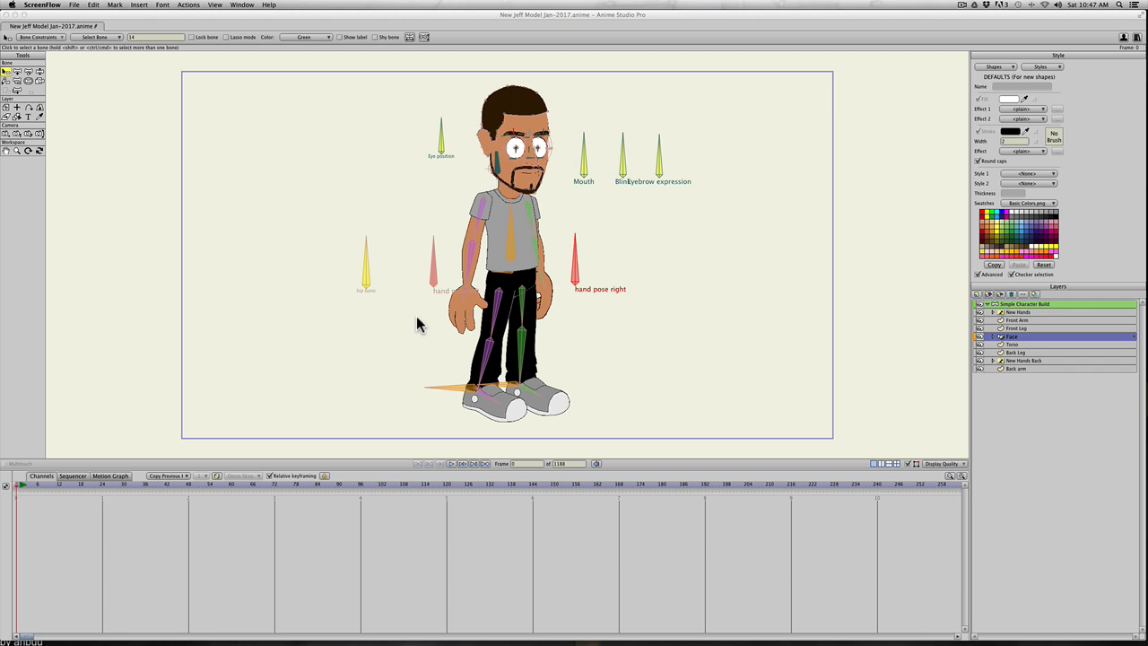
Step: Close the Actions window
{"action": "scroll", "coordinate": [309, 361], "scroll_direction": "up", "scroll_amount": 1}
{"action": "scroll", "coordinate": [300, 334], "scroll_direction": "down", "scroll_amount": 3}
{"action": "scroll", "coordinate": [302, 334], "scroll_direction": "up", "scroll_amount": 3}
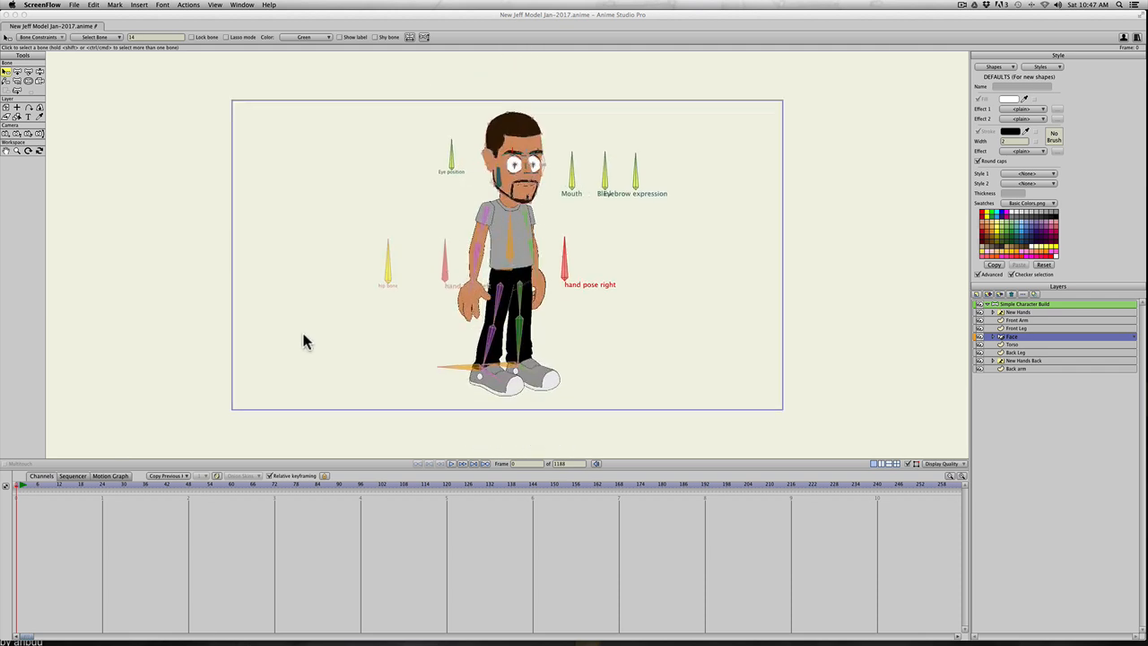
{"action": "key", "text": "space"}
{"action": "left_click", "coordinate": [315, 339]}
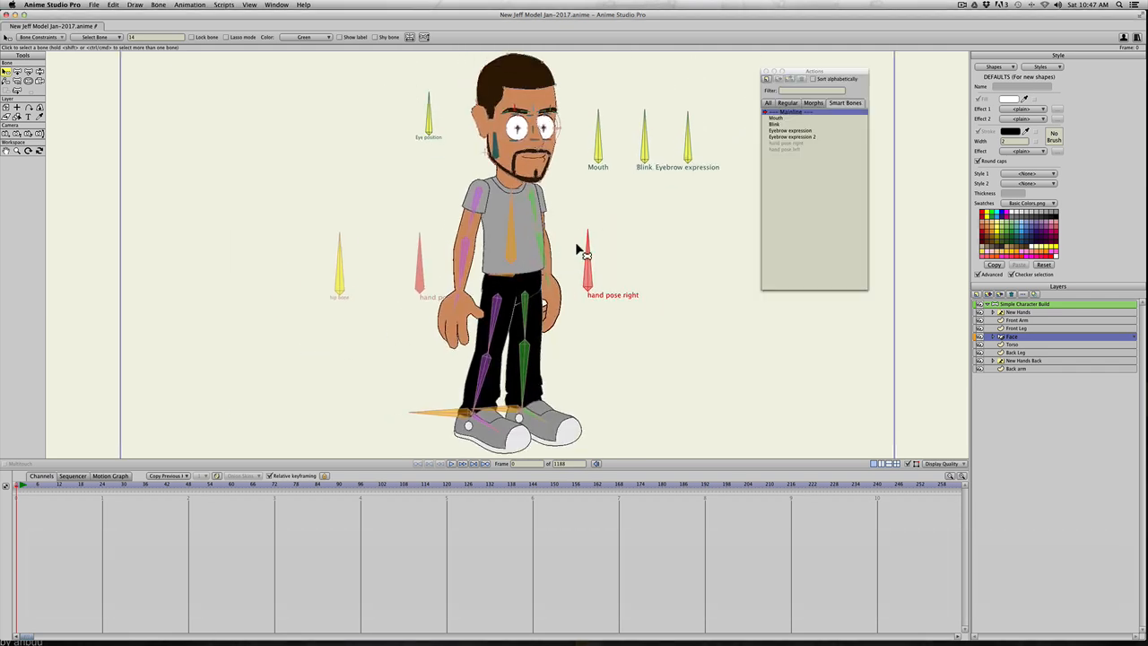
{"action": "left_click", "coordinate": [765, 71]}
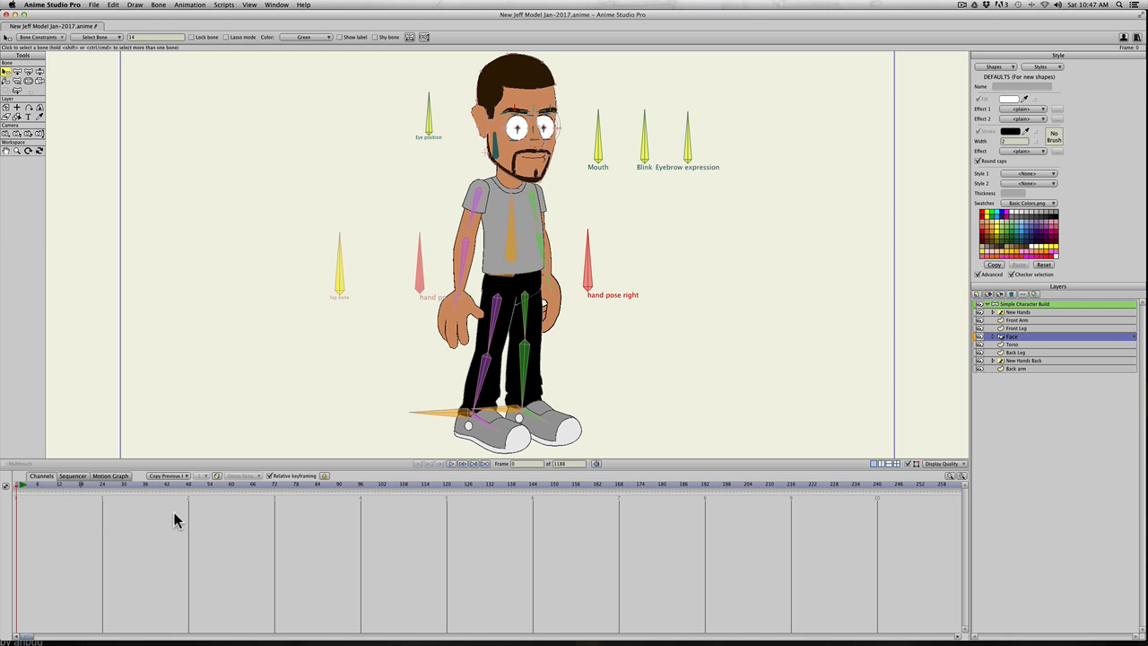
Step: On frame 7 of the Face layer, rotate the Mouth, Blink and Eyebrow expression bones with Transform Bone
{"action": "left_click", "coordinate": [40, 487]}
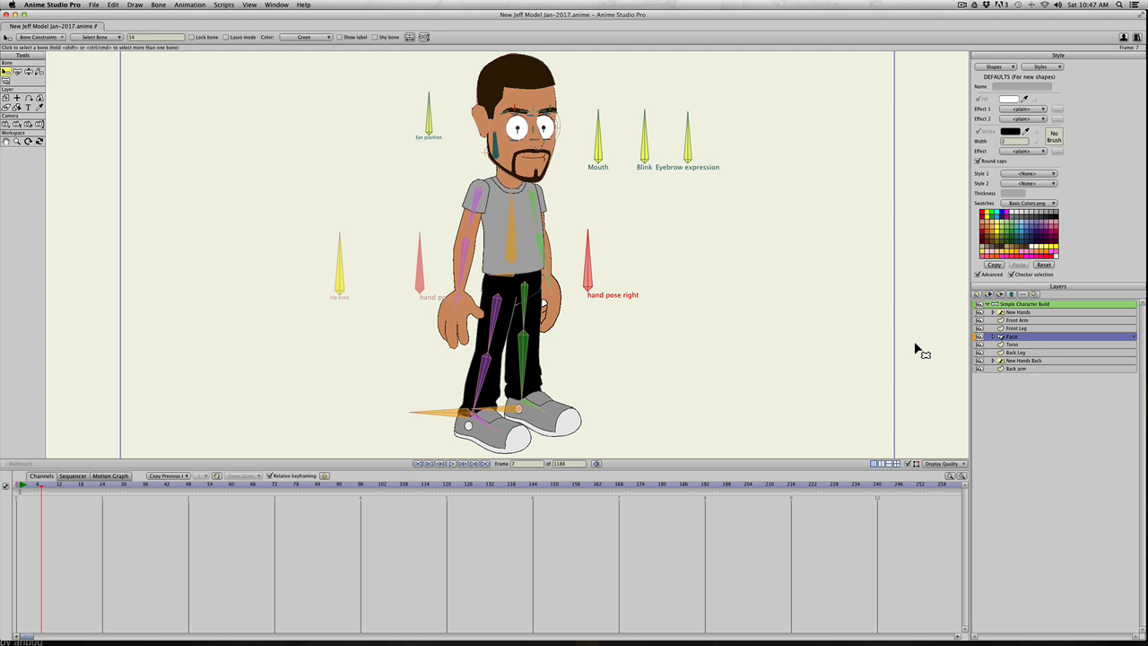
{"action": "left_click", "coordinate": [1007, 304]}
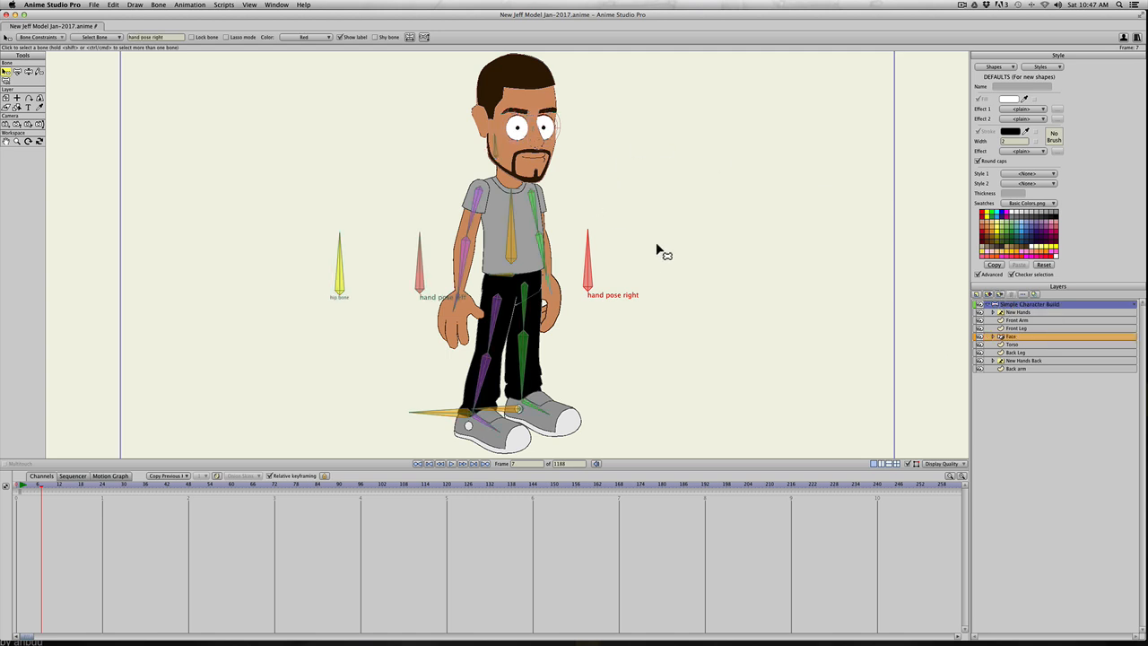
{"action": "left_click", "coordinate": [1027, 337]}
{"action": "key", "text": "t"}
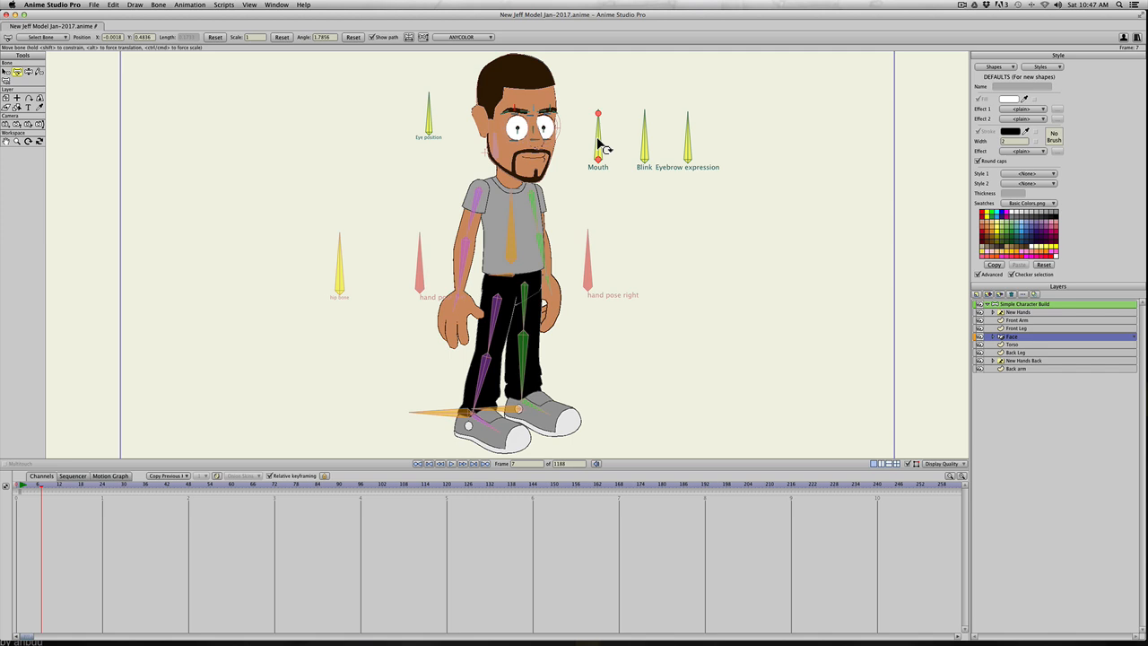
{"action": "left_click_drag", "start_coordinate": [604, 148], "coordinate": [688, 148]}
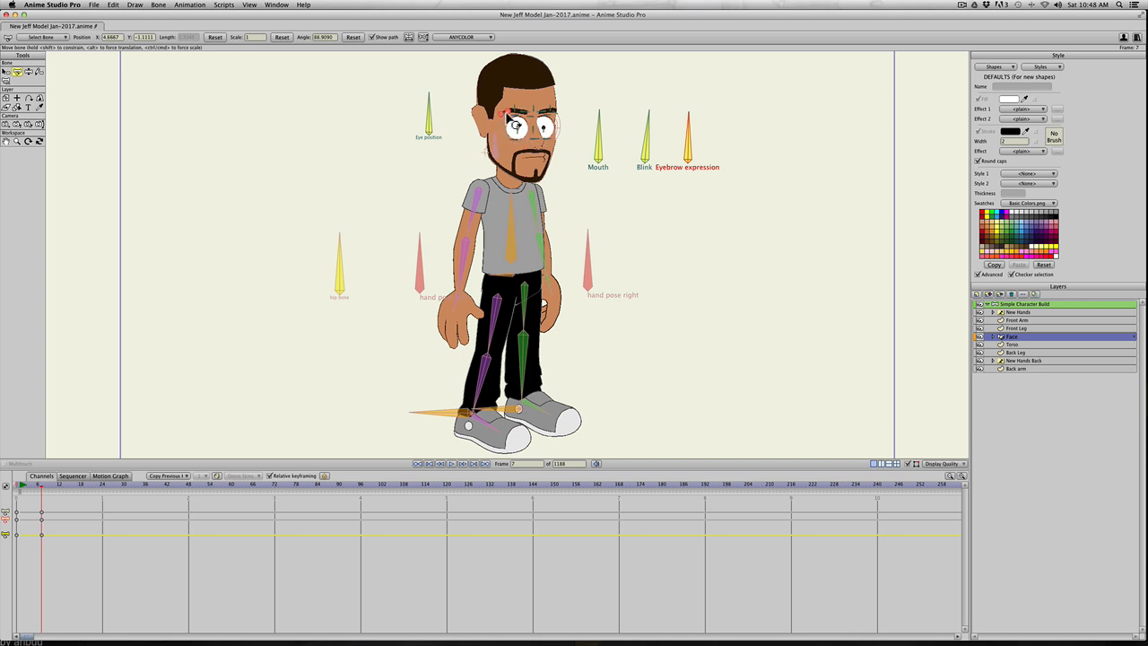
Step: Try shifting the bone between the eyes to move the pupils, and undo the move
{"action": "scroll", "coordinate": [453, 142], "scroll_direction": "down", "scroll_amount": 1}
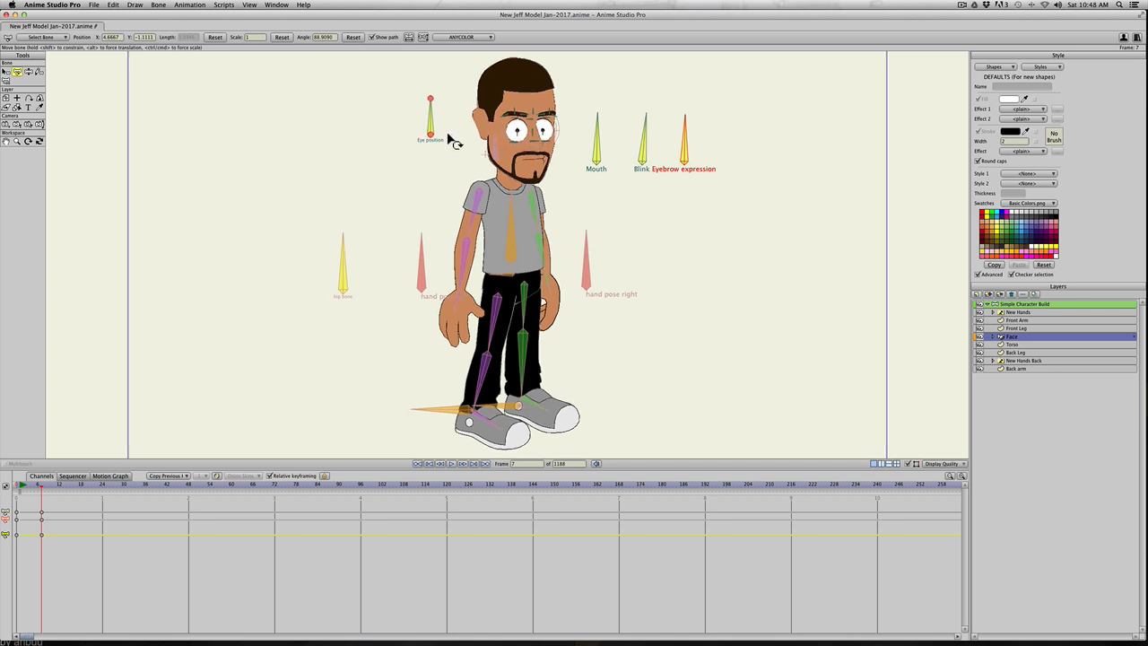
{"action": "key", "text": "t"}
{"action": "scroll", "coordinate": [549, 119], "scroll_direction": "down", "scroll_amount": 1}
{"action": "scroll", "coordinate": [528, 136], "scroll_direction": "up", "scroll_amount": 3}
{"action": "key", "text": "space"}
{"action": "left_click_drag", "start_coordinate": [528, 136], "coordinate": [509, 262]}
{"action": "key", "text": "t"}
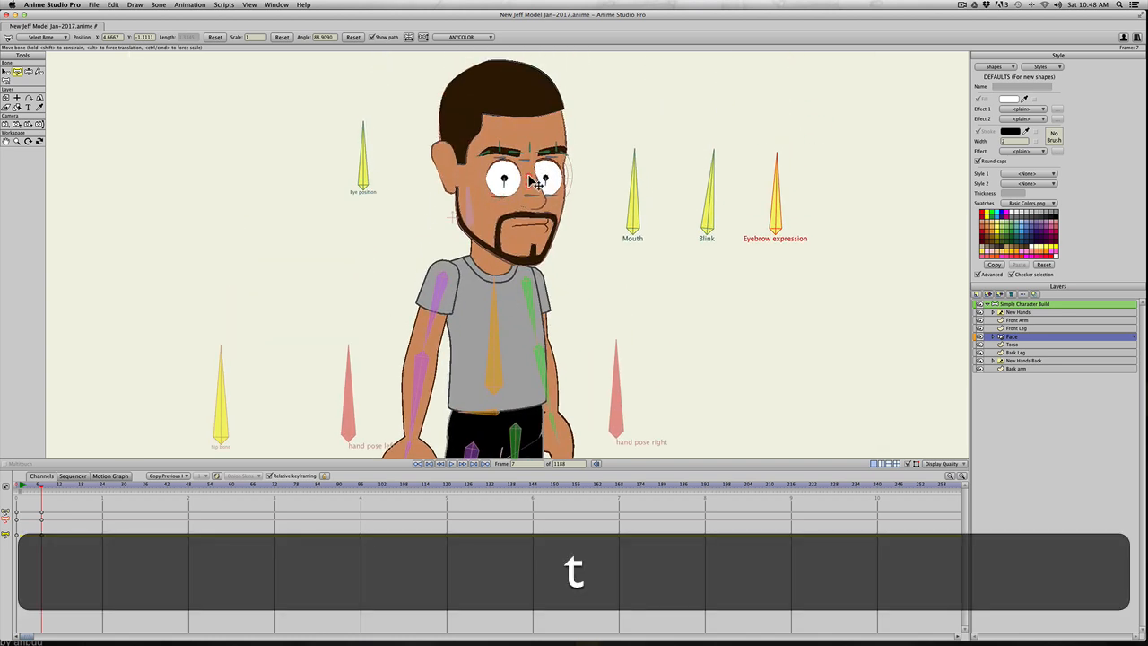
{"action": "left_click_drag", "start_coordinate": [530, 177], "coordinate": [528, 181]}
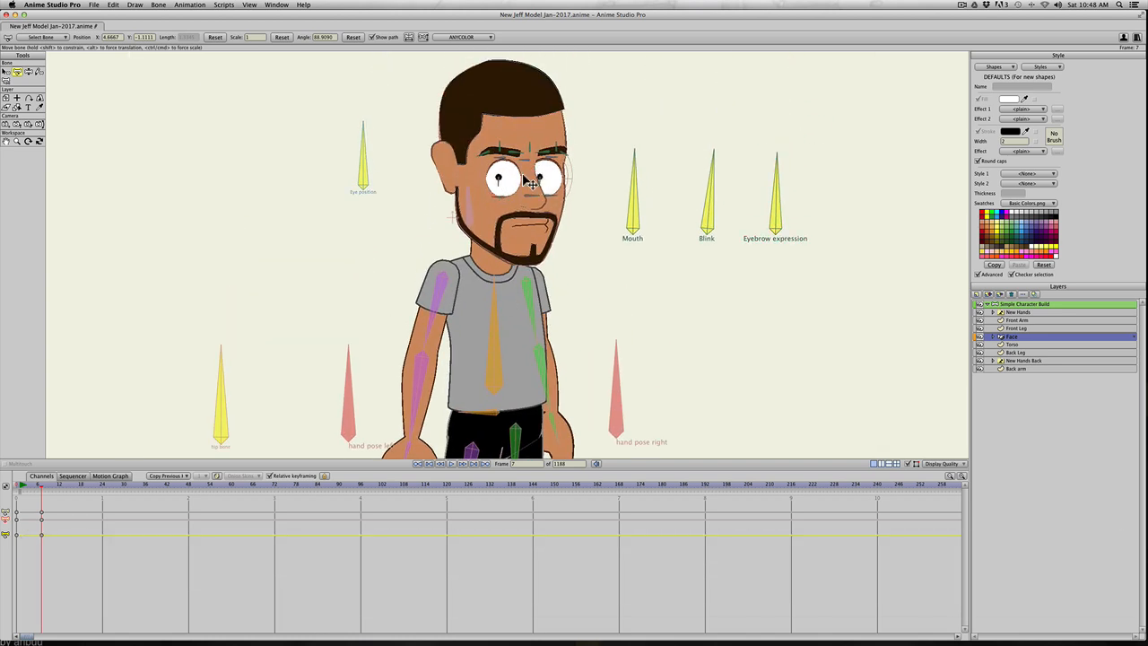
{"action": "key", "text": "super+z"}
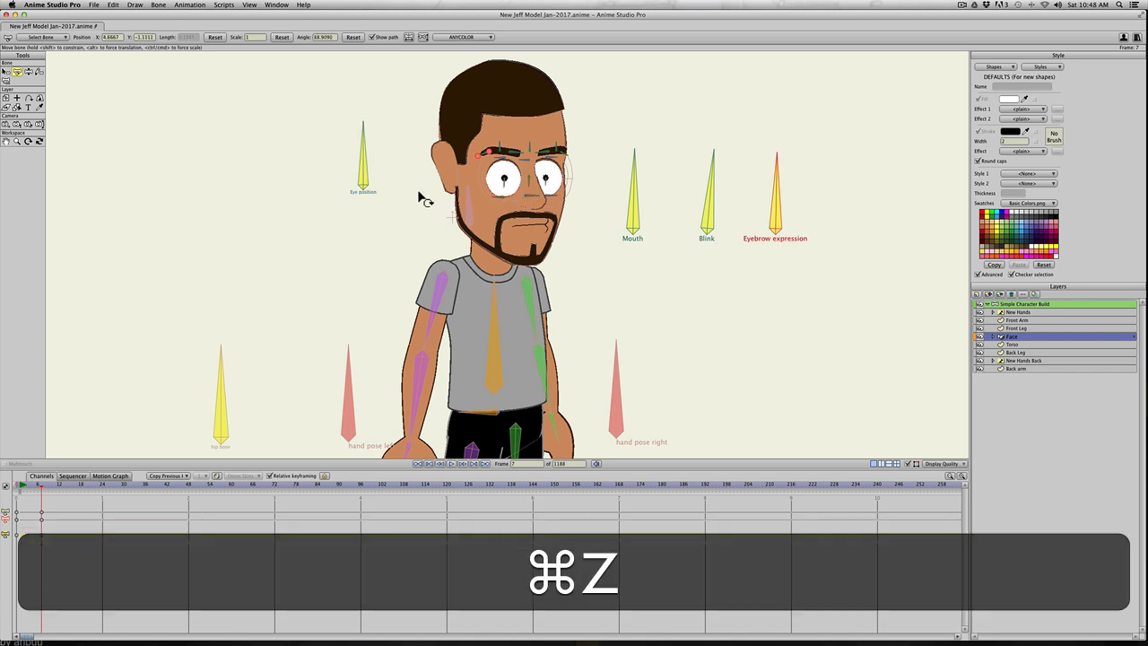
Step: Try adjusting the Eye position bone beside the head, and undo the change
{"action": "left_click", "coordinate": [361, 186]}
{"action": "scroll", "coordinate": [366, 196], "scroll_direction": "down", "scroll_amount": 1}
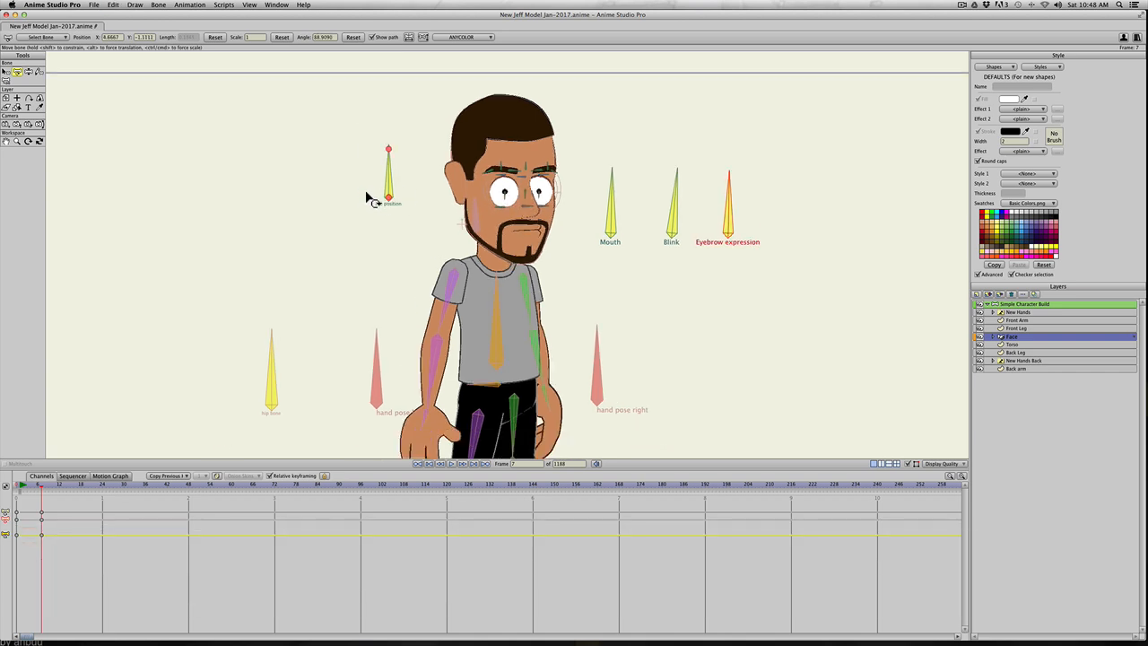
{"action": "key", "text": "t"}
{"action": "left_click_drag", "start_coordinate": [390, 203], "coordinate": [386, 196]}
{"action": "key", "text": "super+z"}
{"action": "scroll", "coordinate": [453, 324], "scroll_direction": "down", "scroll_amount": 1}
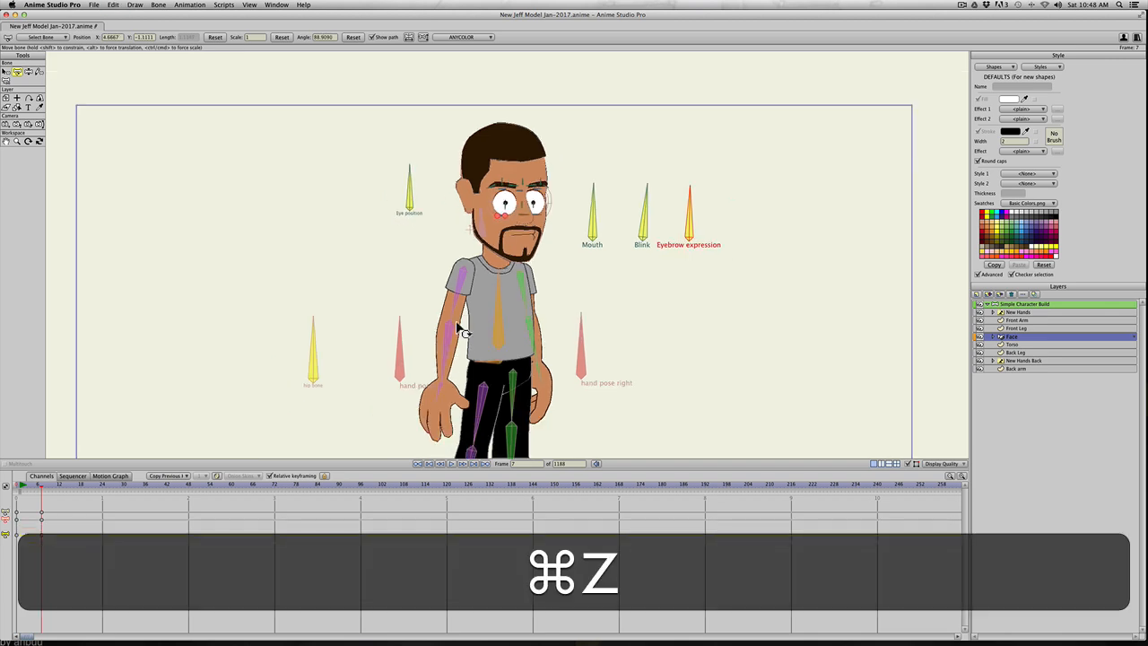
Step: Activate the Manipulate Bones tool and make Simple Character Build the active layer
{"action": "scroll", "coordinate": [453, 324], "scroll_direction": "up", "scroll_amount": 1}
{"action": "key", "text": "space"}
{"action": "left_click_drag", "start_coordinate": [432, 324], "coordinate": [450, 269]}
{"action": "scroll", "coordinate": [441, 302], "scroll_direction": "down", "scroll_amount": 1}
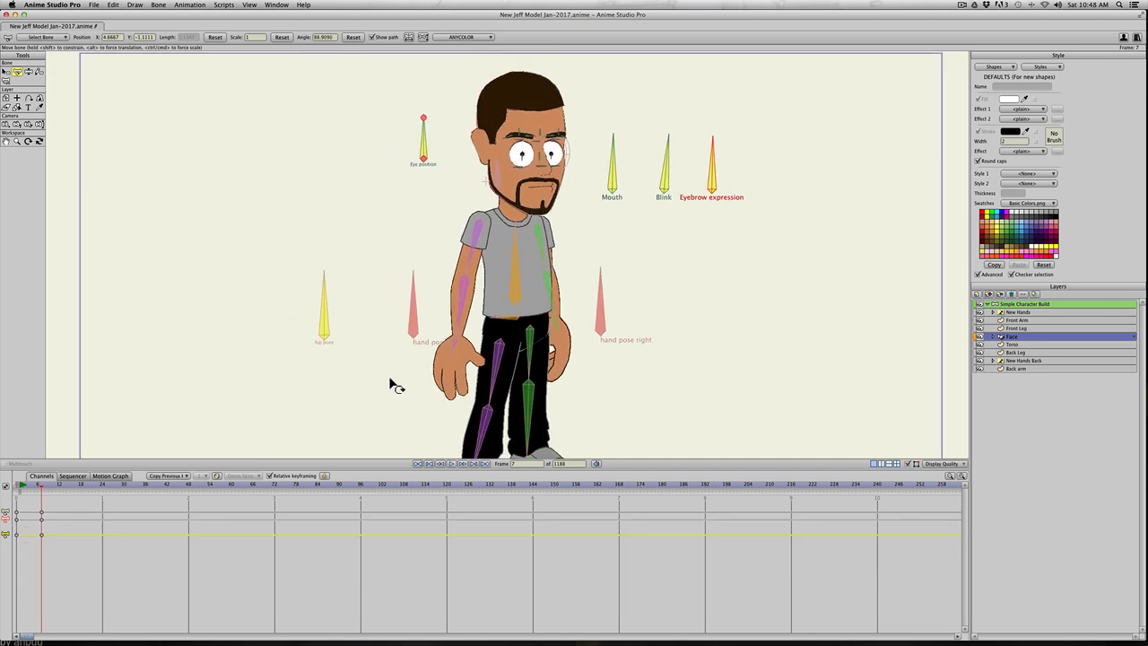
{"action": "scroll", "coordinate": [398, 380], "scroll_direction": "down", "scroll_amount": 1}
{"action": "key", "text": "space"}
{"action": "left_click_drag", "start_coordinate": [397, 379], "coordinate": [367, 367]}
{"action": "key", "text": "z"}
{"action": "left_click", "coordinate": [458, 419]}
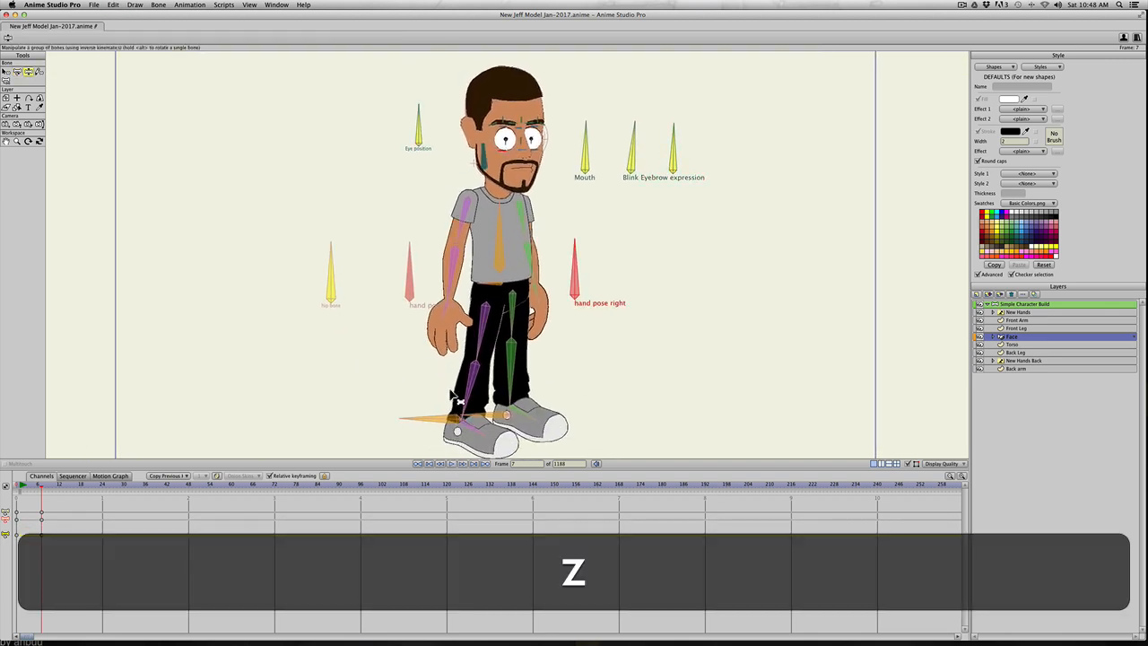
{"action": "key", "text": "z"}
{"action": "left_click", "coordinate": [1025, 305]}
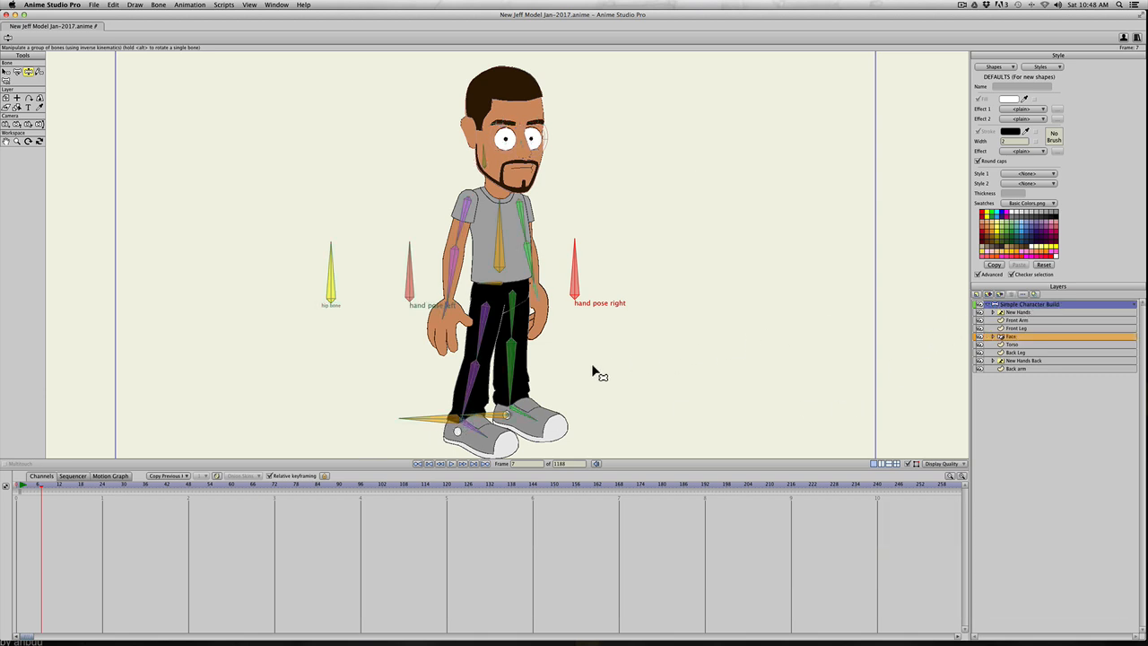
Step: Try repositioning both of the character's feet with Manipulate Bones, and undo the pose changes
{"action": "key", "text": "z"}
{"action": "left_click", "coordinate": [464, 418]}
{"action": "left_click_drag", "start_coordinate": [464, 418], "coordinate": [422, 390]}
{"action": "left_click_drag", "start_coordinate": [509, 416], "coordinate": [519, 393]}
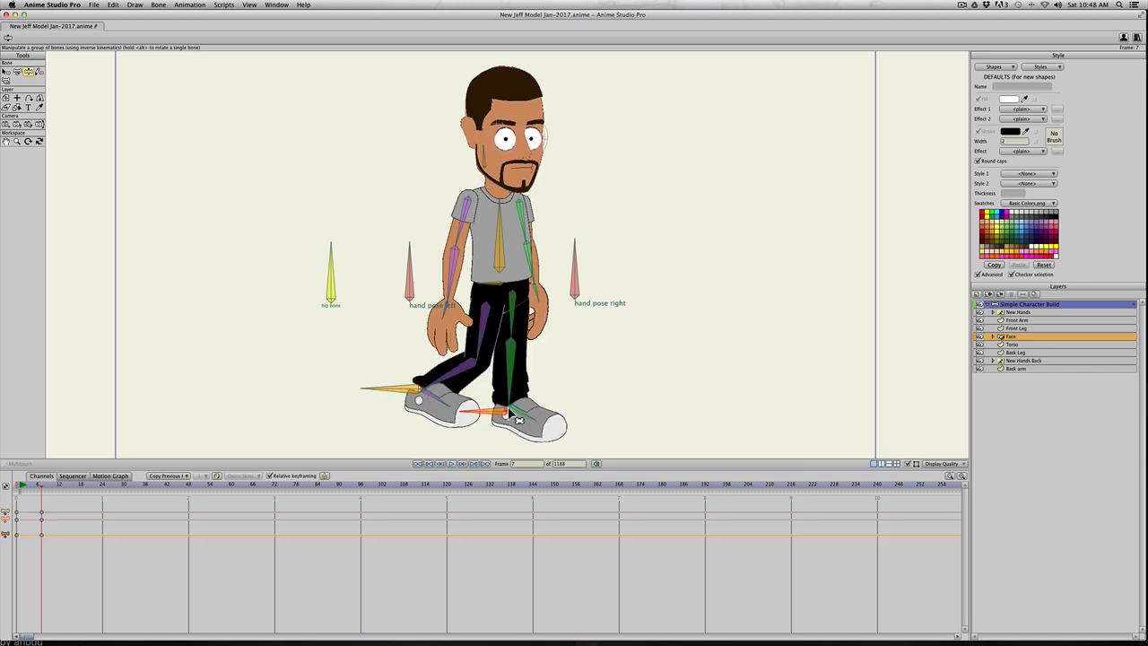
{"action": "key", "text": "super+z"}
{"action": "key", "text": "super+x"}
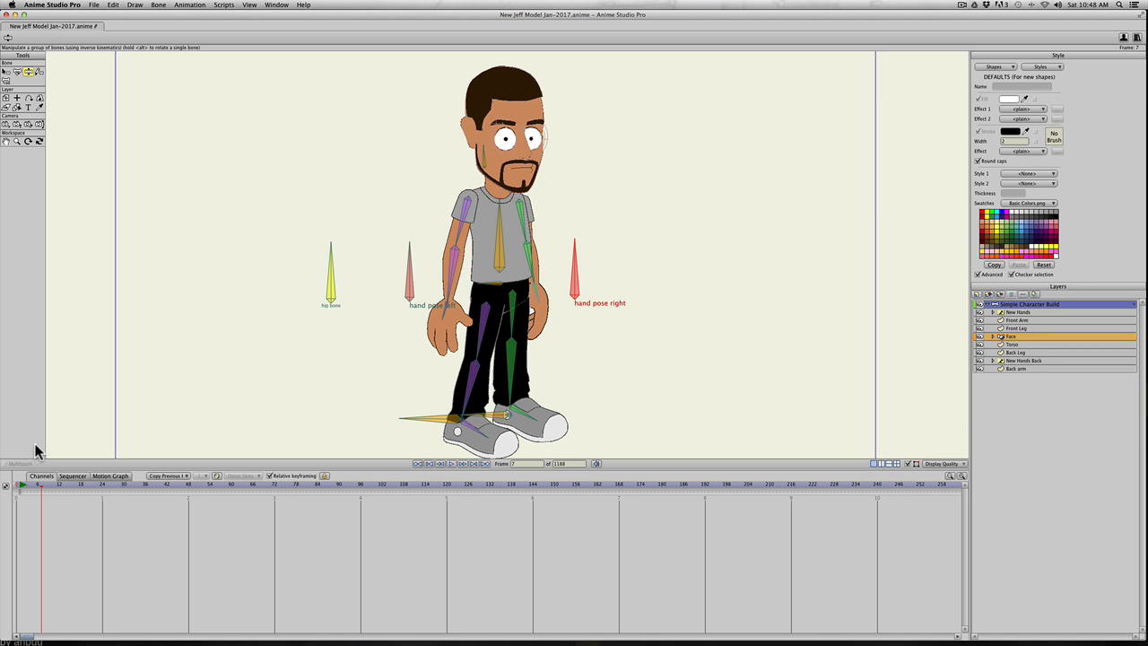
Step: Open the Actions window, view the smart bone actions and switch to the regular actions
{"action": "left_click", "coordinate": [275, 5]}
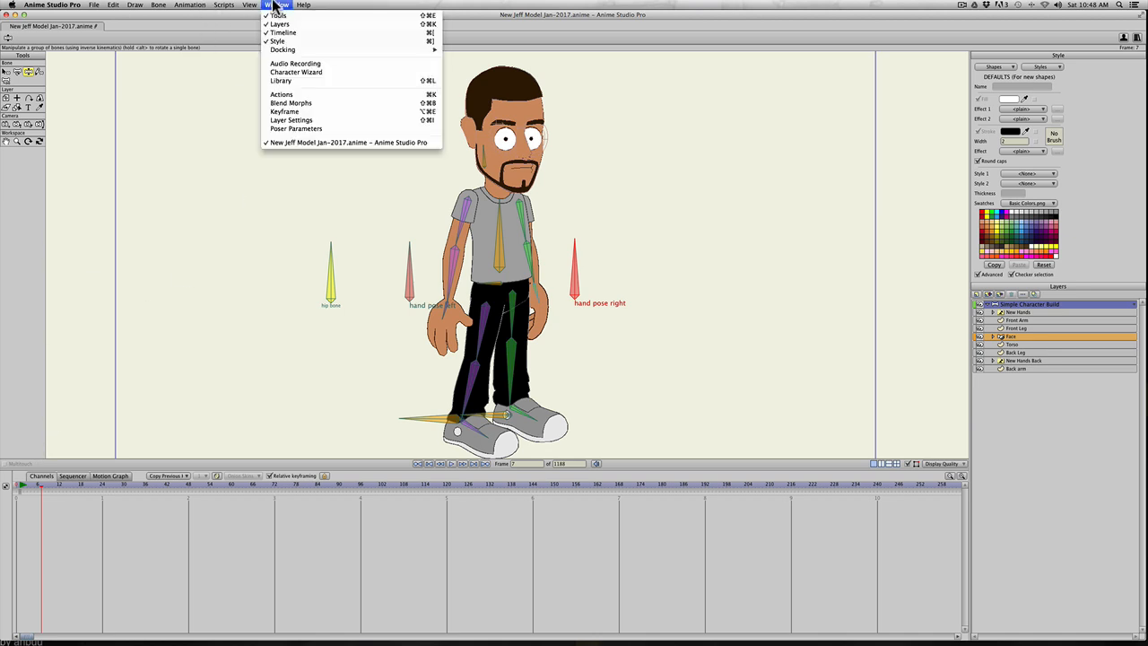
{"action": "left_click", "coordinate": [281, 94]}
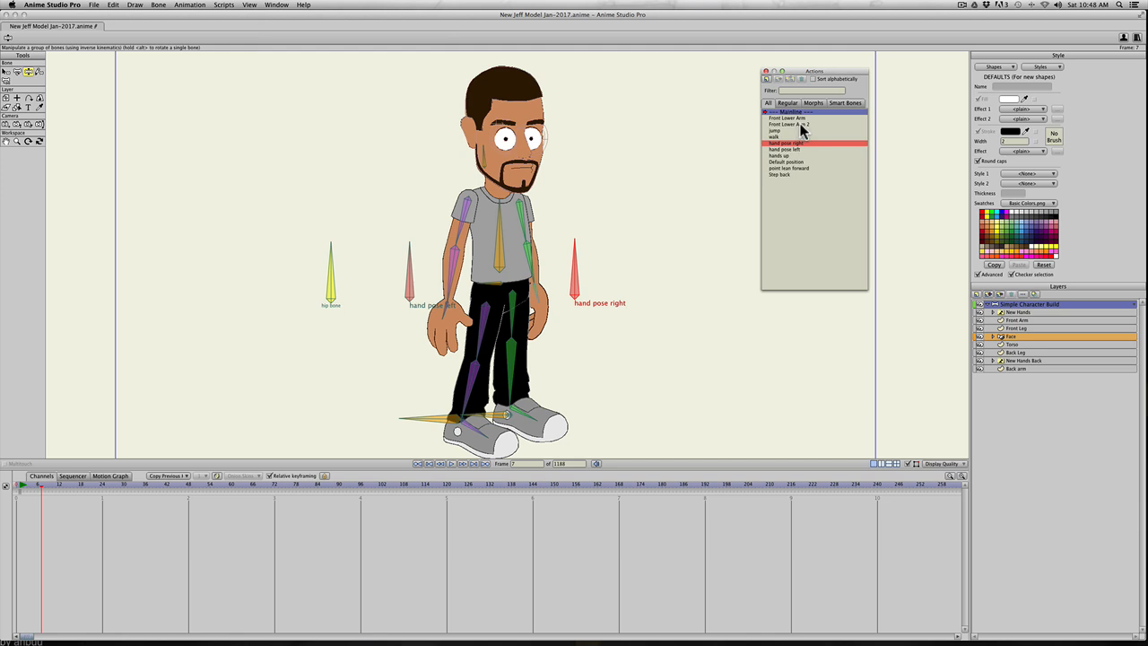
{"action": "left_click", "coordinate": [838, 102]}
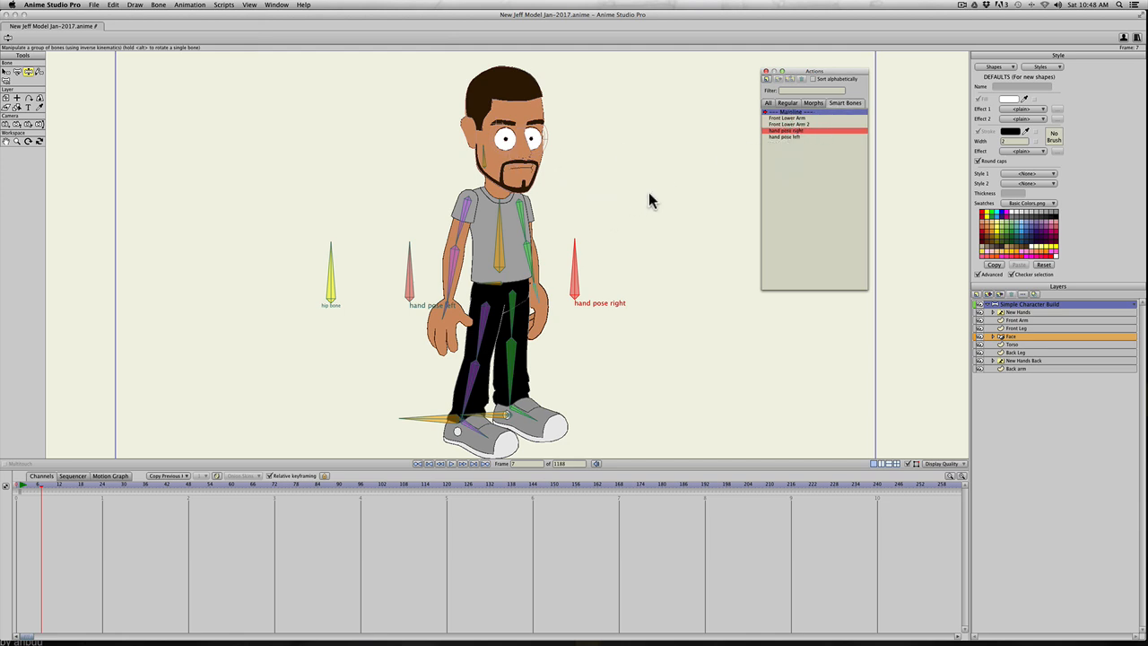
{"action": "left_click", "coordinate": [788, 104]}
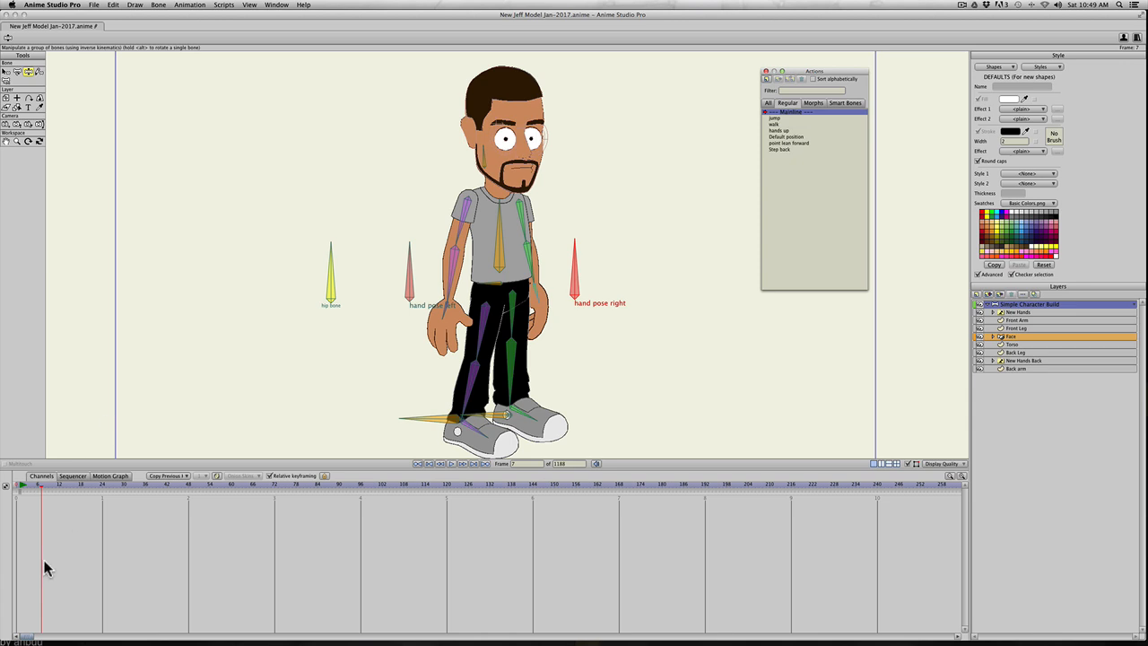
Step: Return to frame 0 and create a new regular action named "Raise hands"
{"action": "left_click", "coordinate": [19, 485]}
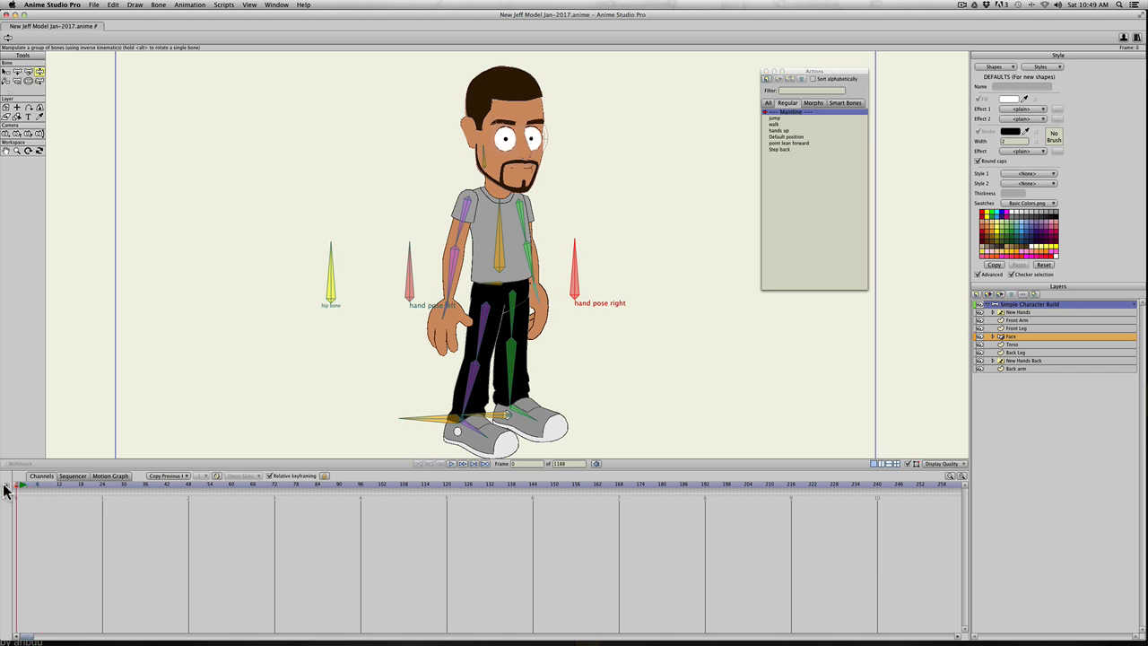
{"action": "left_click_drag", "start_coordinate": [800, 71], "coordinate": [662, 101]}
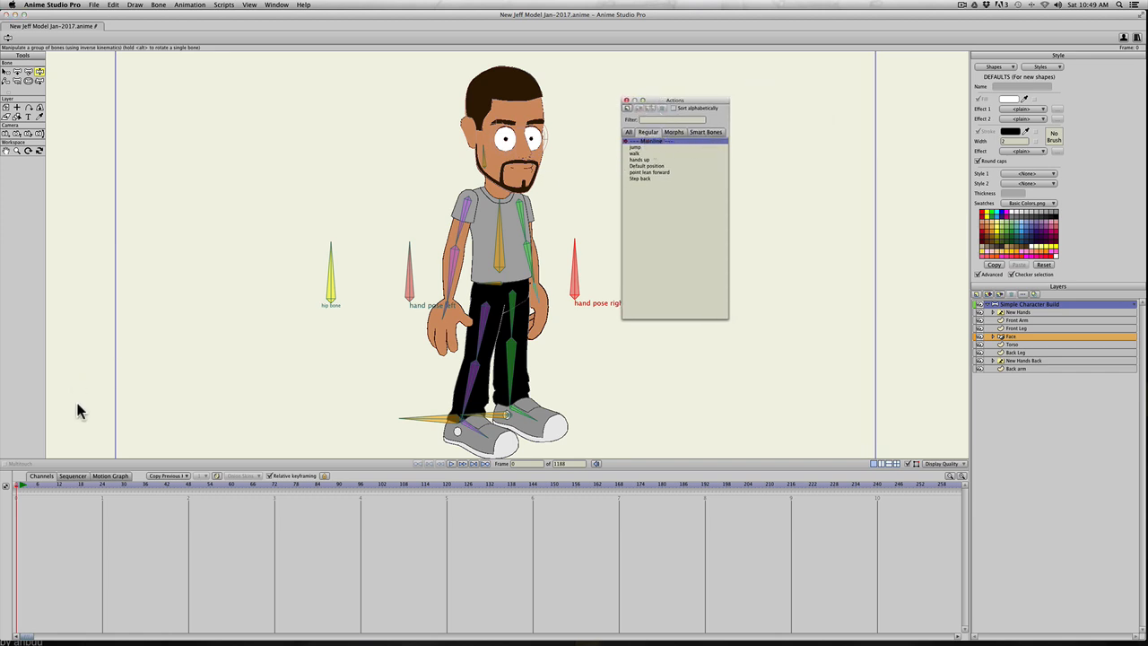
{"action": "left_click", "coordinate": [628, 109]}
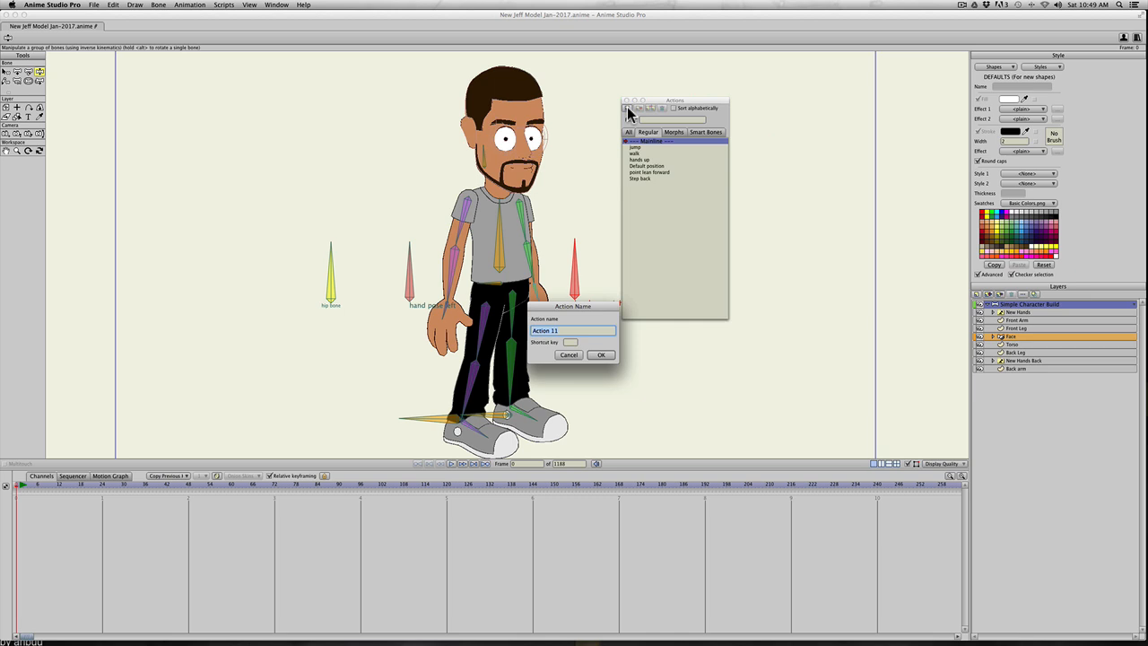
{"action": "type", "text": "Rais"}
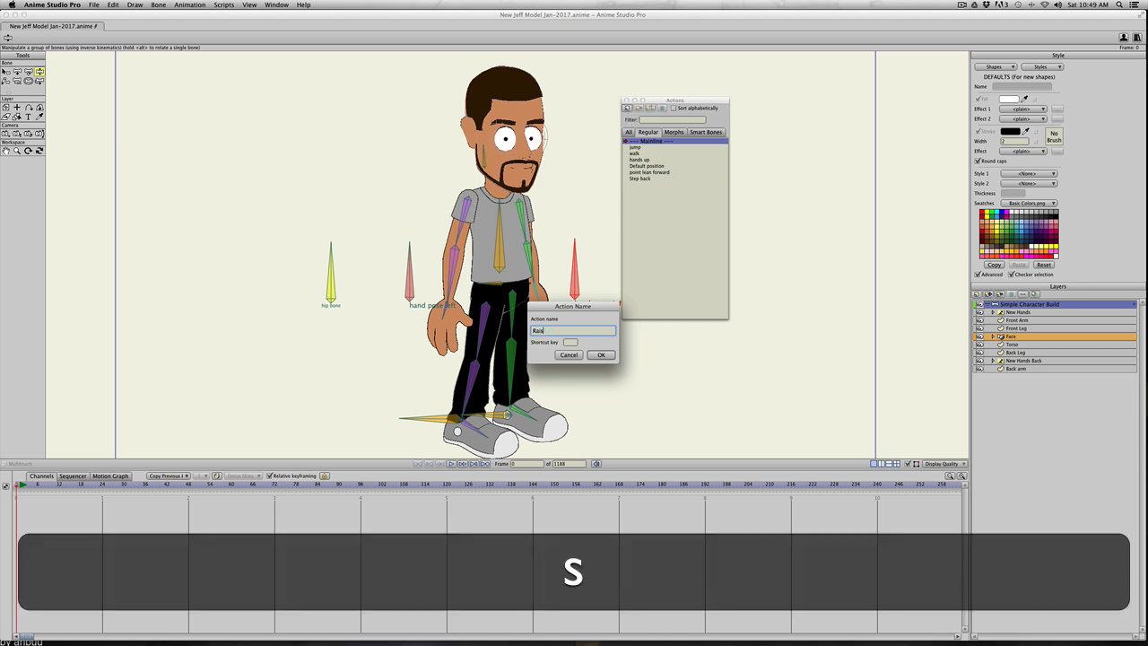
{"action": "type", "text": "e hands"}
{"action": "key", "text": "Return"}
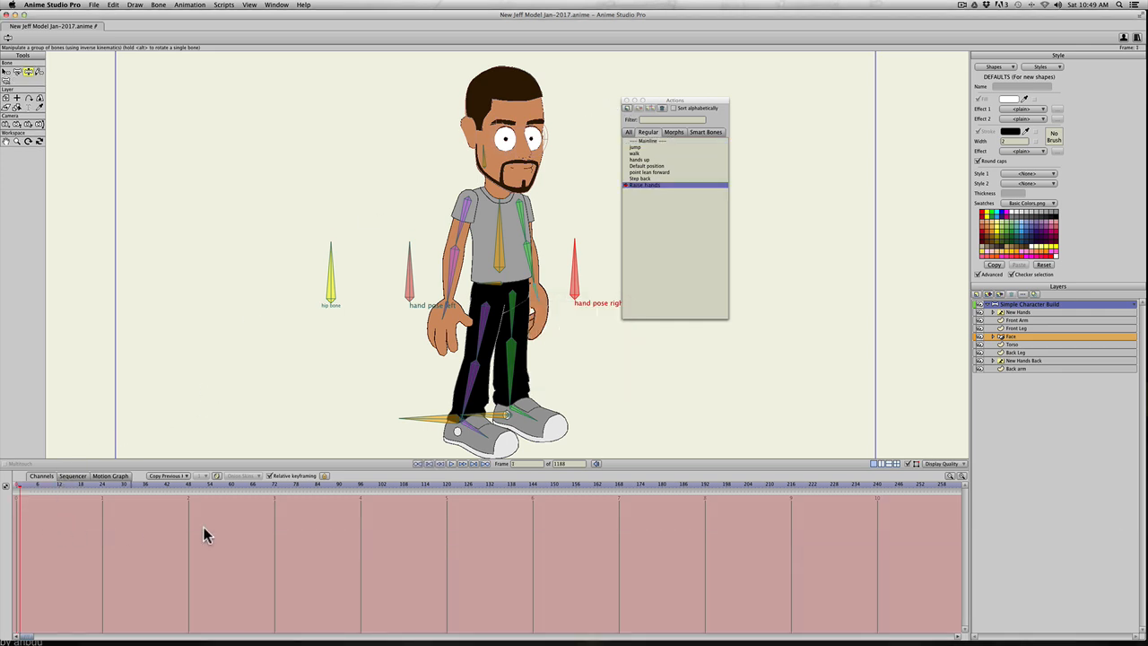
Step: At frame 6 of the Raise hands action, pose both arms raised above the character's head with Manipulate Bones
{"action": "left_click", "coordinate": [29, 484]}
{"action": "left_click_drag", "start_coordinate": [29, 489], "coordinate": [37, 489]}
{"action": "key", "text": "z"}
{"action": "left_click_drag", "start_coordinate": [457, 265], "coordinate": [444, 8]}
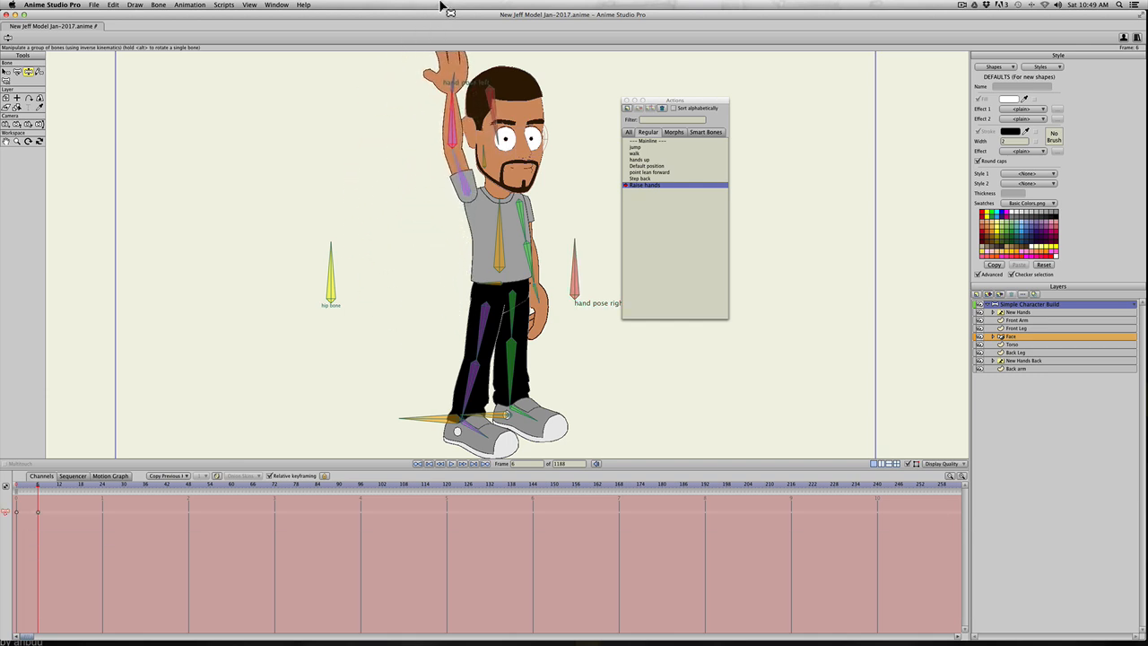
{"action": "left_click_drag", "start_coordinate": [533, 269], "coordinate": [579, 46]}
{"action": "left_click_drag", "start_coordinate": [445, 118], "coordinate": [448, 106]}
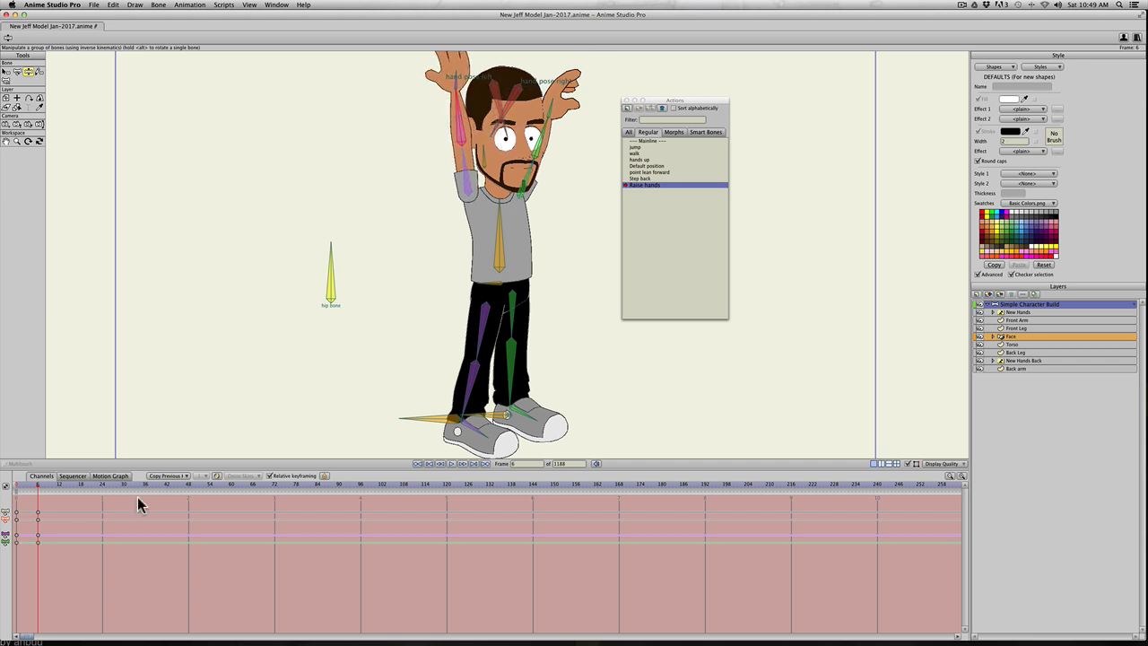
Step: Return to the Mainline and insert a reference to the Raise hands action at frame 70
{"action": "double_click", "coordinate": [646, 142]}
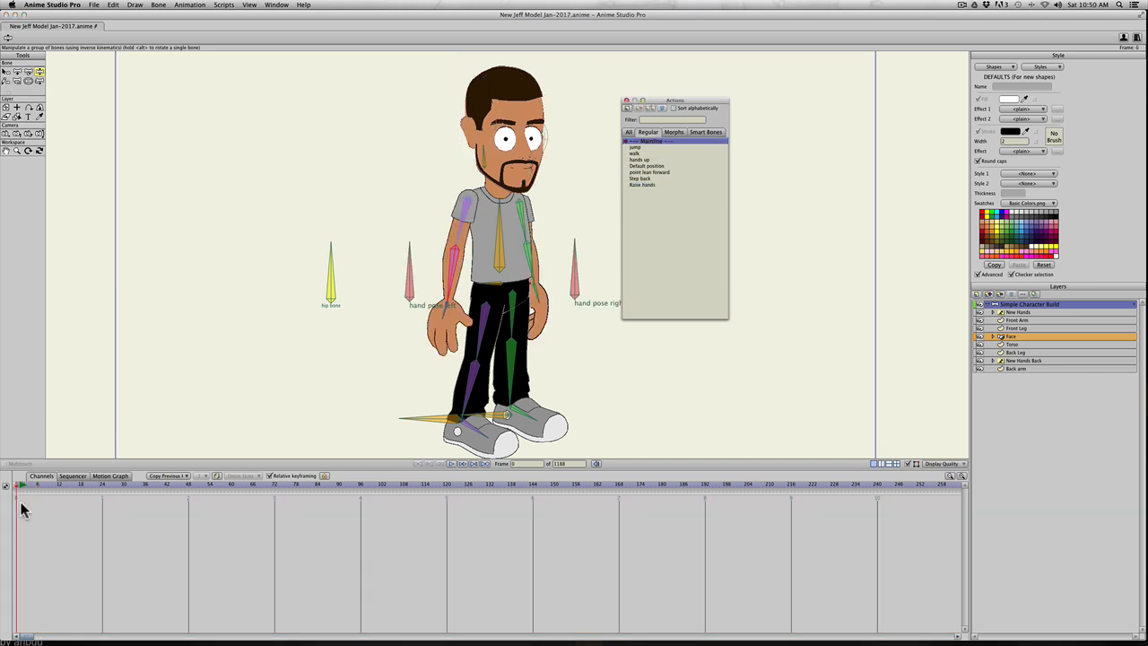
{"action": "left_click", "coordinate": [635, 185]}
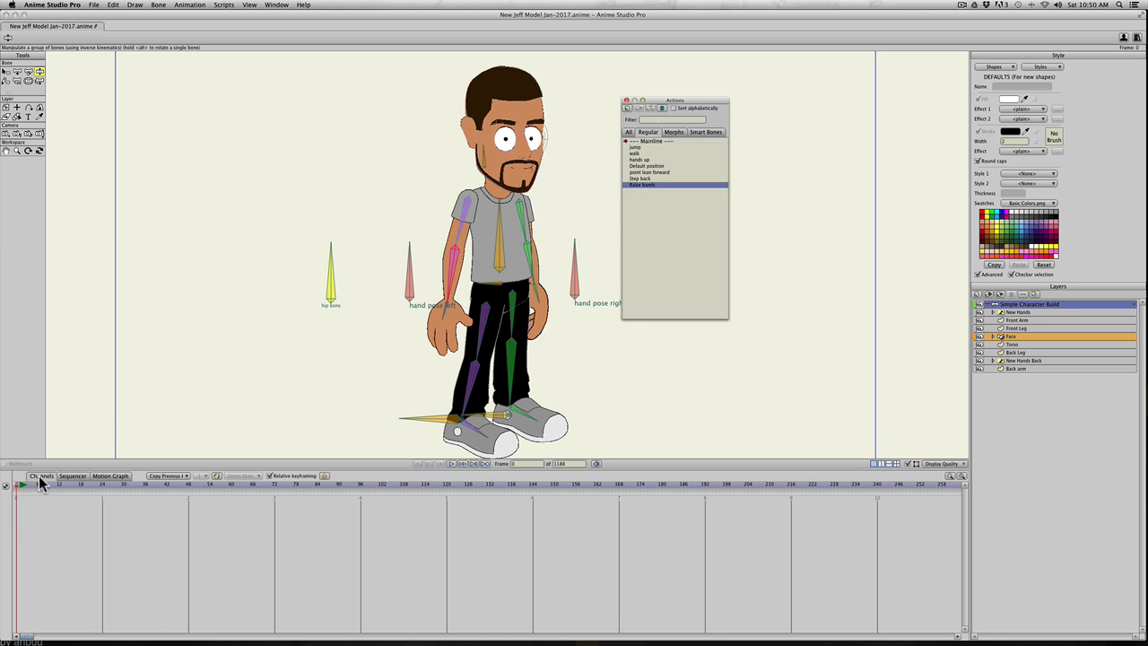
{"action": "left_click_drag", "start_coordinate": [33, 485], "coordinate": [267, 488]}
{"action": "left_click", "coordinate": [639, 184]}
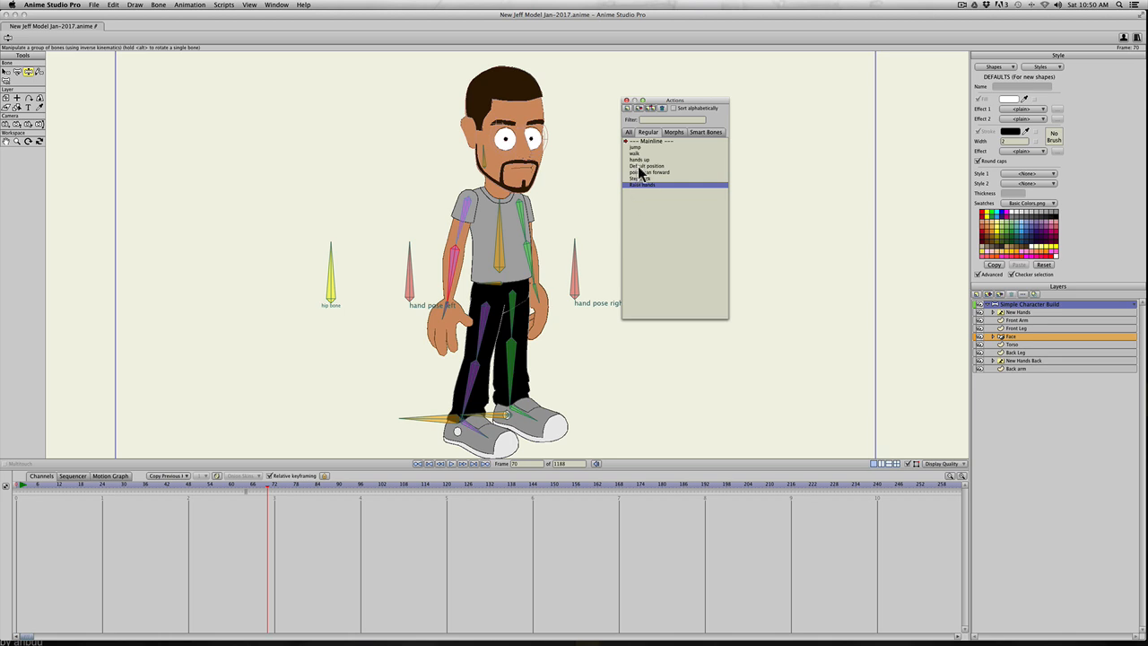
{"action": "left_click", "coordinate": [639, 107]}
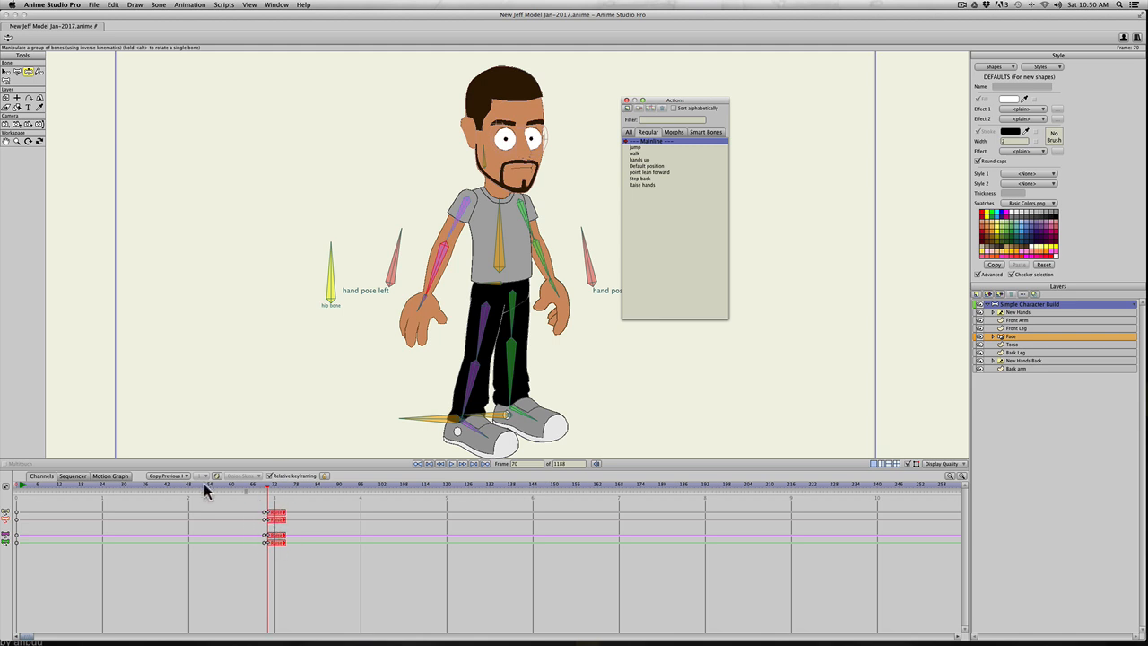
Step: Insert a copy of the Raise hands action at frame 90 of the Mainline and scrub through both instances
{"action": "left_click_drag", "start_coordinate": [236, 487], "coordinate": [339, 494]}
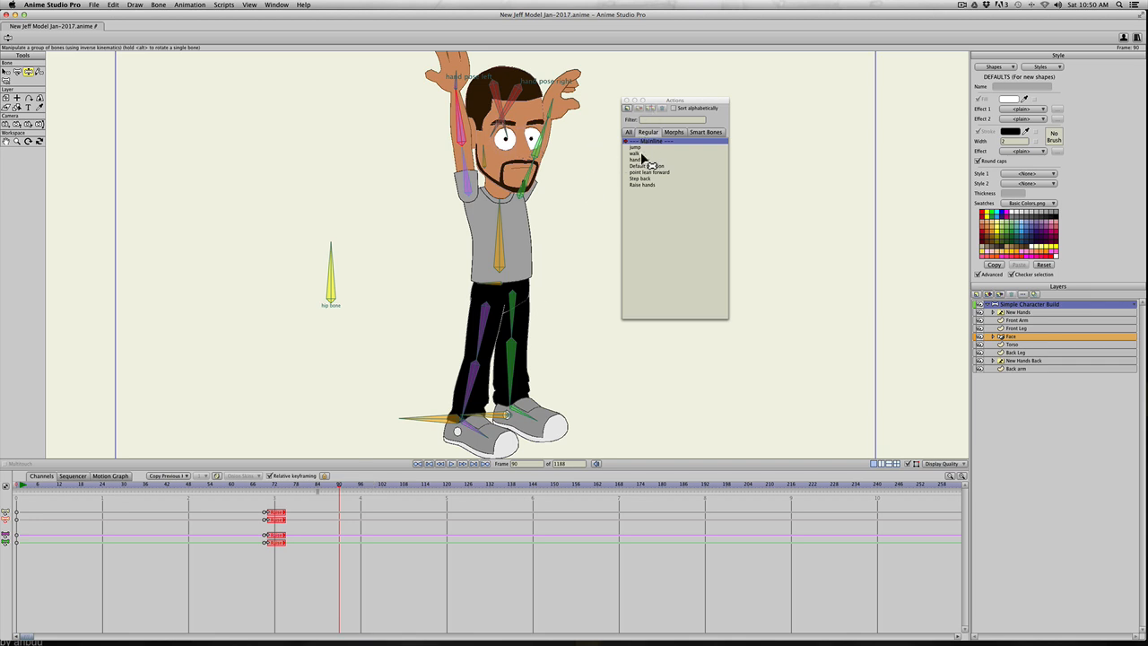
{"action": "left_click", "coordinate": [642, 184]}
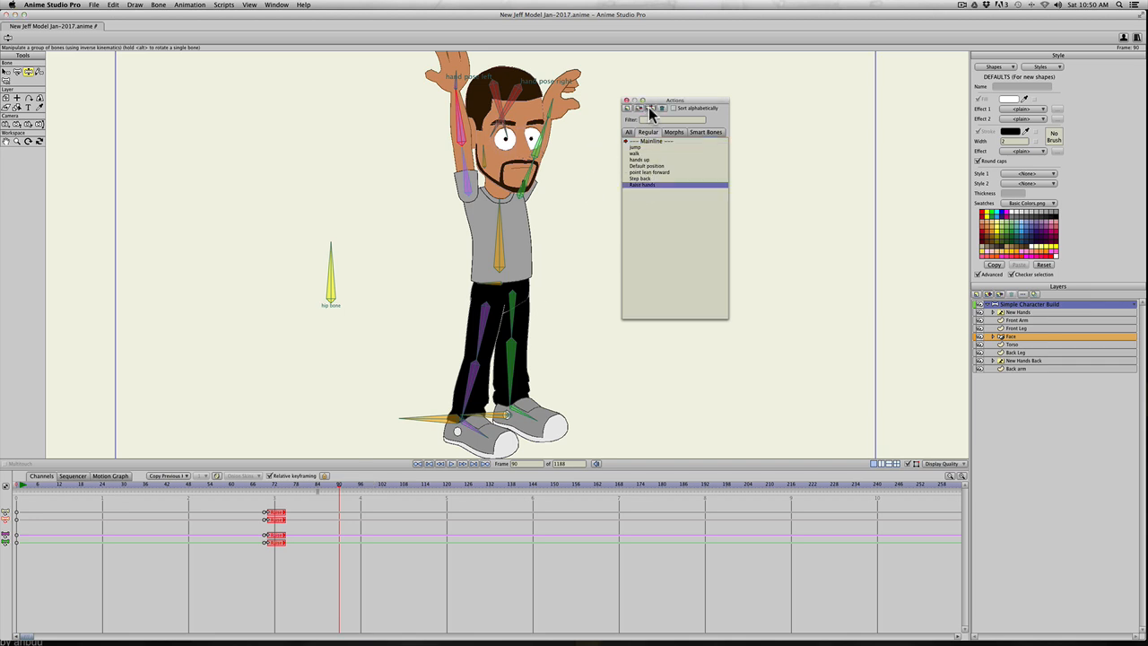
{"action": "left_click", "coordinate": [649, 107]}
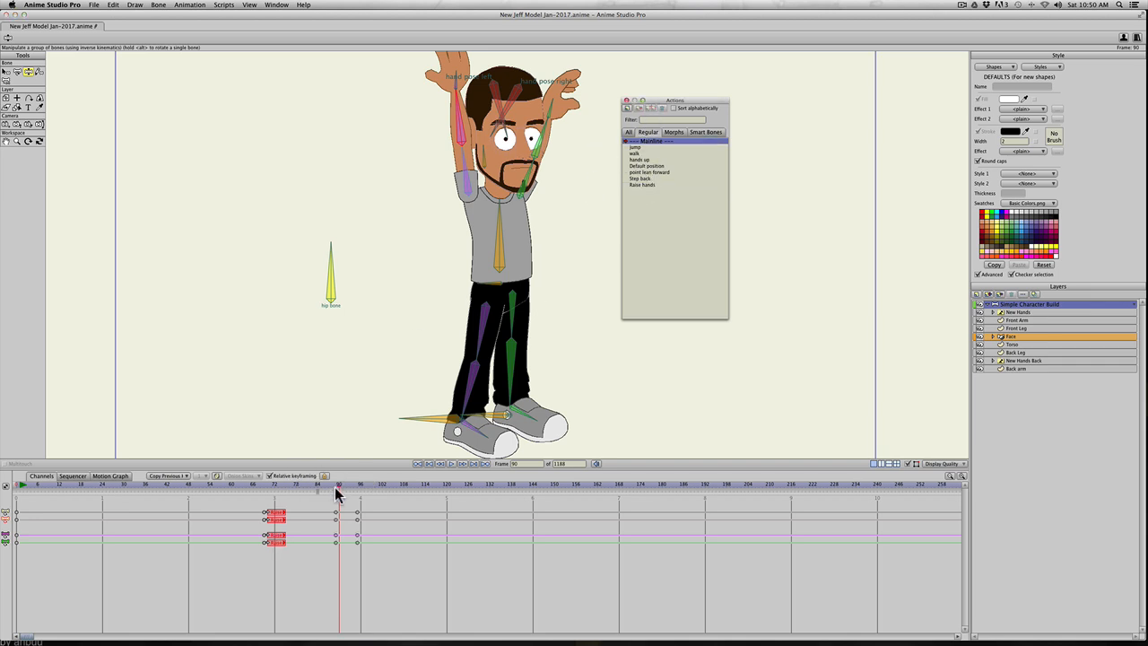
{"action": "mouse_move", "coordinate": [335, 486]}
{"action": "left_mouse_down"}
{"action": "mouse_move", "coordinate": [362, 499]}
{"action": "mouse_move", "coordinate": [327, 501]}
{"action": "mouse_move", "coordinate": [347, 500]}
{"action": "left_mouse_up"}
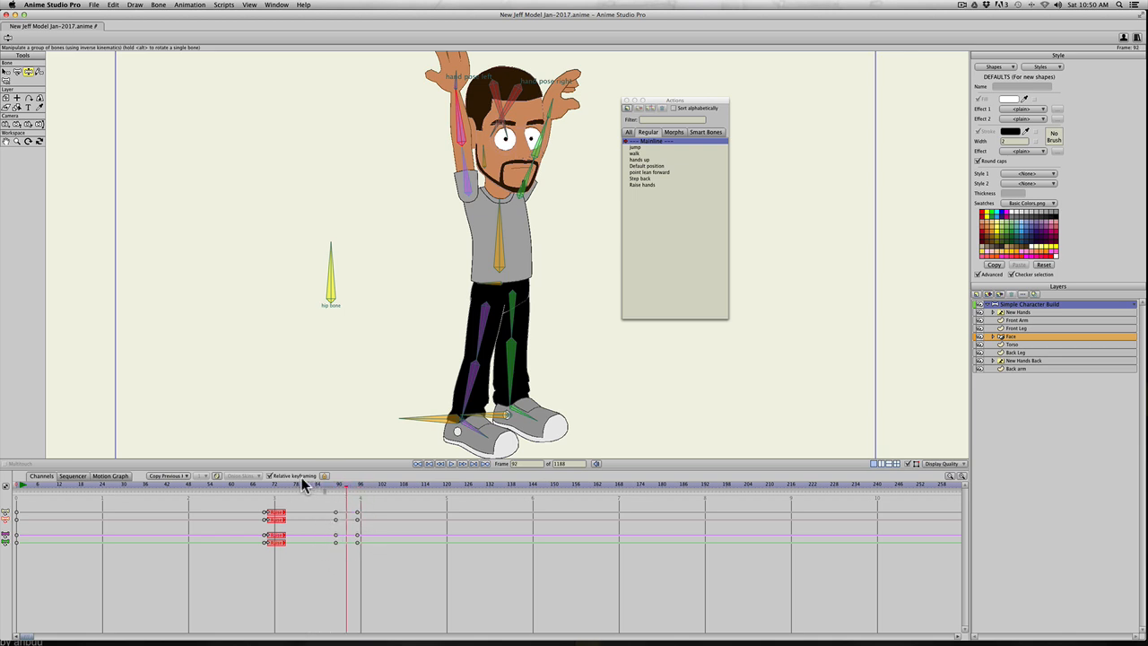
{"action": "left_click_drag", "start_coordinate": [262, 489], "coordinate": [353, 493]}
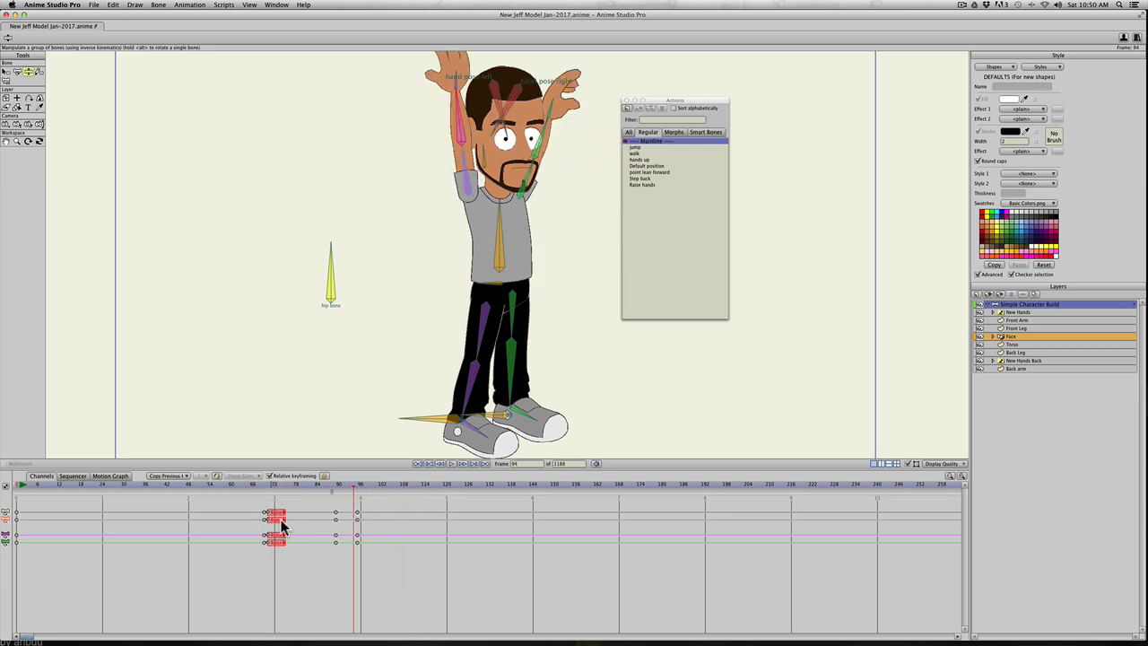
{"action": "left_click_drag", "start_coordinate": [266, 490], "coordinate": [425, 494]}
Step: Re-pose both arms straight out to the sides at frame 6 of the Raise hands action and return to the Mainline
{"action": "double_click", "coordinate": [643, 185]}
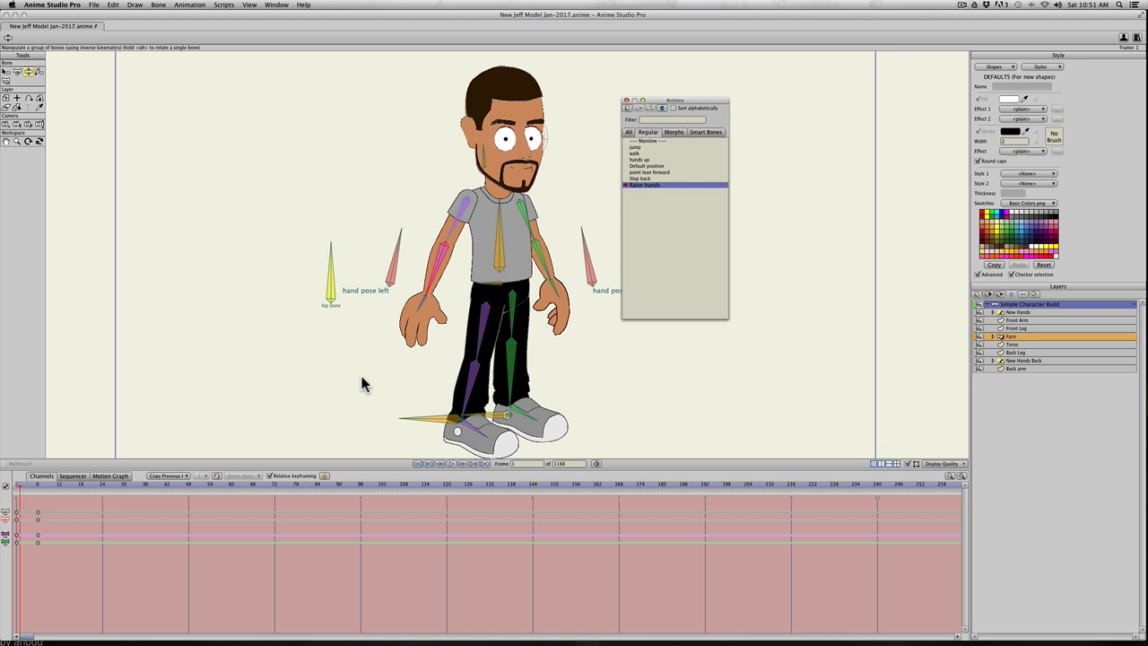
{"action": "left_click", "coordinate": [38, 489]}
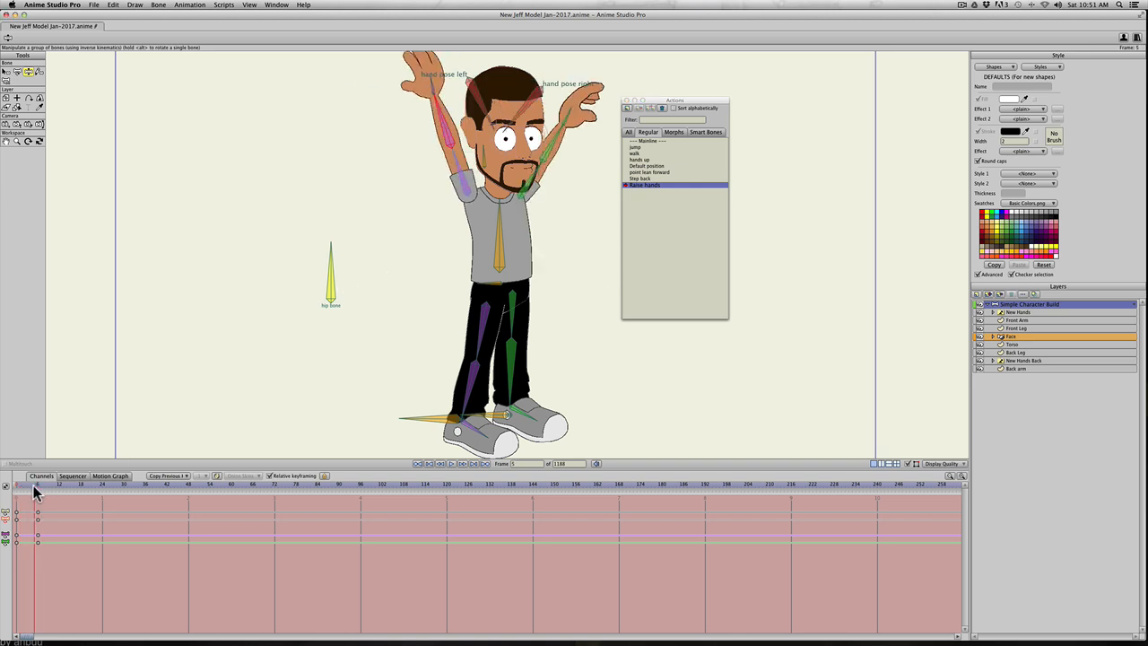
{"action": "key", "text": "z"}
{"action": "left_click_drag", "start_coordinate": [461, 135], "coordinate": [328, 224]}
{"action": "left_click_drag", "start_coordinate": [560, 141], "coordinate": [715, 225]}
{"action": "left_click_drag", "start_coordinate": [392, 209], "coordinate": [376, 205]}
{"action": "double_click", "coordinate": [644, 141]}
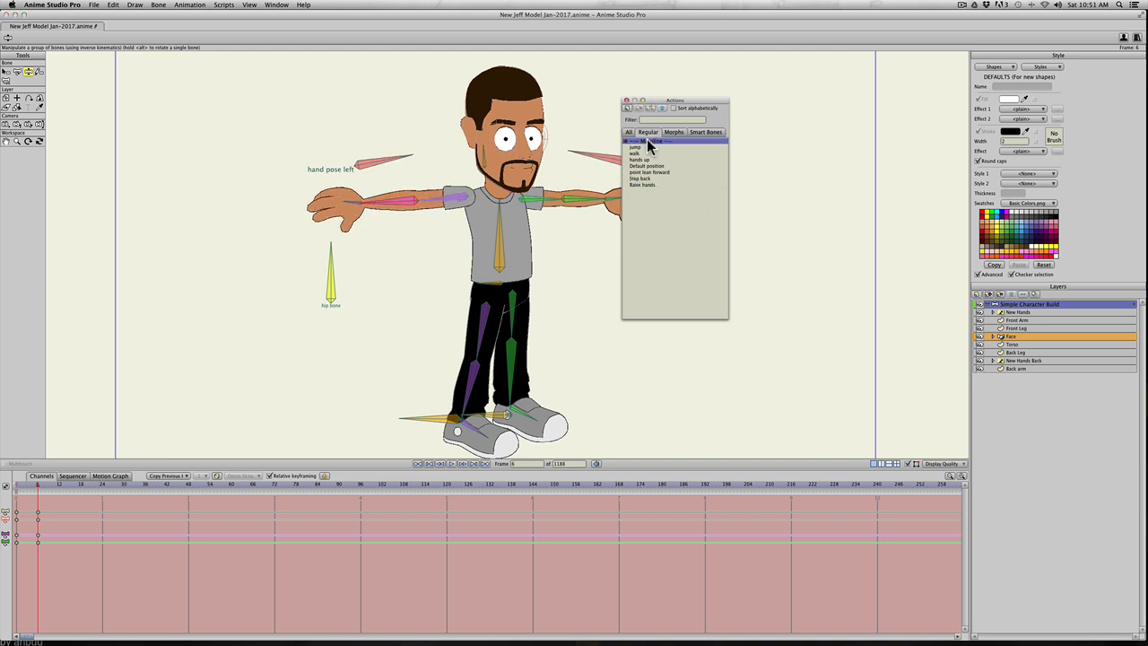
Step: Scrub the Mainline to compare the referenced Raise hands action at frame 70 with the copied one at frame 90
{"action": "left_click_drag", "start_coordinate": [252, 487], "coordinate": [268, 516]}
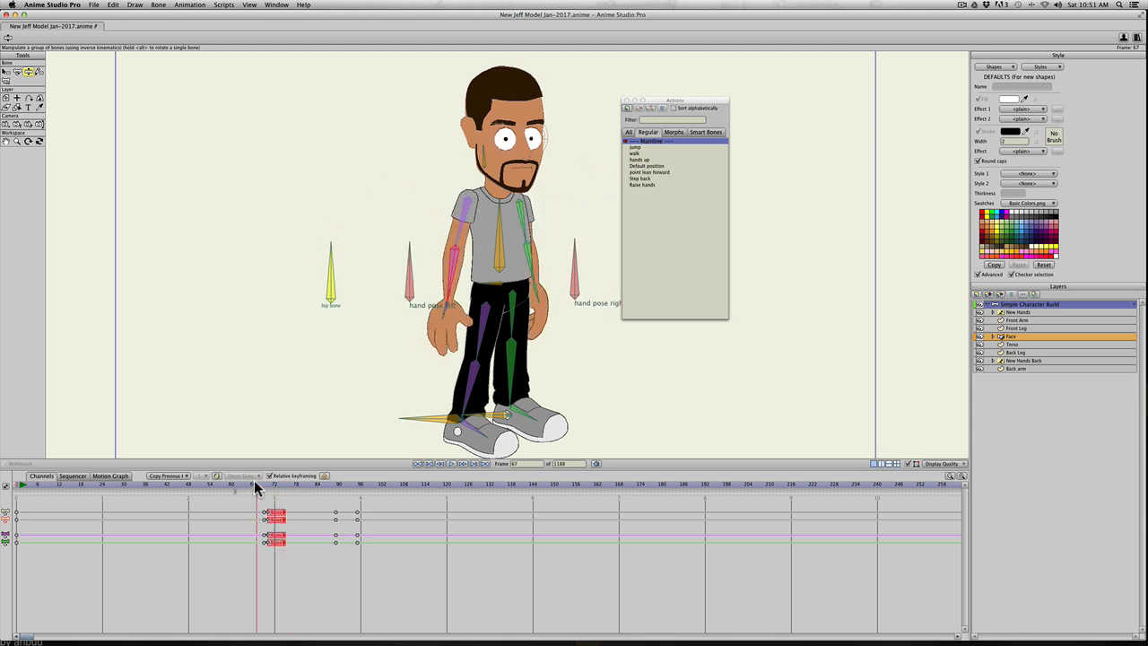
{"action": "left_click_drag", "start_coordinate": [259, 487], "coordinate": [361, 489]}
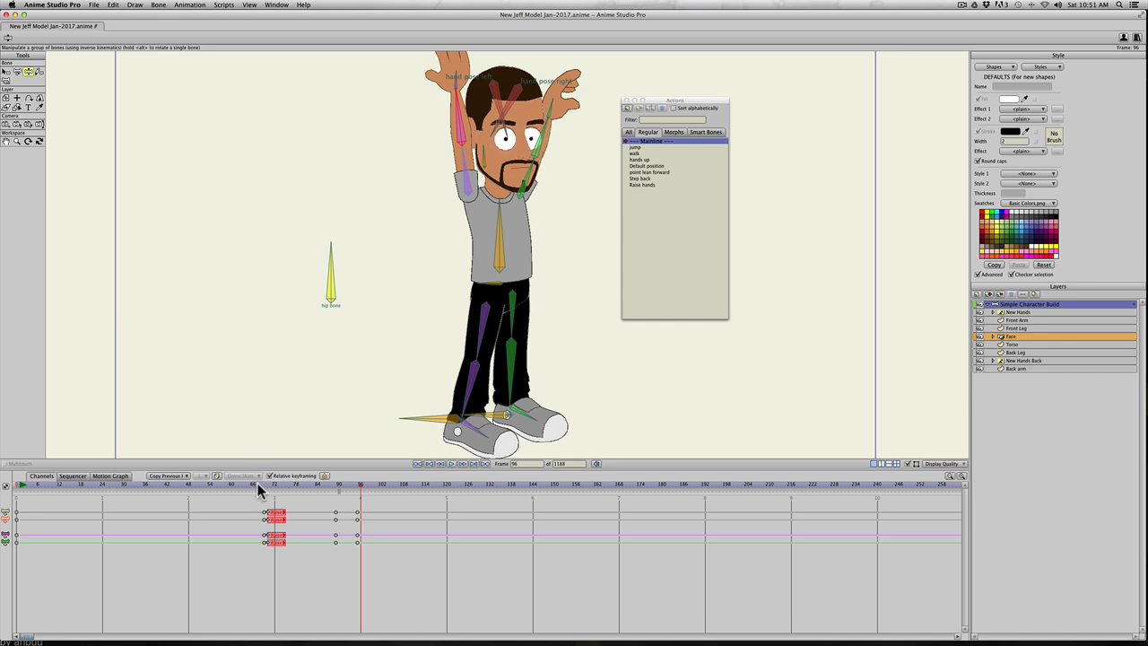
{"action": "mouse_move", "coordinate": [257, 490]}
{"action": "left_mouse_down"}
{"action": "mouse_move", "coordinate": [295, 487]}
{"action": "mouse_move", "coordinate": [278, 487]}
{"action": "left_mouse_up"}
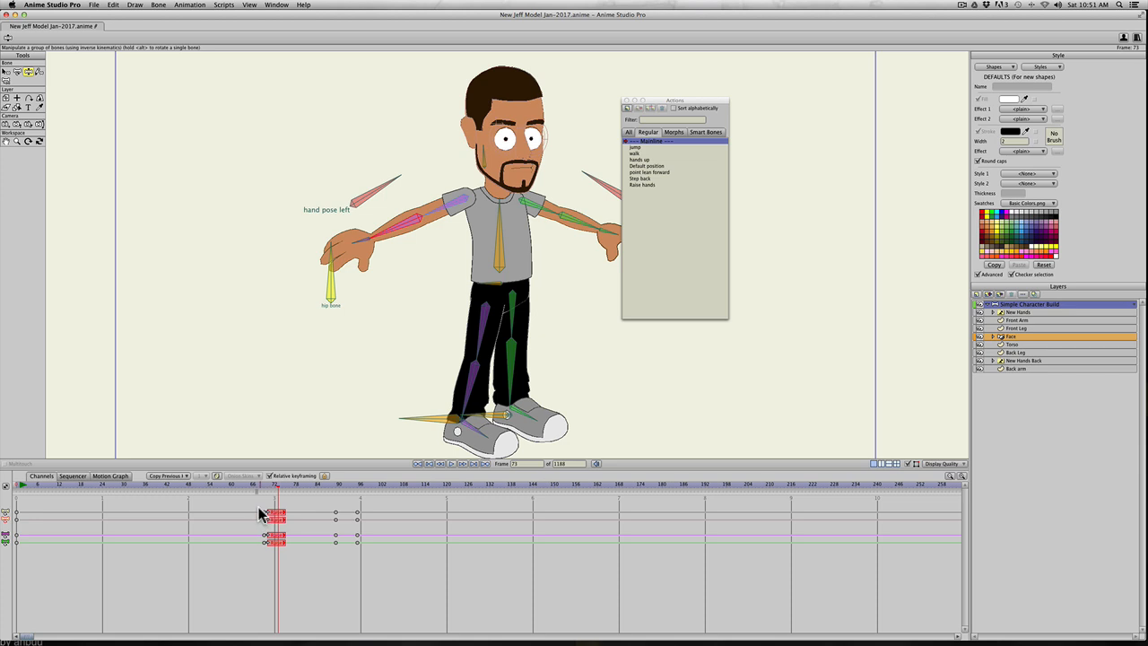
Step: Delete all the Raise hands keyframes from the Mainline and remove the Raise hands action from the action list
{"action": "left_click_drag", "start_coordinate": [248, 504], "coordinate": [379, 551]}
{"action": "key", "text": "BackSpace"}
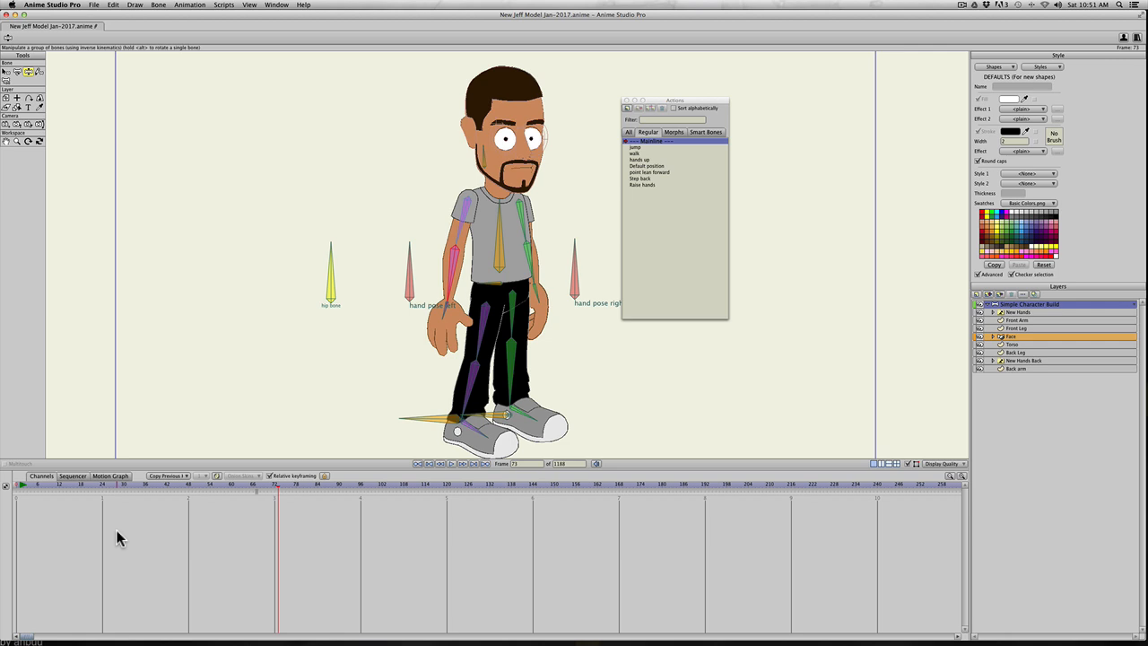
{"action": "left_click", "coordinate": [642, 184]}
{"action": "left_click", "coordinate": [660, 108]}
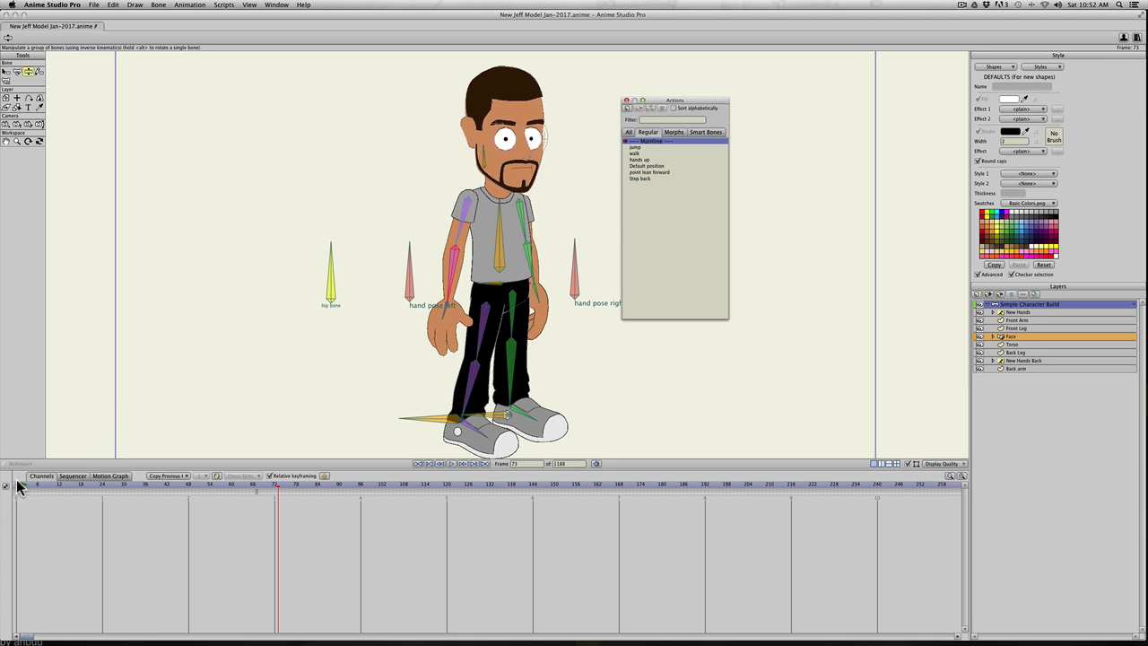
Step: Open the walk action and play back its walk cycle
{"action": "left_click_drag", "start_coordinate": [27, 485], "coordinate": [190, 488]}
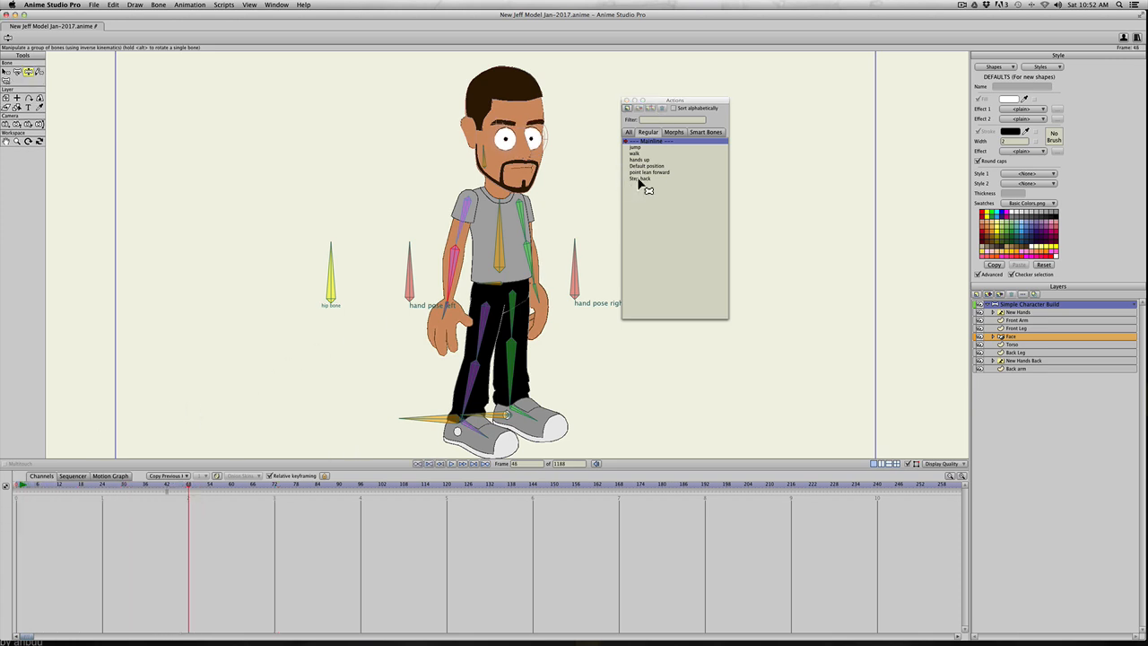
{"action": "left_click", "coordinate": [635, 153]}
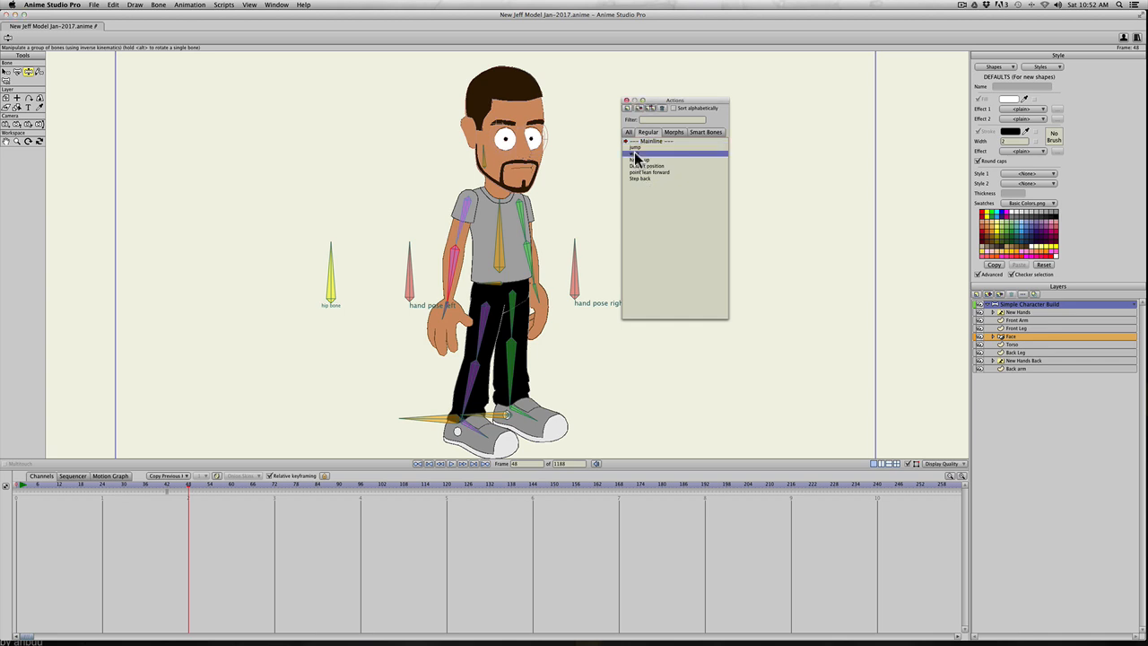
{"action": "double_click", "coordinate": [635, 157]}
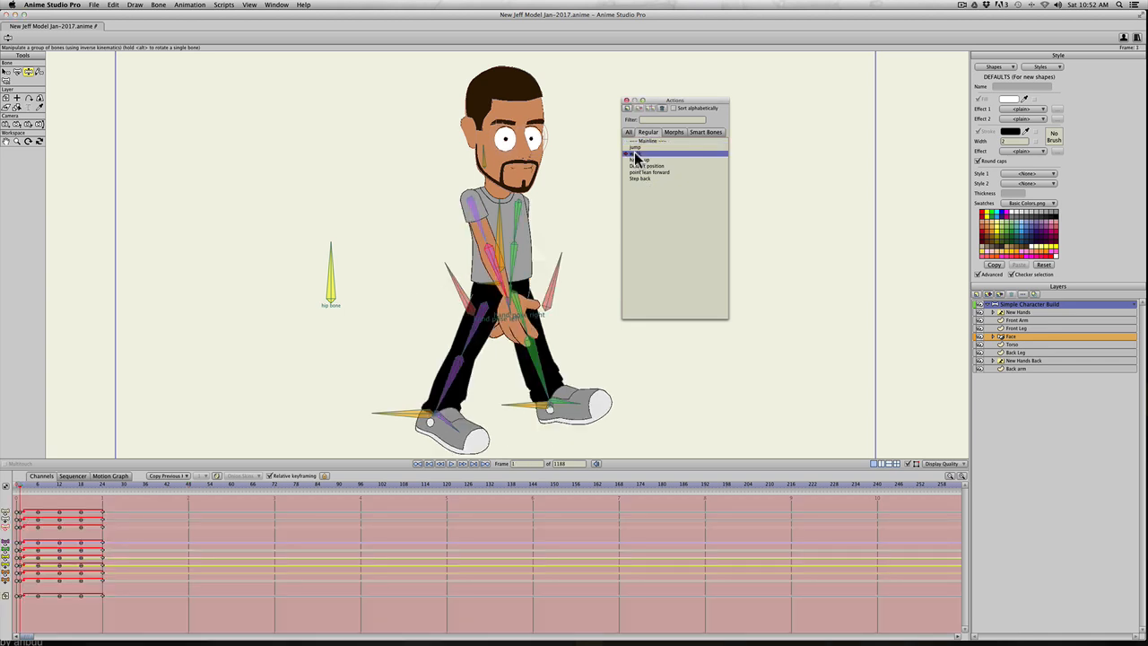
{"action": "left_click", "coordinate": [20, 489]}
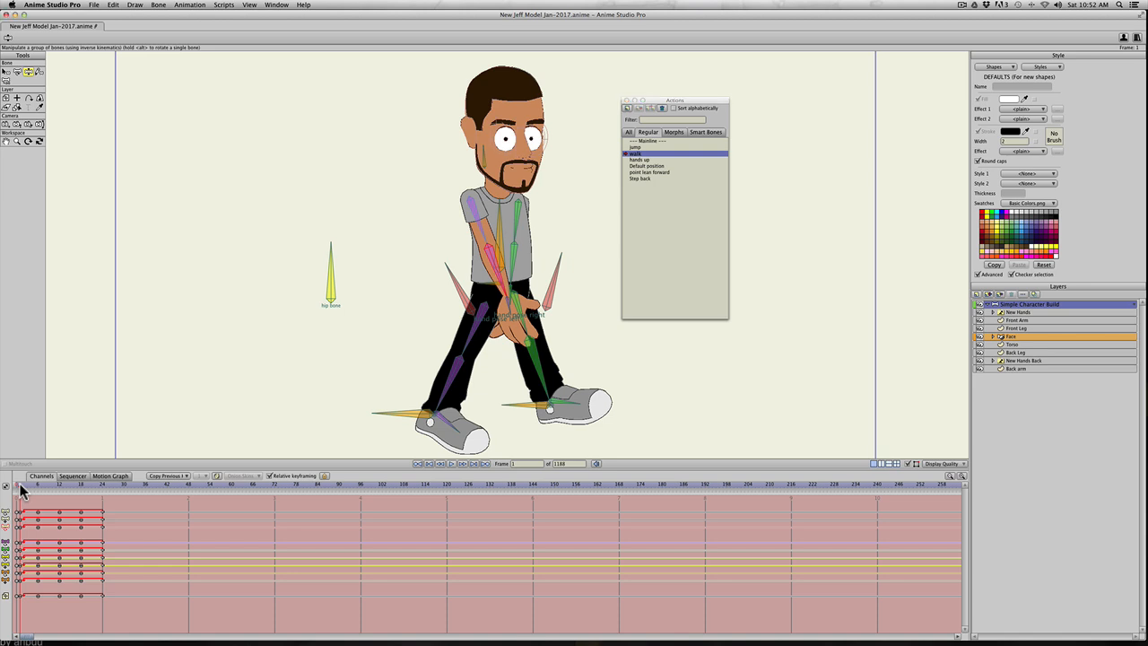
{"action": "mouse_move", "coordinate": [21, 490]}
{"action": "left_mouse_down"}
{"action": "mouse_move", "coordinate": [54, 494]}
{"action": "mouse_move", "coordinate": [41, 491]}
{"action": "left_mouse_up"}
{"action": "key", "text": "space"}
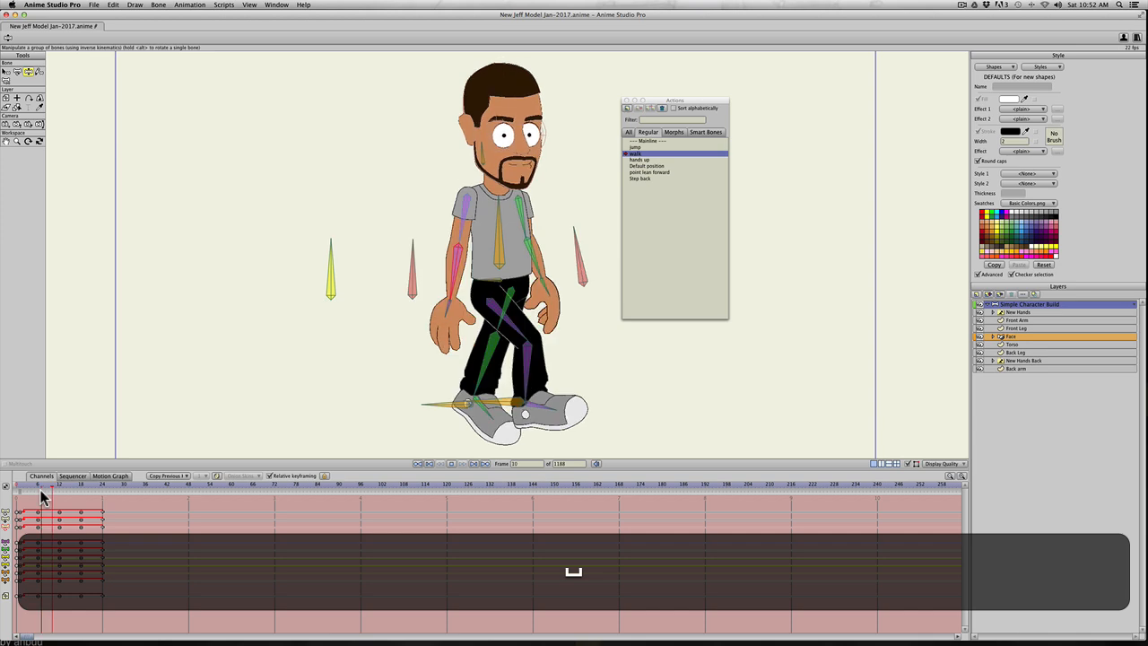
{"action": "key", "text": "space"}
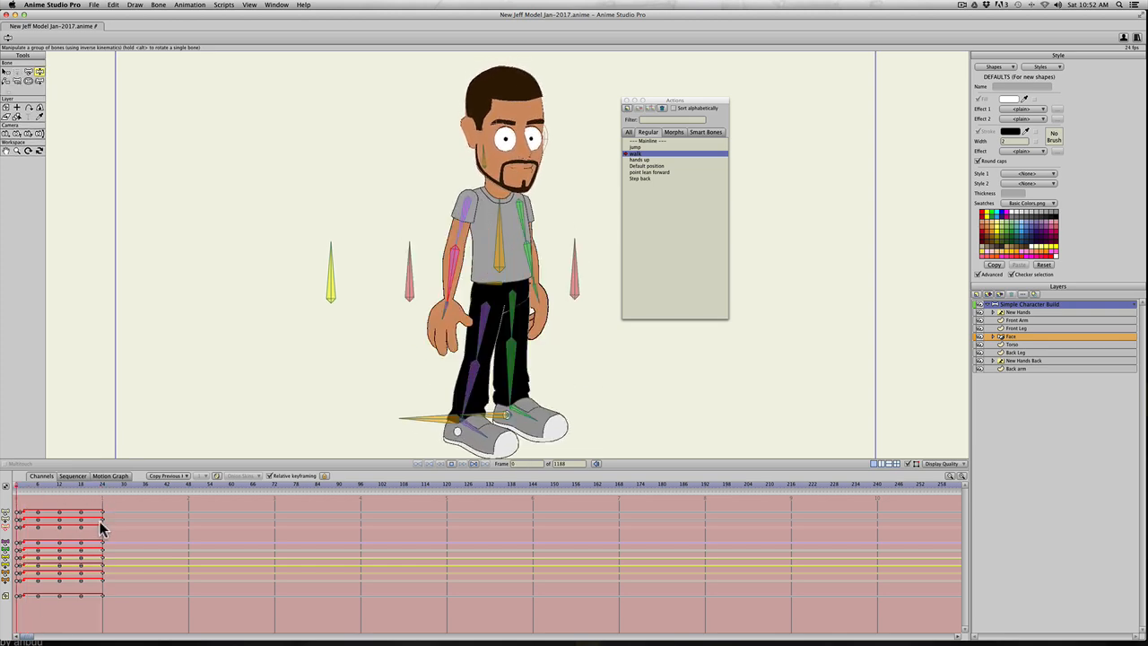
{"action": "key", "text": "space"}
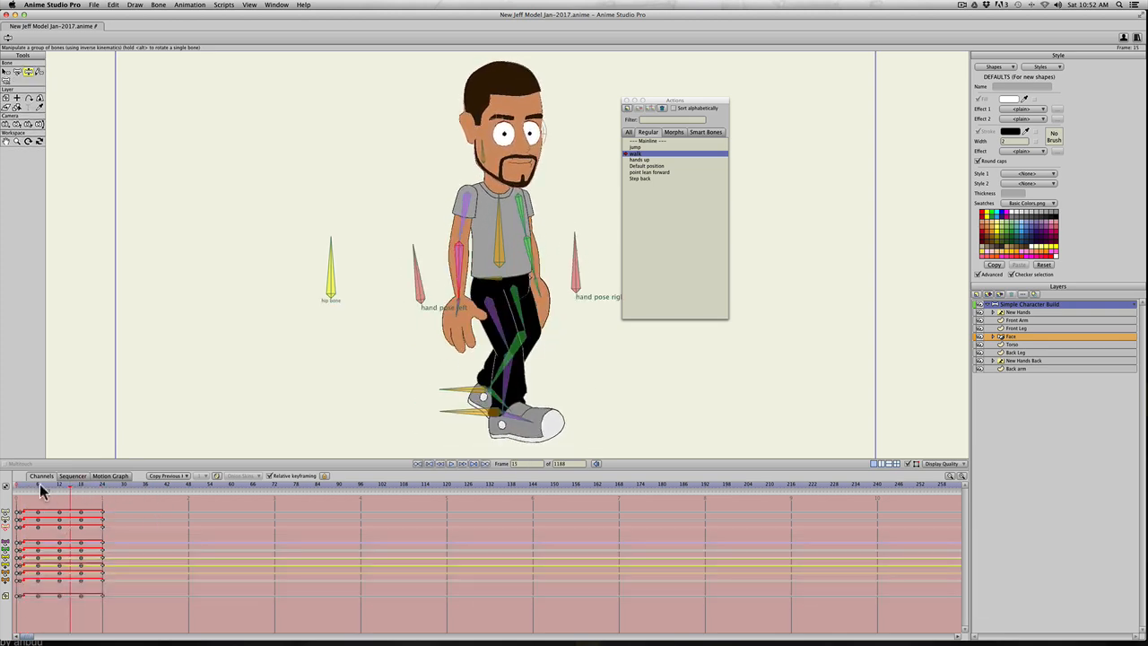
{"action": "left_click_drag", "start_coordinate": [38, 485], "coordinate": [15, 486]}
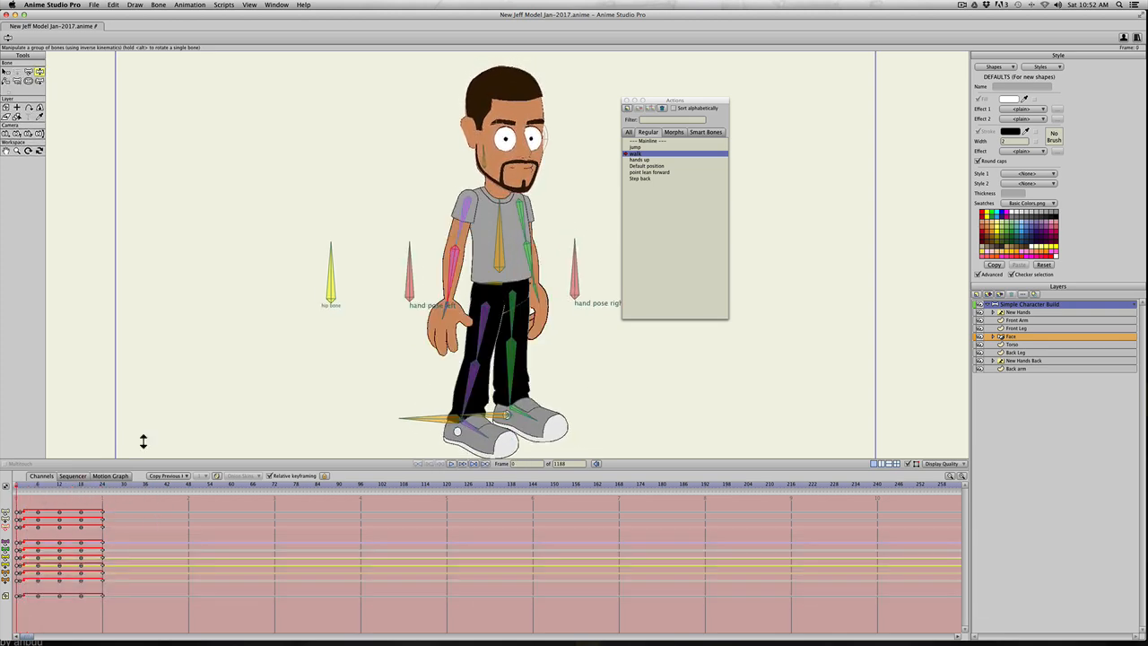
Step: Open the hands up action and examine its poses at frames 0, 5 and 12
{"action": "double_click", "coordinate": [636, 160]}
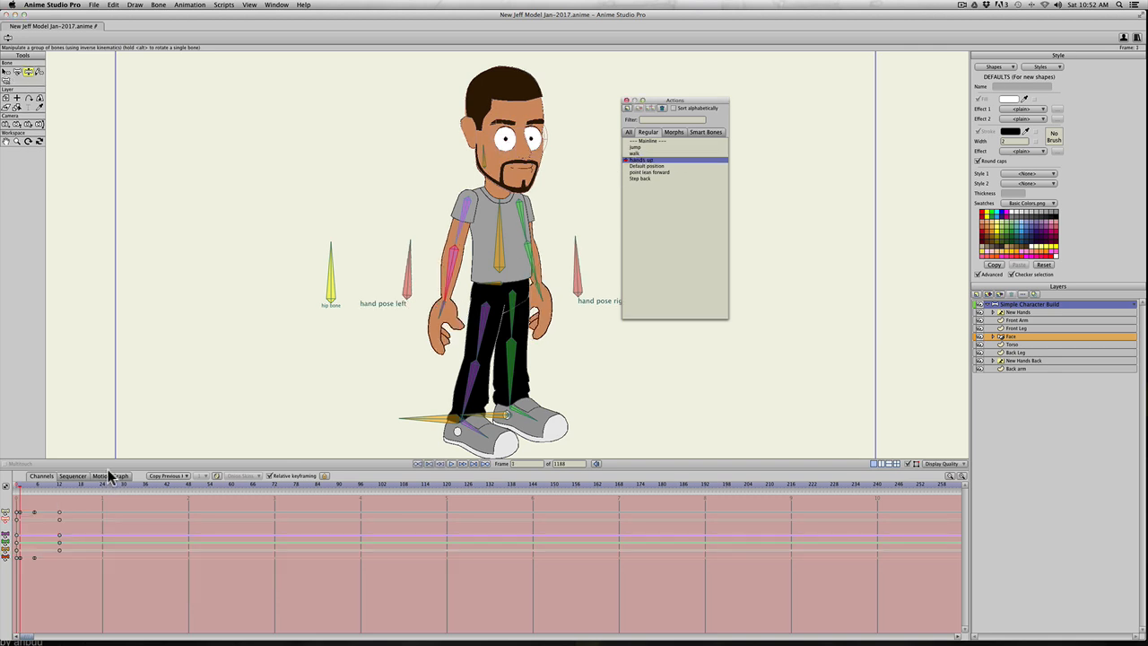
{"action": "left_click", "coordinate": [27, 485]}
{"action": "mouse_move", "coordinate": [29, 488]}
{"action": "left_mouse_down"}
{"action": "mouse_move", "coordinate": [44, 483]}
{"action": "mouse_move", "coordinate": [34, 484]}
{"action": "left_mouse_up"}
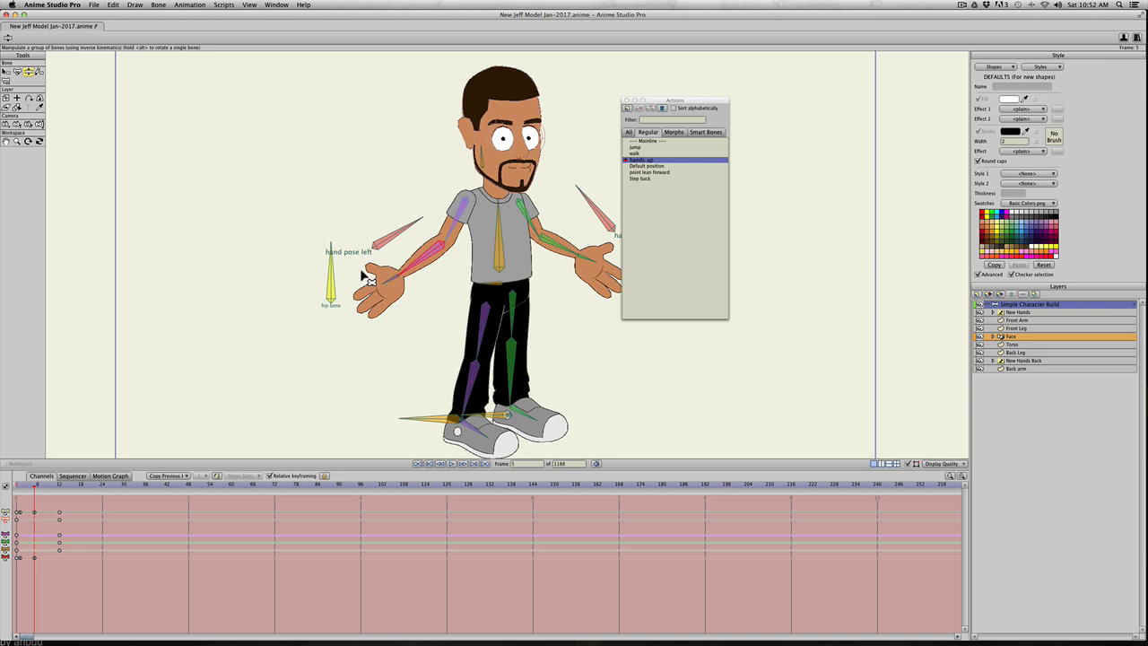
{"action": "left_click", "coordinate": [19, 488]}
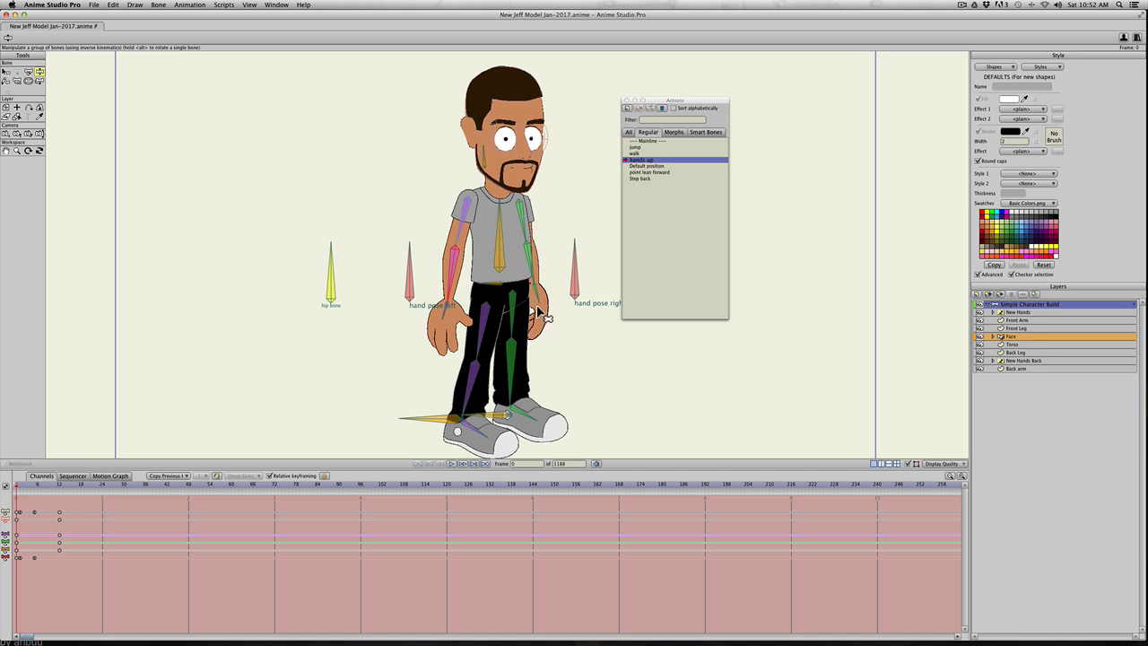
{"action": "left_click", "coordinate": [34, 489]}
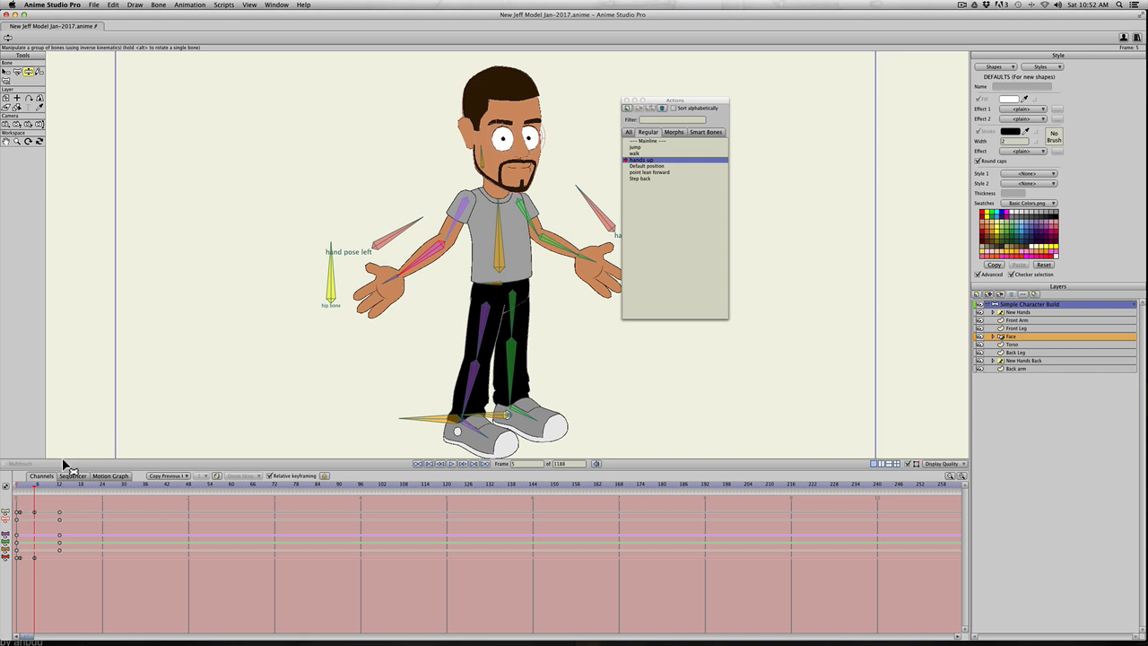
{"action": "mouse_move", "coordinate": [43, 492]}
{"action": "left_mouse_down"}
{"action": "mouse_move", "coordinate": [87, 482]}
{"action": "mouse_move", "coordinate": [15, 489]}
{"action": "mouse_move", "coordinate": [62, 489]}
{"action": "left_mouse_up"}
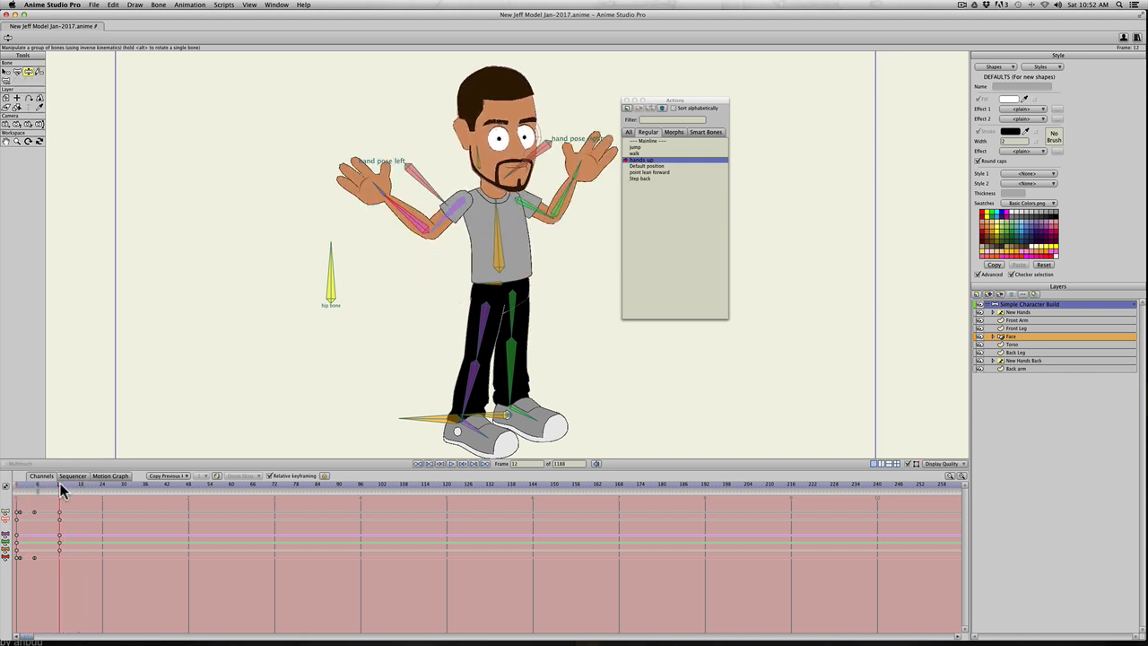
Step: Return to the Mainline, insert a copy of the walk action at frame 50 and play it back
{"action": "left_click", "coordinate": [645, 141]}
{"action": "left_click_drag", "start_coordinate": [126, 486], "coordinate": [196, 488]}
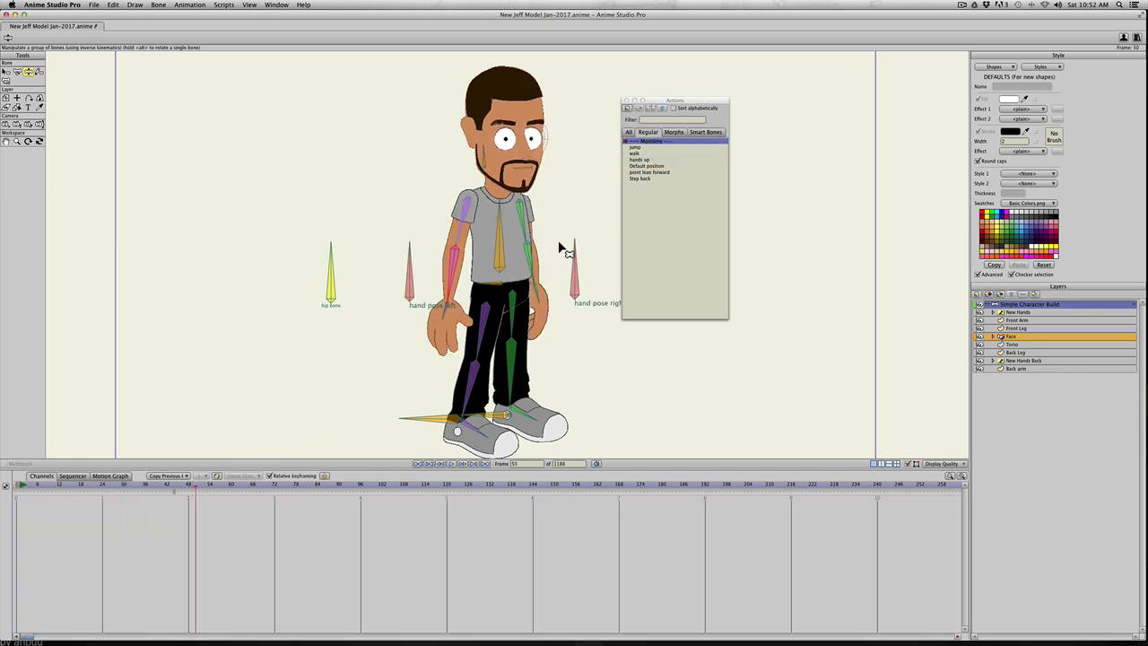
{"action": "left_click", "coordinate": [637, 153]}
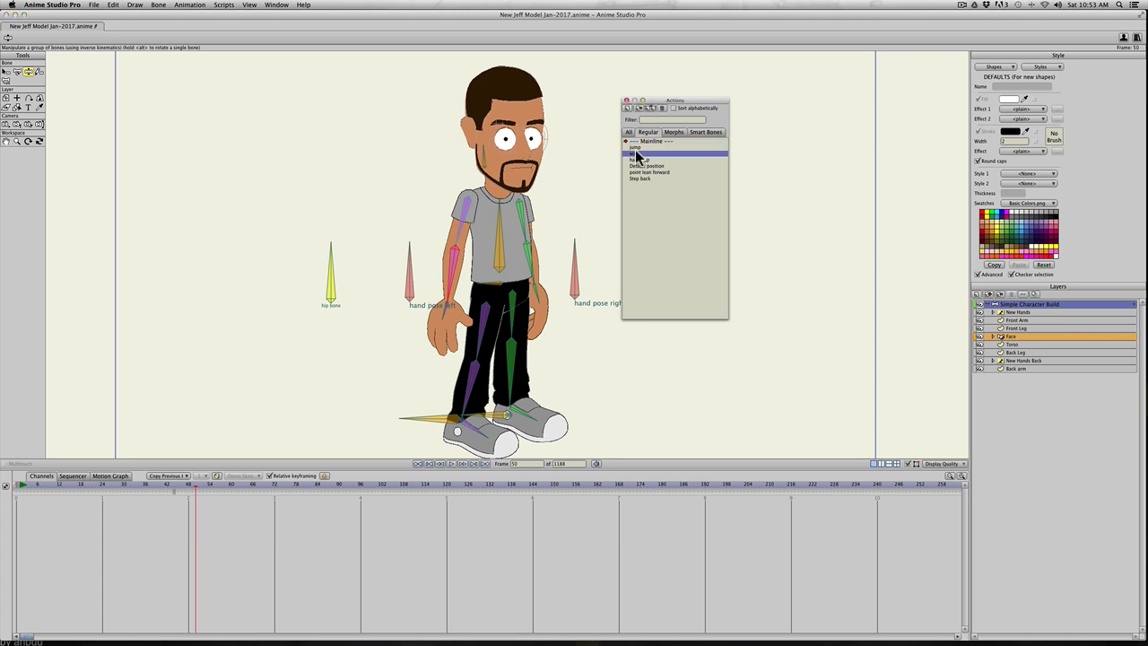
{"action": "left_click", "coordinate": [645, 105]}
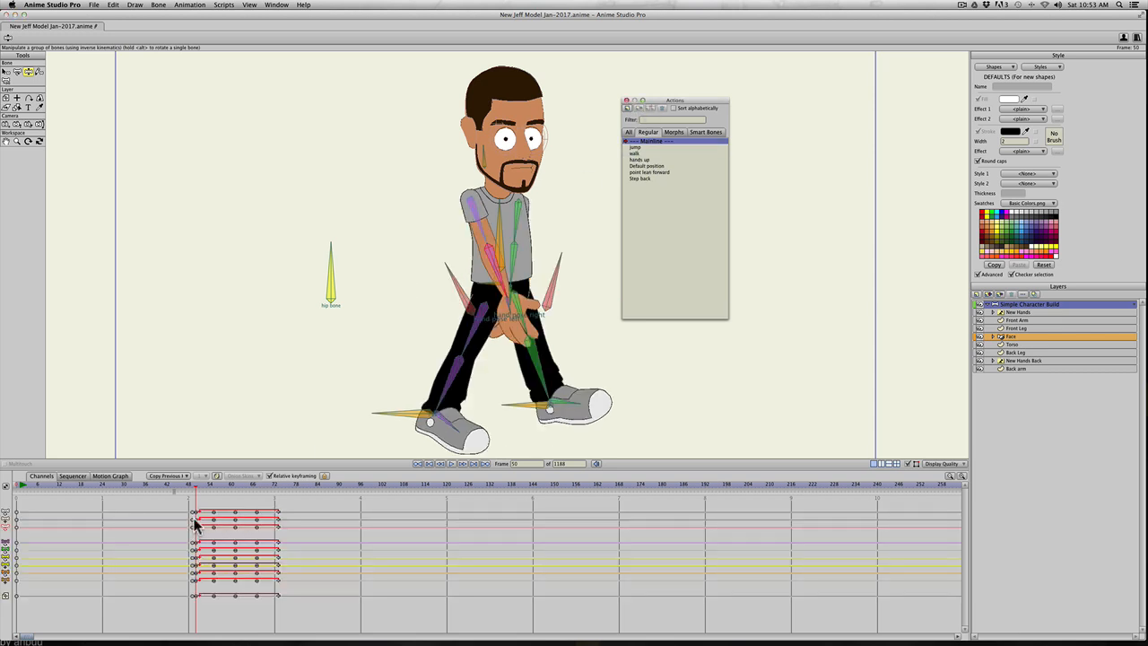
{"action": "left_click", "coordinate": [177, 485]}
{"action": "key", "text": "space"}
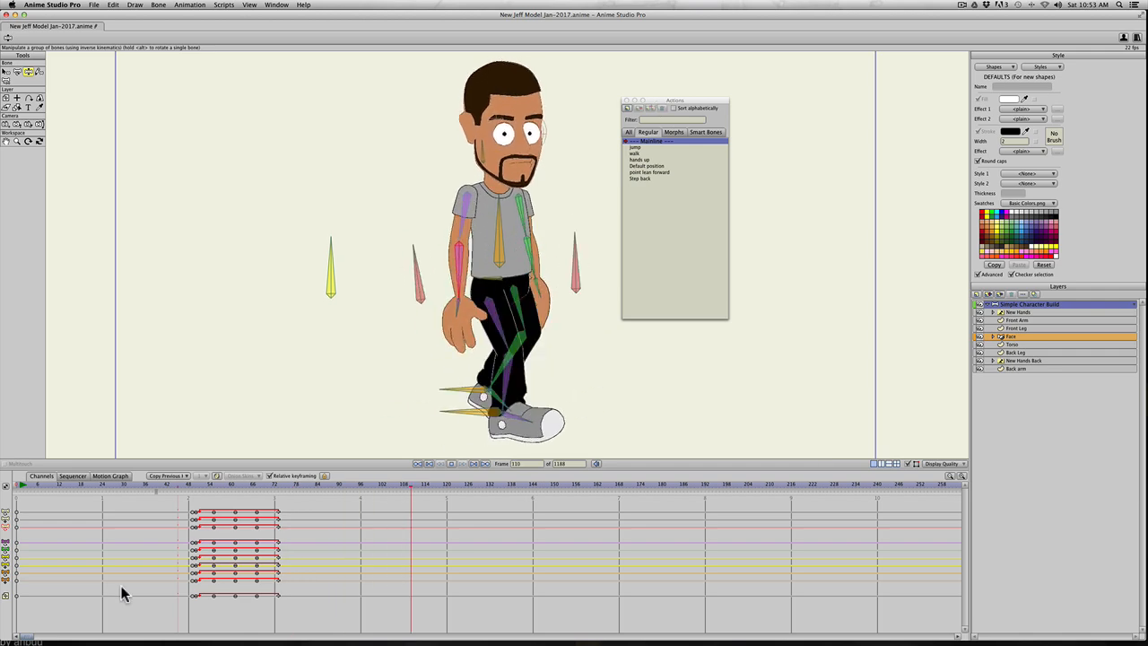
{"action": "left_click_drag", "start_coordinate": [174, 483], "coordinate": [272, 484]}
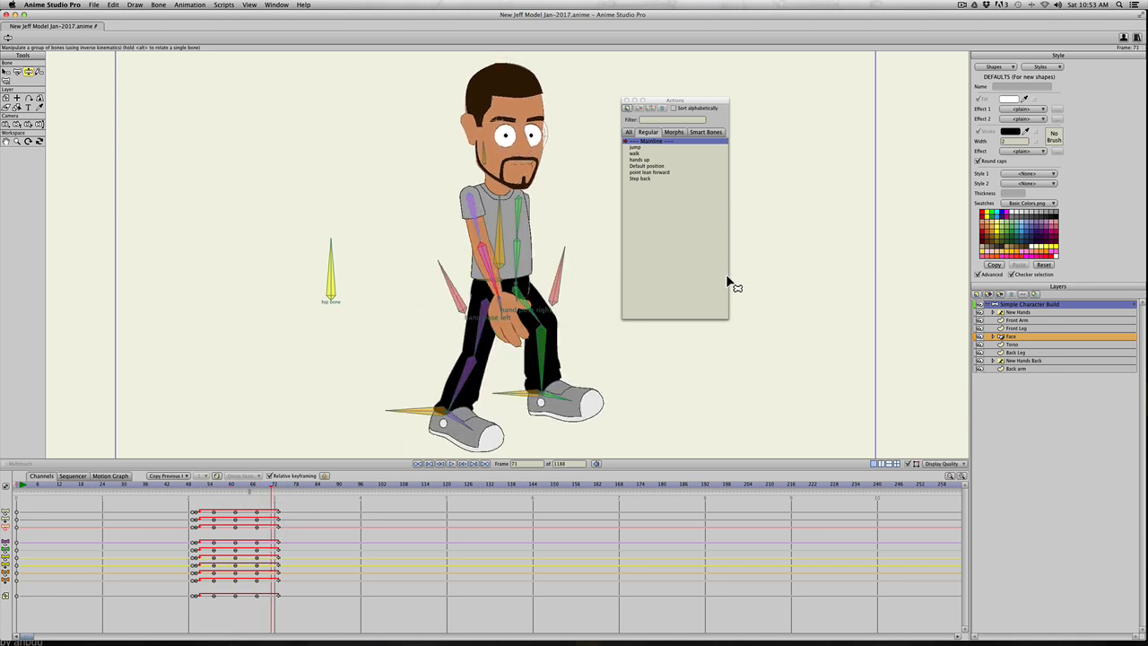
Step: Insert a copy of the hands up action at frame 84 of the Mainline and play back the combined animation
{"action": "left_click_drag", "start_coordinate": [697, 104], "coordinate": [732, 101]}
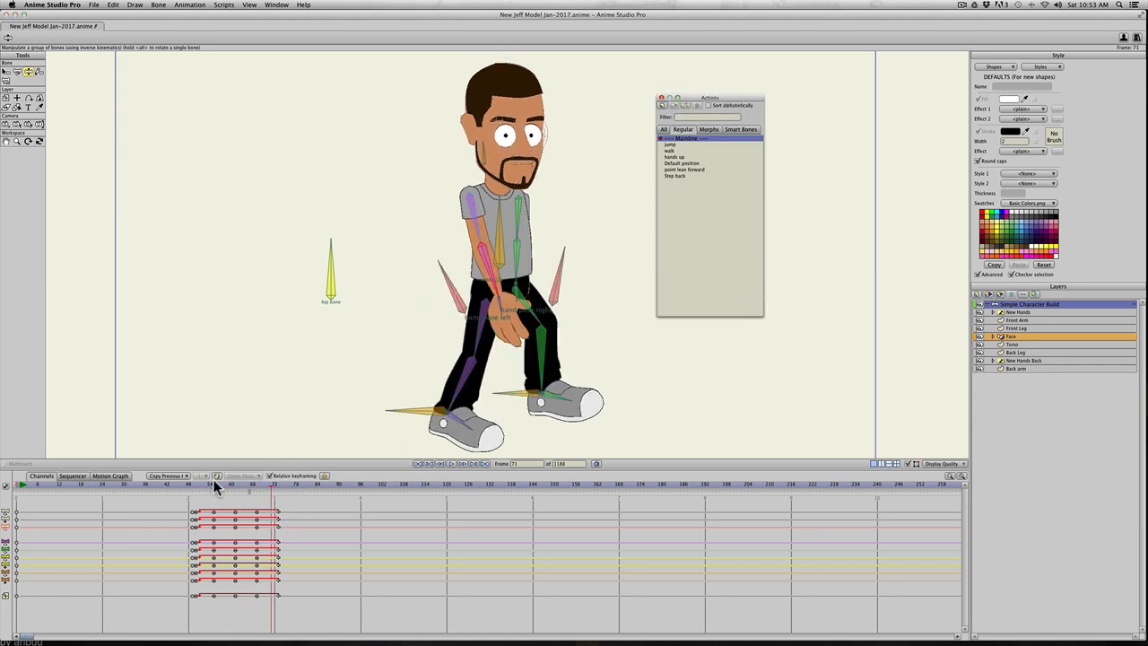
{"action": "left_click_drag", "start_coordinate": [208, 485], "coordinate": [317, 485]}
{"action": "left_click", "coordinate": [666, 157]}
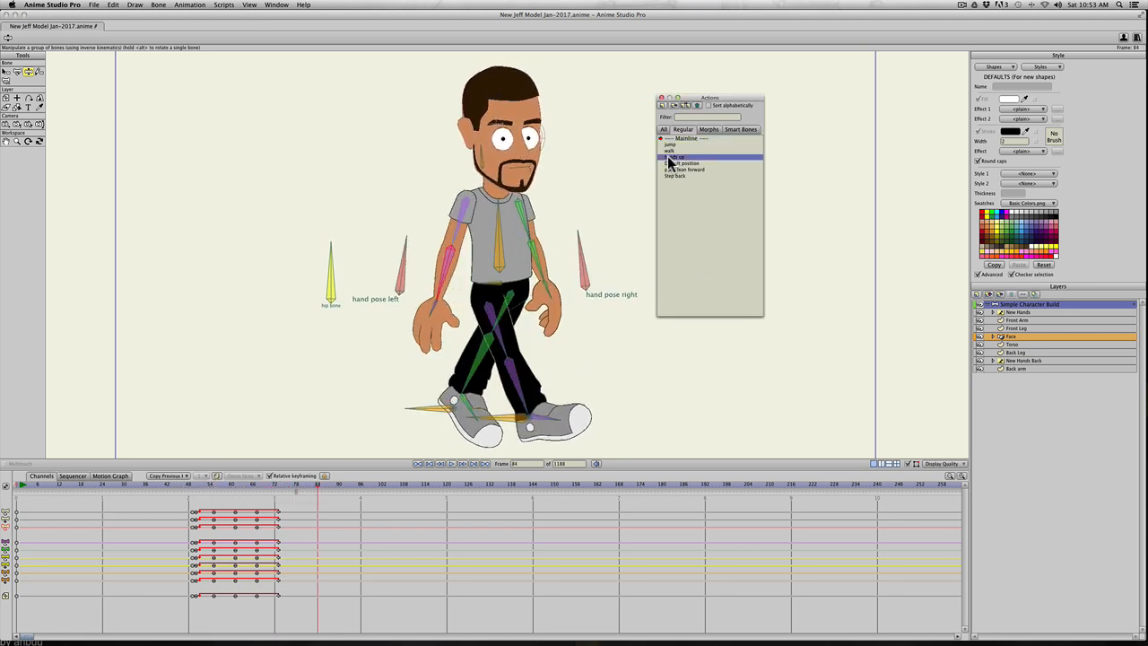
{"action": "left_click", "coordinate": [686, 106]}
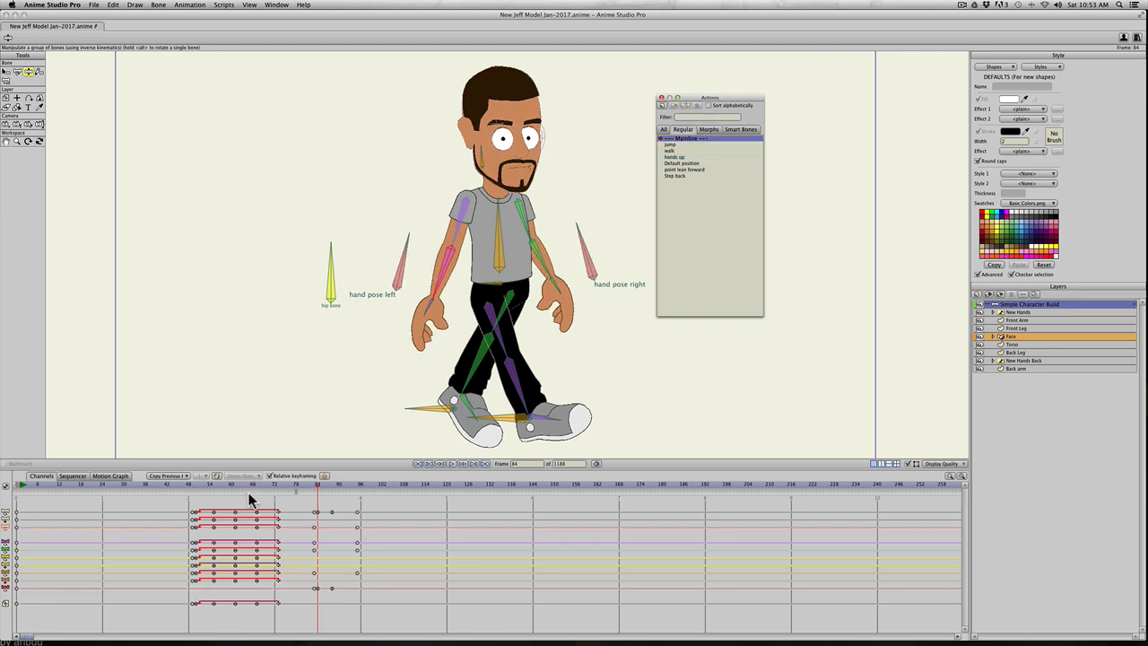
{"action": "key", "text": "space"}
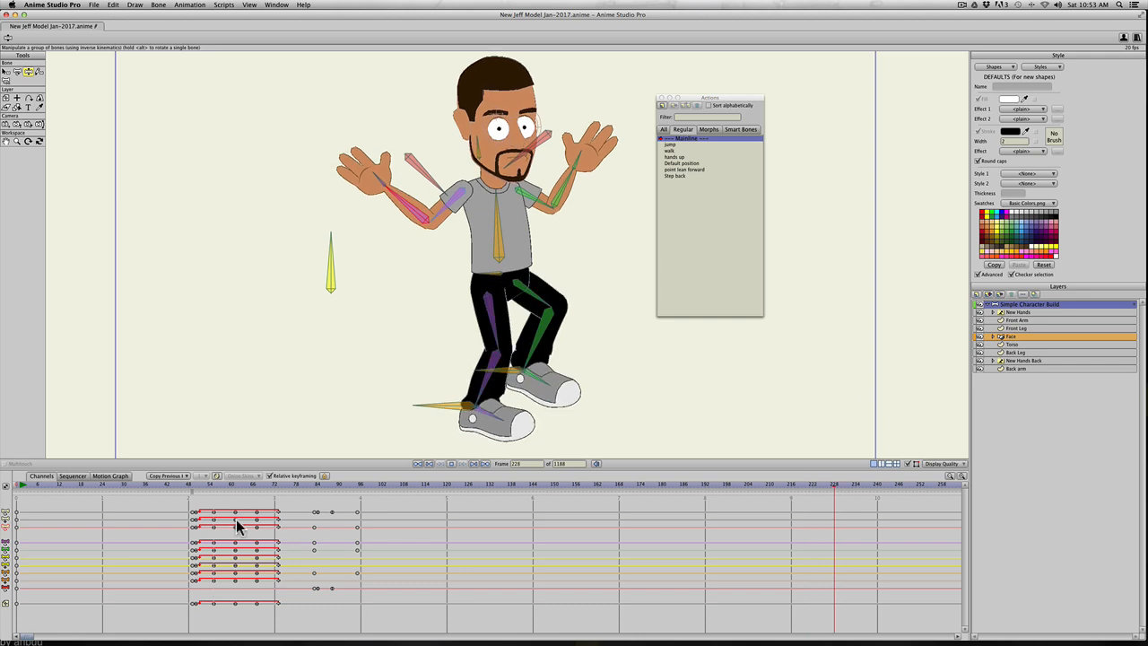
Step: Play back and scrub through the combined walk and hands up animation past frame 97
{"action": "key", "text": "space"}
{"action": "left_click_drag", "start_coordinate": [171, 485], "coordinate": [365, 479]}
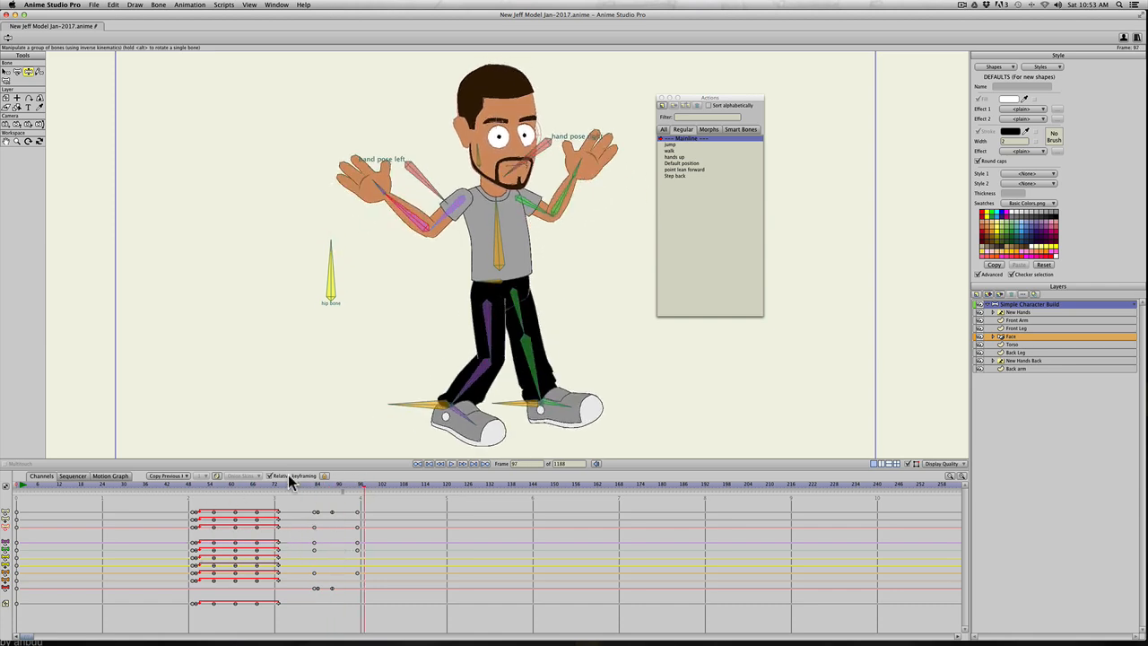
{"action": "left_click_drag", "start_coordinate": [292, 481], "coordinate": [218, 486]}
{"action": "key", "text": "space"}
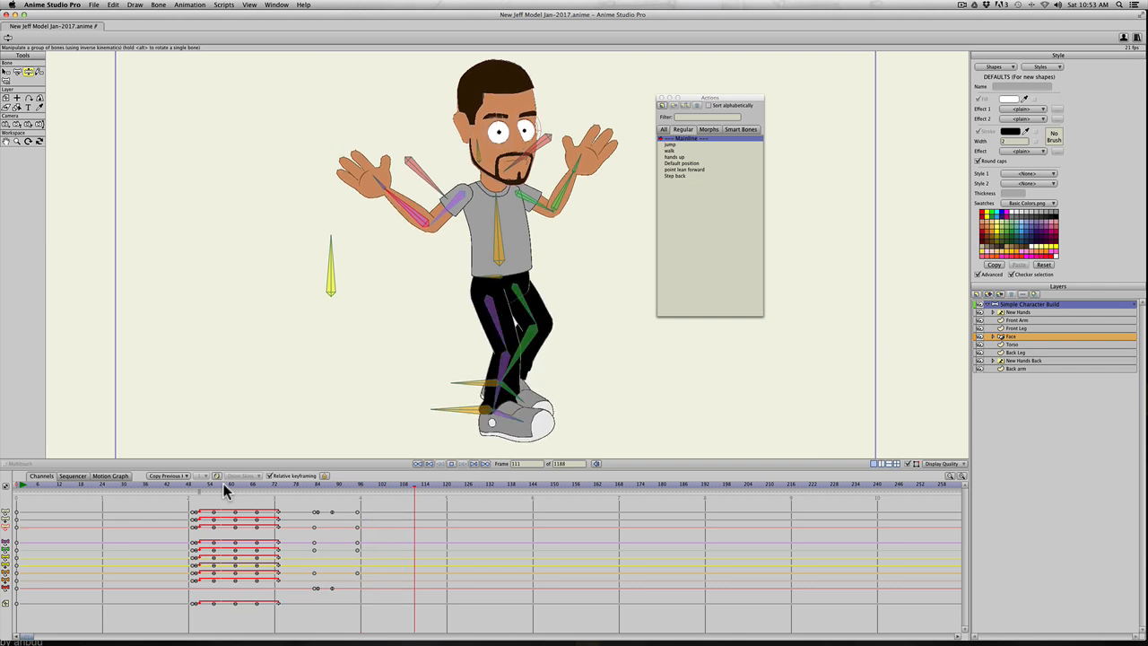
{"action": "key", "text": "space"}
{"action": "left_click_drag", "start_coordinate": [389, 489], "coordinate": [411, 485]}
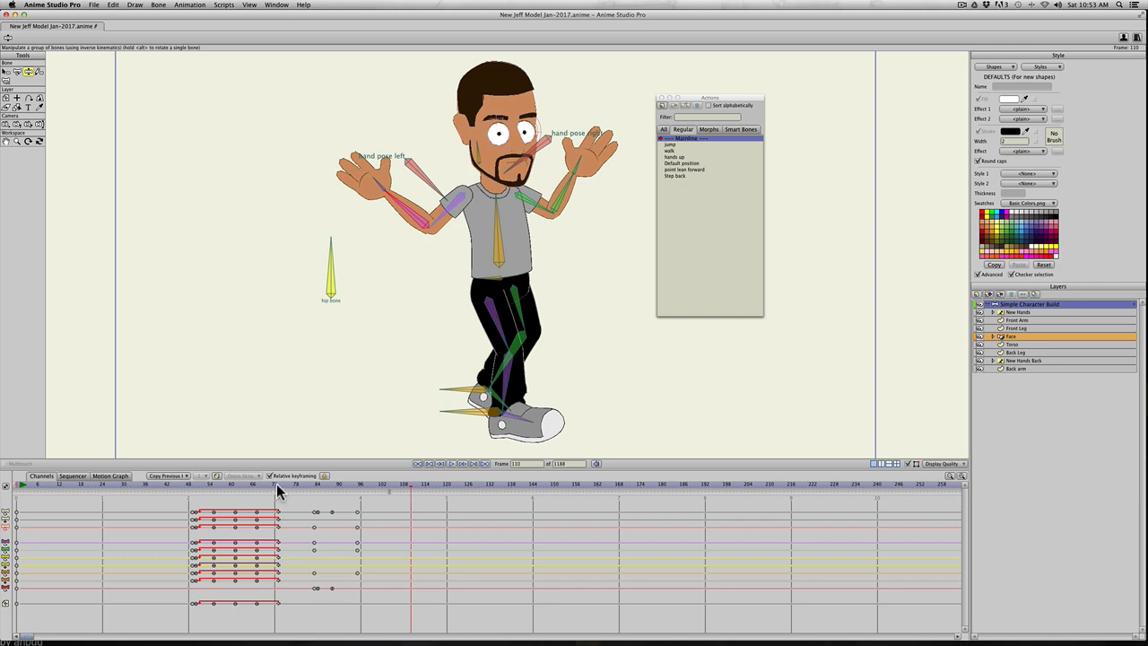
Step: At frame 111, lower both of the character's raised arms to hang beside the body with Manipulate Bones
{"action": "left_click_drag", "start_coordinate": [276, 483], "coordinate": [414, 487]}
{"action": "key", "text": "z"}
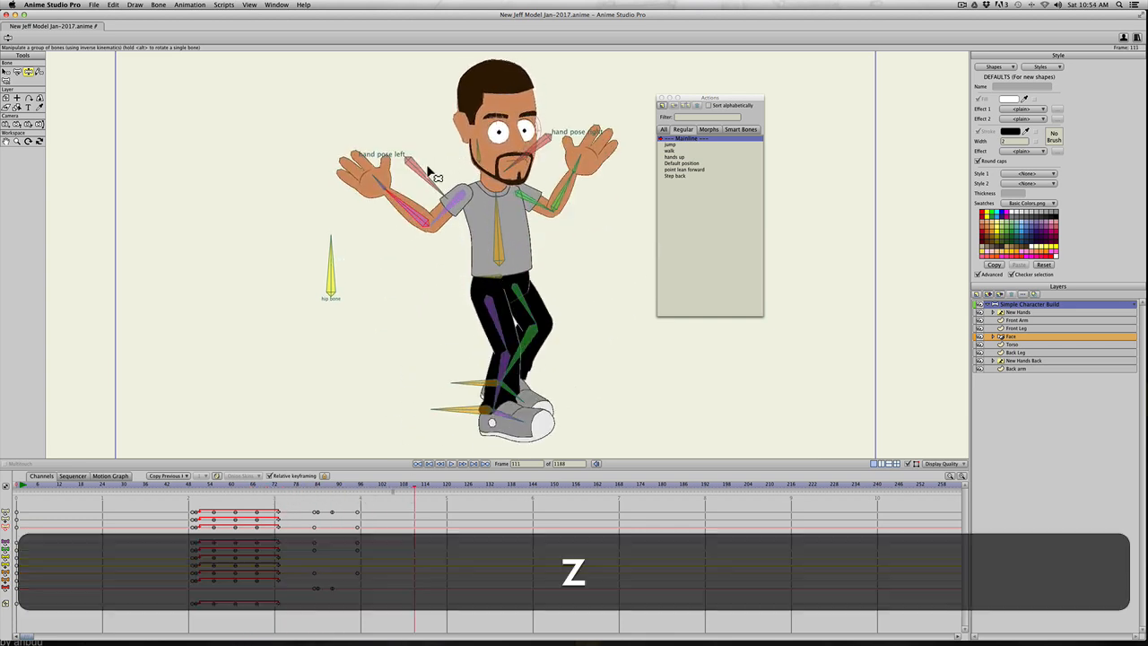
{"action": "left_click_drag", "start_coordinate": [380, 183], "coordinate": [448, 337]}
{"action": "left_click_drag", "start_coordinate": [578, 170], "coordinate": [602, 352]}
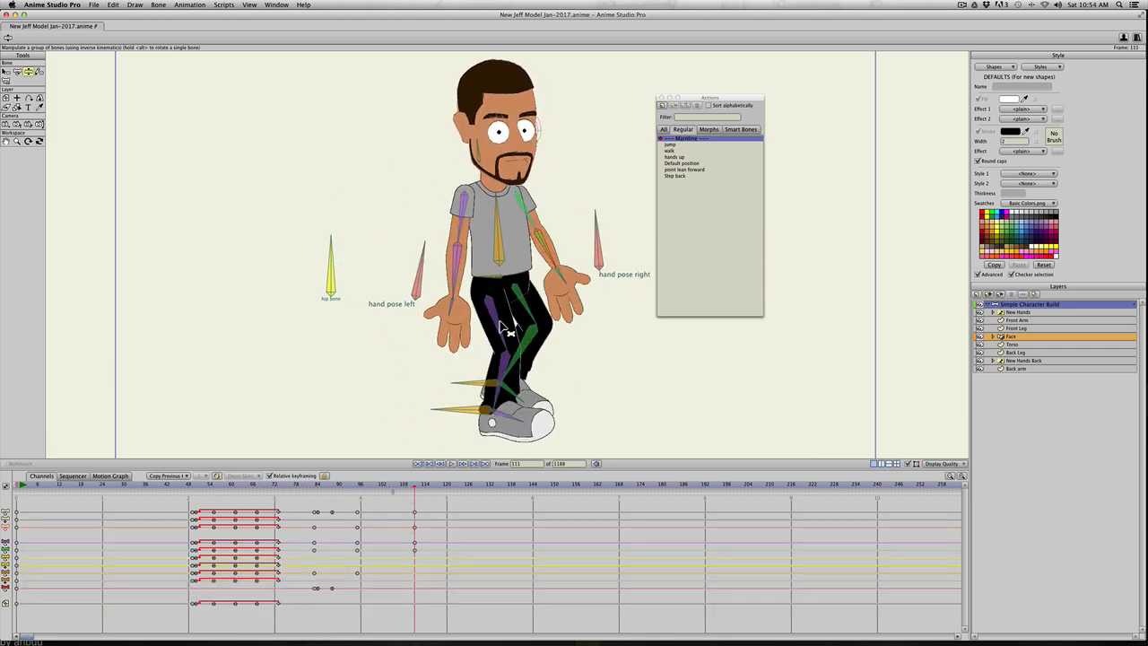
Step: Move the arm keyframes from frame 111 to frame 107 and swing the front arm backward there to match the stride
{"action": "left_click_drag", "start_coordinate": [415, 489], "coordinate": [400, 508]}
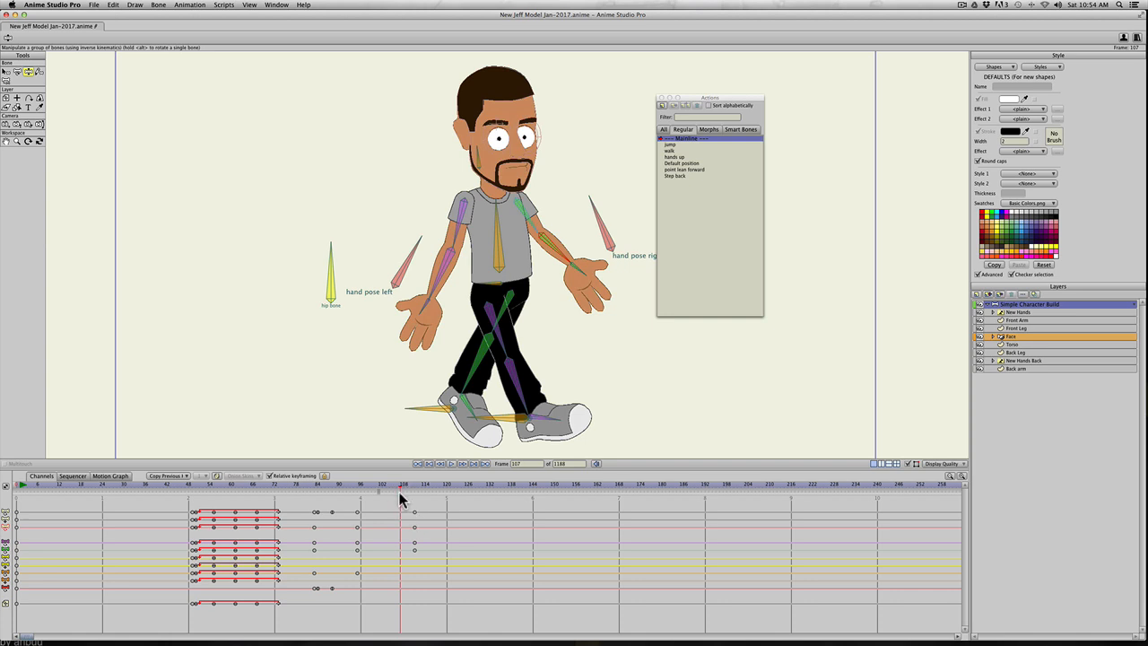
{"action": "left_click_drag", "start_coordinate": [414, 551], "coordinate": [400, 551]}
{"action": "key", "text": "z"}
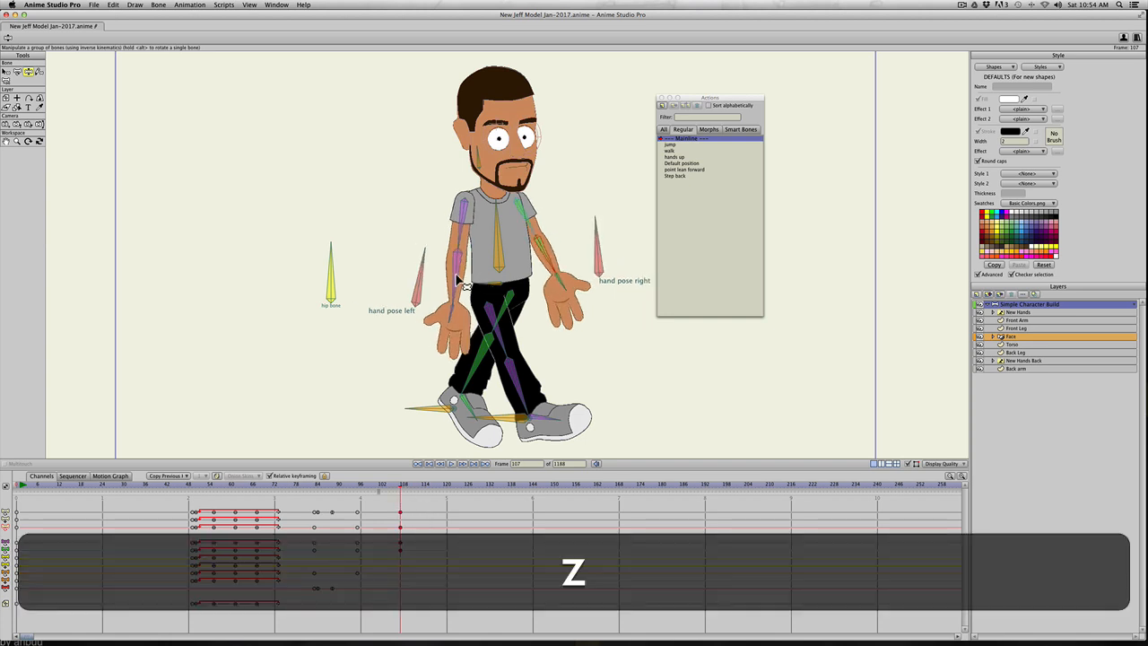
{"action": "left_click_drag", "start_coordinate": [464, 317], "coordinate": [440, 298]}
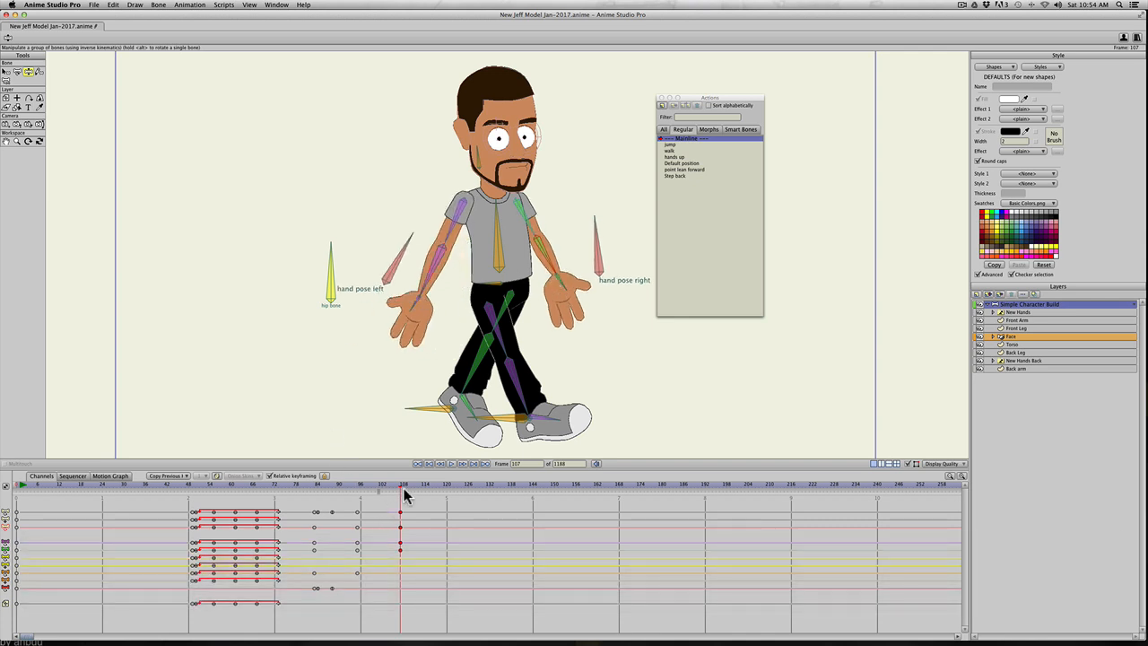
Step: At frame 119, pose the opposite arm swing with the front arm forward across the body and the back arm behind it
{"action": "left_click_drag", "start_coordinate": [400, 488], "coordinate": [446, 500]}
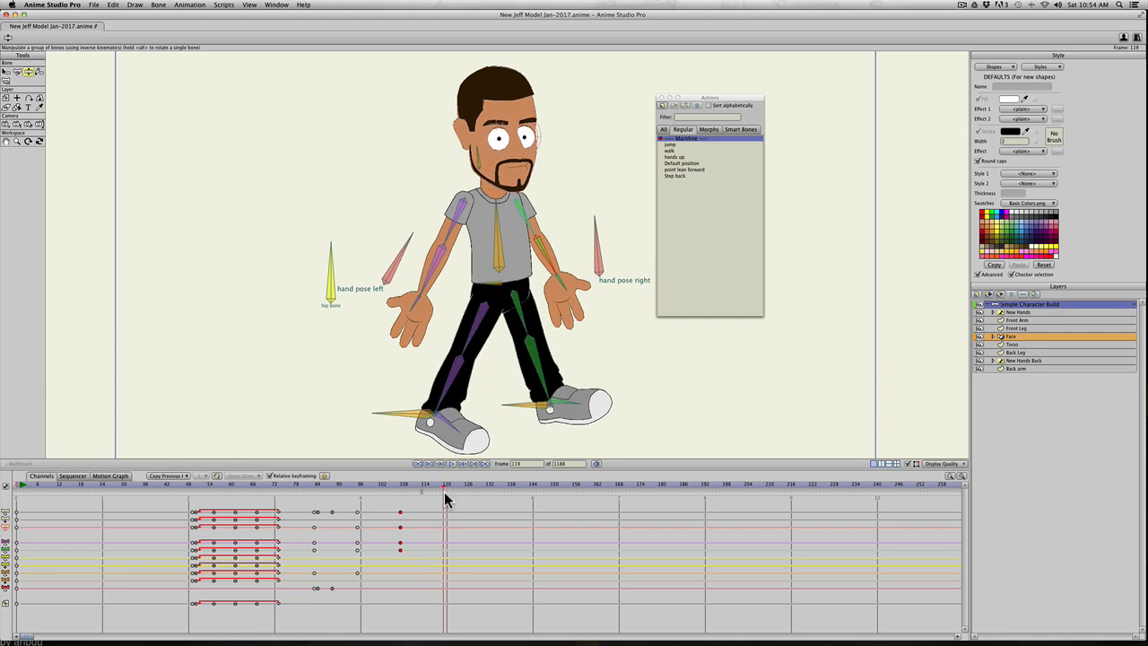
{"action": "key", "text": "z"}
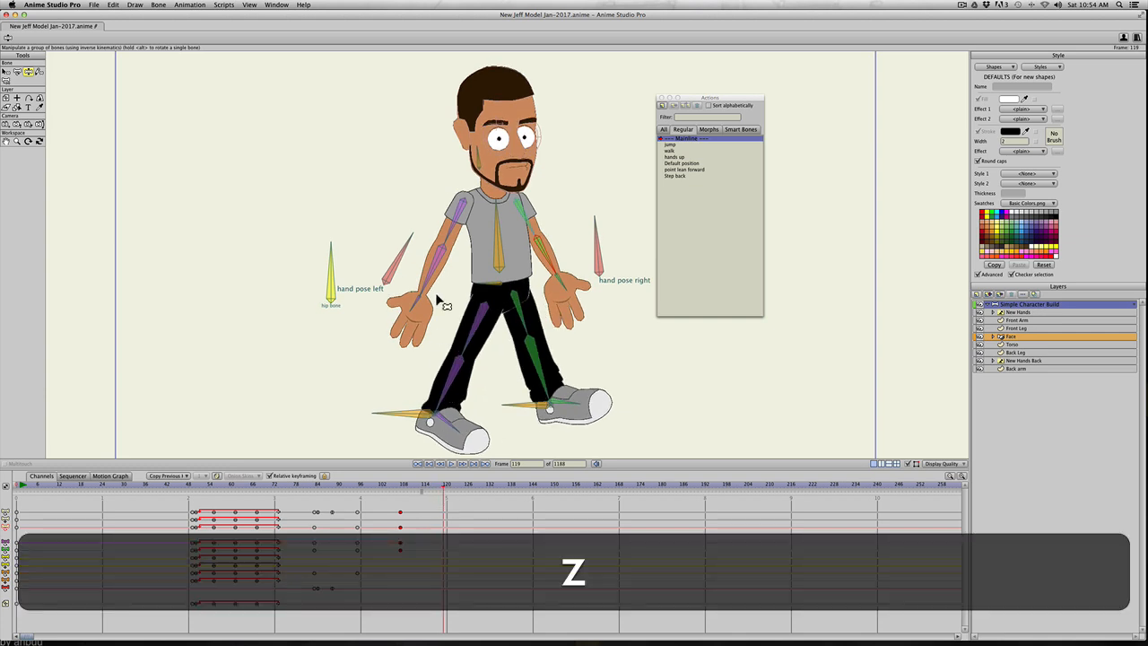
{"action": "left_click_drag", "start_coordinate": [439, 294], "coordinate": [537, 312]}
{"action": "left_click_drag", "start_coordinate": [553, 269], "coordinate": [485, 326]}
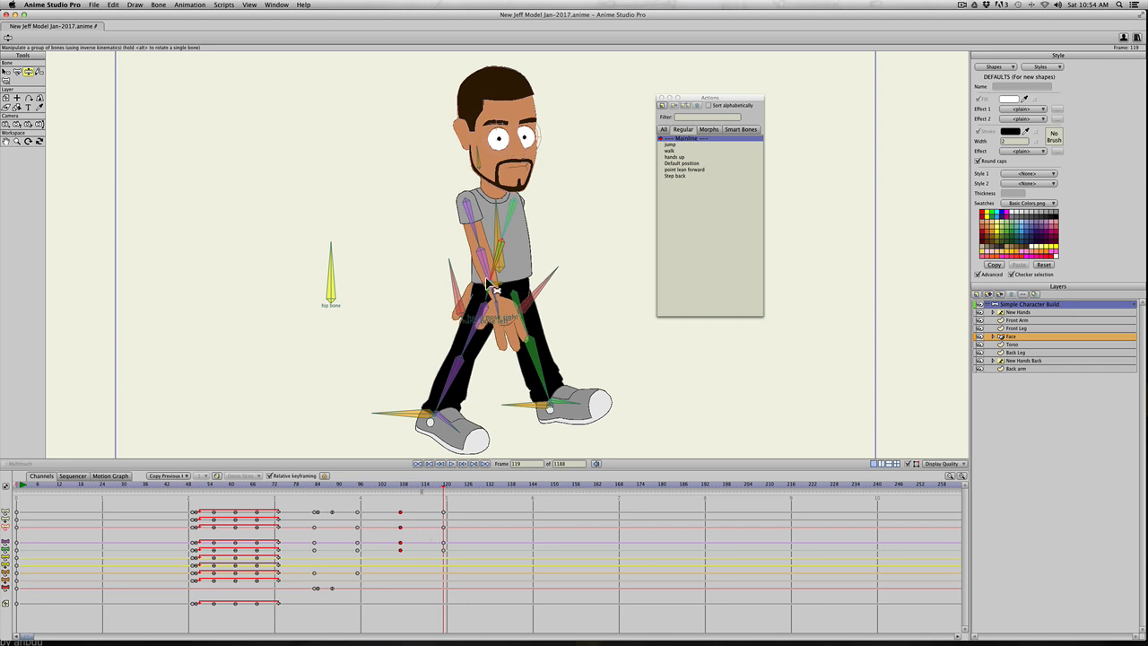
Step: Copy the arm keyframes at frame 107 and paste them at frame 142
{"action": "left_click_drag", "start_coordinate": [392, 564], "coordinate": [392, 565]}
{"action": "key", "text": "super+x"}
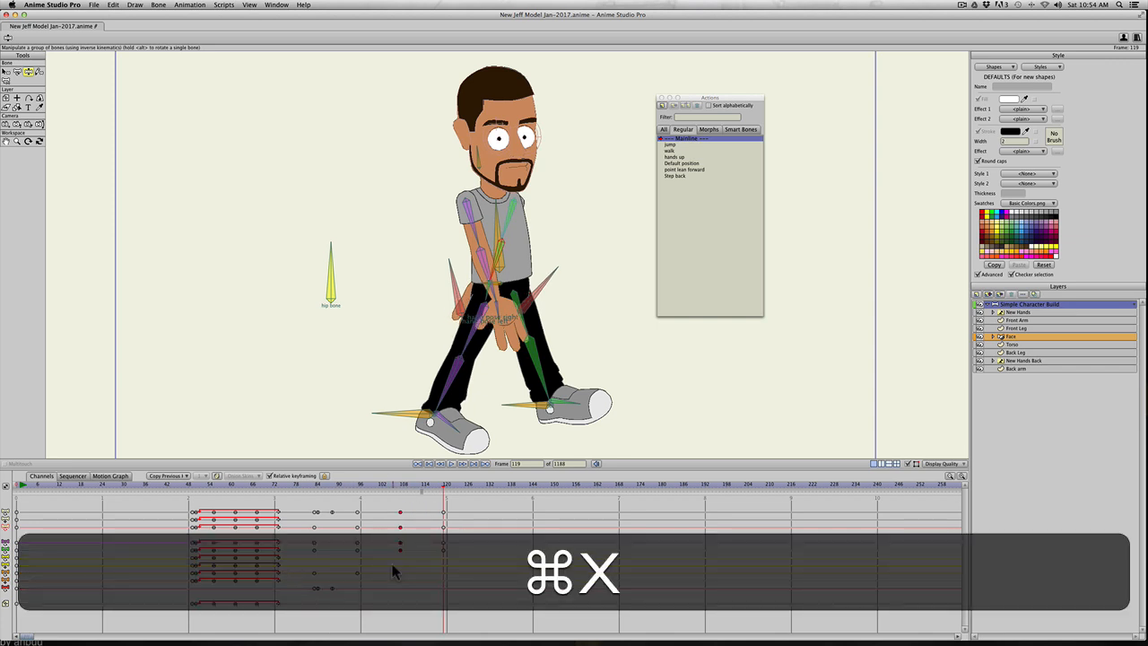
{"action": "left_click_drag", "start_coordinate": [409, 507], "coordinate": [393, 558]}
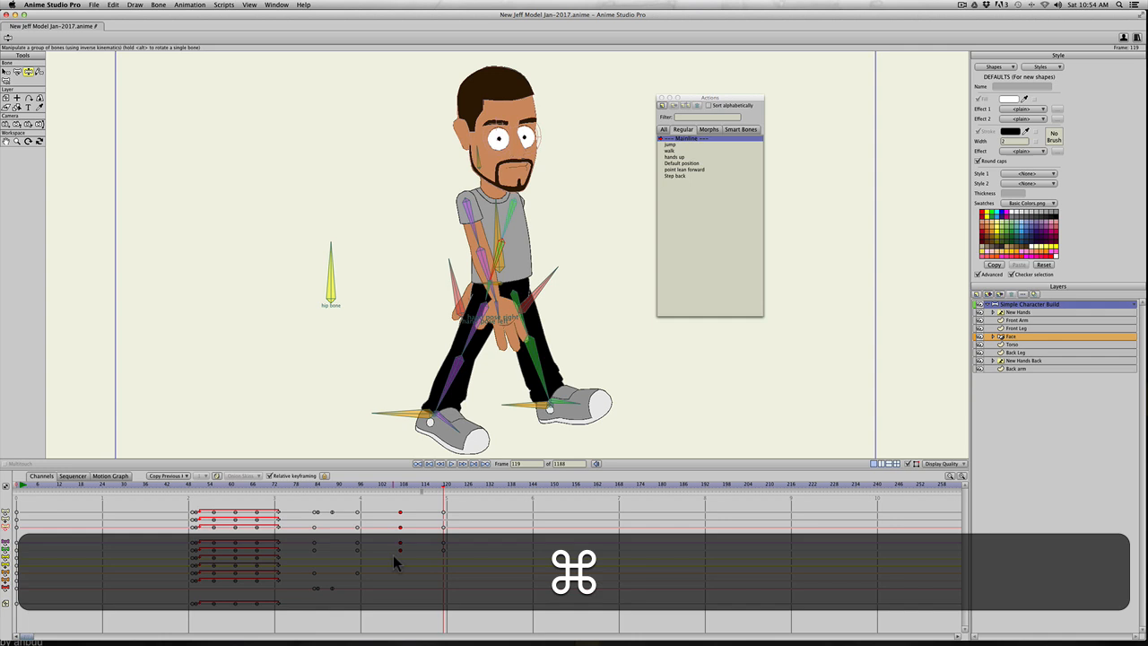
{"action": "key", "text": "super+c"}
{"action": "left_click", "coordinate": [400, 487]}
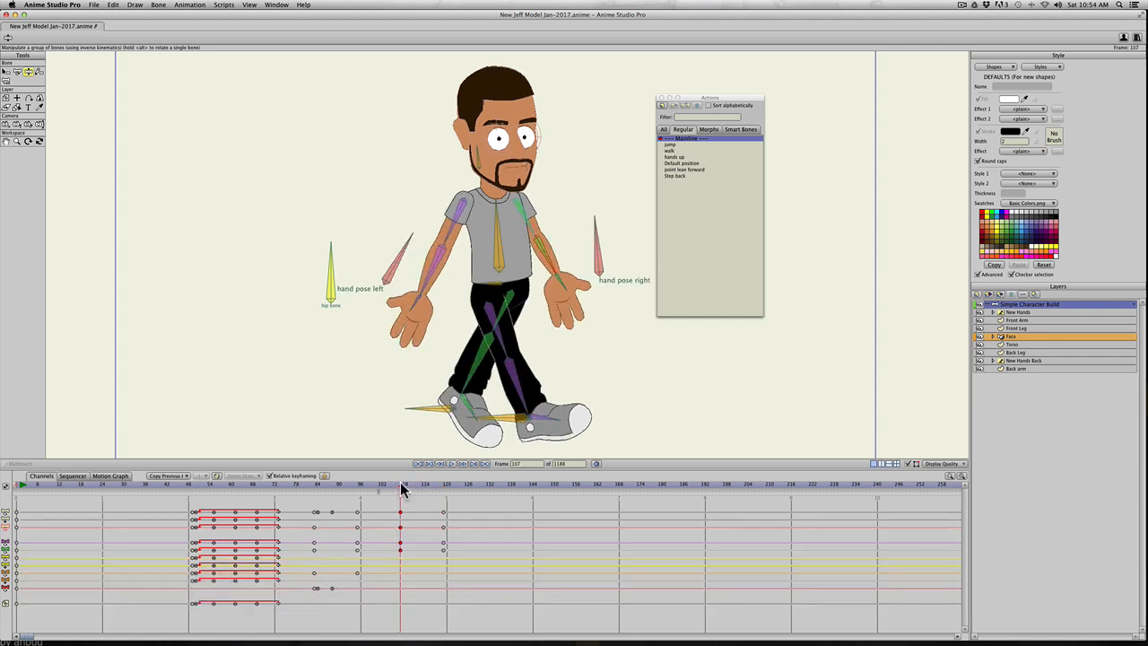
{"action": "left_click_drag", "start_coordinate": [473, 485], "coordinate": [525, 494]}
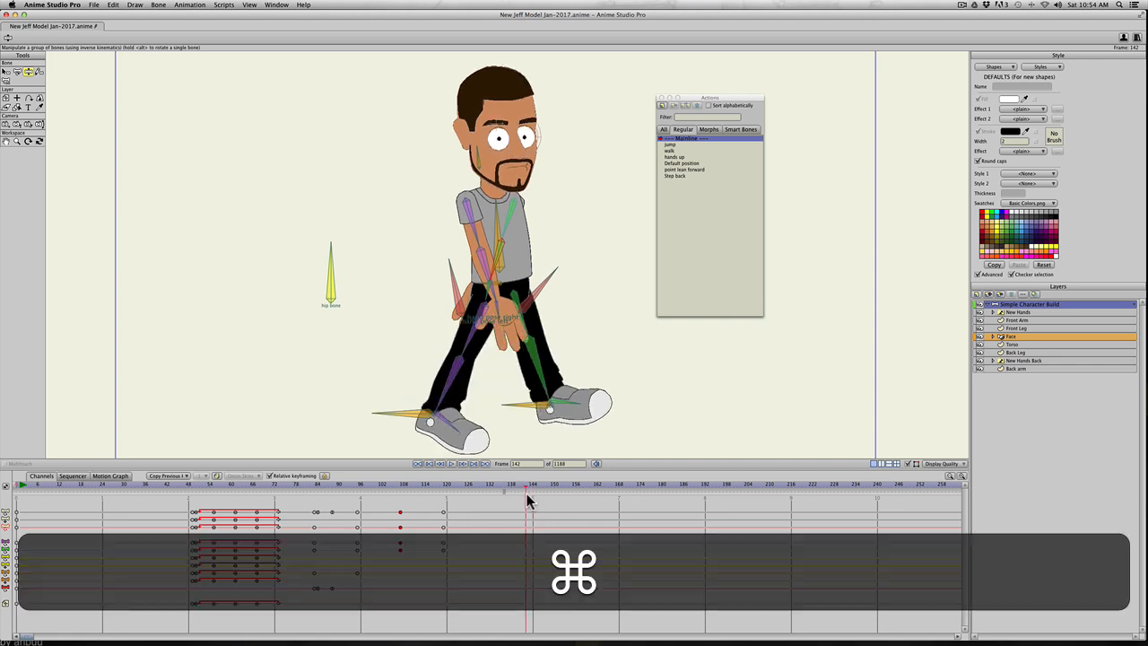
{"action": "key", "text": "super+v"}
Step: Check the arm swing from frame 107 onward and move the pasted keyframes from frame 142 to frame 130
{"action": "left_click_drag", "start_coordinate": [398, 488], "coordinate": [402, 491]}
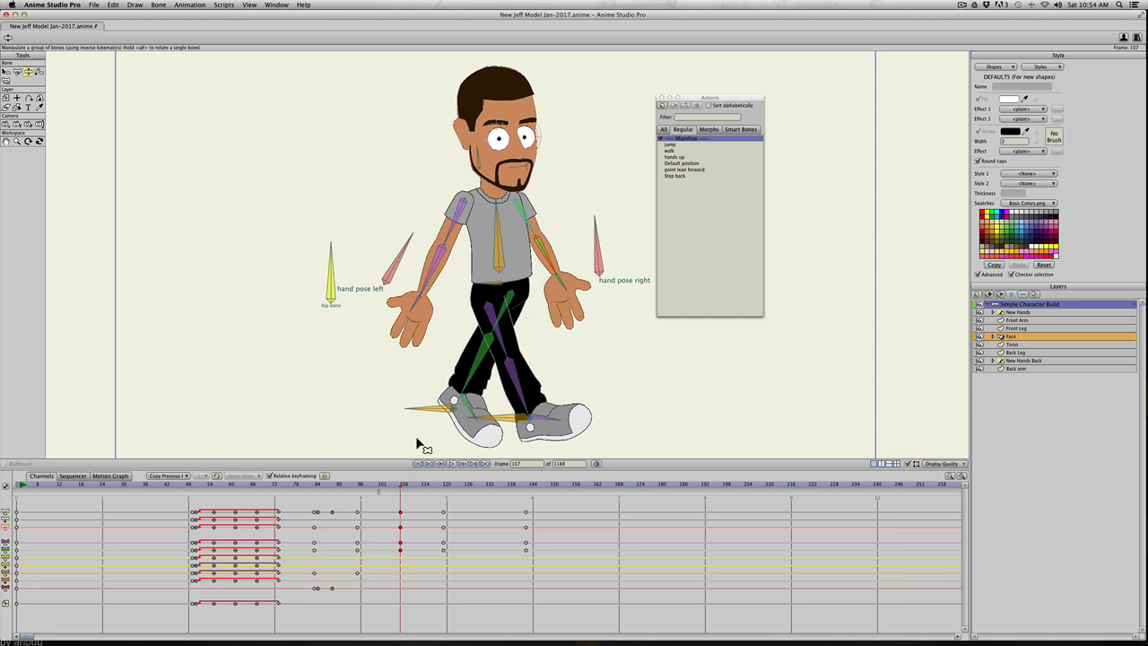
{"action": "left_click_drag", "start_coordinate": [401, 488], "coordinate": [445, 499]}
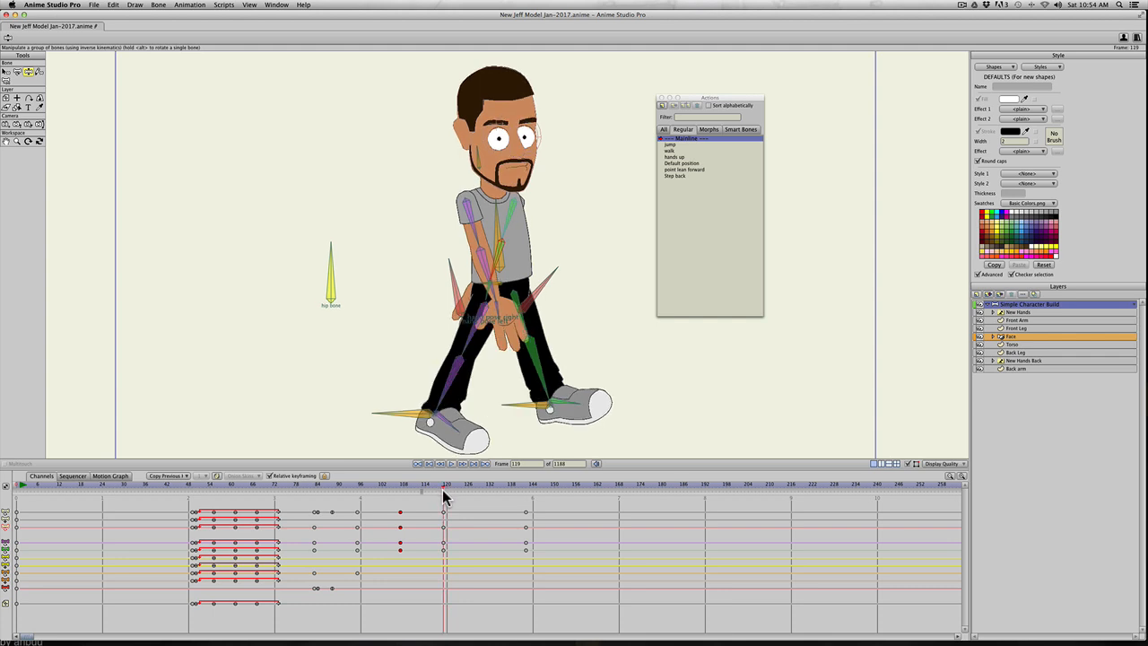
{"action": "left_click_drag", "start_coordinate": [446, 499], "coordinate": [483, 499]}
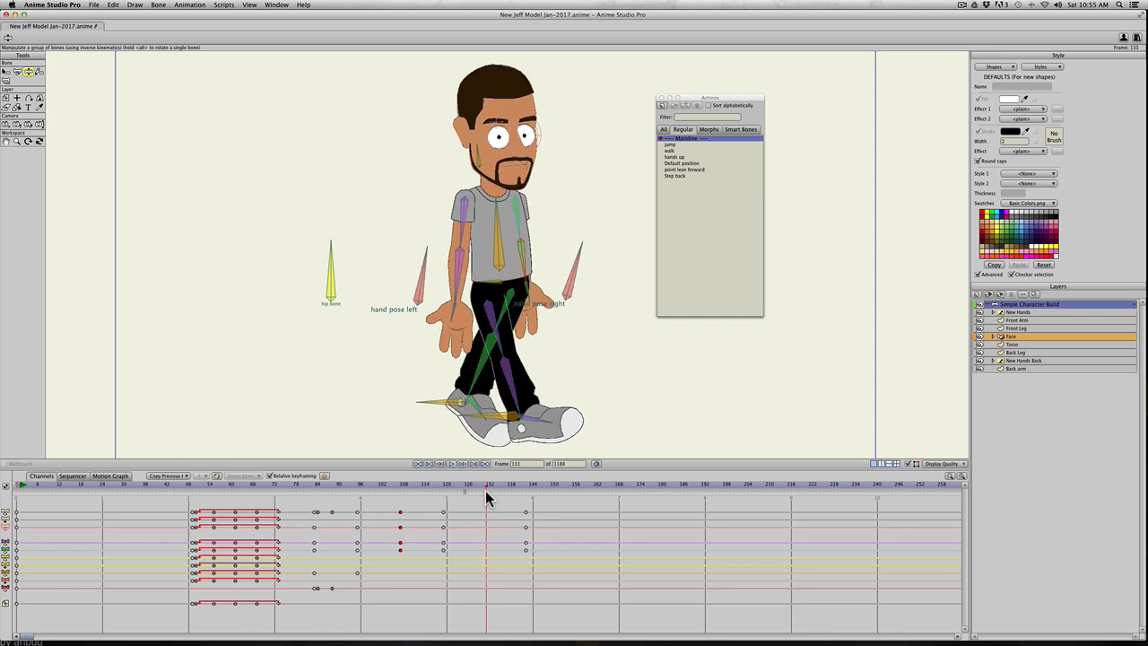
{"action": "left_click_drag", "start_coordinate": [533, 578], "coordinate": [483, 558]}
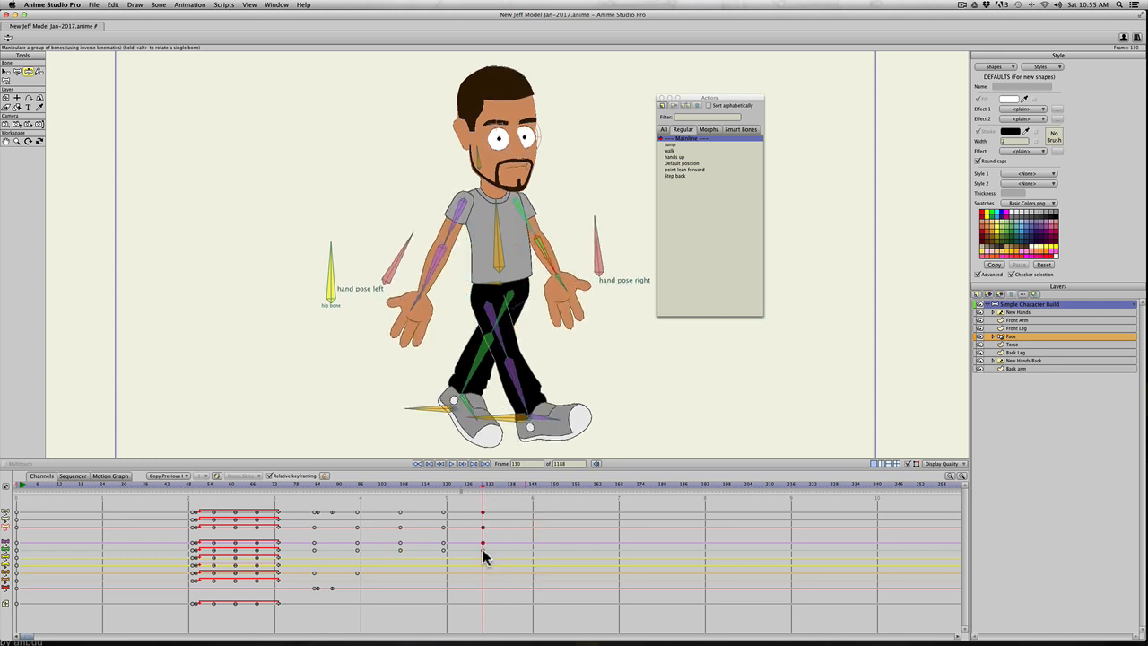
Step: Set the frame 130 arm keyframes to Cycle interpolation, relative, cycling back 22 frames
{"action": "left_click_drag", "start_coordinate": [397, 490], "coordinate": [468, 496]}
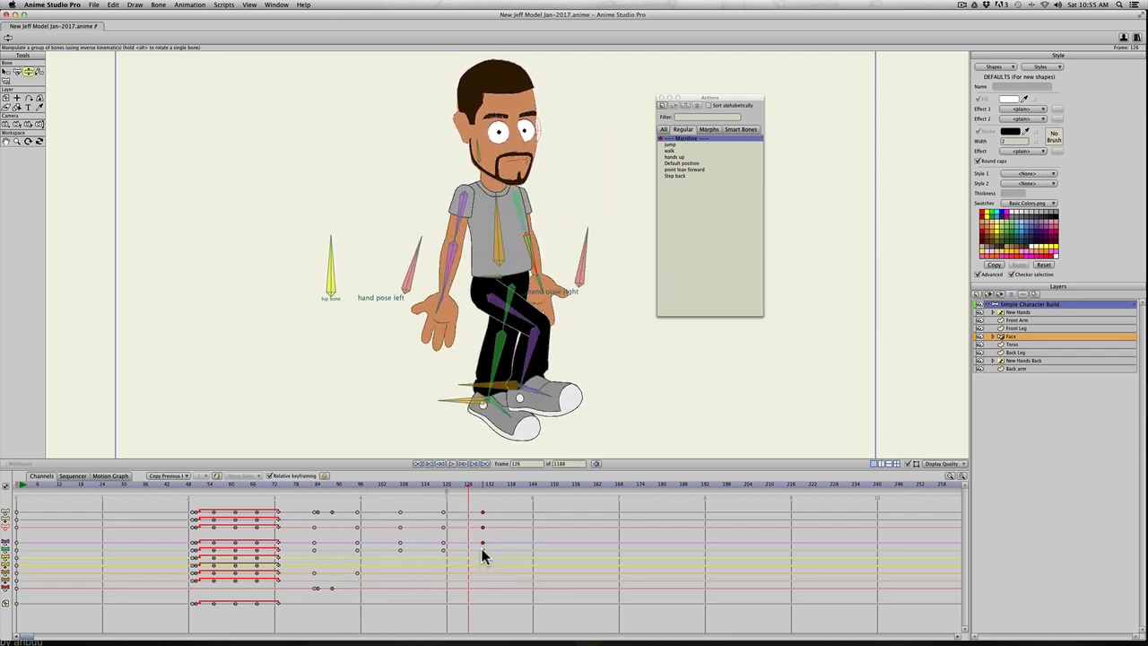
{"action": "right_click", "coordinate": [482, 548]}
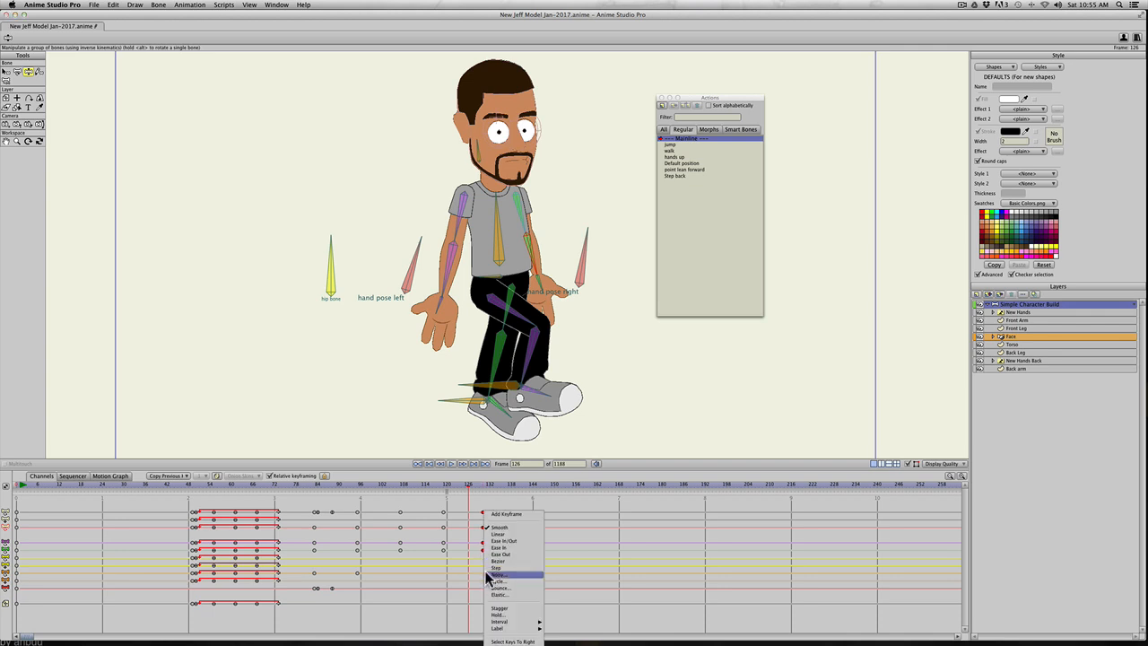
{"action": "left_click", "coordinate": [489, 579]}
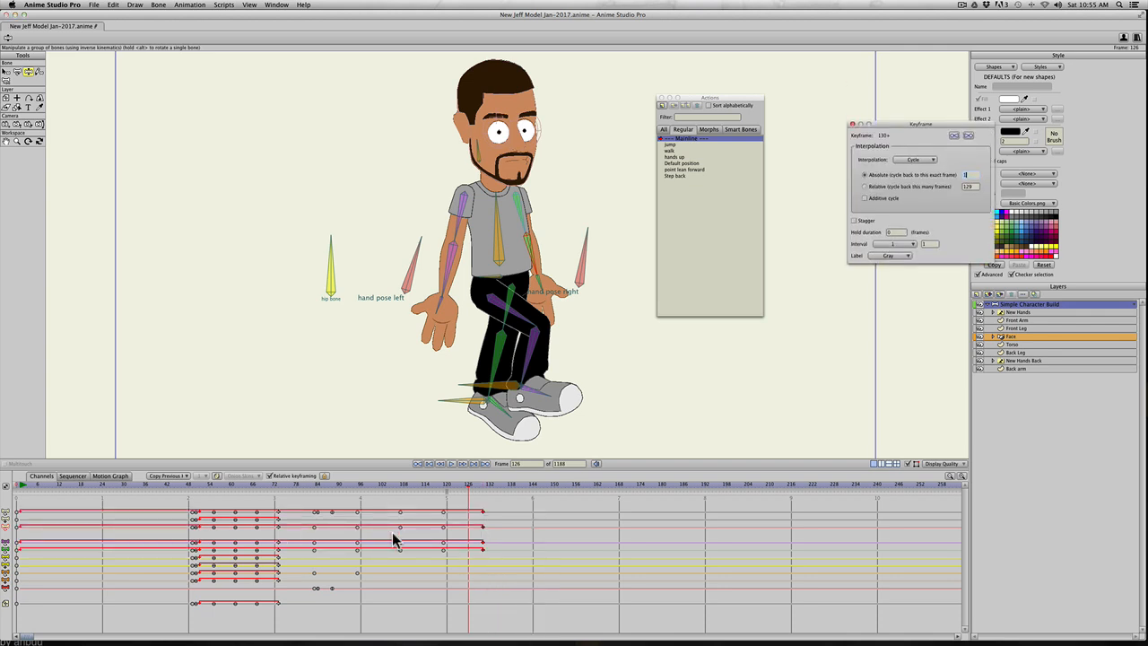
{"action": "left_click", "coordinate": [865, 186]}
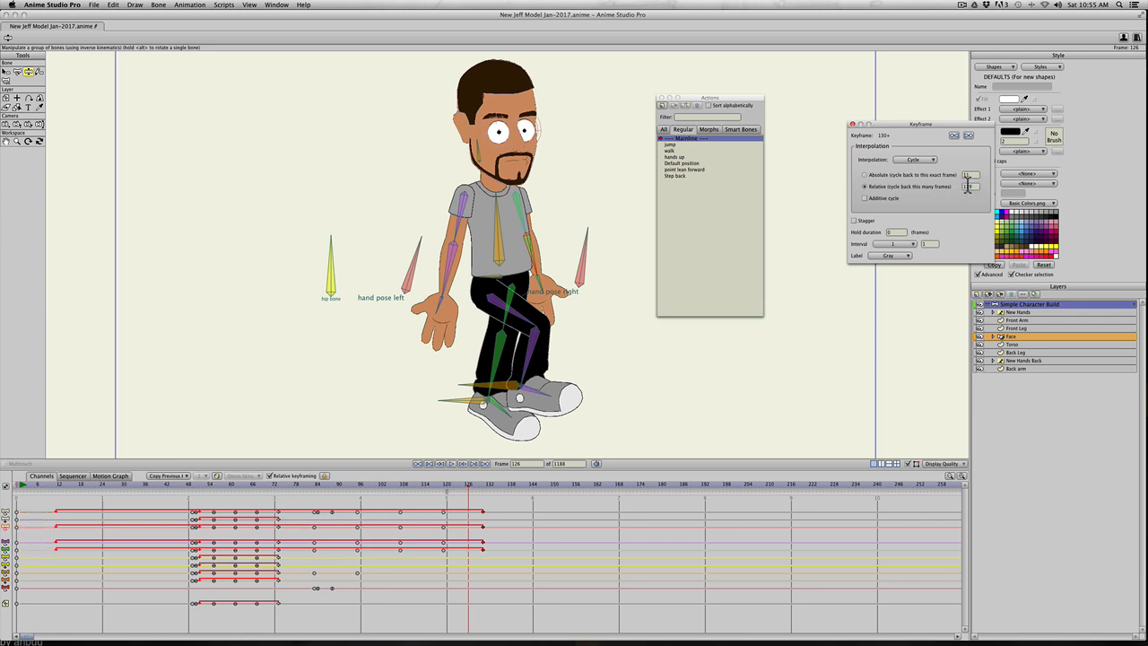
{"action": "scroll", "coordinate": [968, 185], "scroll_direction": "down", "scroll_amount": 20}
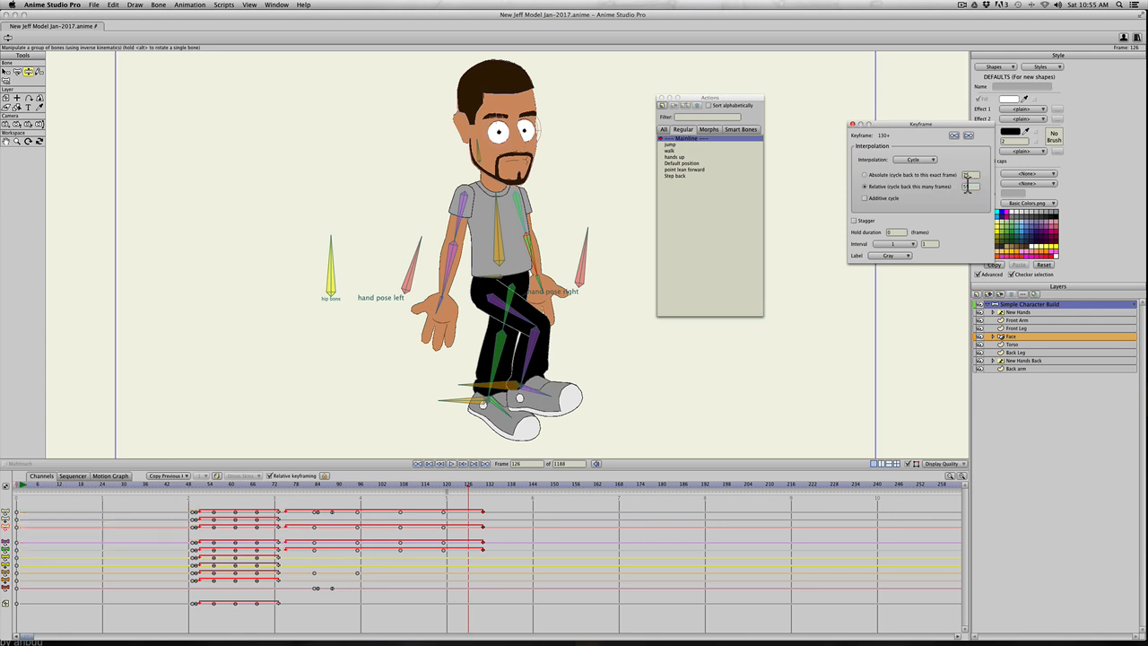
{"action": "scroll", "coordinate": [968, 185], "scroll_direction": "down", "scroll_amount": 20}
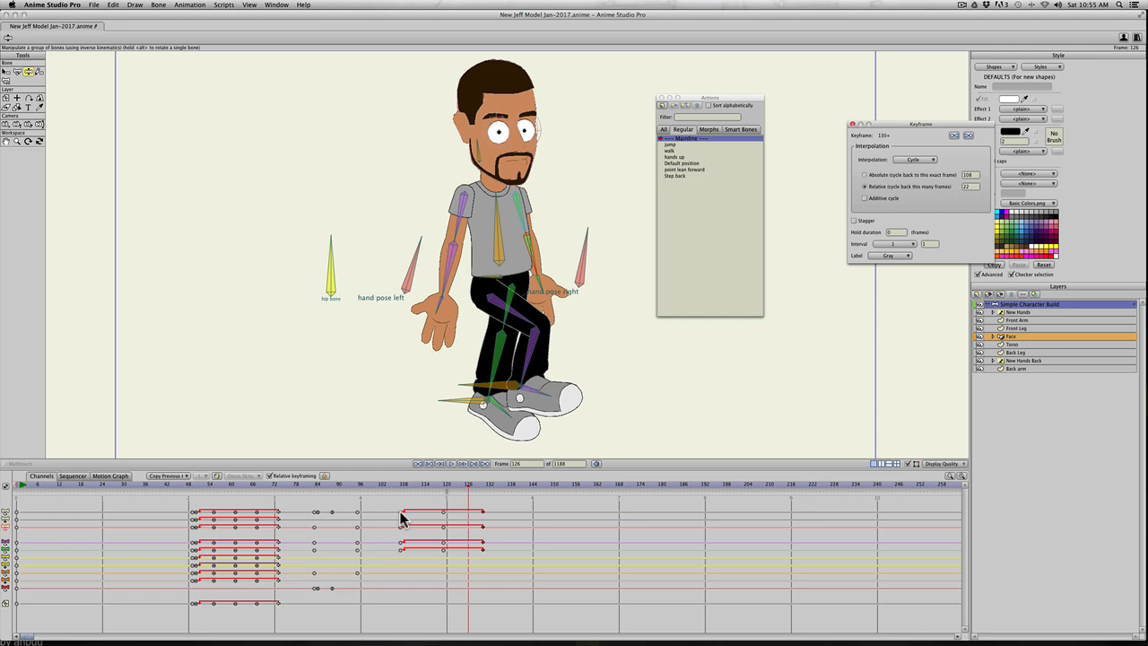
Step: Key the hand pose left and hand pose right bones at frame 102 with Transform Bone, moving the Actions window clear of them
{"action": "left_click_drag", "start_coordinate": [403, 486], "coordinate": [383, 498]}
{"action": "key", "text": "t"}
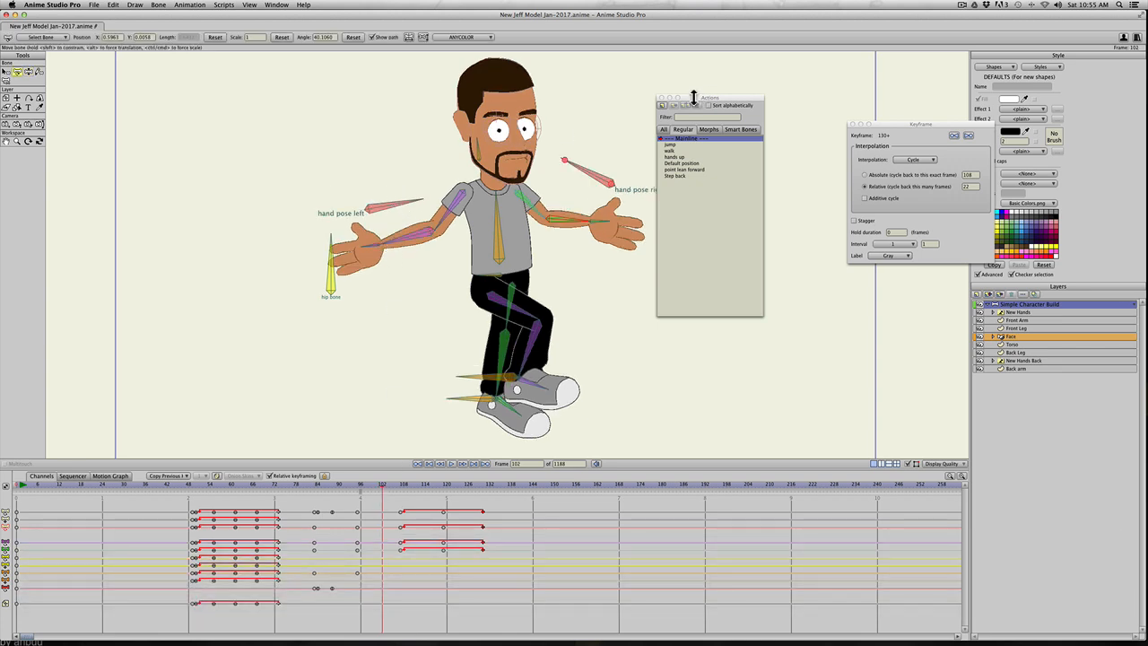
{"action": "left_click_drag", "start_coordinate": [693, 96], "coordinate": [722, 79]}
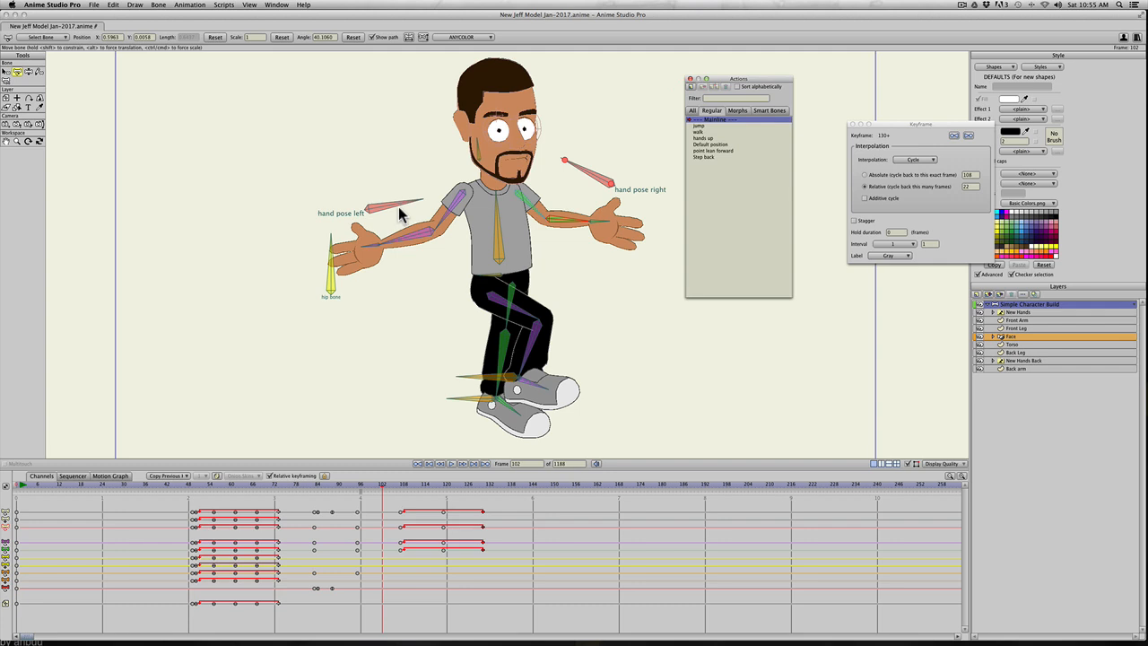
{"action": "key", "text": "t"}
{"action": "key", "text": "t"}
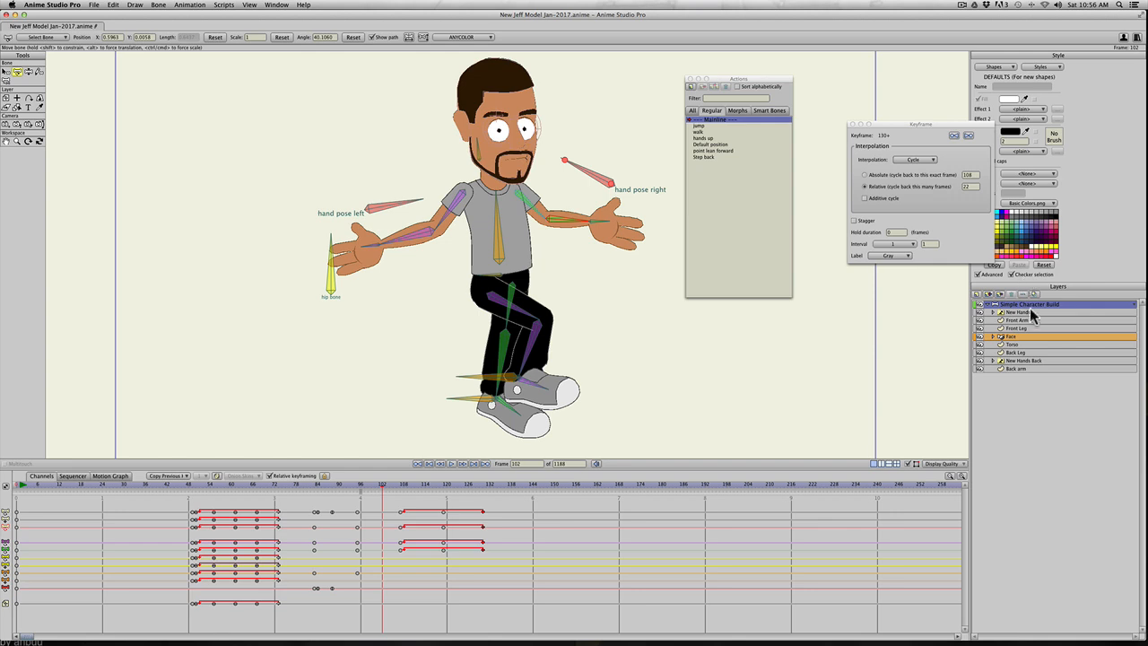
{"action": "key", "text": "t"}
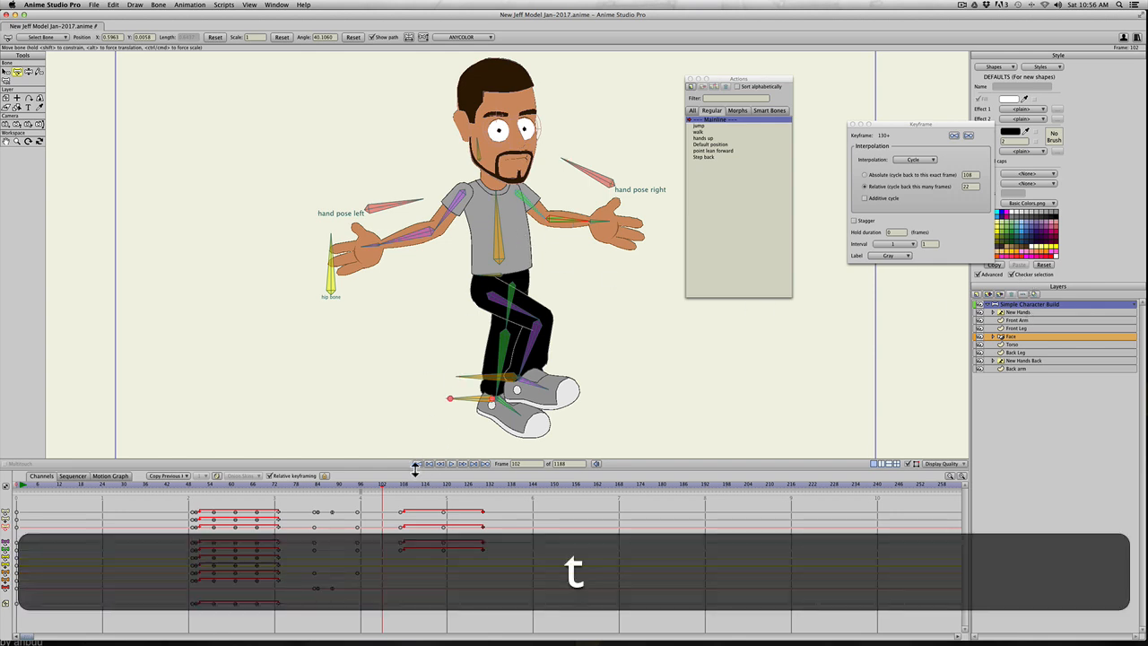
{"action": "key", "text": "v"}
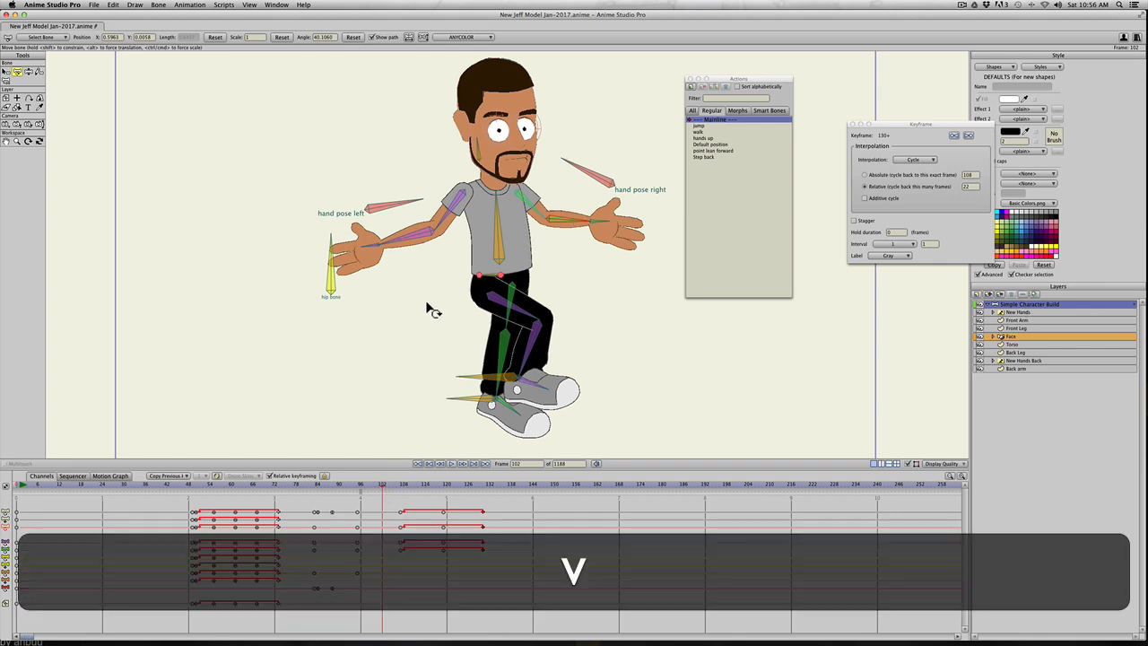
{"action": "left_click", "coordinate": [410, 202]}
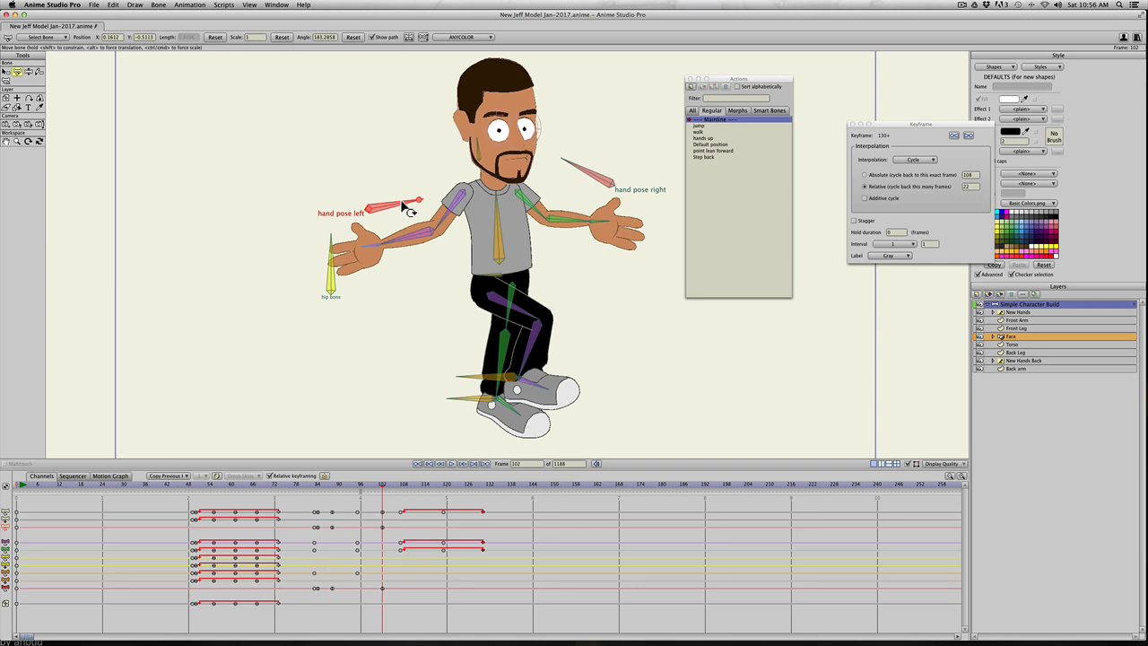
{"action": "key", "text": "t"}
{"action": "left_click", "coordinate": [592, 177]}
Step: Rotate both hand pose bones at frame 103 to switch to relaxed hand shapes, and play back the arm swing cycle
{"action": "key", "text": "Right"}
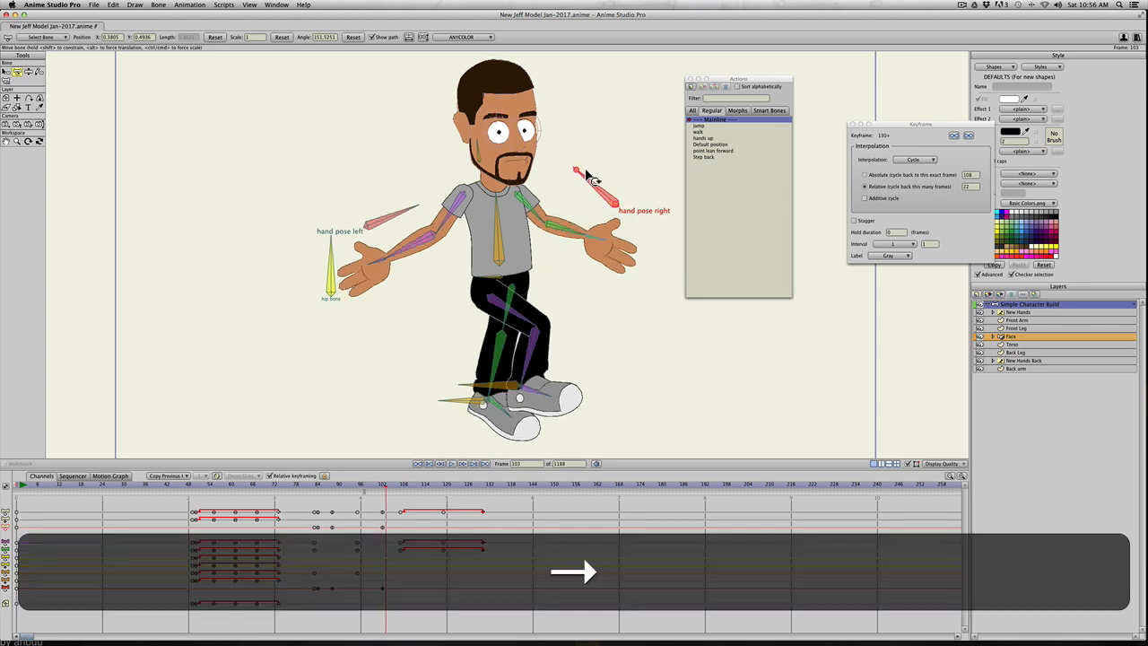
{"action": "left_click_drag", "start_coordinate": [584, 179], "coordinate": [592, 199]}
{"action": "mouse_move", "coordinate": [393, 218]}
{"action": "left_mouse_down"}
{"action": "mouse_move", "coordinate": [397, 227]}
{"action": "mouse_move", "coordinate": [369, 199]}
{"action": "mouse_move", "coordinate": [389, 221]}
{"action": "left_mouse_up"}
{"action": "left_click", "coordinate": [404, 428]}
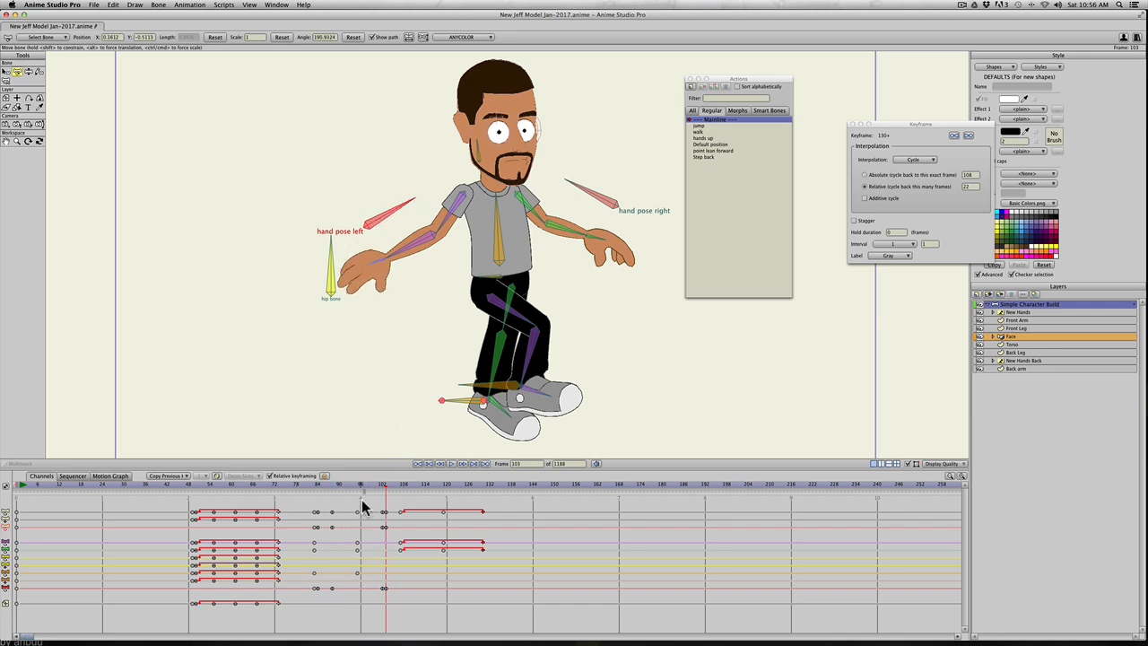
{"action": "key", "text": "space"}
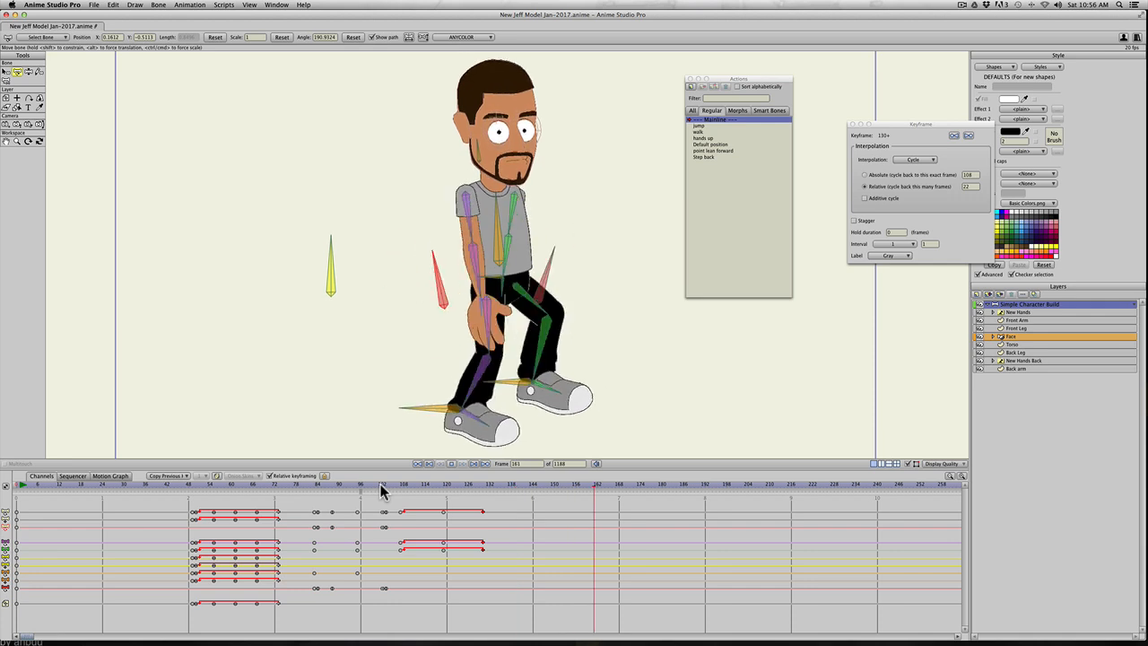
{"action": "key", "text": "space"}
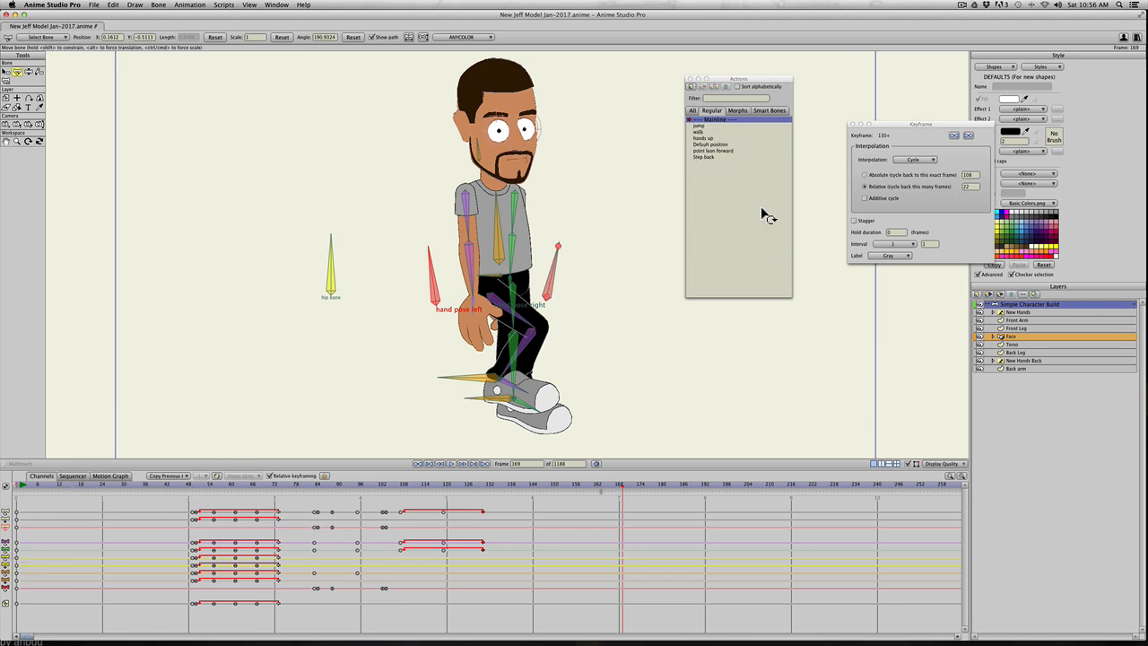
Step: Open the Default position action for editing and delete its existing keyframes
{"action": "double_click", "coordinate": [709, 144]}
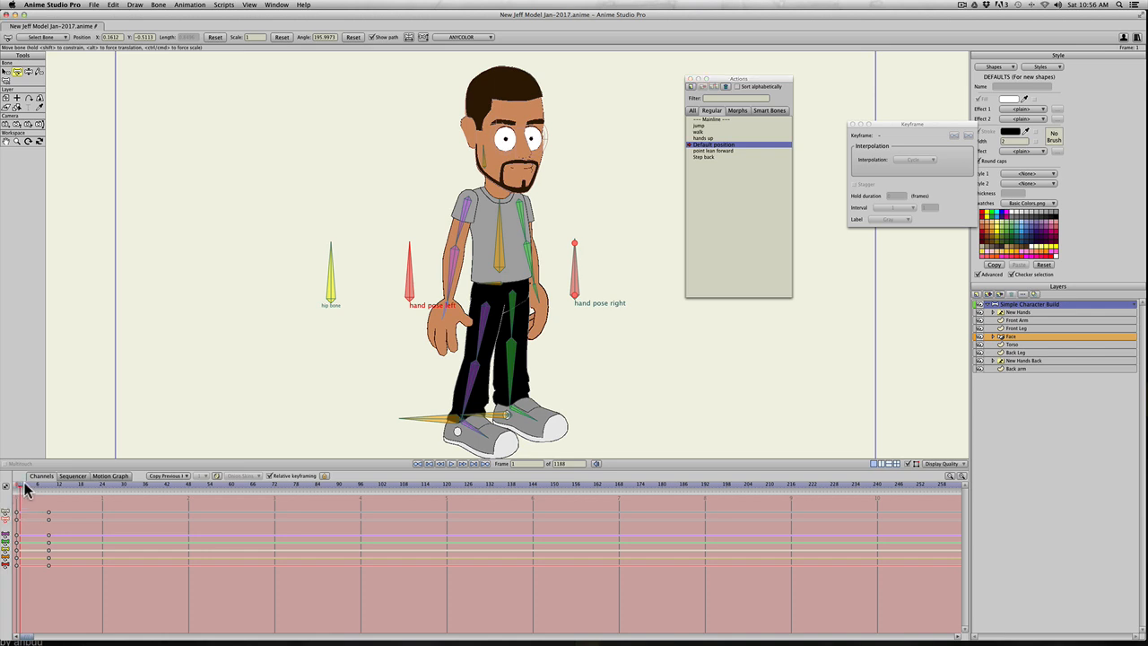
{"action": "left_click_drag", "start_coordinate": [23, 489], "coordinate": [49, 488]}
{"action": "left_click", "coordinate": [41, 489]}
{"action": "left_click_drag", "start_coordinate": [64, 499], "coordinate": [29, 609]}
{"action": "key", "text": "BackSpace"}
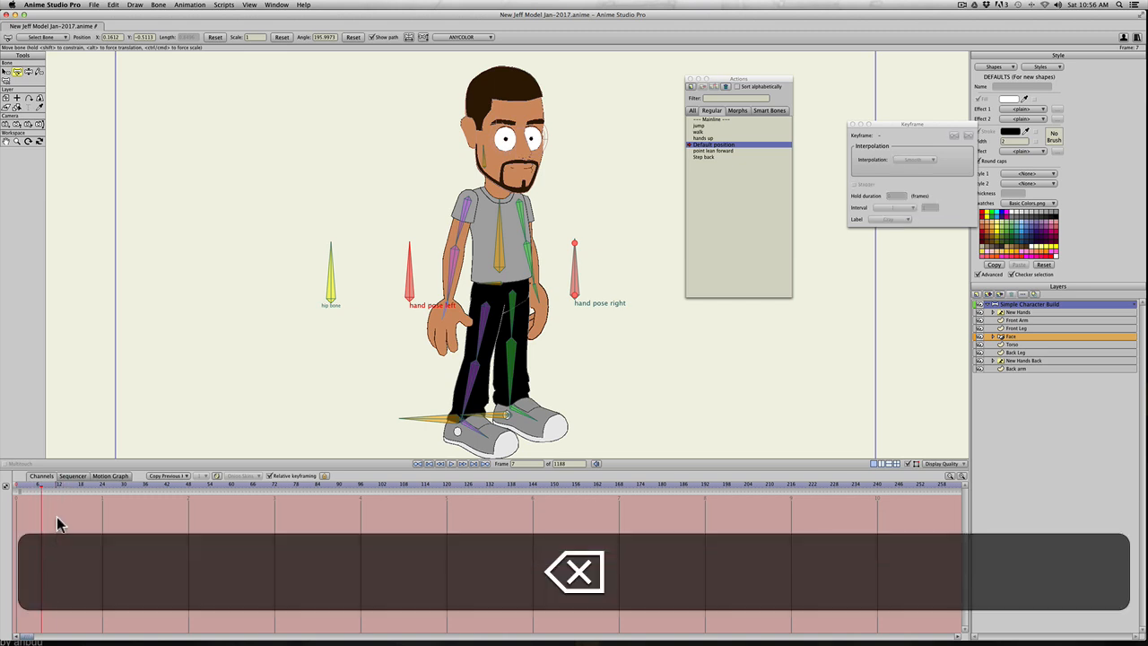
Step: Keyframe all bones at frame 6 of the Default position action and return to the Mainline
{"action": "left_click", "coordinate": [37, 485]}
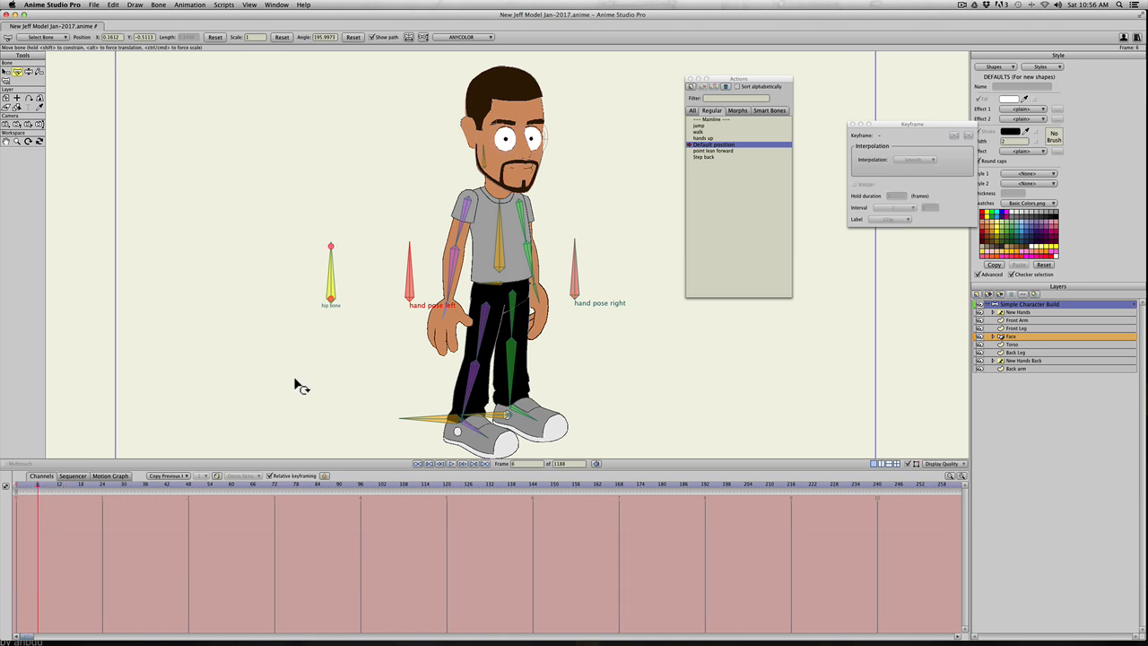
{"action": "key", "text": "super+a"}
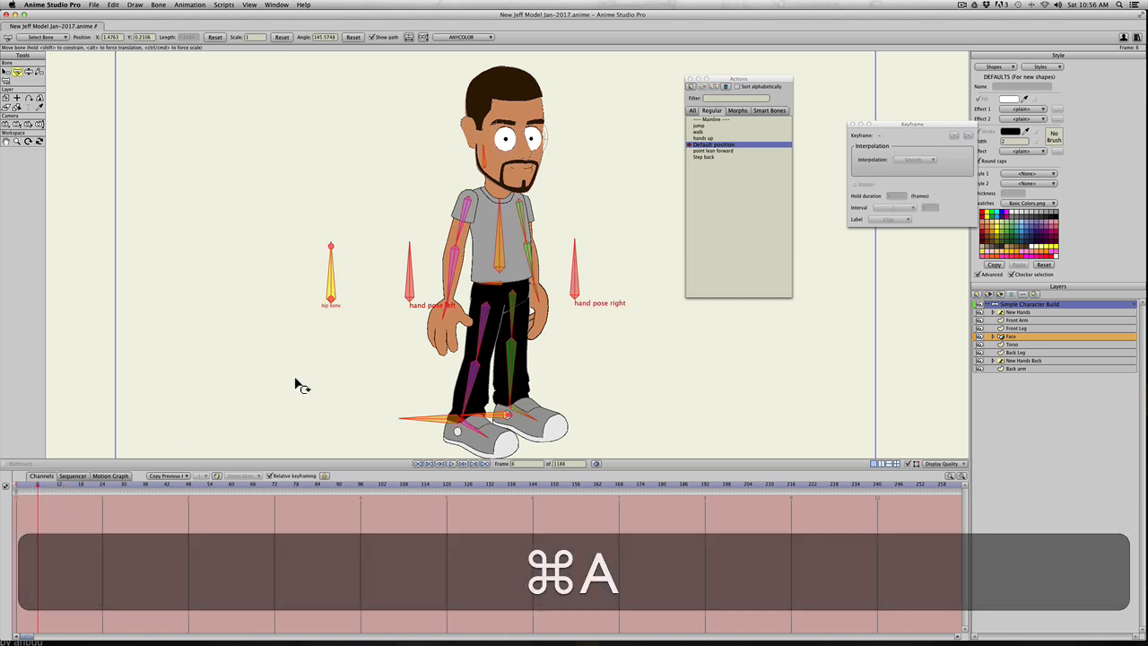
{"action": "key", "text": "super+f"}
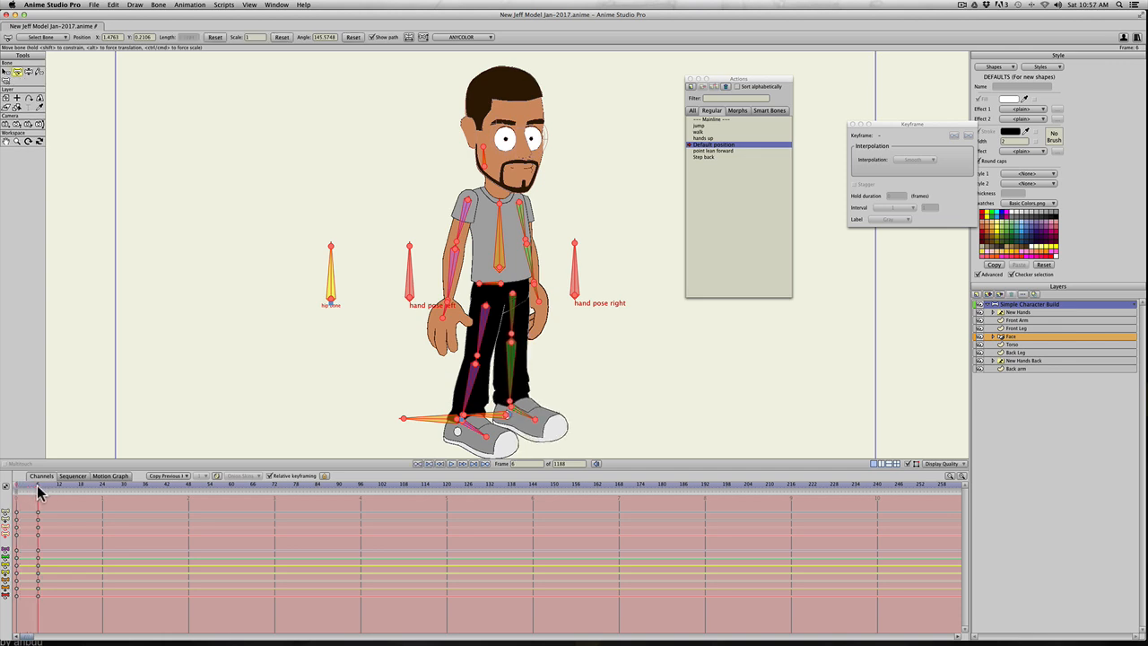
{"action": "left_click", "coordinate": [710, 121]}
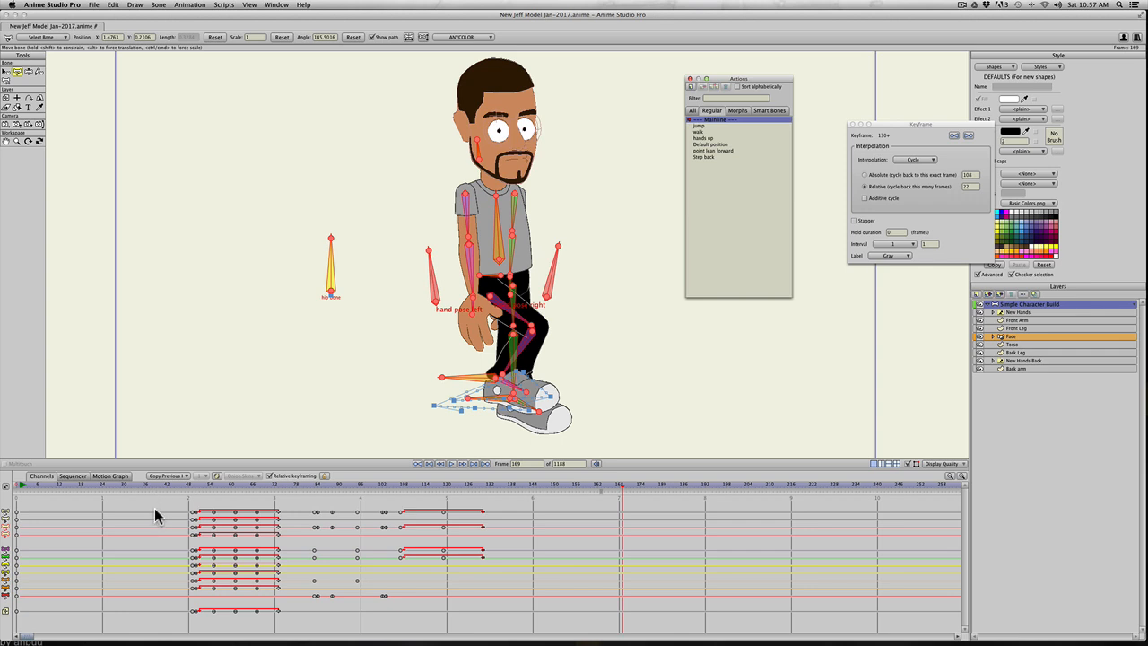
Step: Delete all existing body keyframes from the Mainline and insert the hands up action at frame 38
{"action": "left_click_drag", "start_coordinate": [156, 508], "coordinate": [500, 634]}
{"action": "key", "text": "BackSpace"}
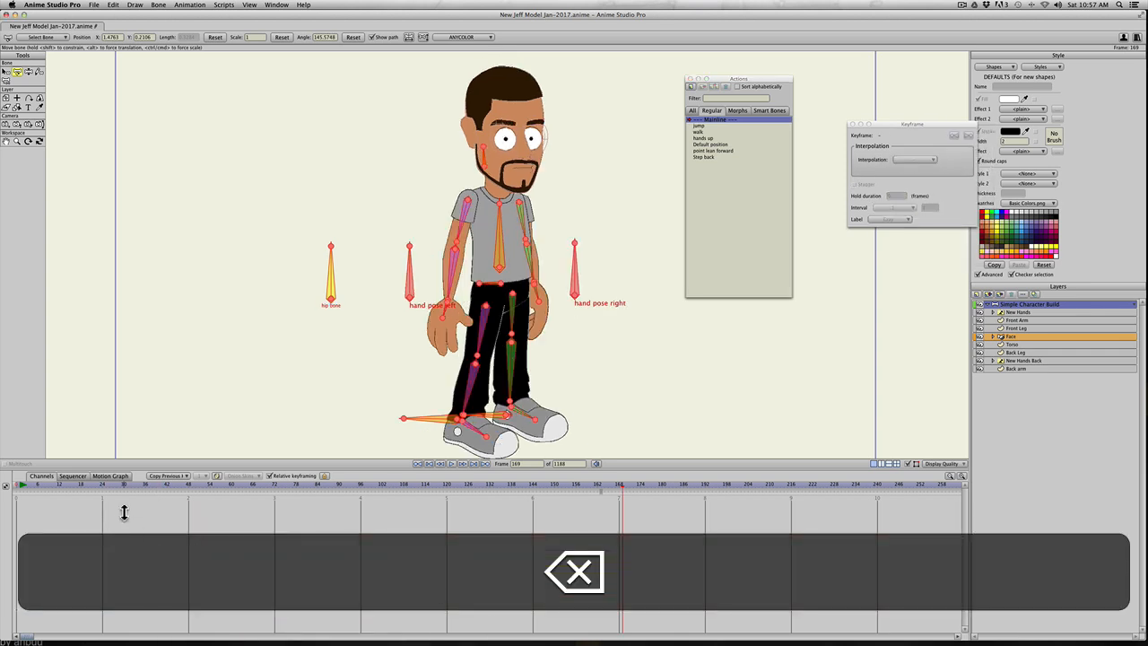
{"action": "left_click_drag", "start_coordinate": [145, 485], "coordinate": [154, 483]}
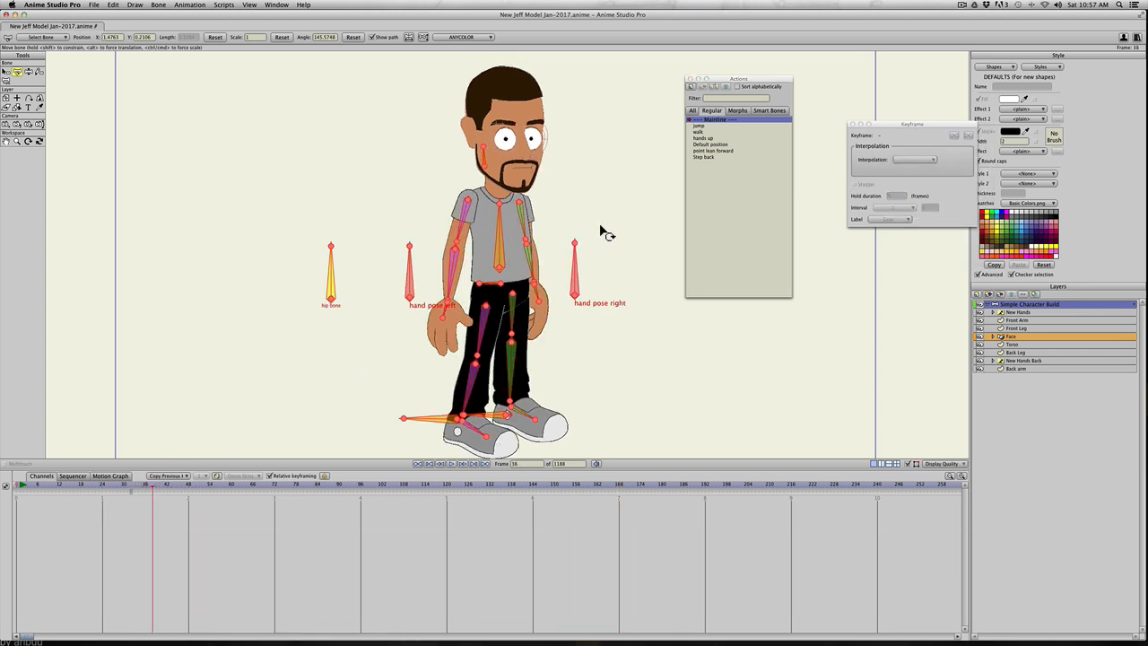
{"action": "left_click", "coordinate": [711, 138]}
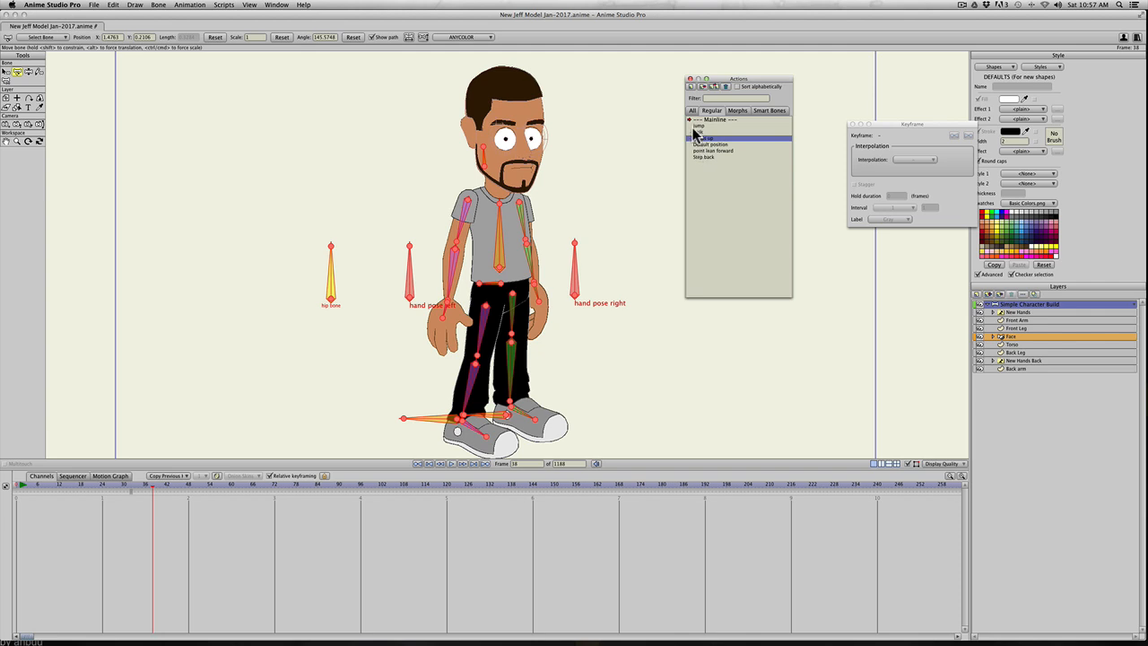
{"action": "left_click", "coordinate": [693, 119]}
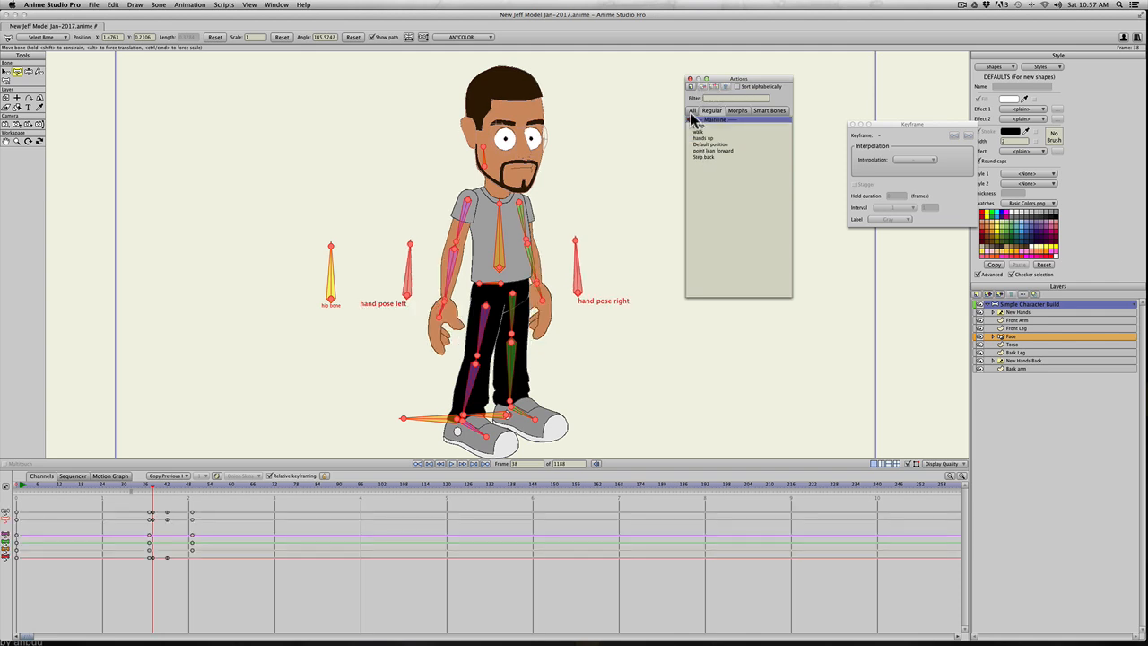
Step: Insert the Default position action on the Mainline at frame 61, after the hands up action
{"action": "left_click_drag", "start_coordinate": [139, 492], "coordinate": [238, 487]}
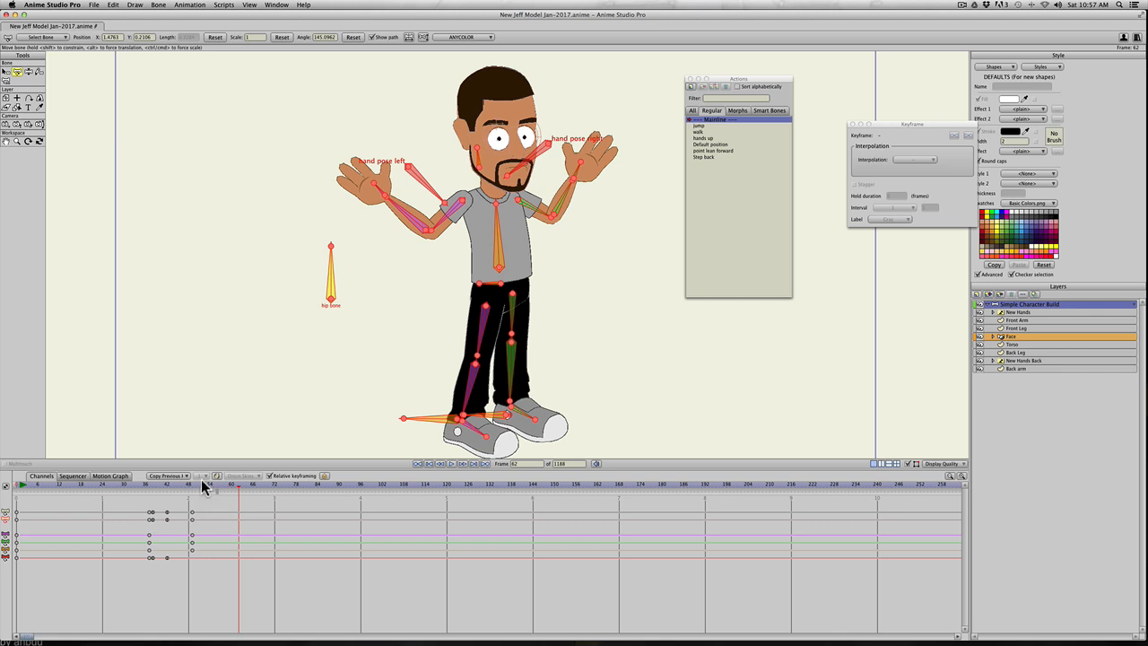
{"action": "left_click", "coordinate": [235, 486]}
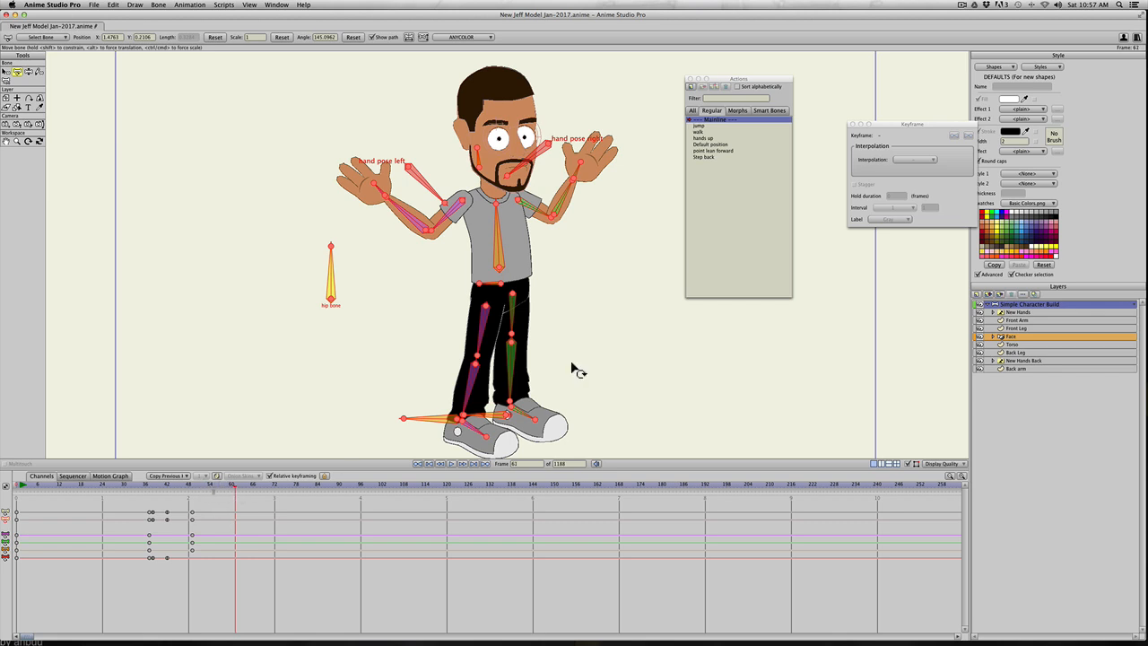
{"action": "left_click", "coordinate": [705, 145]}
{"action": "left_click", "coordinate": [715, 119]}
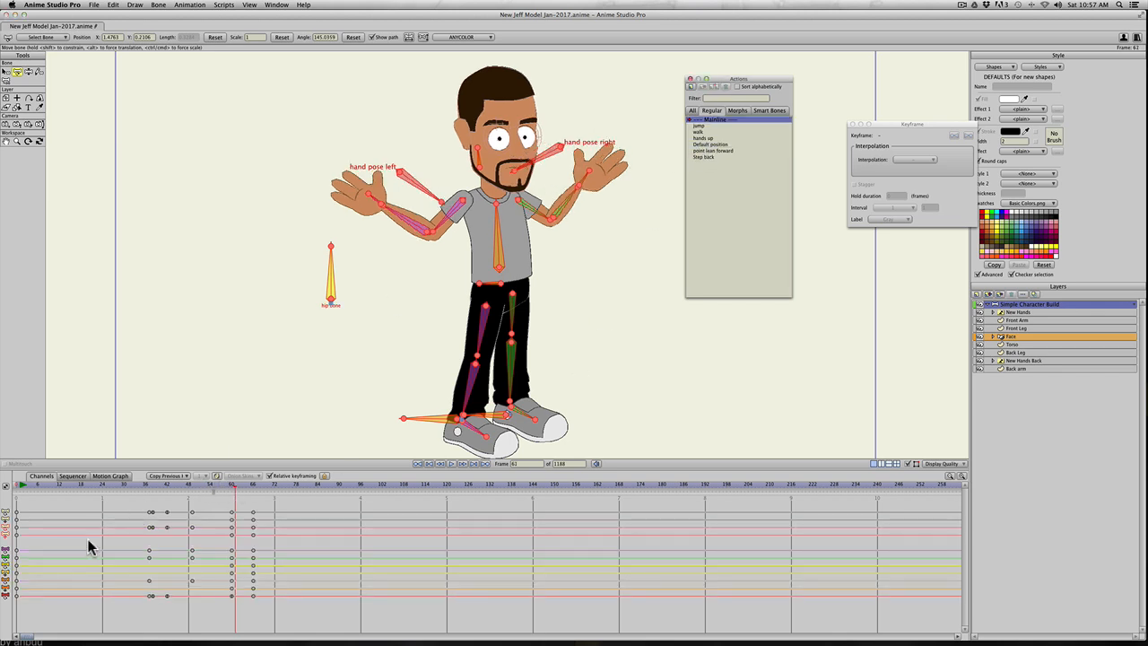
Step: Preview the return to the default pose and insert the point lean forward action at frame 79
{"action": "left_click", "coordinate": [124, 484]}
{"action": "left_click_drag", "start_coordinate": [140, 486], "coordinate": [293, 493]}
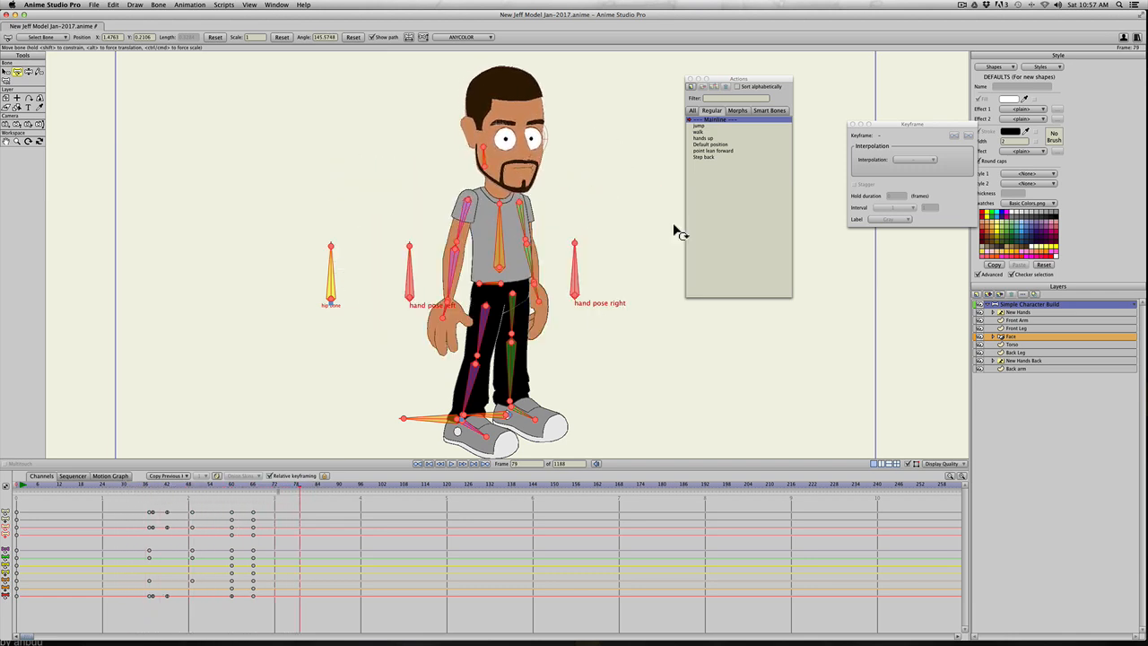
{"action": "left_click", "coordinate": [704, 152]}
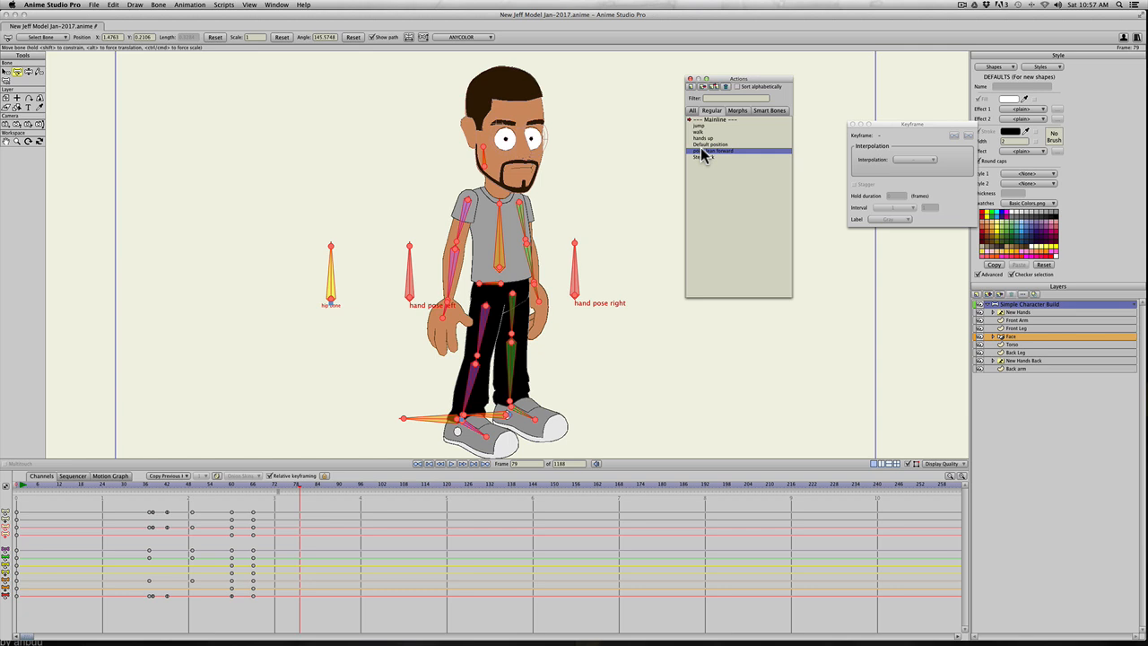
{"action": "left_click", "coordinate": [715, 93]}
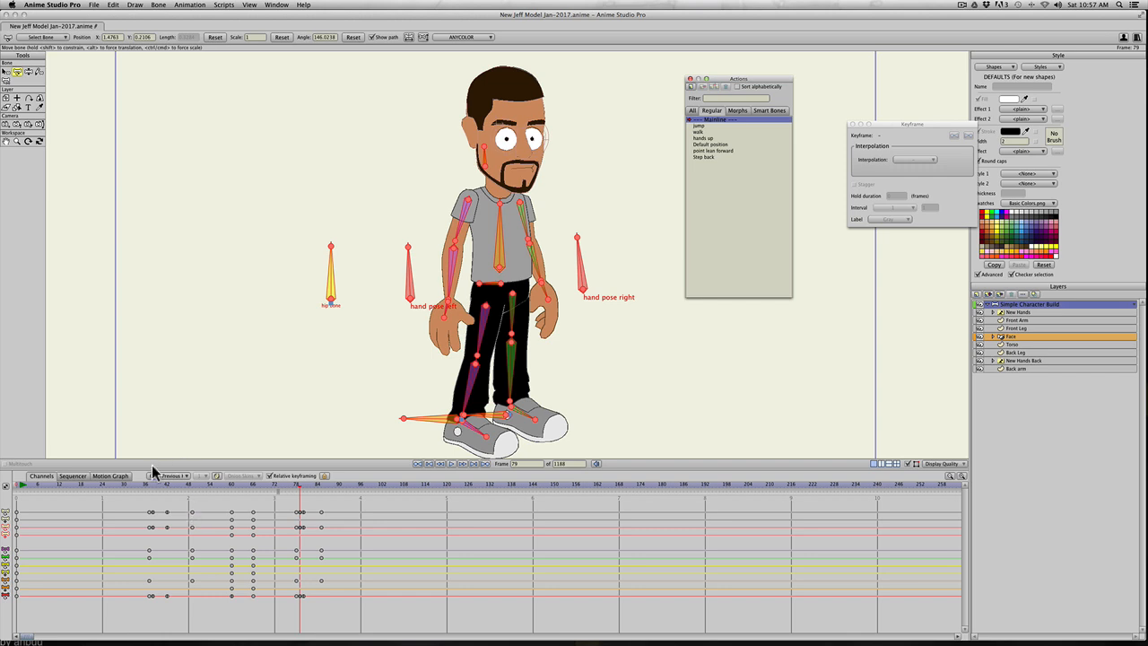
Step: Check the pointing pose and insert the hands up action at frame 93
{"action": "left_click_drag", "start_coordinate": [133, 483], "coordinate": [348, 508]}
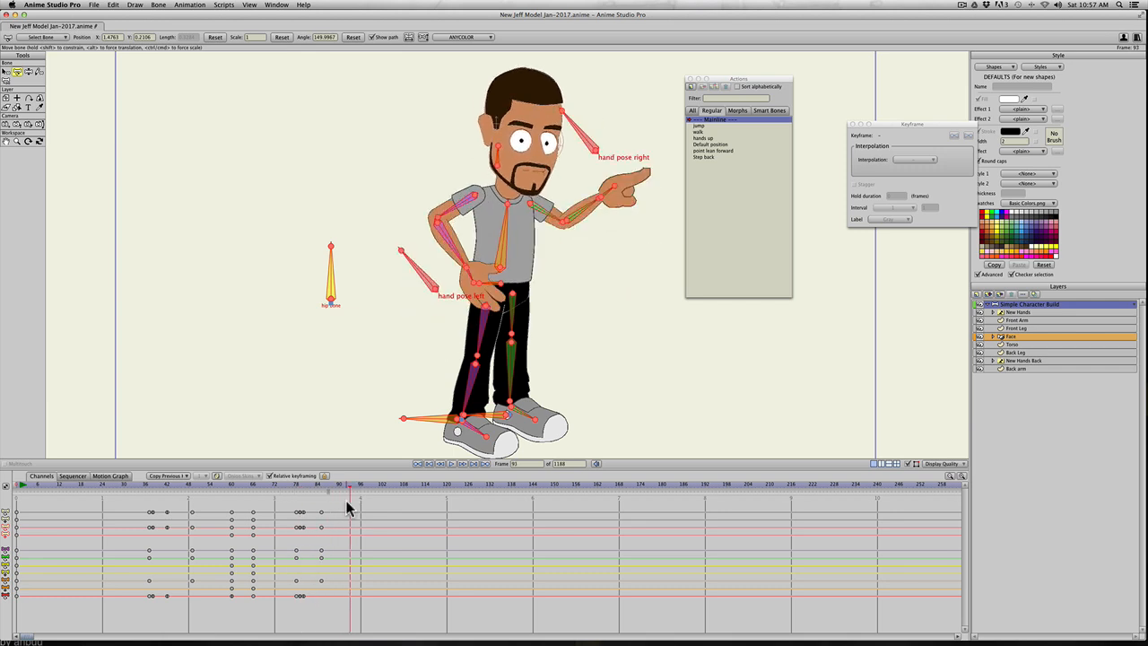
{"action": "left_click", "coordinate": [701, 139]}
{"action": "left_click", "coordinate": [713, 87]}
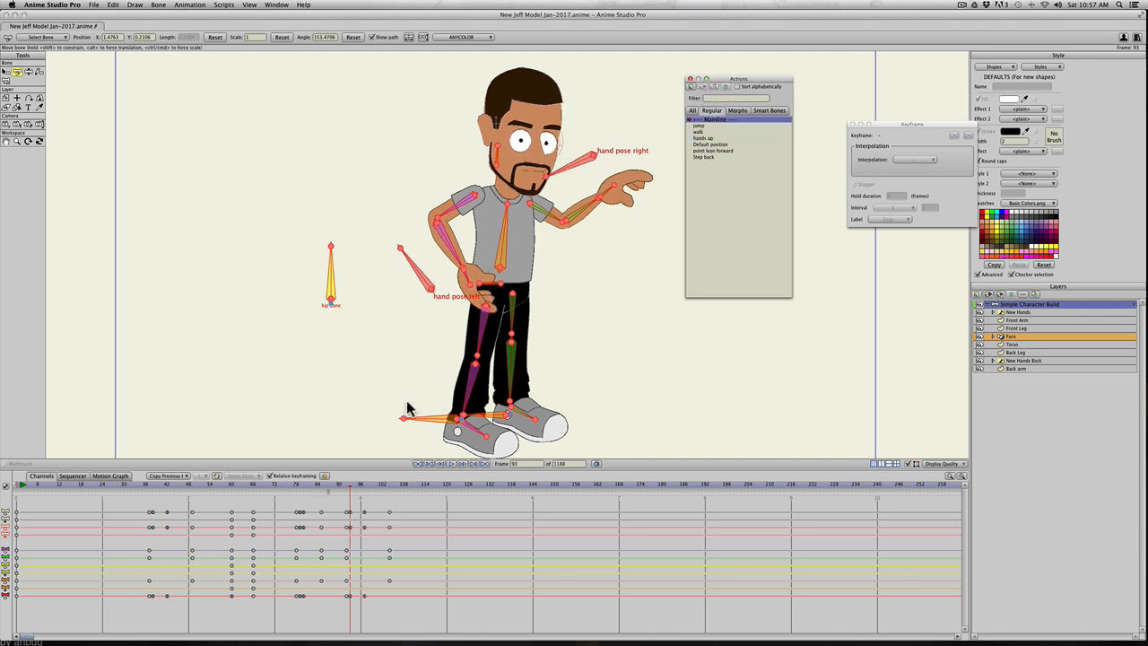
Step: Inspect the transition from pointing to hands up, and play back the combined body actions
{"action": "left_click", "coordinate": [341, 485]}
{"action": "mouse_move", "coordinate": [341, 489]}
{"action": "left_mouse_down"}
{"action": "mouse_move", "coordinate": [388, 490]}
{"action": "mouse_move", "coordinate": [362, 489]}
{"action": "left_mouse_up"}
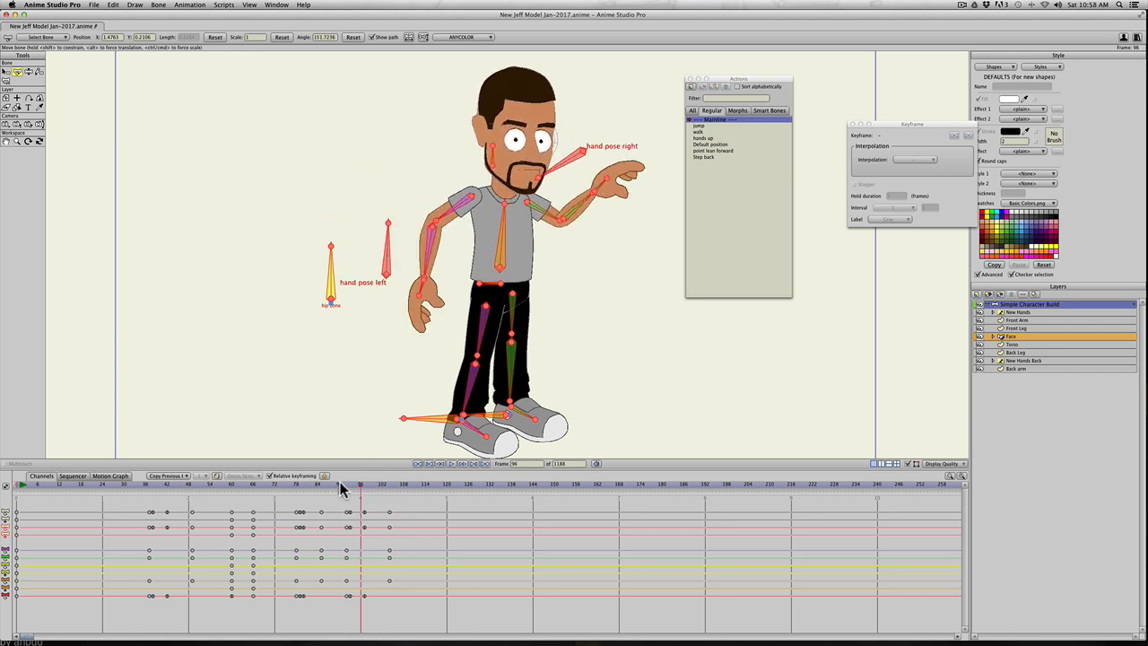
{"action": "left_click_drag", "start_coordinate": [359, 487], "coordinate": [391, 491]}
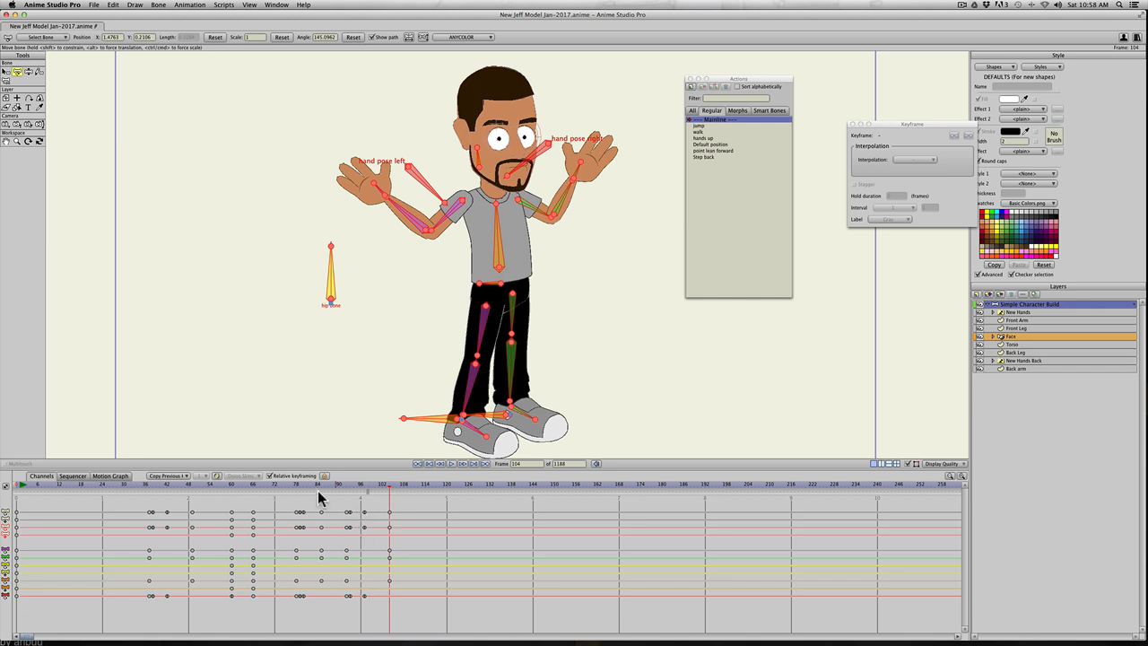
{"action": "left_click", "coordinate": [148, 487]}
{"action": "key", "text": "space"}
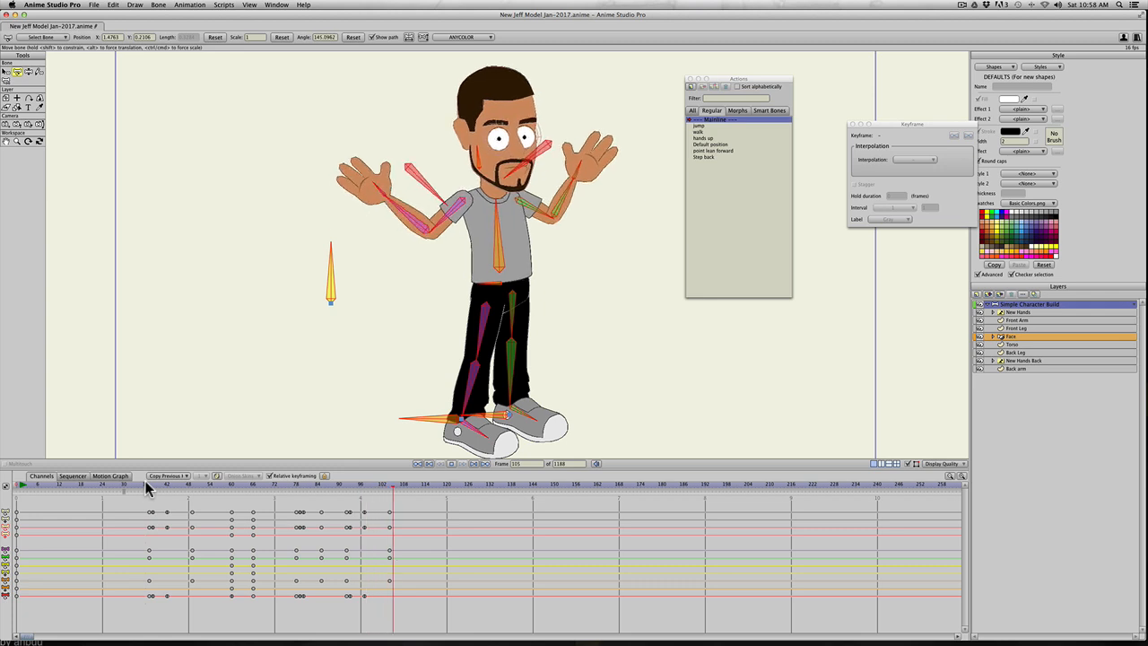
{"action": "key", "text": "space"}
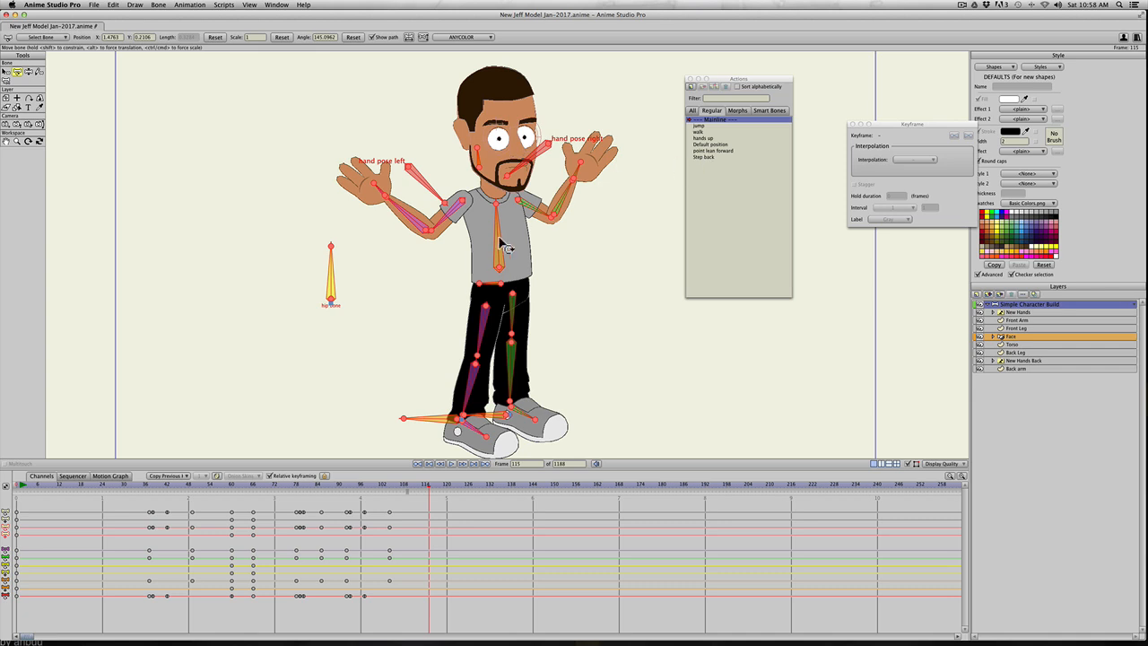
Step: Delete all inserted body action keyframes from the Mainline and check the cleared timeline
{"action": "left_click_drag", "start_coordinate": [103, 507], "coordinate": [414, 626]}
{"action": "key", "text": "BackSpace"}
{"action": "left_click_drag", "start_coordinate": [40, 484], "coordinate": [55, 485]}
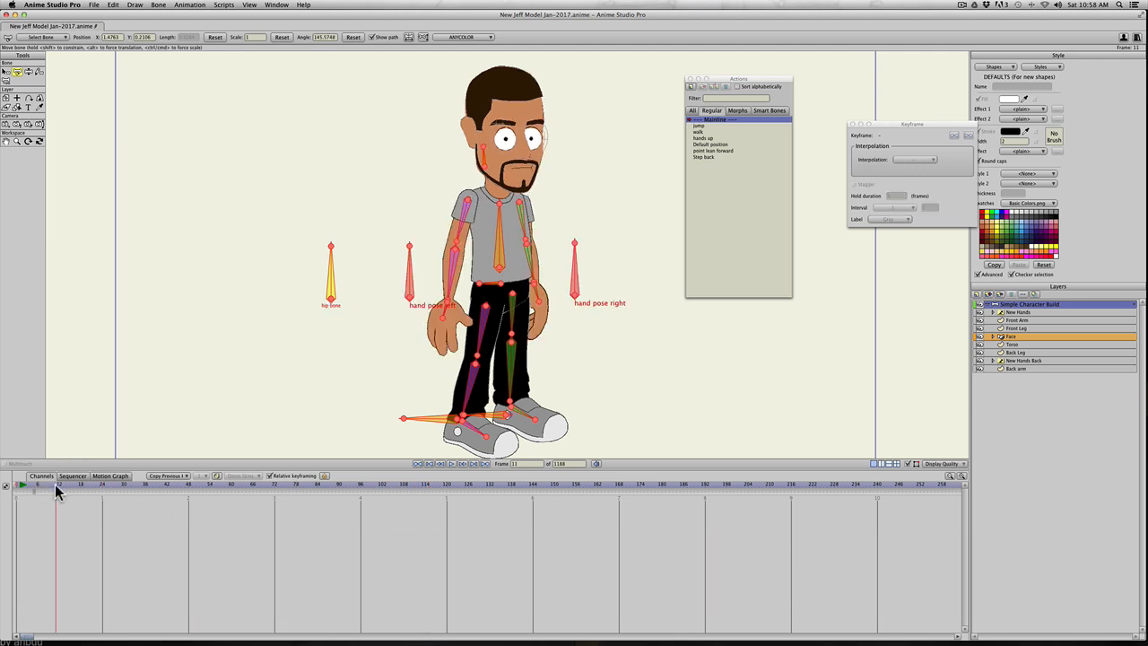
Step: Switch to the Face layer and delete its existing Mainline keyframes
{"action": "left_click", "coordinate": [1005, 338]}
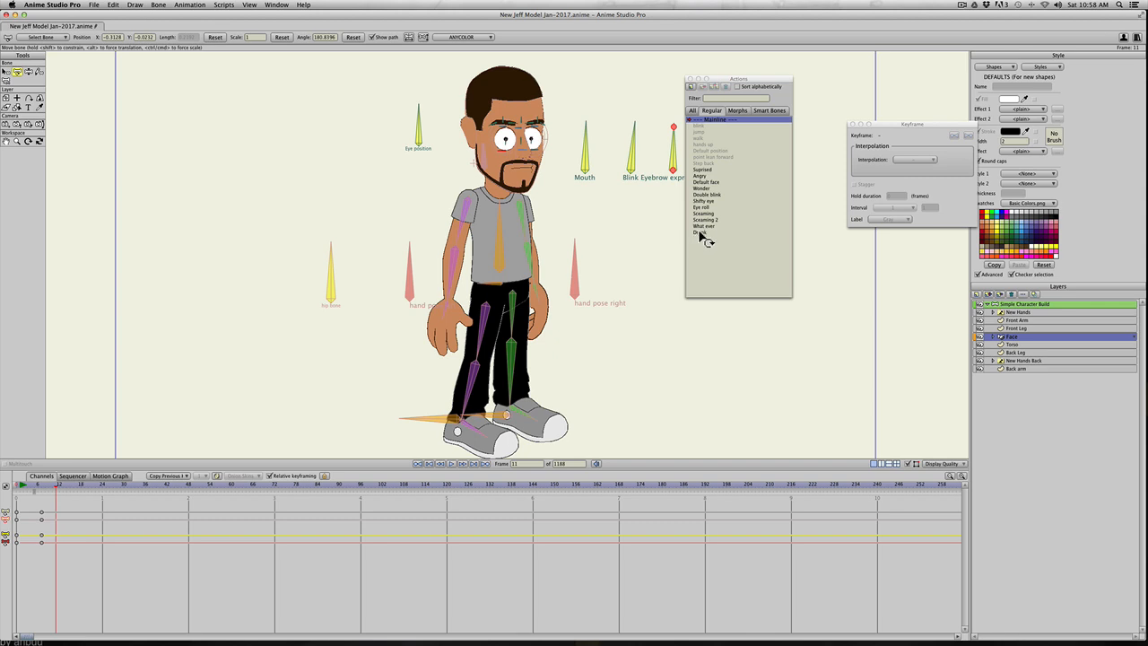
{"action": "left_click_drag", "start_coordinate": [50, 499], "coordinate": [43, 574]}
{"action": "key", "text": "BackSpace"}
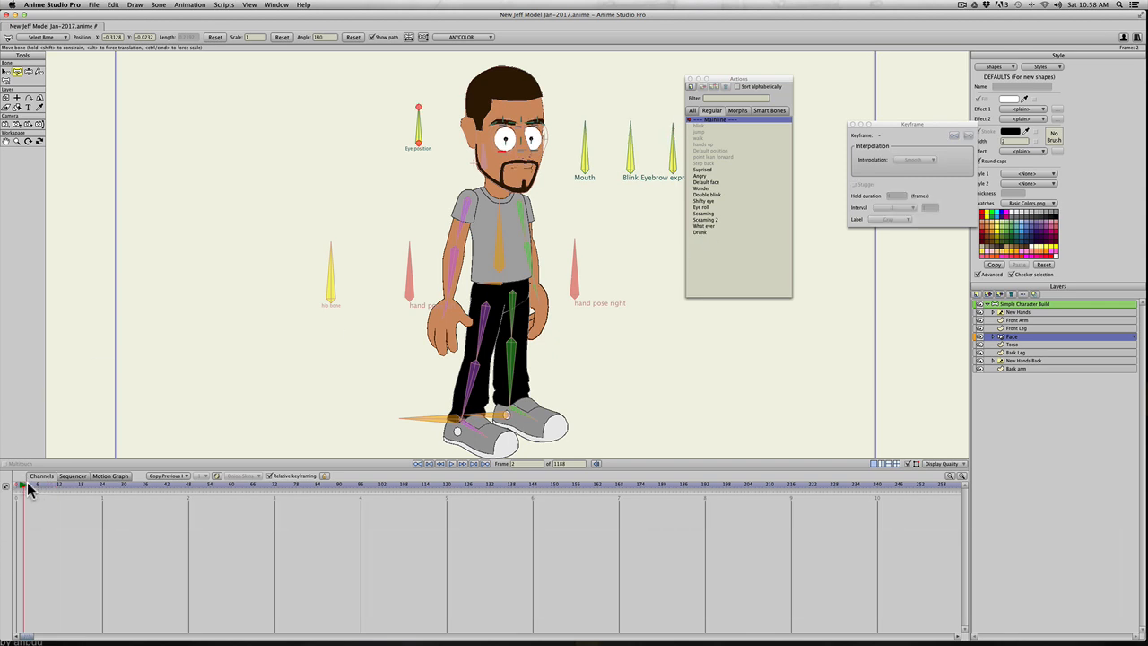
Step: Insert the Drunk face action on the Mainline at frame 30 and preview the expression change
{"action": "left_click_drag", "start_coordinate": [49, 485], "coordinate": [124, 490]}
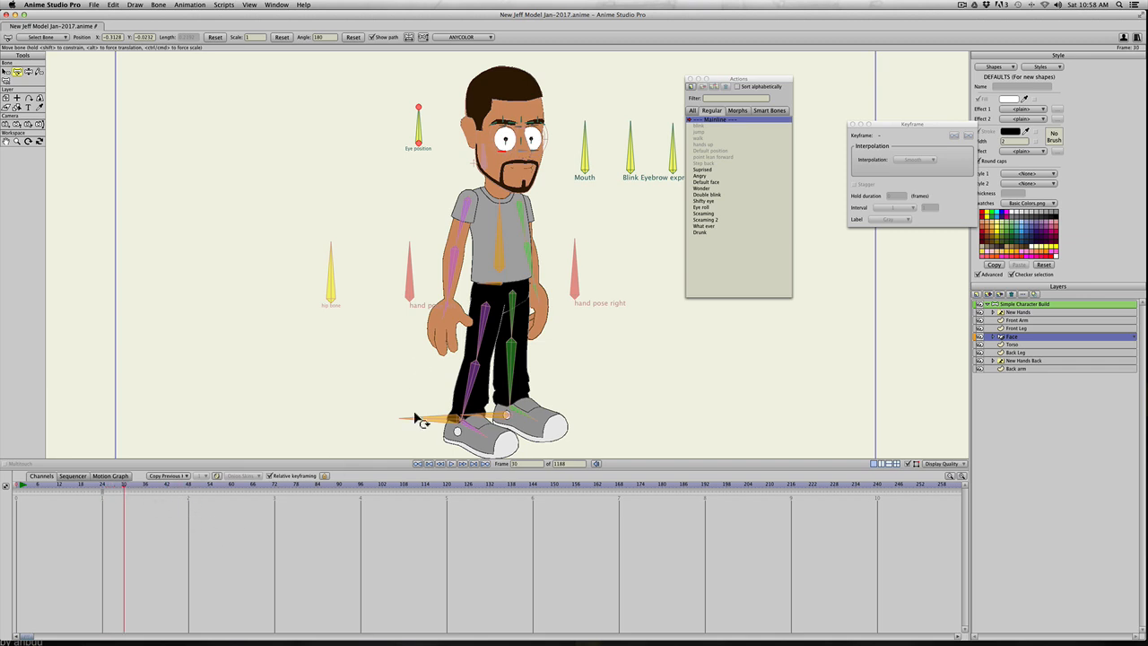
{"action": "left_click", "coordinate": [684, 201]}
{"action": "left_click", "coordinate": [700, 232]}
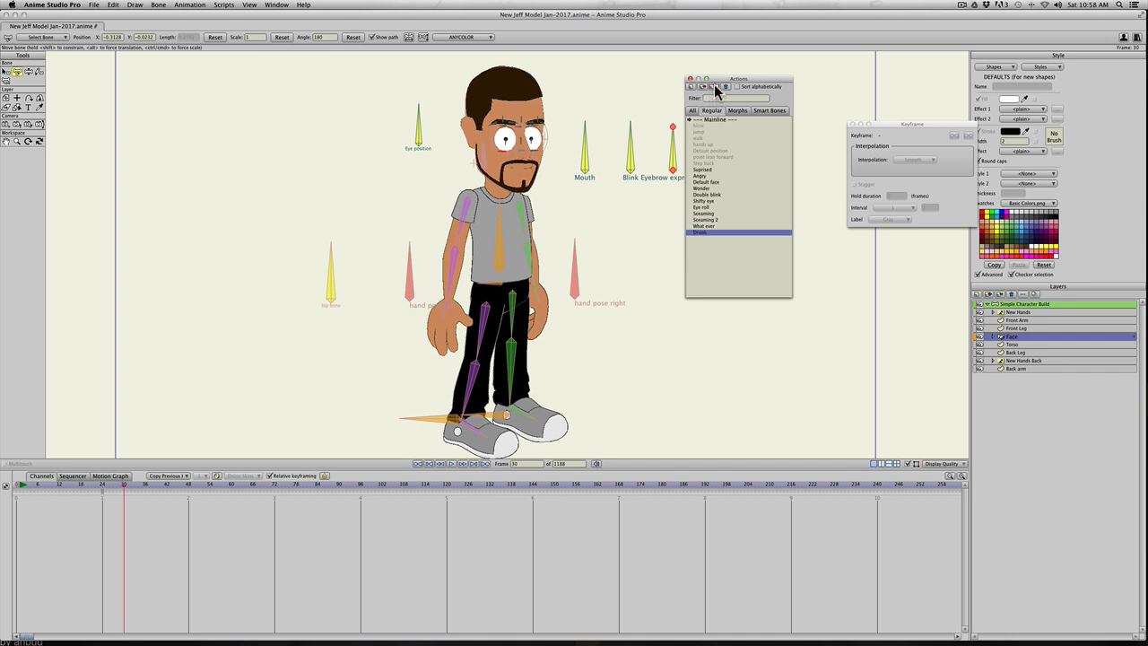
{"action": "left_click", "coordinate": [698, 119]}
{"action": "left_click", "coordinate": [114, 487]}
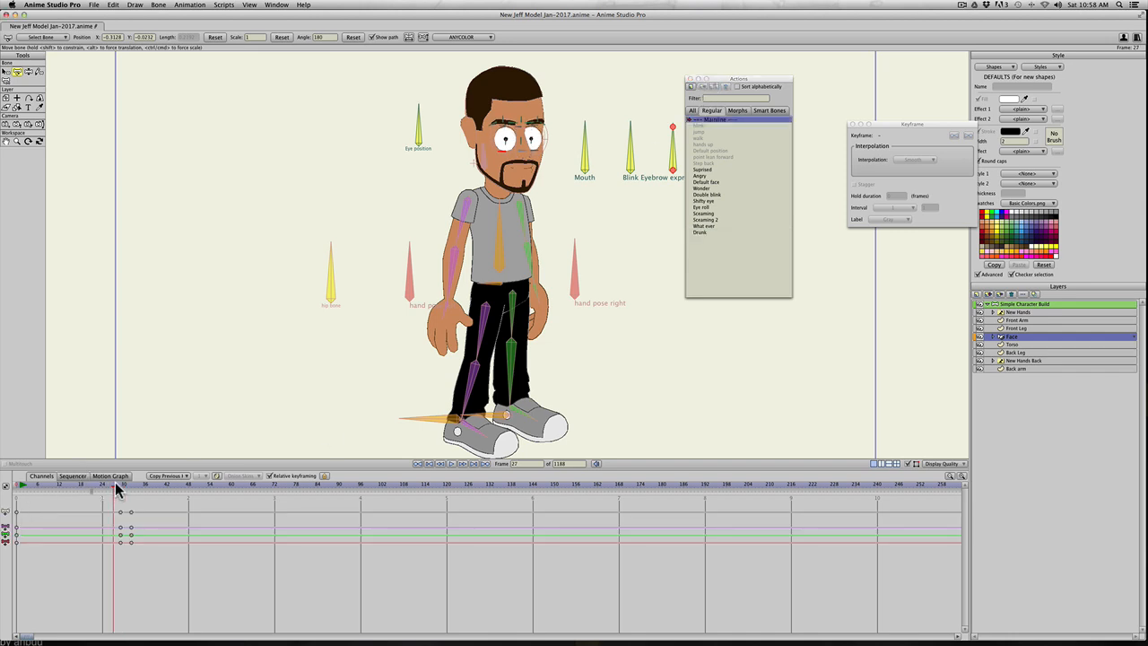
{"action": "left_click_drag", "start_coordinate": [116, 487], "coordinate": [142, 490]}
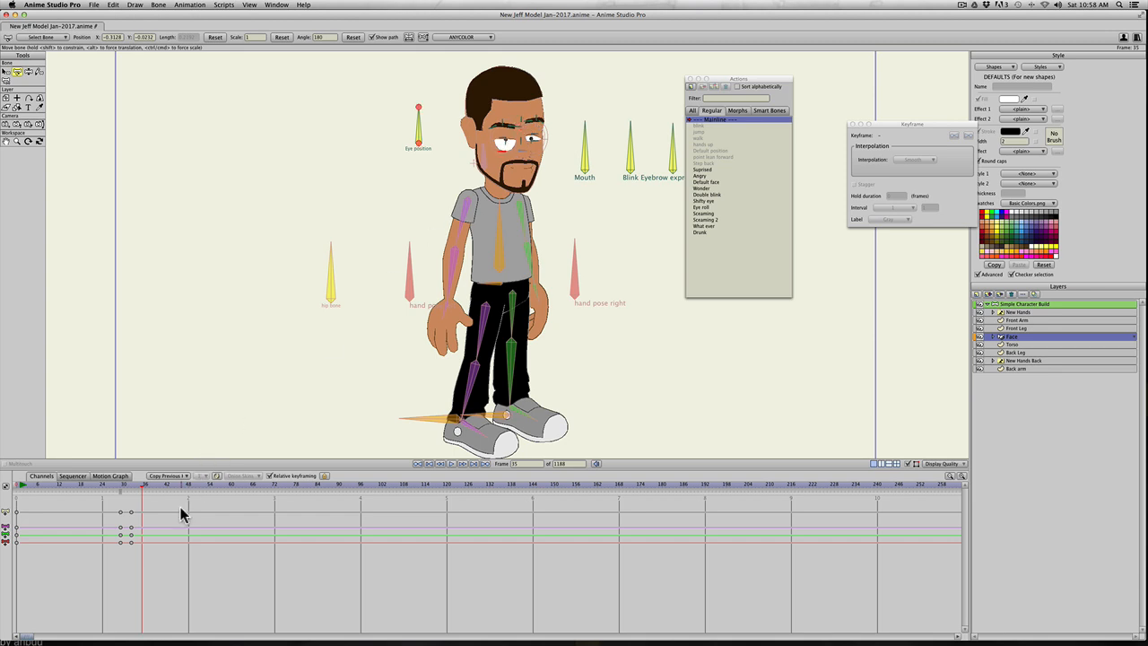
Step: Insert the Suprised face action on the Mainline at frame 43
{"action": "left_click_drag", "start_coordinate": [136, 487], "coordinate": [172, 494]}
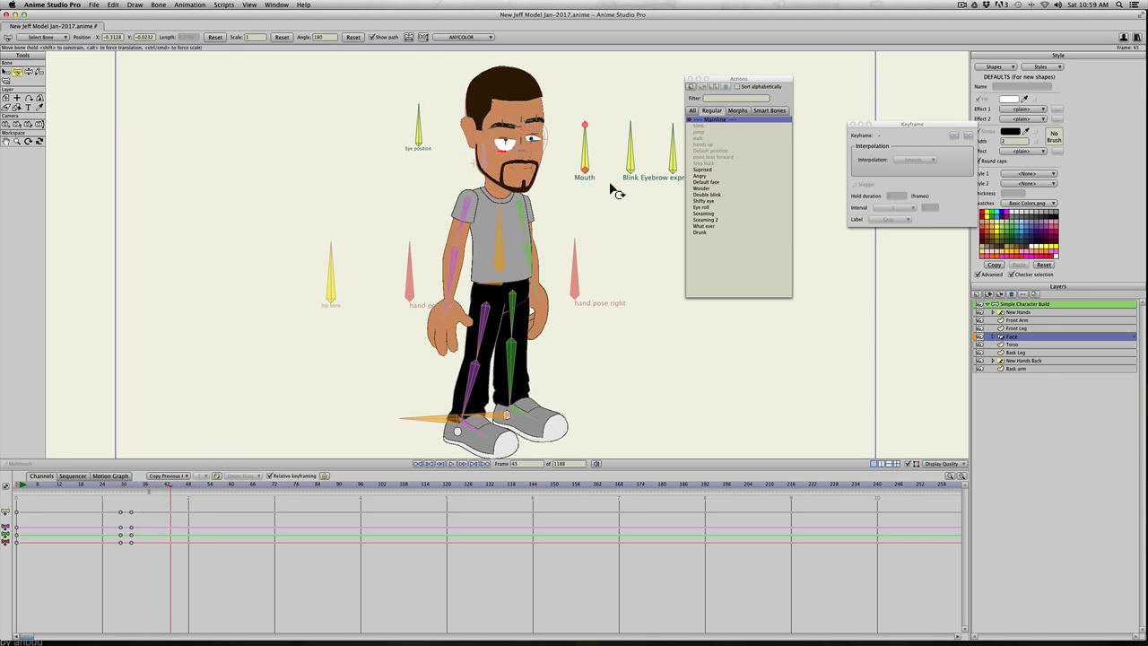
{"action": "left_click", "coordinate": [705, 170]}
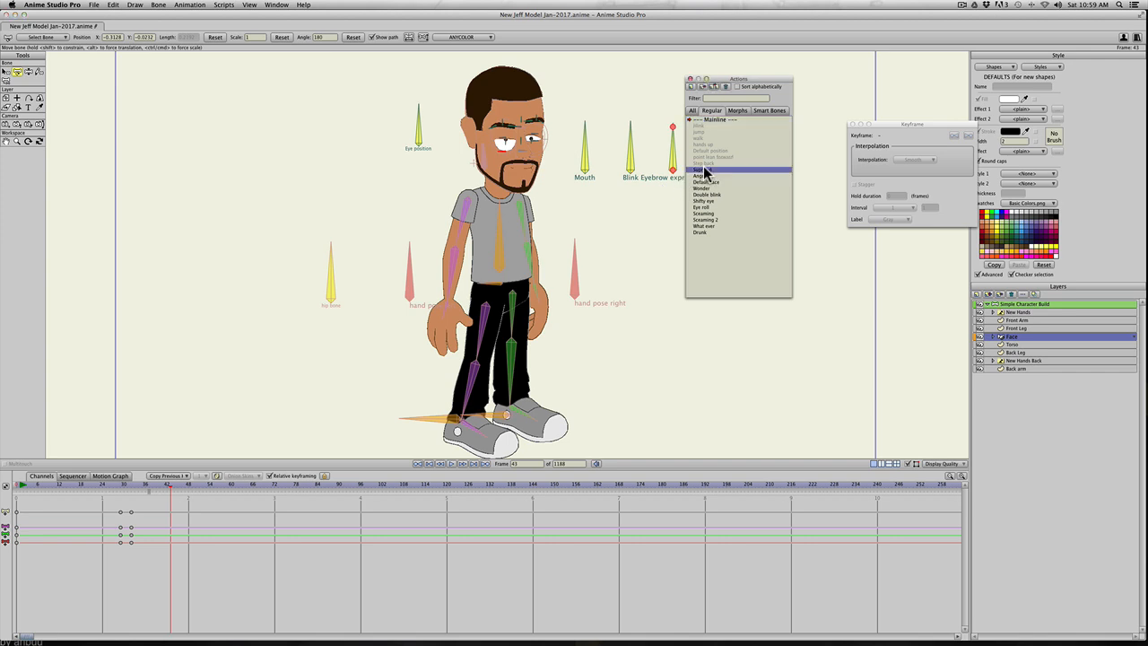
{"action": "left_click", "coordinate": [710, 90]}
Step: Try the Wonder face action at frame 61 and delete its inserted keyframes
{"action": "left_click_drag", "start_coordinate": [205, 489], "coordinate": [235, 485]}
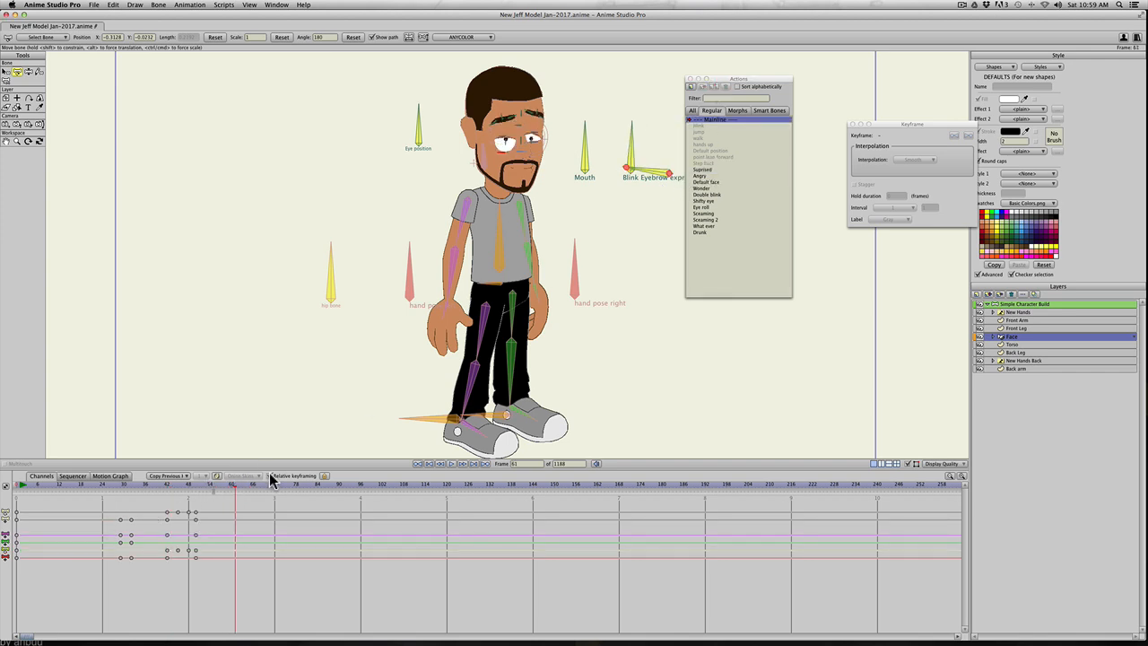
{"action": "left_click", "coordinate": [703, 188]}
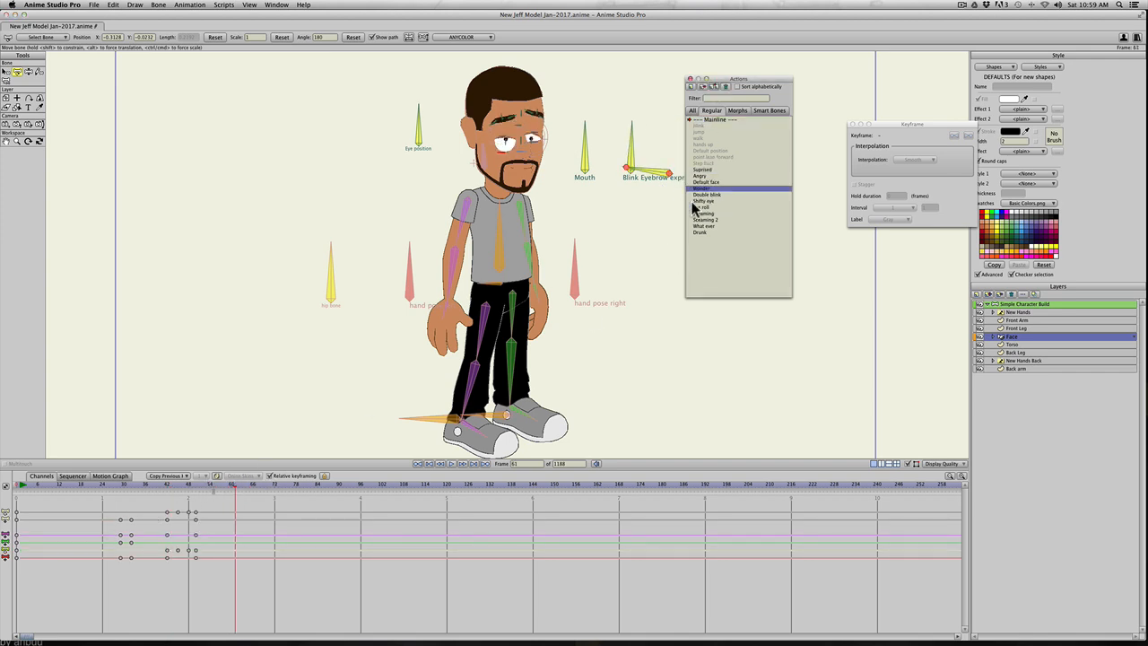
{"action": "left_click", "coordinate": [713, 91]}
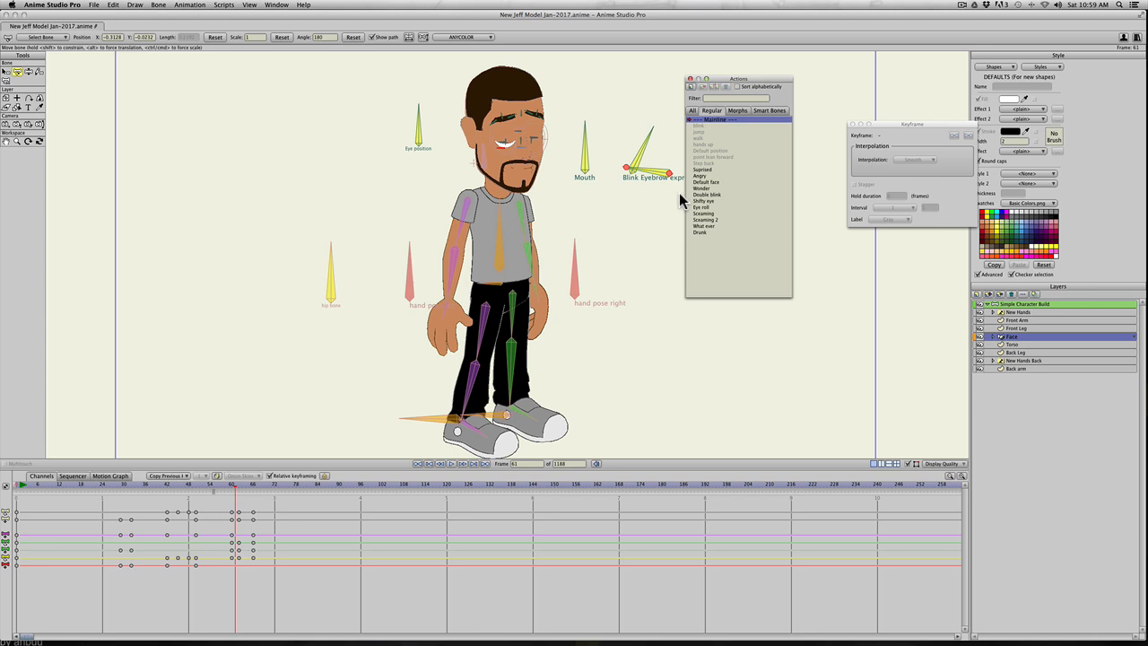
{"action": "left_click_drag", "start_coordinate": [146, 485], "coordinate": [237, 567]}
{"action": "key", "text": "BackSpace"}
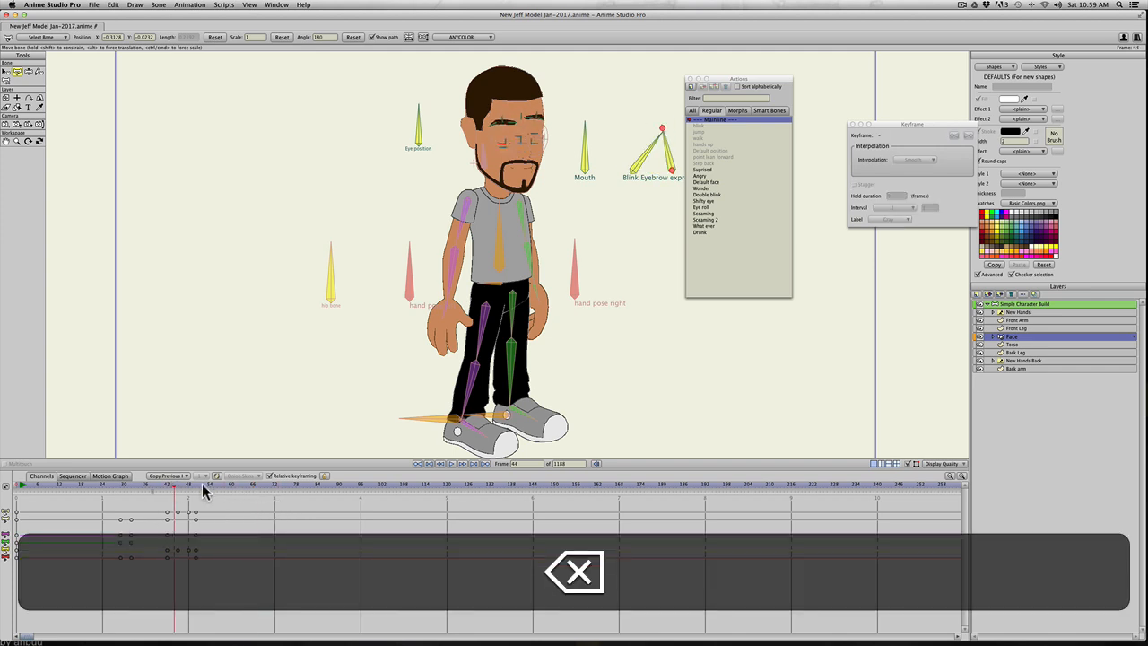
Step: Insert the Default face action on the Mainline at frame 58 and preview the return to the neutral expression
{"action": "left_click_drag", "start_coordinate": [205, 487], "coordinate": [225, 487]}
{"action": "left_click", "coordinate": [704, 182]}
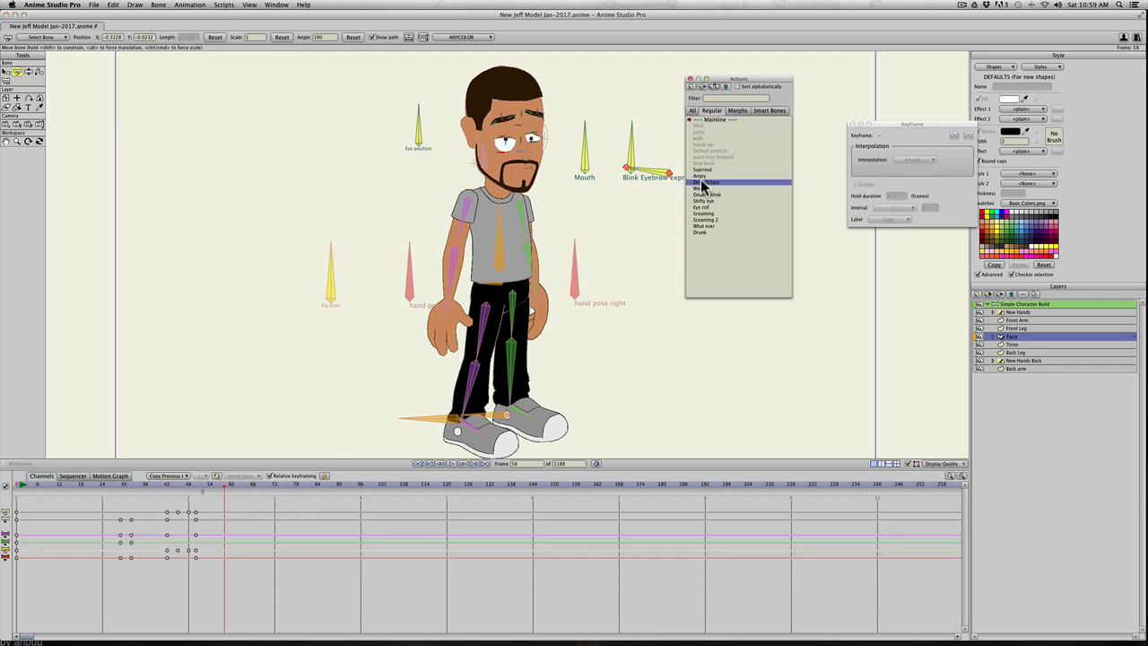
{"action": "left_click", "coordinate": [715, 90]}
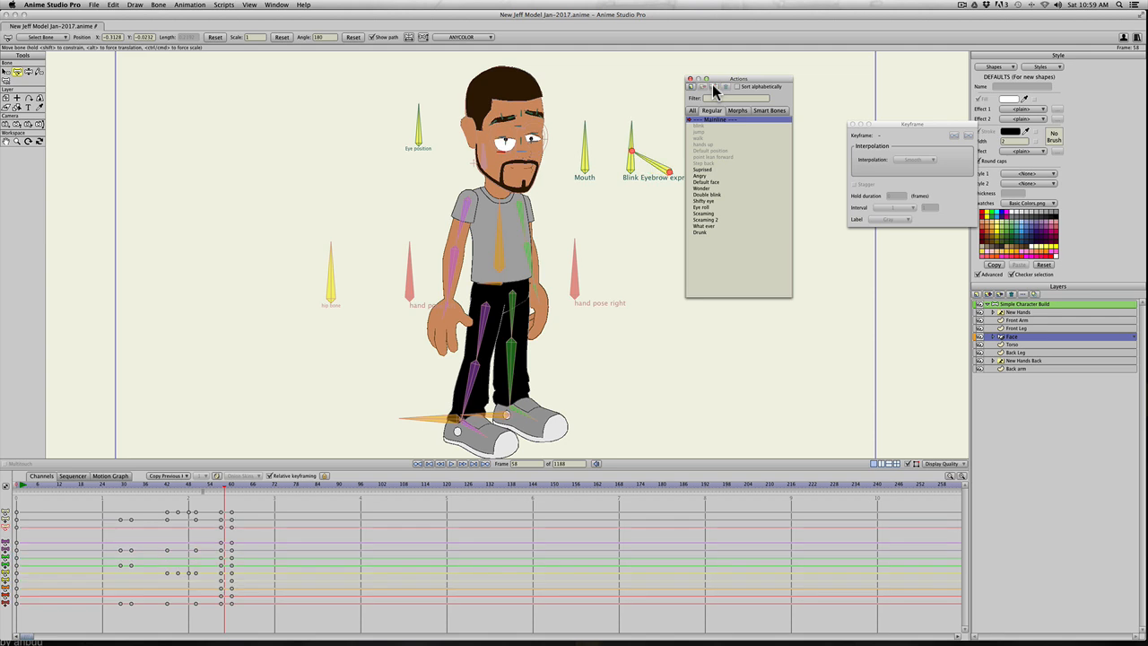
{"action": "left_click", "coordinate": [233, 487]}
{"action": "left_click_drag", "start_coordinate": [234, 487], "coordinate": [239, 487]}
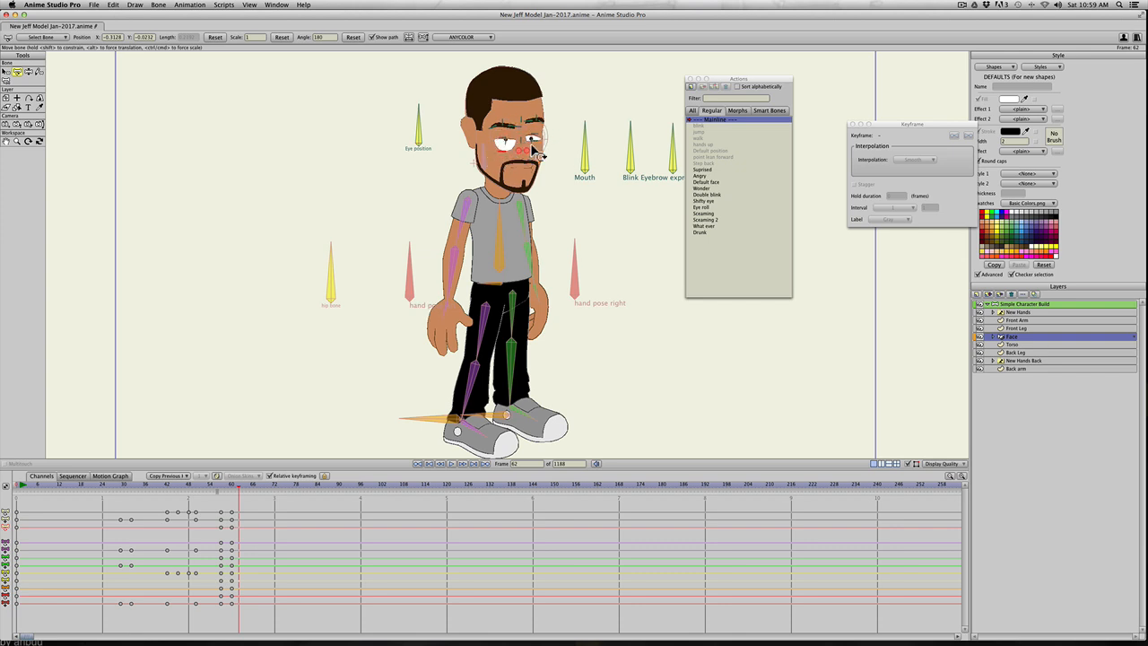
Step: Edit the Default face action by freezing the pose of all selected face bones at frame 3, and return to the Mainline
{"action": "left_click", "coordinate": [702, 183]}
{"action": "double_click", "coordinate": [702, 183]}
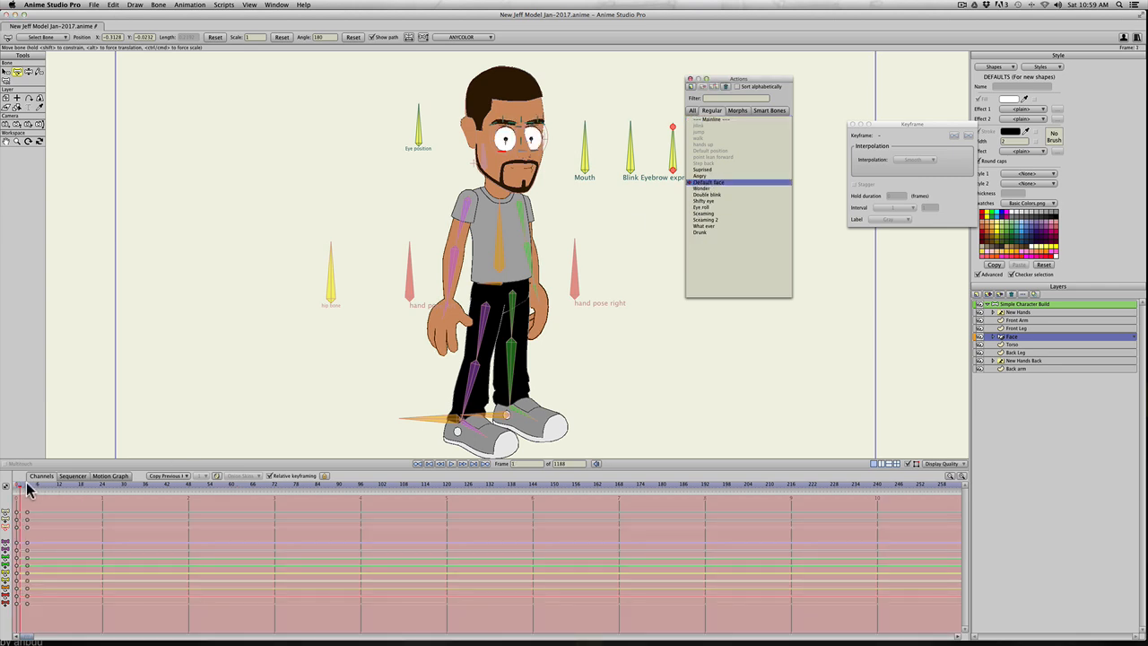
{"action": "key", "text": "super+a"}
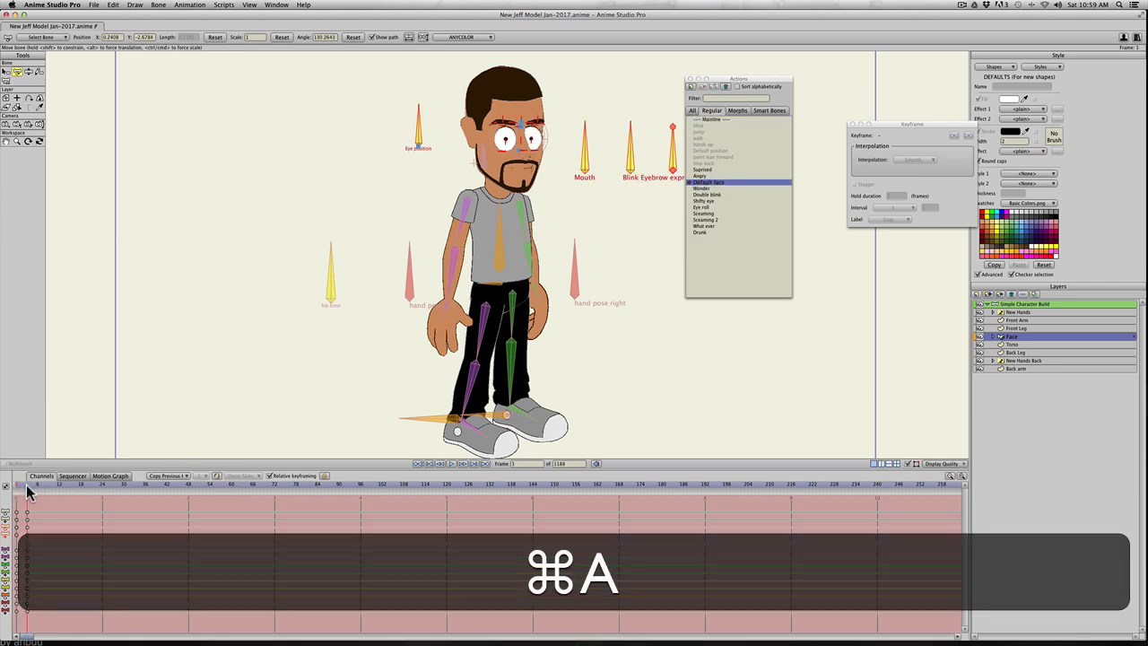
{"action": "key", "text": "super+f"}
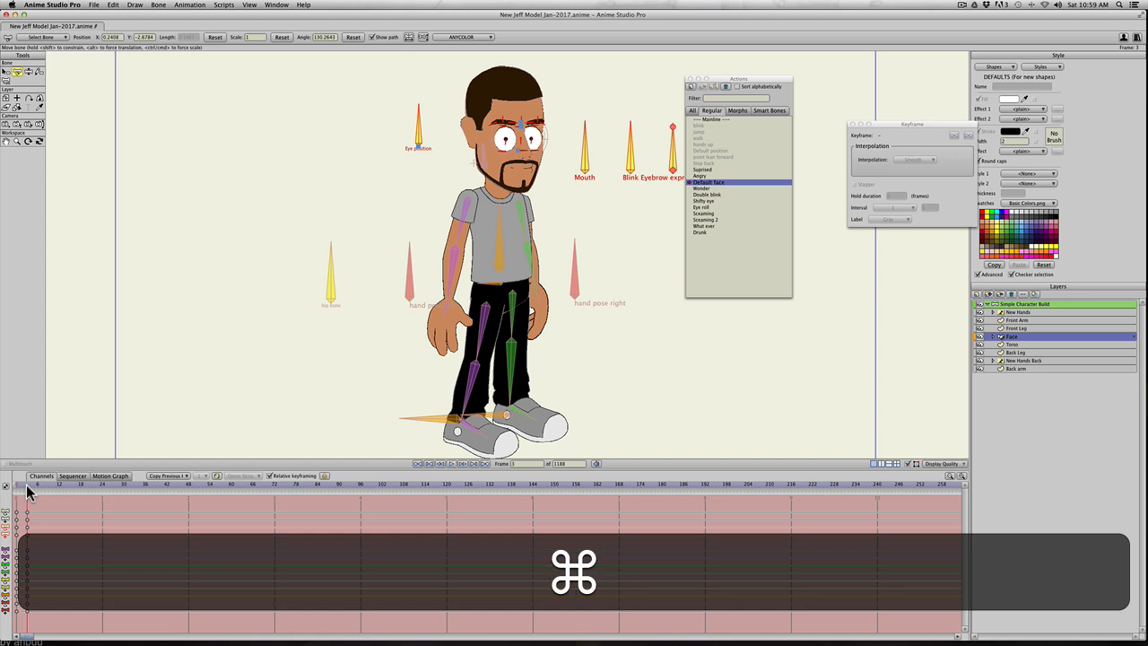
{"action": "left_click", "coordinate": [25, 487]}
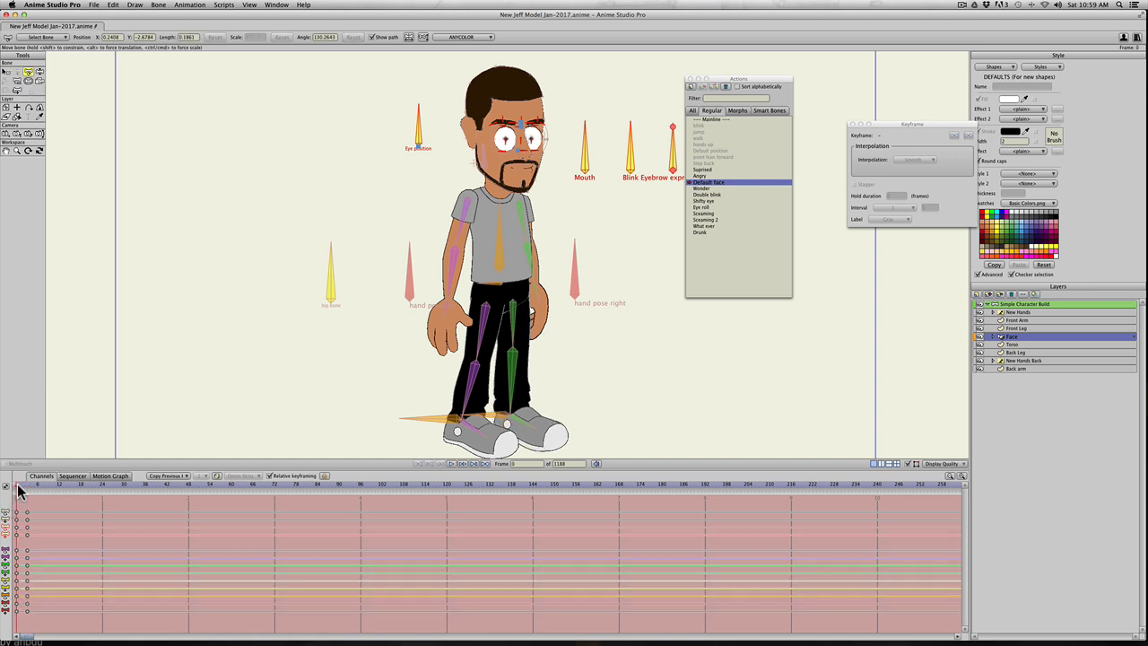
{"action": "left_click", "coordinate": [27, 485]}
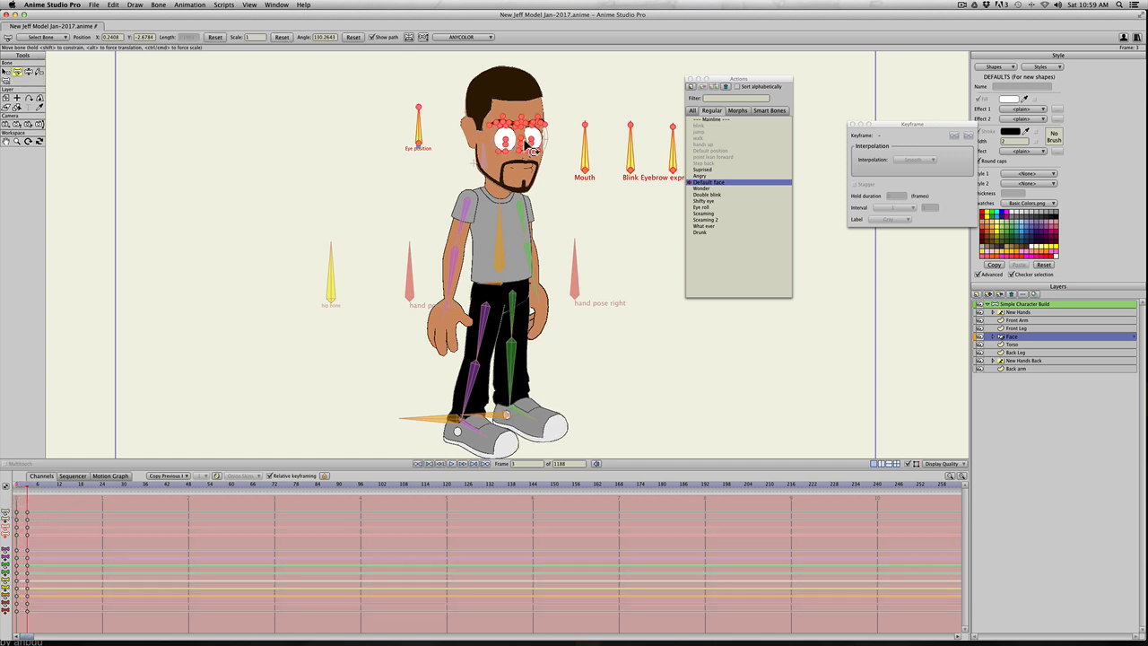
{"action": "left_click", "coordinate": [711, 120]}
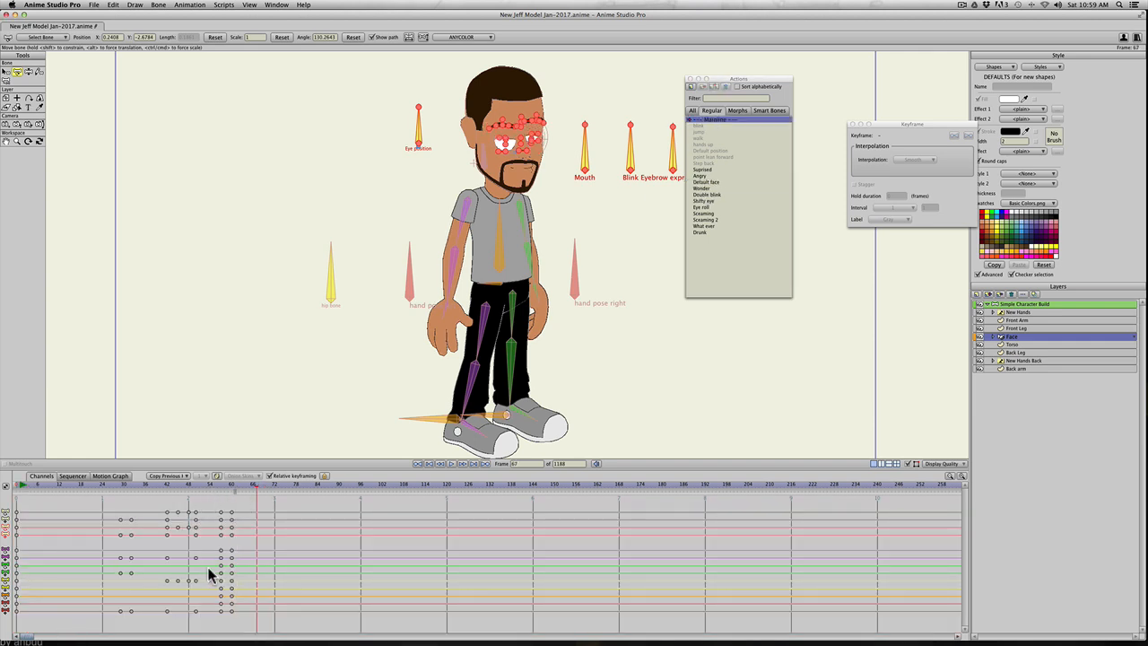
Step: Replace the Default face keyframes on the Mainline by deleting them and reinserting the updated action at frame 57
{"action": "left_click", "coordinate": [208, 574]}
{"action": "left_click_drag", "start_coordinate": [242, 504], "coordinate": [213, 621]}
{"action": "key", "text": "BackSpace"}
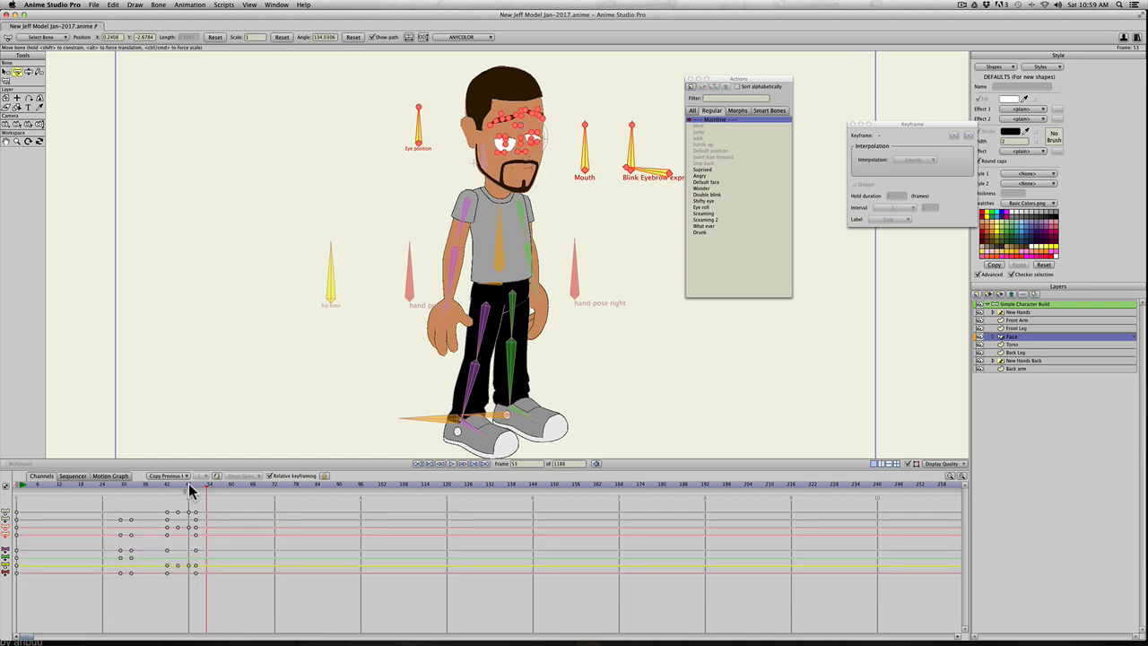
{"action": "left_click_drag", "start_coordinate": [189, 487], "coordinate": [222, 487]}
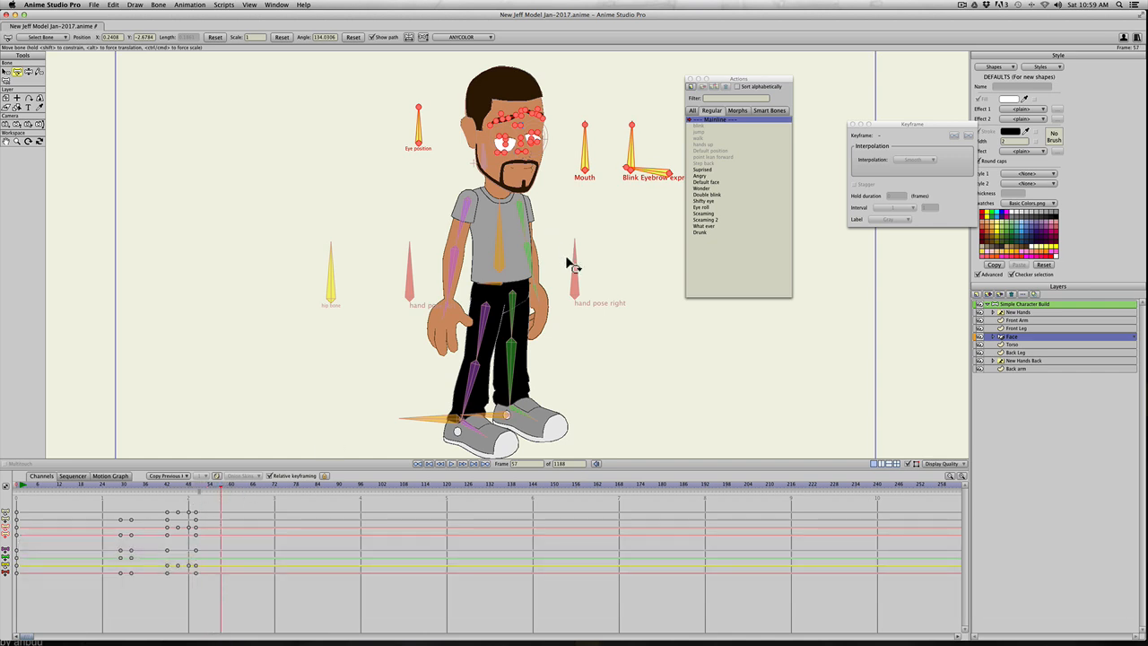
{"action": "left_click", "coordinate": [706, 182]}
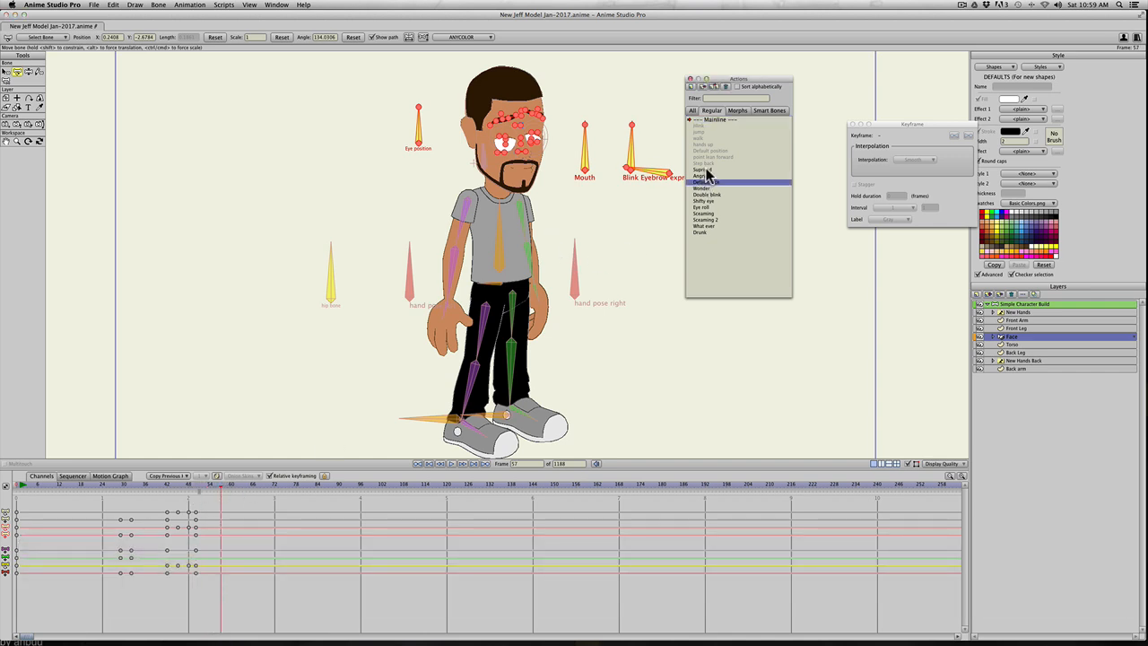
{"action": "left_click", "coordinate": [718, 90]}
{"action": "left_click_drag", "start_coordinate": [207, 498], "coordinate": [231, 491]}
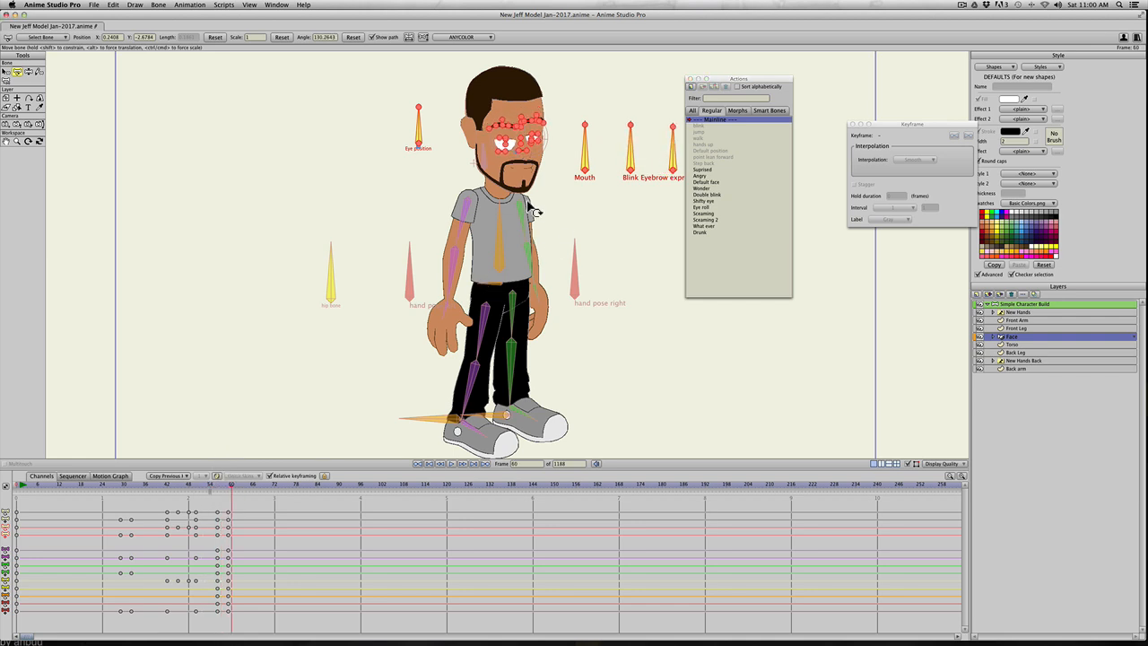
Step: Delete the Suprised face keyframes from the Mainline and scrub from the Drunk expression to the Default face
{"action": "scroll", "coordinate": [530, 196], "scroll_direction": "down", "scroll_amount": 2}
{"action": "scroll", "coordinate": [534, 198], "scroll_direction": "up", "scroll_amount": 4}
{"action": "left_click_drag", "start_coordinate": [588, 162], "coordinate": [589, 230]}
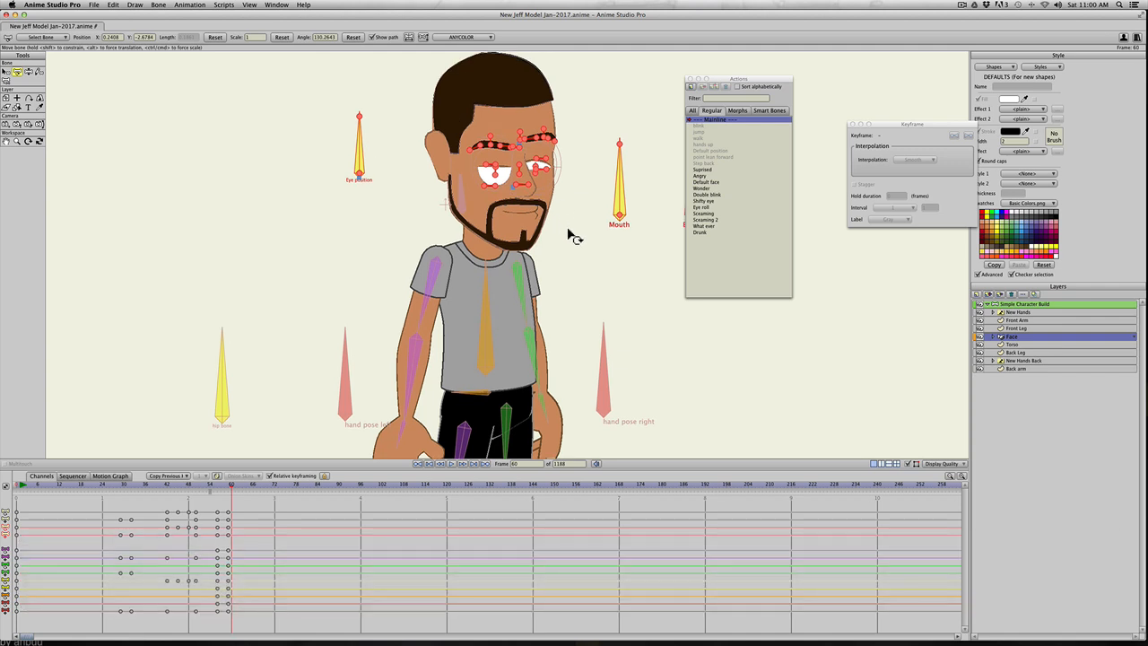
{"action": "key", "text": "b"}
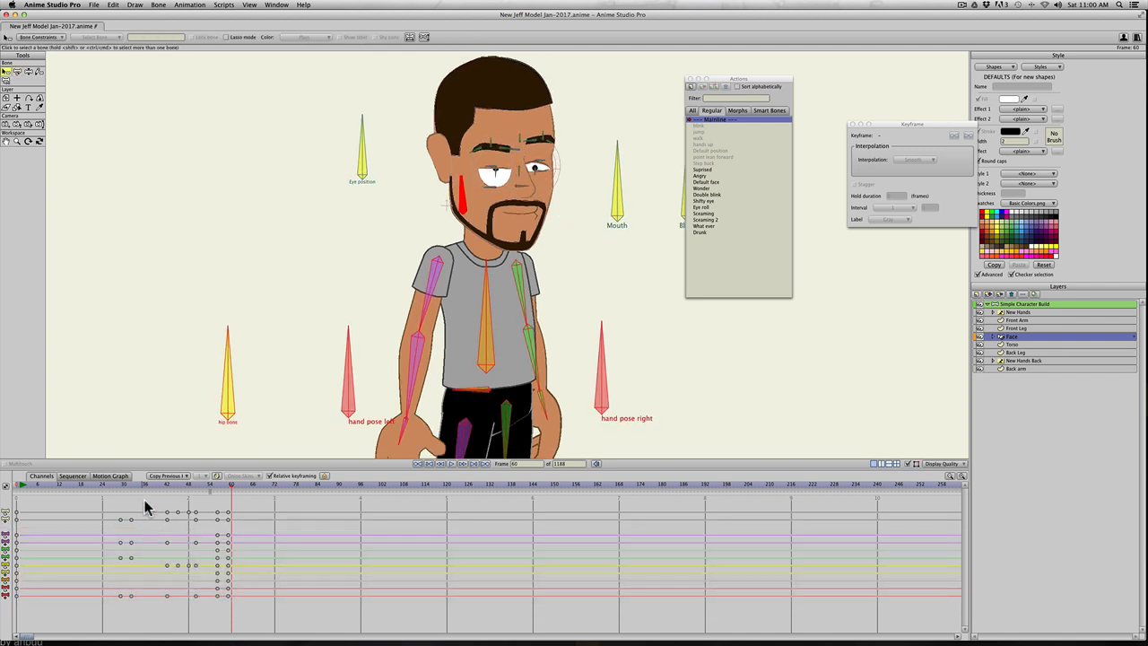
{"action": "left_click_drag", "start_coordinate": [144, 500], "coordinate": [212, 602]}
{"action": "key", "text": "BackSpace"}
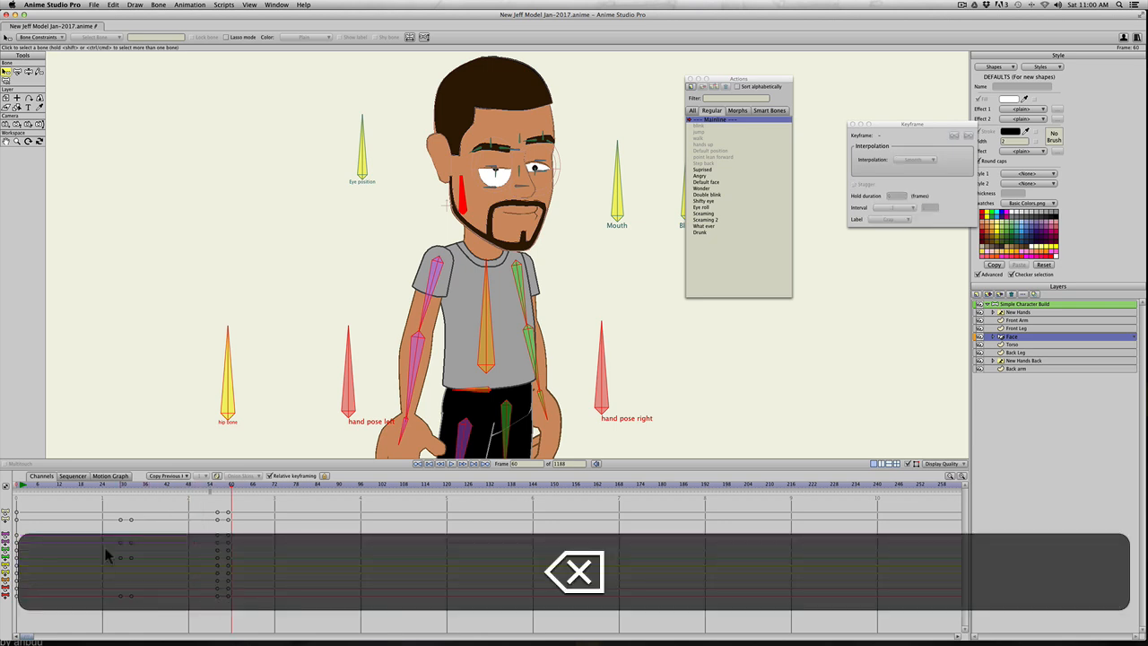
{"action": "left_click", "coordinate": [110, 487]}
{"action": "left_click", "coordinate": [145, 488]}
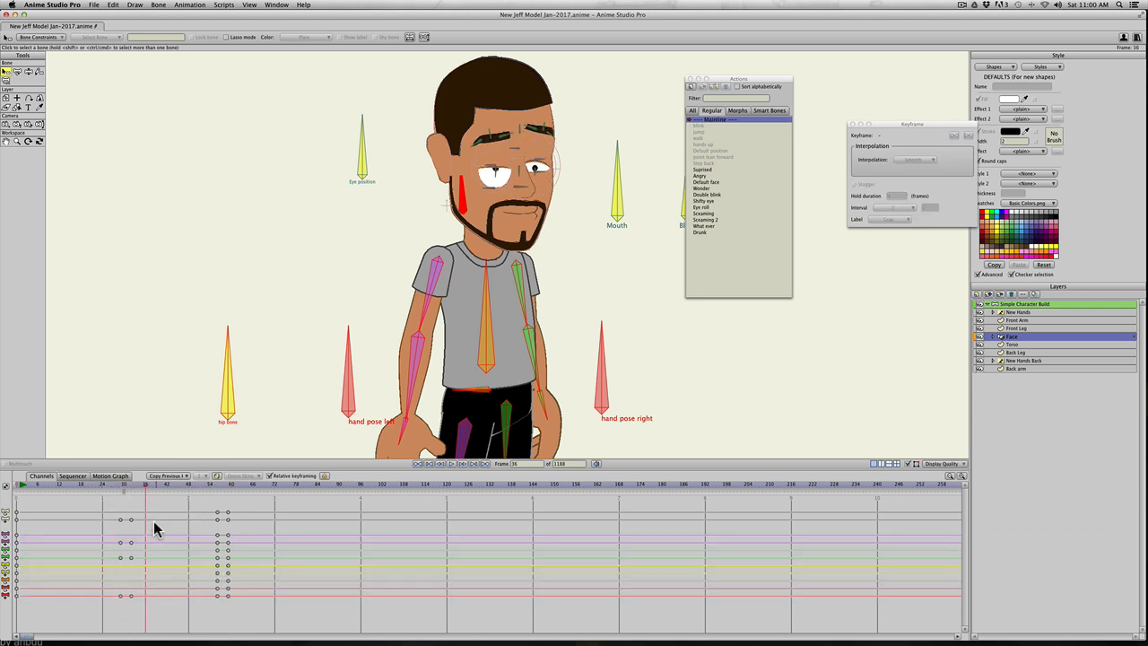
{"action": "left_click_drag", "start_coordinate": [170, 489], "coordinate": [262, 496]}
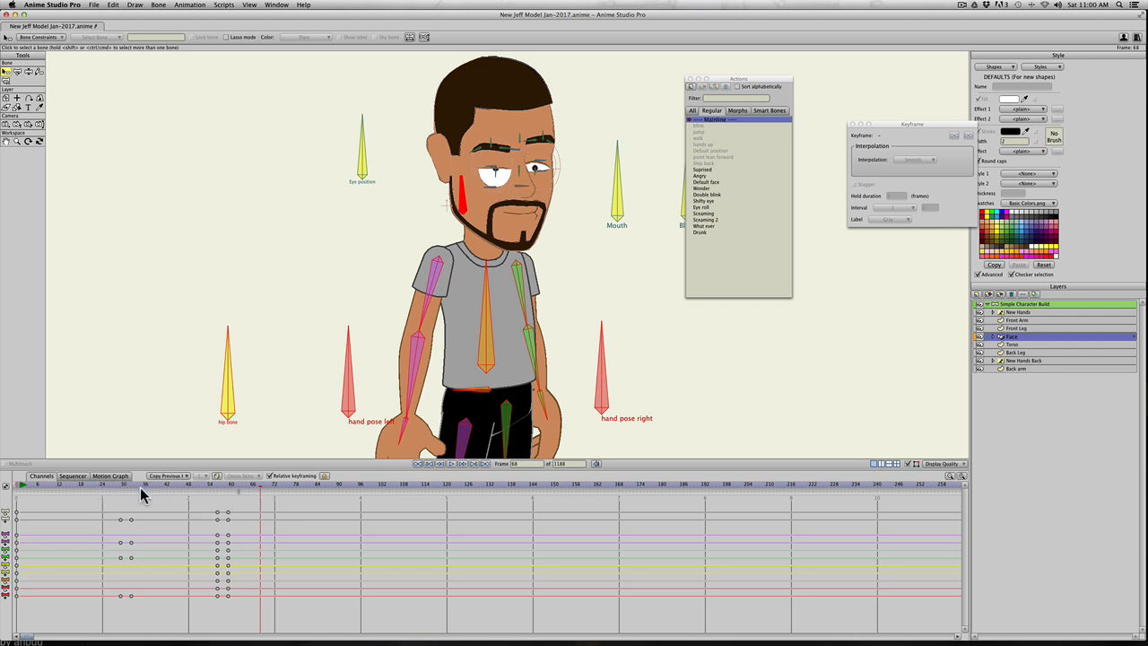
Step: Open the Drunk action at frame 3, try repositioning the eye bones with Transform Bone, and undo the change
{"action": "double_click", "coordinate": [705, 232]}
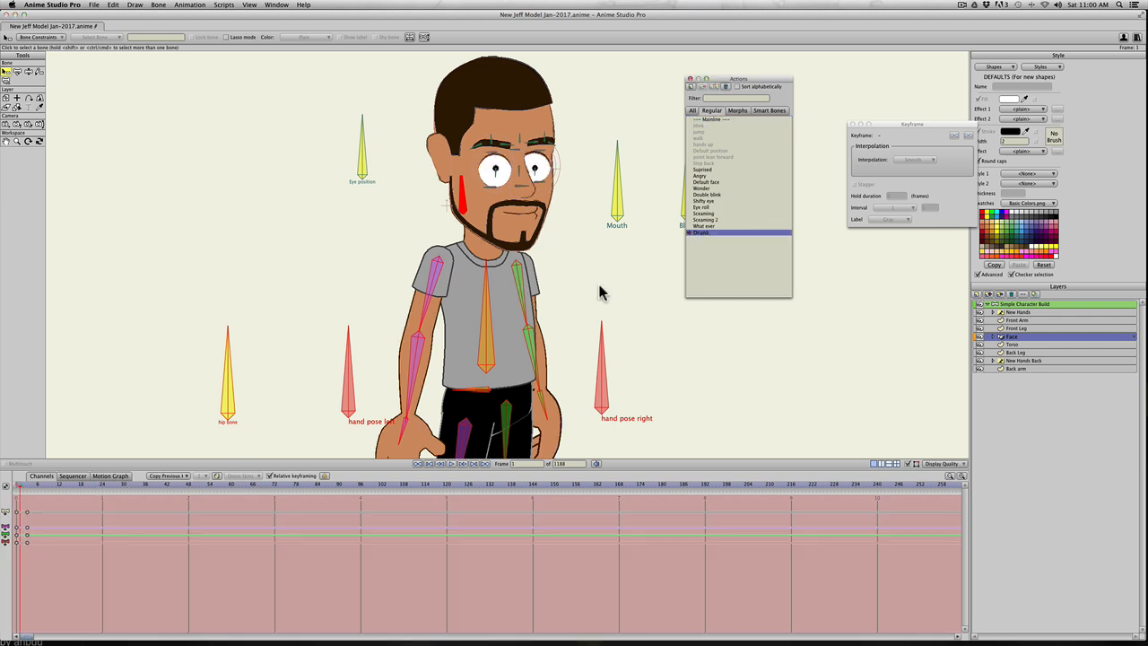
{"action": "left_click", "coordinate": [26, 490]}
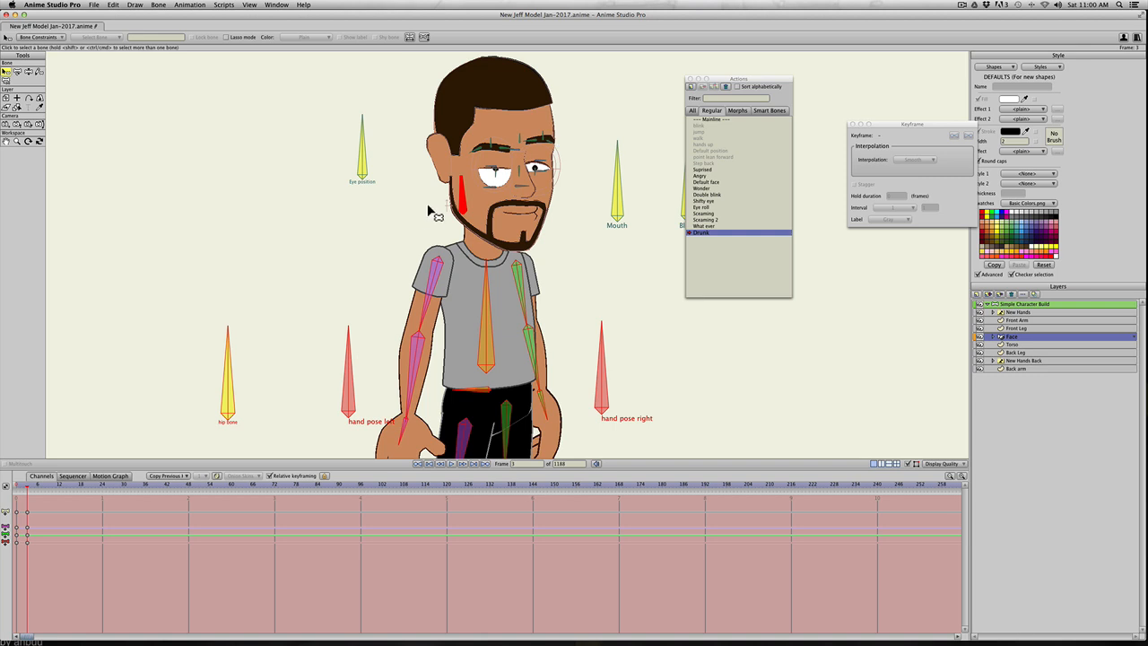
{"action": "key", "text": "t"}
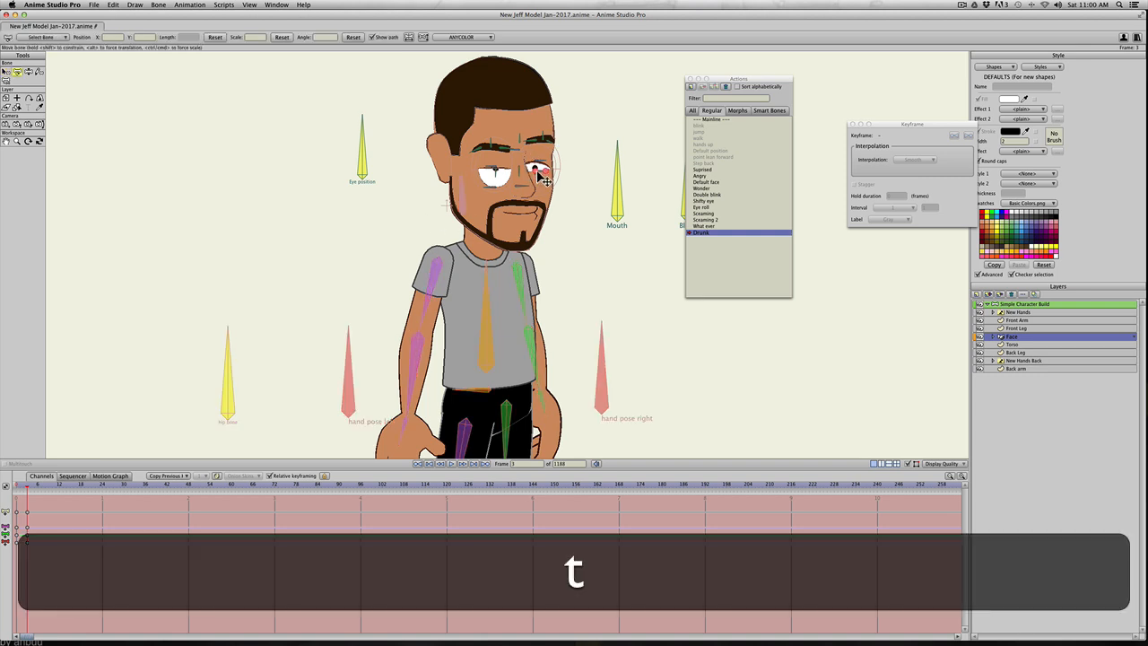
{"action": "scroll", "coordinate": [602, 202], "scroll_direction": "down", "scroll_amount": 2}
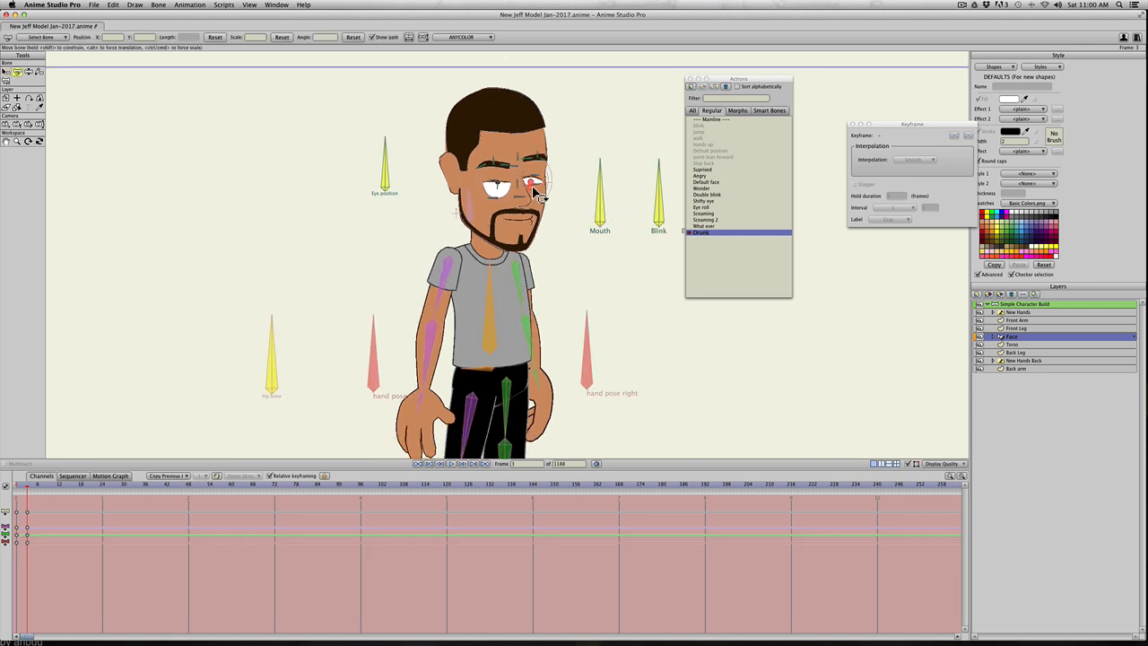
{"action": "scroll", "coordinate": [532, 184], "scroll_direction": "down", "scroll_amount": 1}
{"action": "scroll", "coordinate": [531, 185], "scroll_direction": "up", "scroll_amount": 2}
{"action": "key", "text": "space"}
{"action": "left_click_drag", "start_coordinate": [563, 186], "coordinate": [455, 223]}
{"action": "key", "text": "t"}
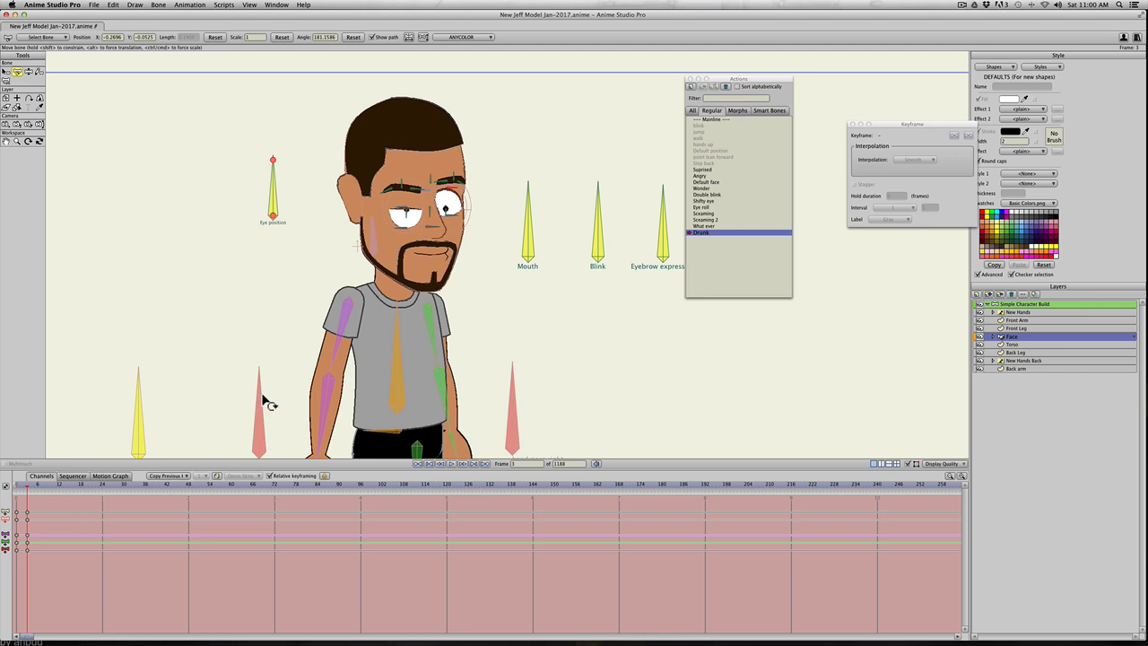
{"action": "key", "text": "super+z"}
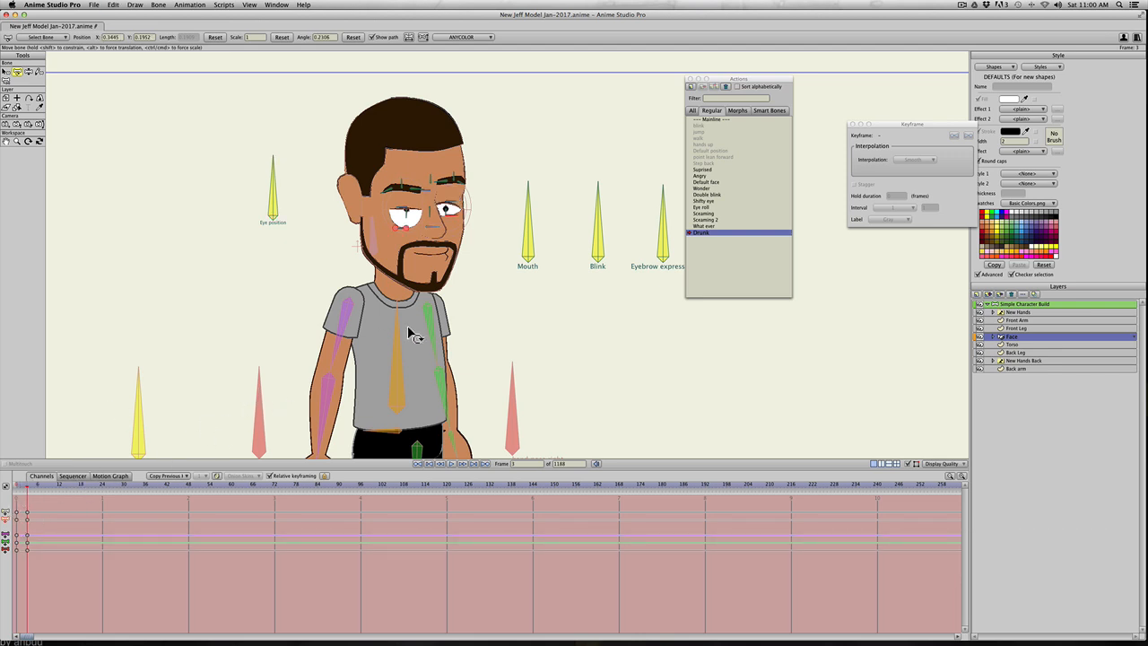
Step: Return to the Mainline, delete all remaining face keyframes and rewind to frame 0
{"action": "left_click", "coordinate": [711, 120]}
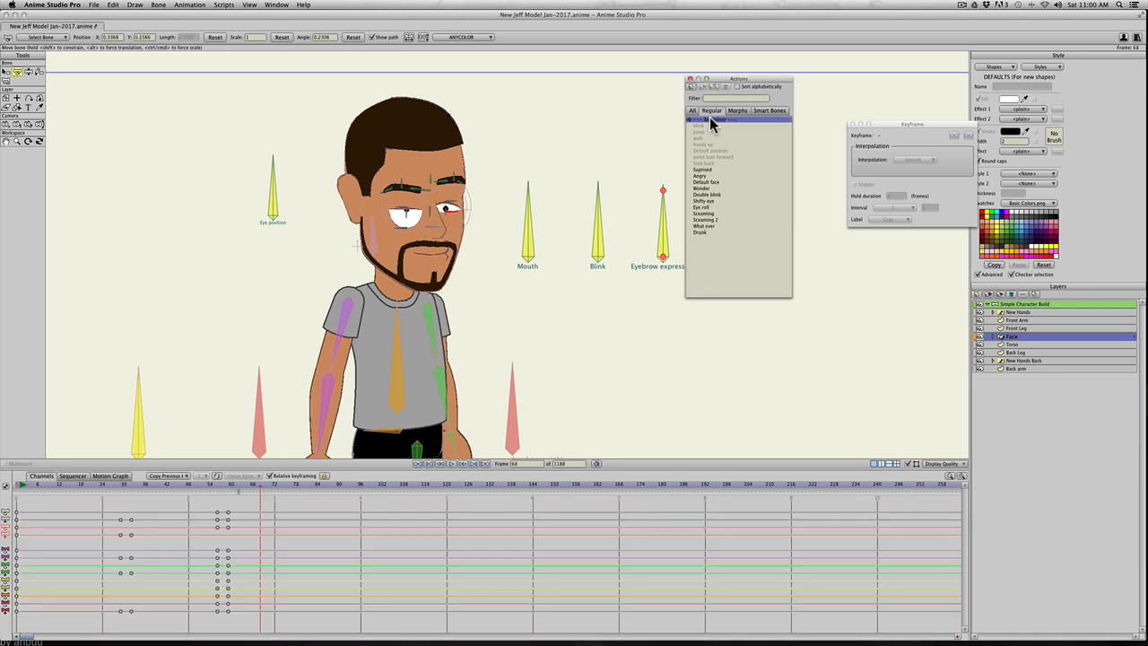
{"action": "left_click_drag", "start_coordinate": [168, 485], "coordinate": [347, 487]}
{"action": "left_click", "coordinate": [201, 488]}
{"action": "left_click_drag", "start_coordinate": [248, 502], "coordinate": [106, 643]}
{"action": "key", "text": "BackSpace"}
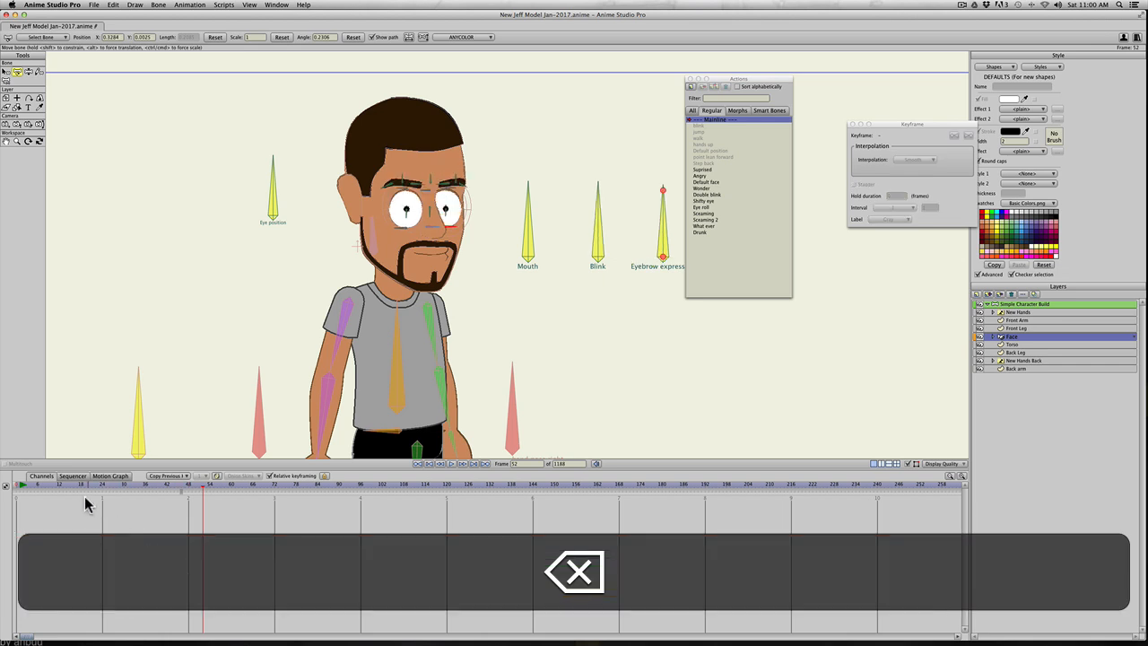
{"action": "left_click", "coordinate": [53, 485]}
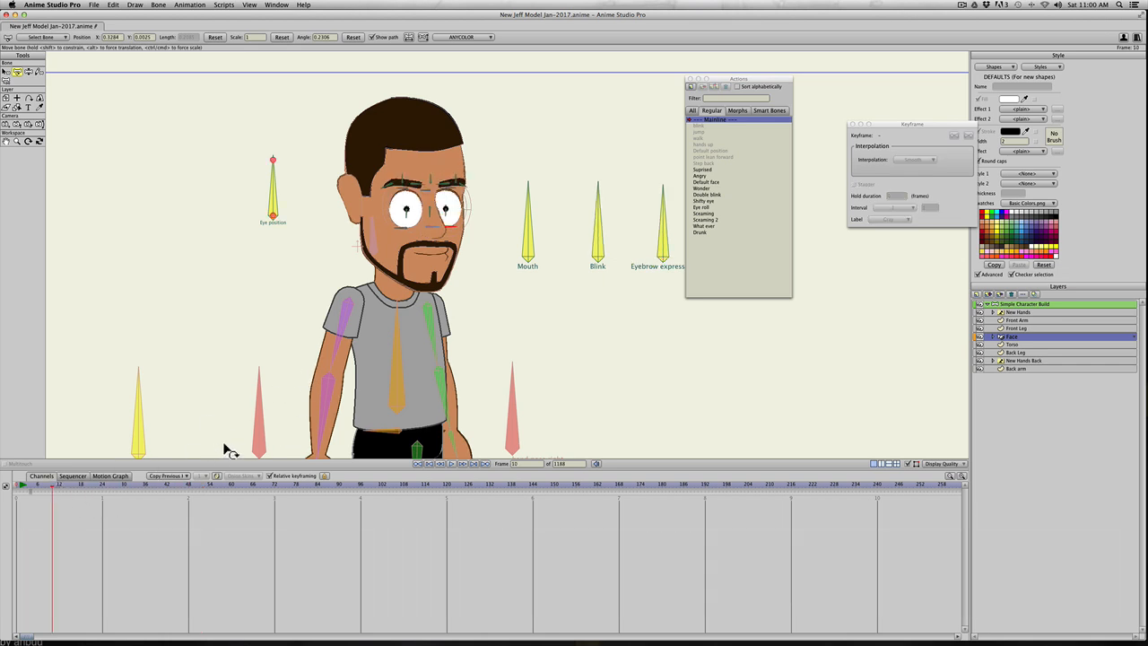
{"action": "left_click_drag", "start_coordinate": [38, 486], "coordinate": [10, 485]}
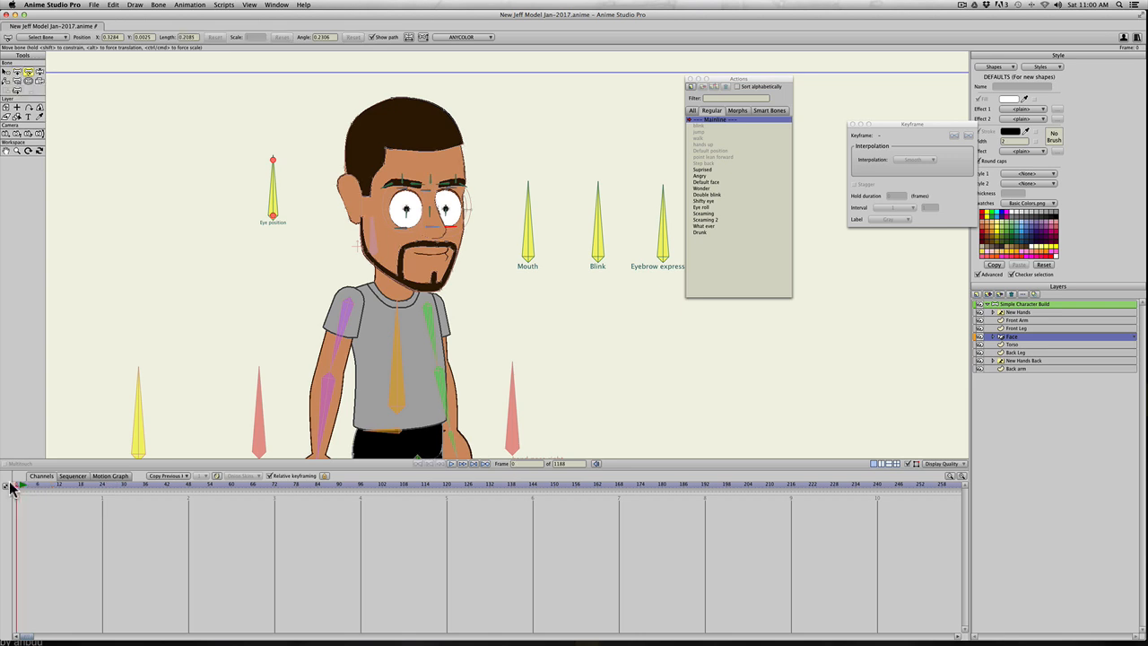
Step: Add an Audio layer above the Face layer using beertalk.wav from the Desktop
{"action": "left_click", "coordinate": [90, 6]}
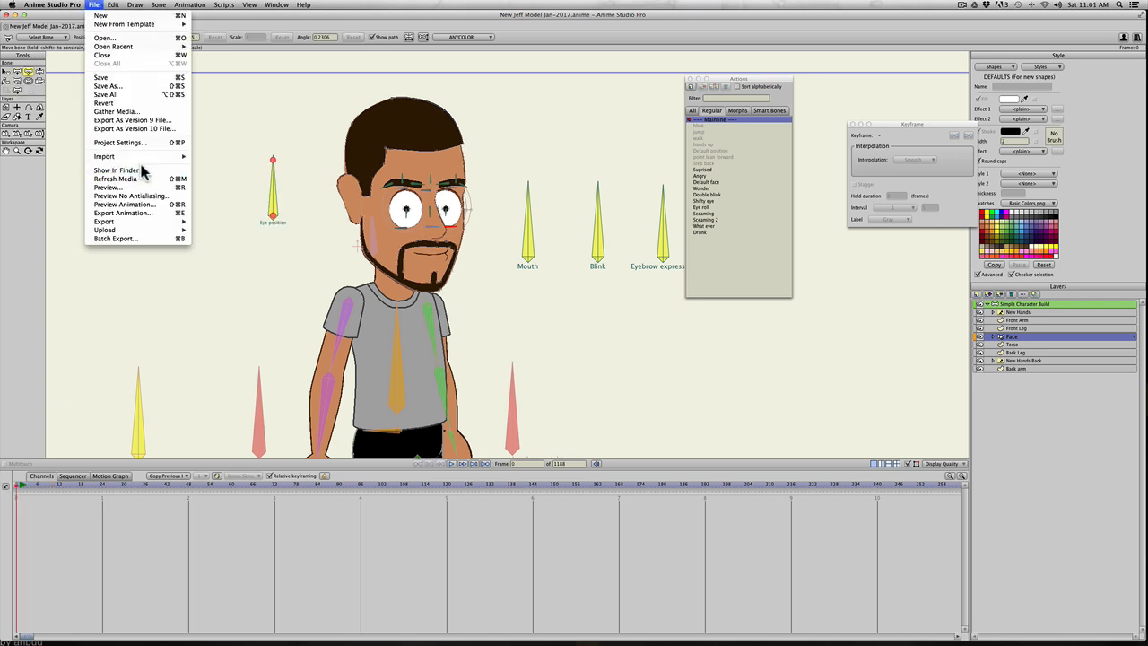
{"action": "left_click", "coordinate": [976, 298]}
{"action": "left_click", "coordinate": [977, 298]}
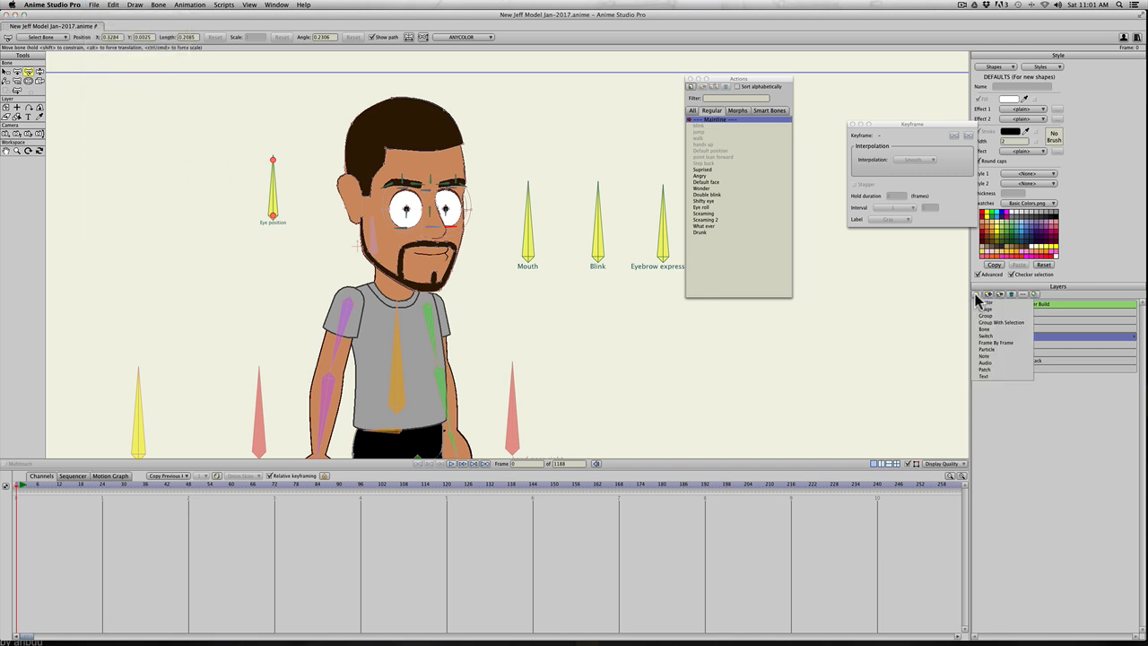
{"action": "left_click", "coordinate": [987, 362]}
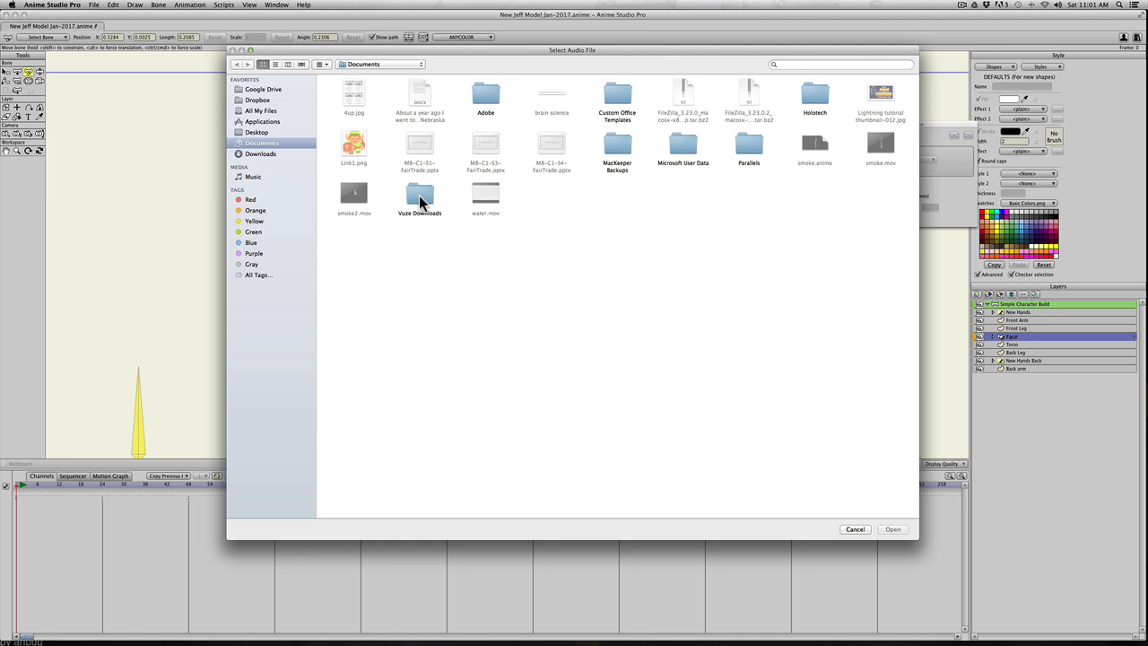
{"action": "left_click", "coordinate": [259, 132]}
{"action": "left_click", "coordinate": [348, 98]}
{"action": "double_click", "coordinate": [348, 99]}
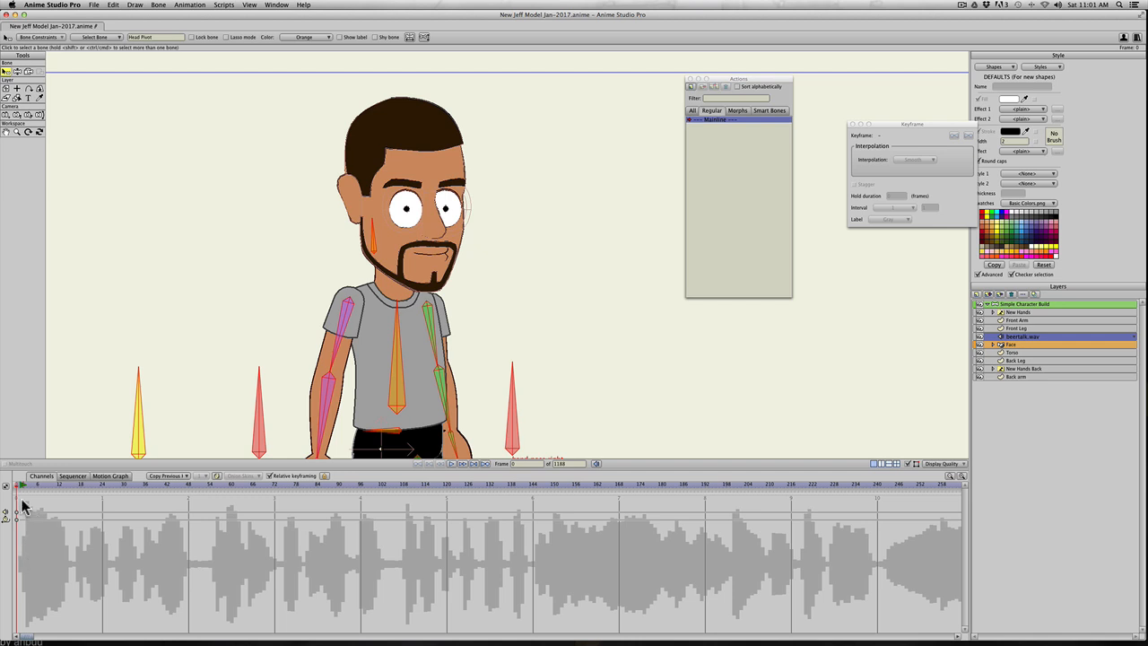
Step: Play the timeline to listen to the imported audio, raising the system volume, and stop playback
{"action": "key", "text": "space"}
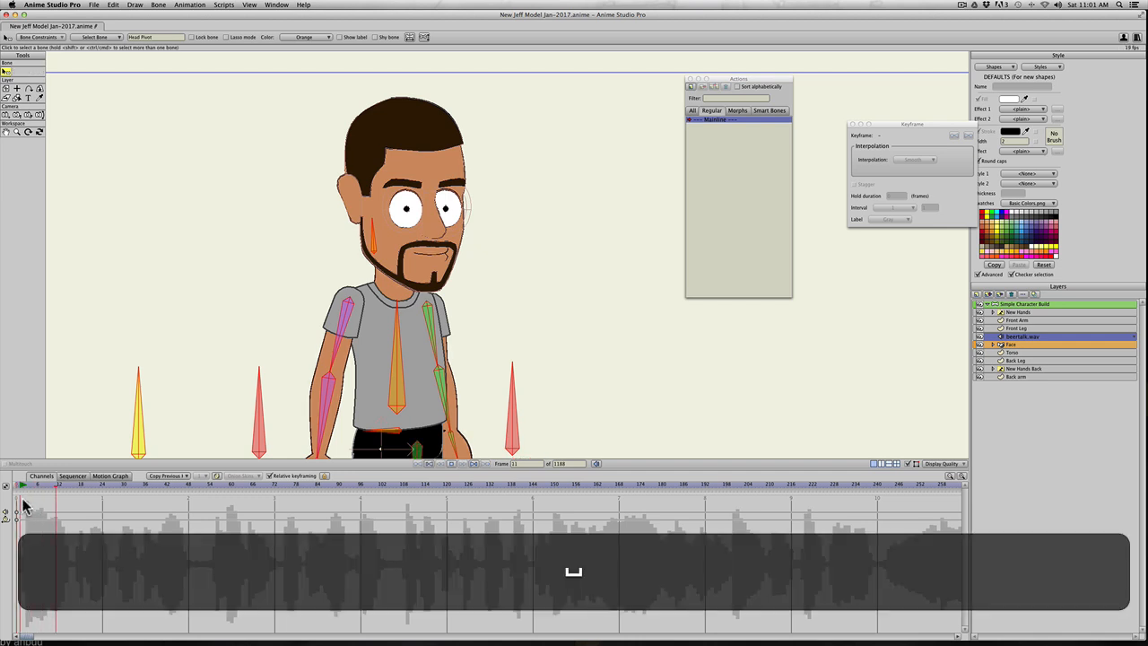
{"action": "key", "text": "XF86AudioRaiseVolume"}
{"action": "key", "text": "XF86AudioRaiseVolume"}
{"action": "key", "text": "XF86AudioRaiseVolume"}
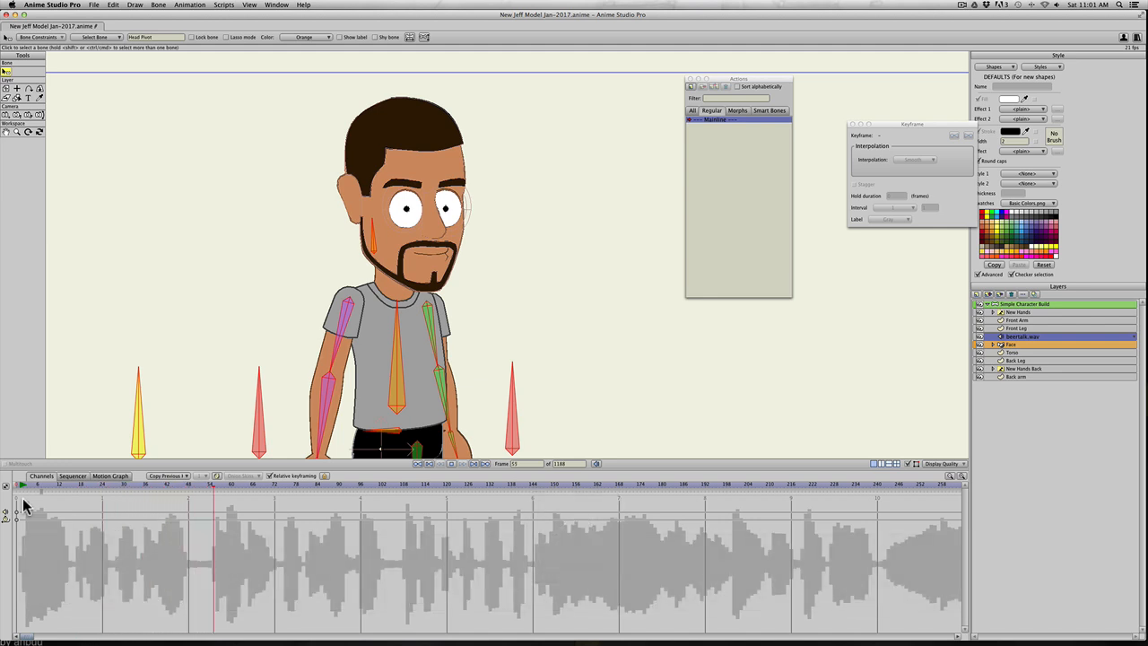
{"action": "key", "text": "space"}
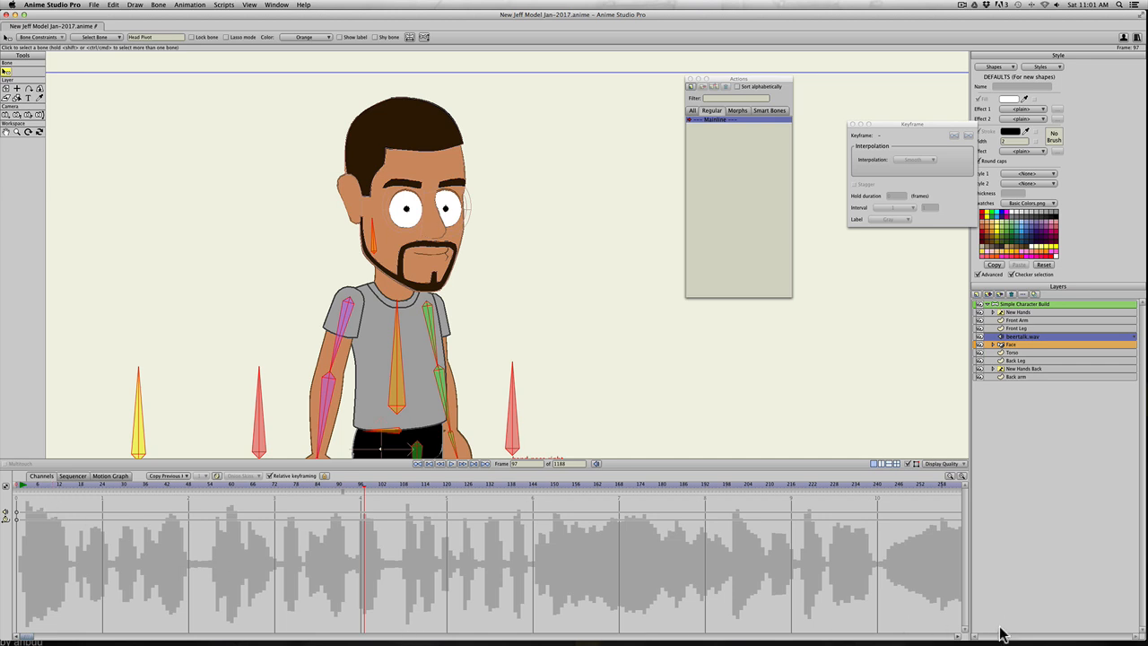
Step: Scrub the audio waveform from the start of the timeline to frame 26
{"action": "mouse_move", "coordinate": [1141, 634]}
{"action": "left_mouse_down"}
{"action": "mouse_move", "coordinate": [871, 494]}
{"action": "mouse_move", "coordinate": [990, 576]}
{"action": "mouse_move", "coordinate": [923, 633]}
{"action": "mouse_move", "coordinate": [1146, 643]}
{"action": "left_mouse_up"}
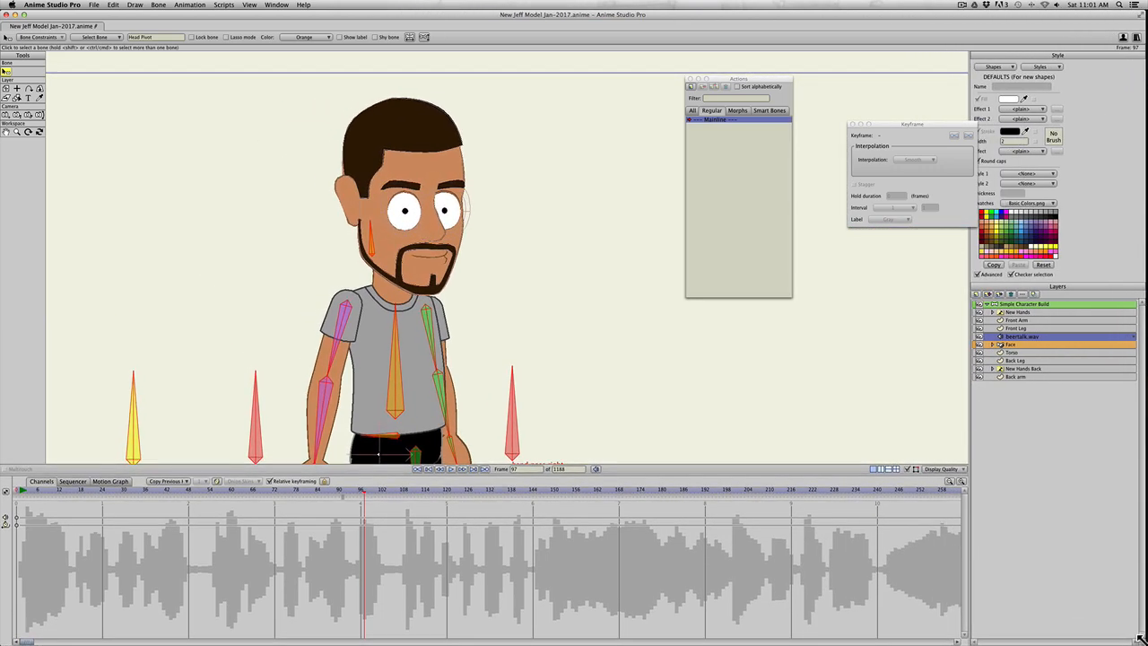
{"action": "left_click", "coordinate": [19, 492]}
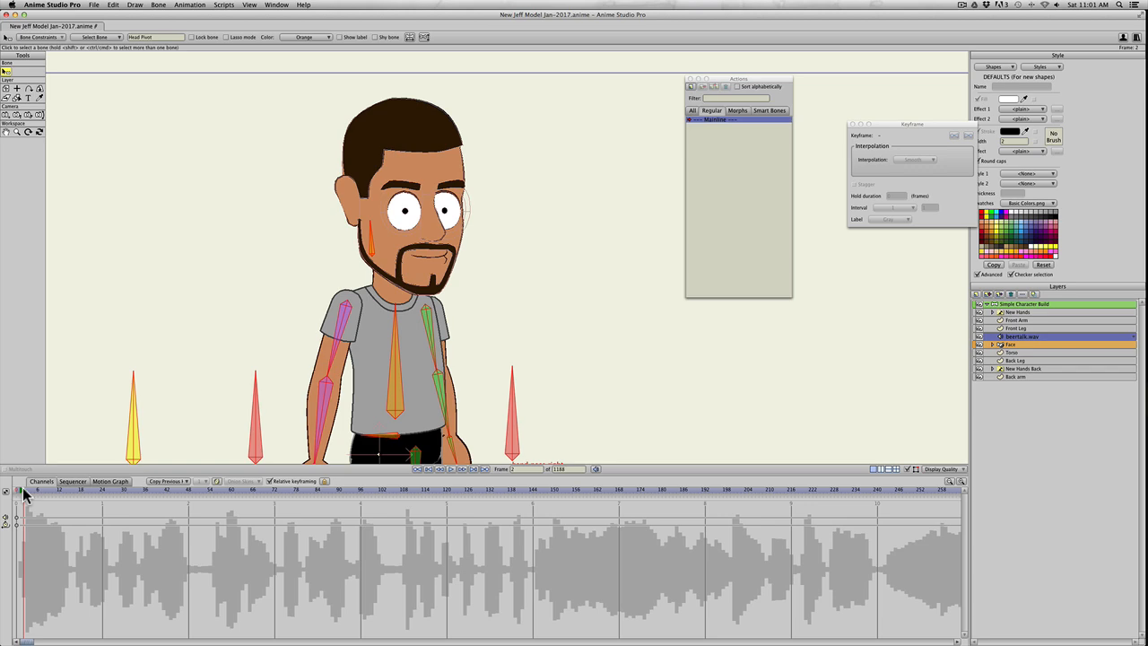
{"action": "left_click_drag", "start_coordinate": [24, 489], "coordinate": [111, 491]}
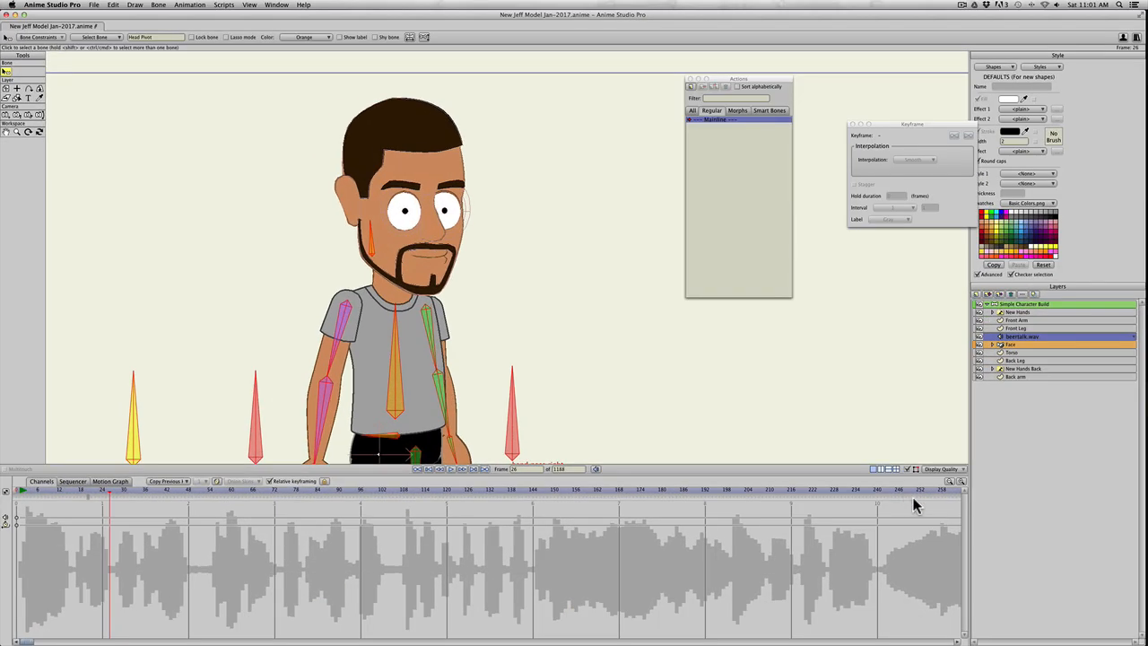
Step: Shrink the program window, play the audio onward from frame 26, stop playback and enlarge the window to fill the screen again
{"action": "left_click_drag", "start_coordinate": [1139, 640], "coordinate": [664, 463]}
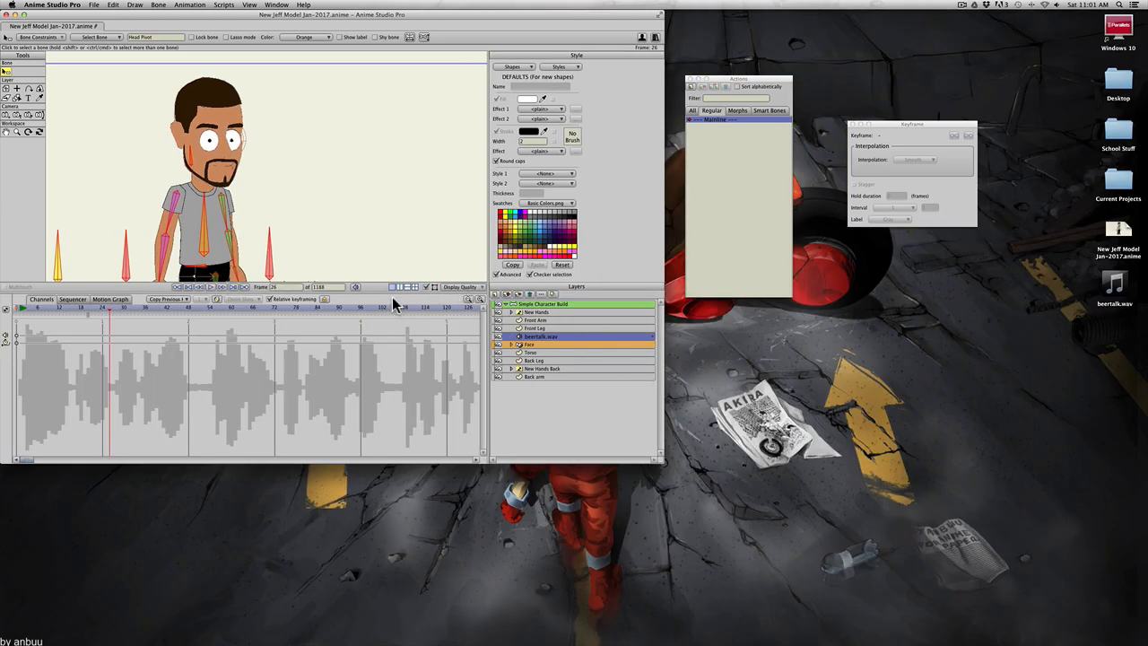
{"action": "left_click_drag", "start_coordinate": [659, 463], "coordinate": [603, 431]}
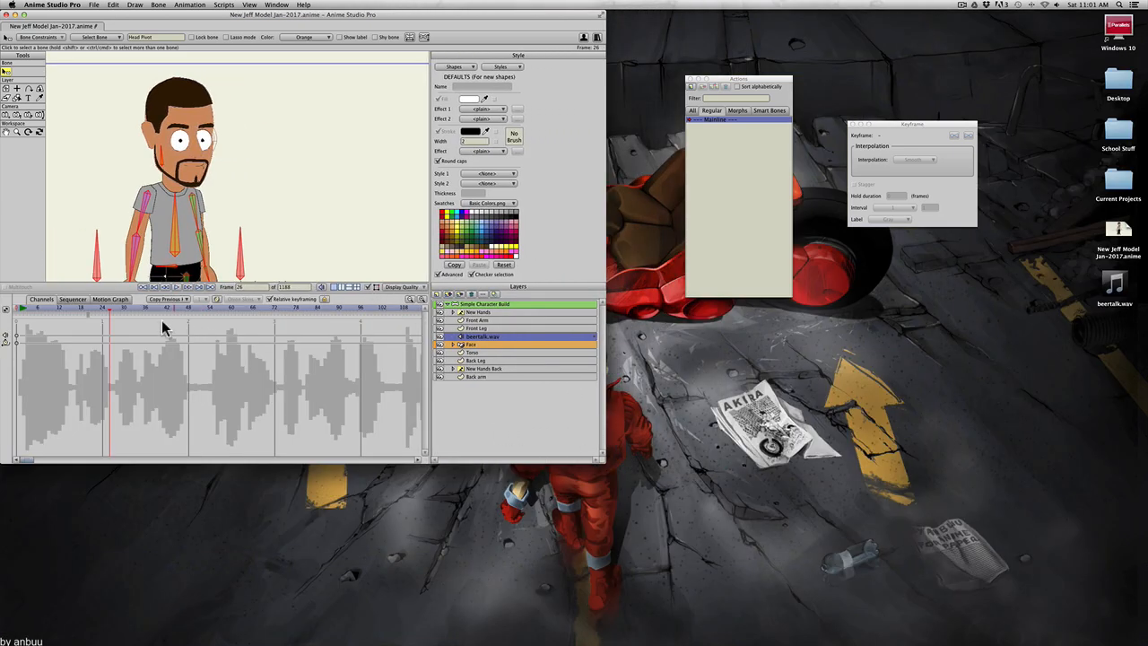
{"action": "key", "text": "space"}
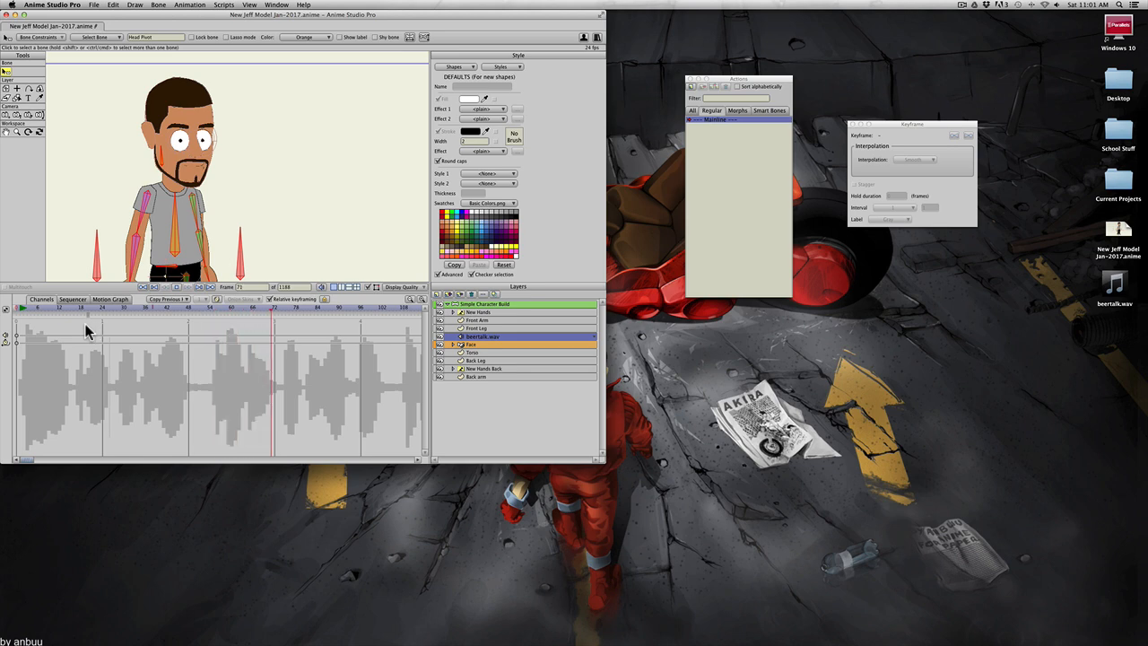
{"action": "key", "text": "space"}
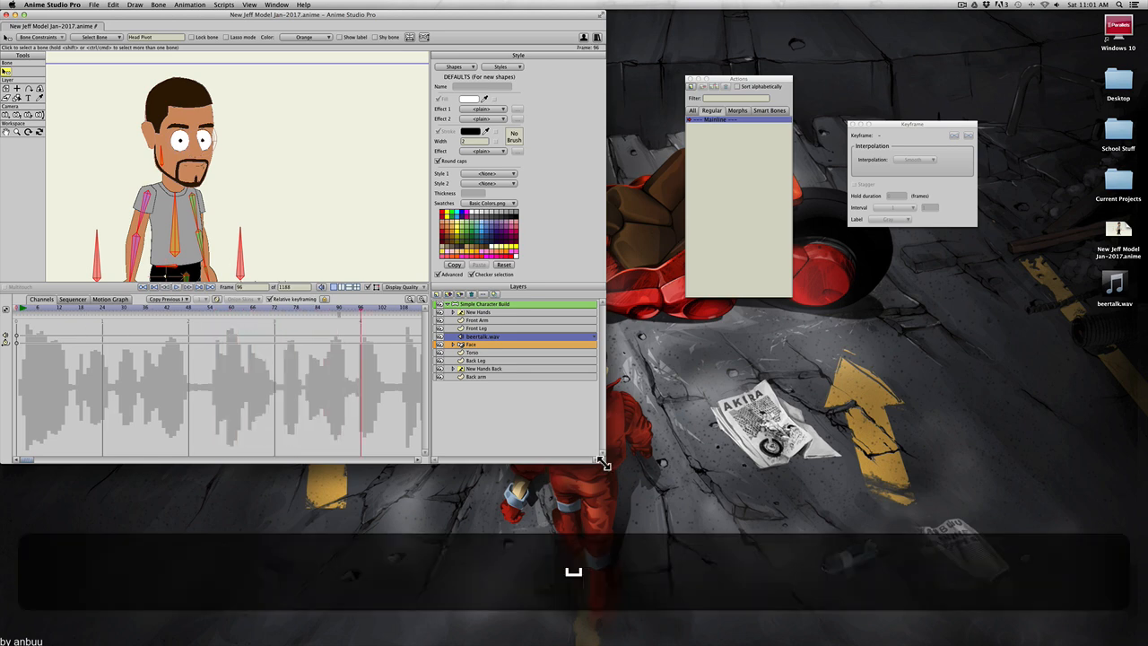
{"action": "left_click_drag", "start_coordinate": [604, 461], "coordinate": [1141, 638]}
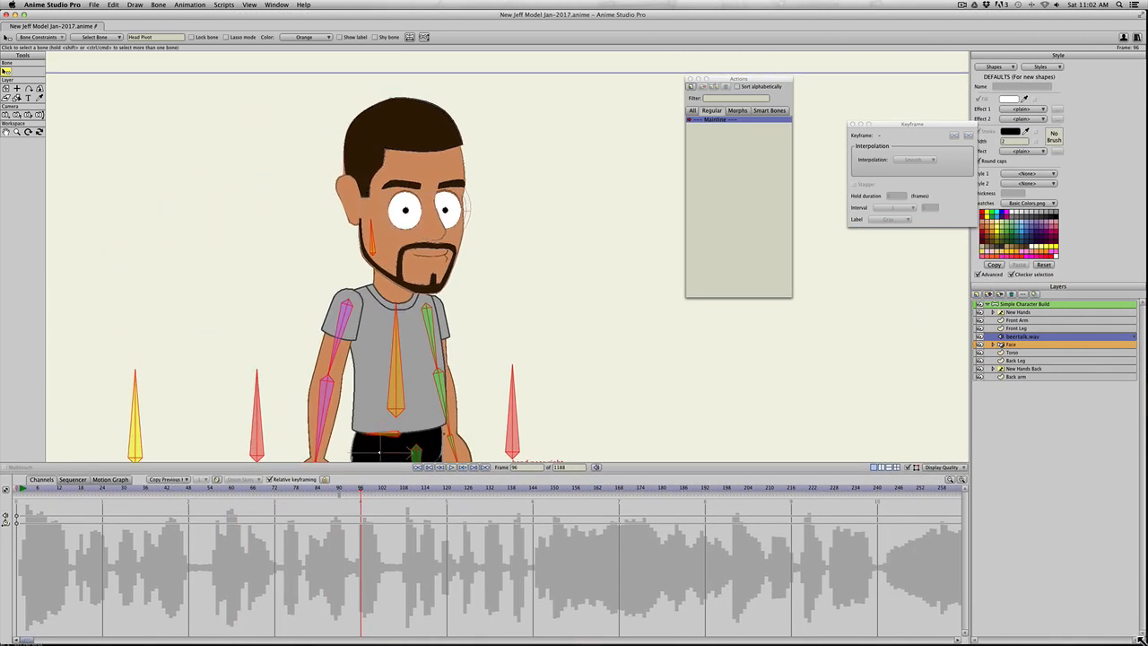
Step: Close the Keyframe window and select the Face layer with the timeline at frame 1
{"action": "left_click", "coordinate": [853, 124]}
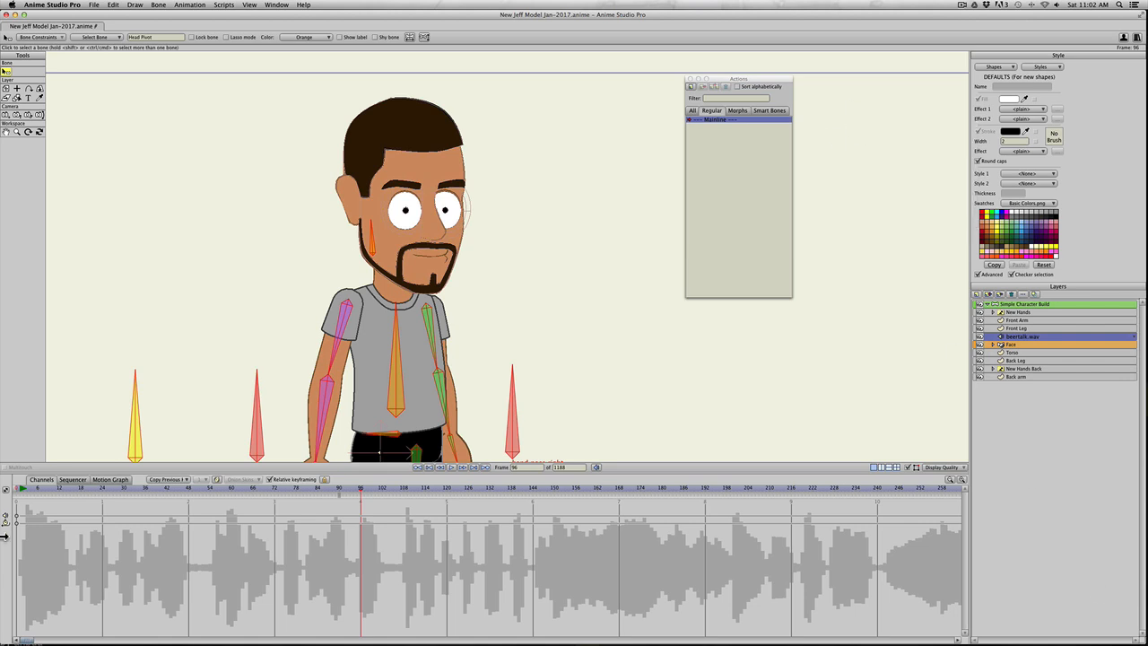
{"action": "left_click", "coordinate": [16, 490]}
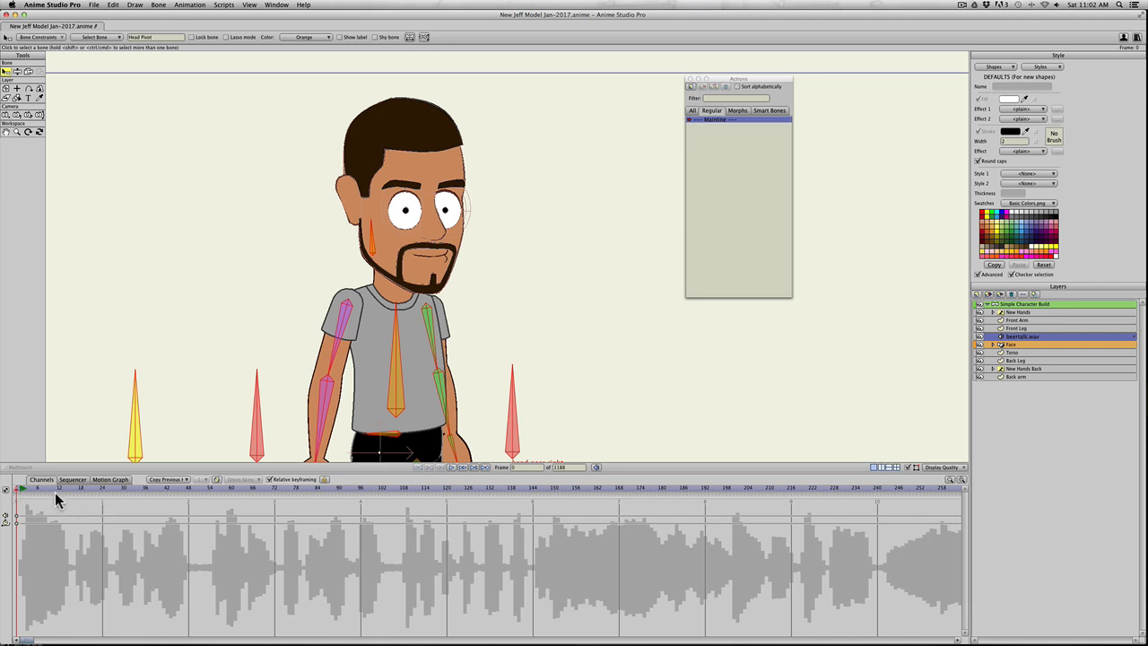
{"action": "left_click", "coordinate": [1012, 345]}
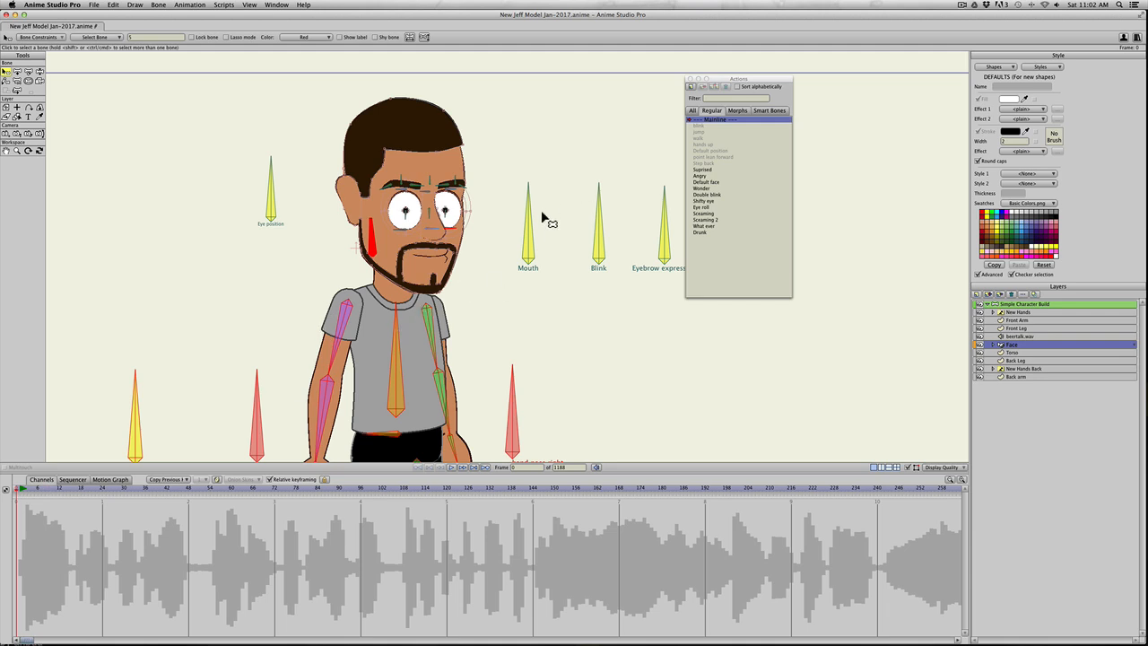
{"action": "left_click", "coordinate": [20, 490]}
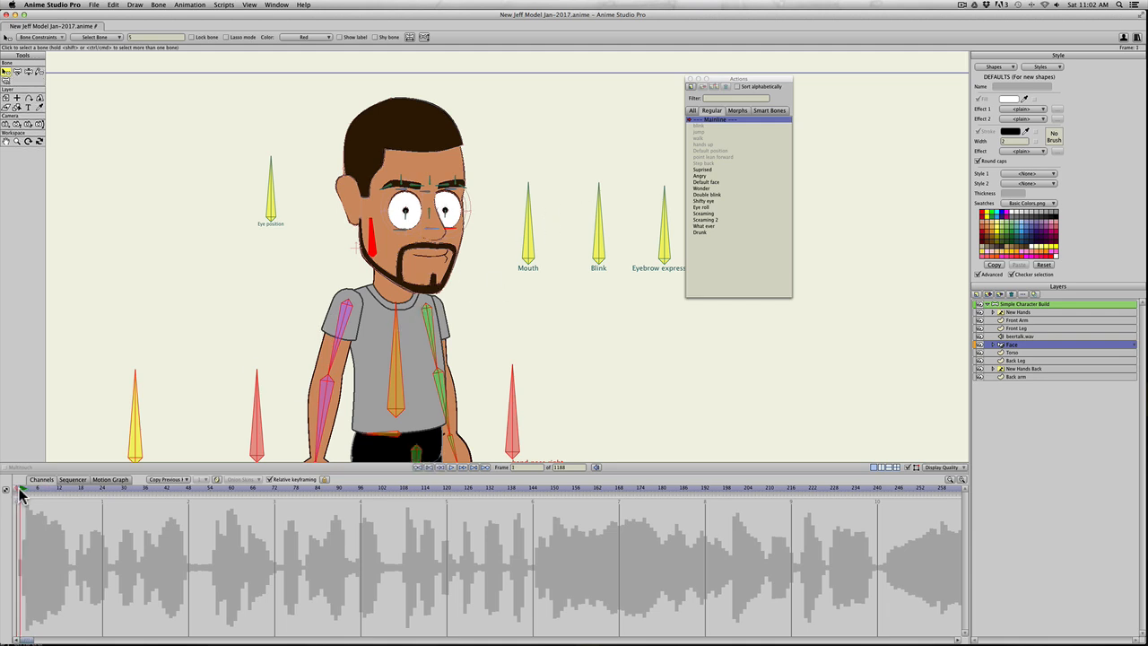
Step: Select the Mouth bone for transforming and set the frame 1 keyframe's interpolation to Step
{"action": "left_click", "coordinate": [528, 236]}
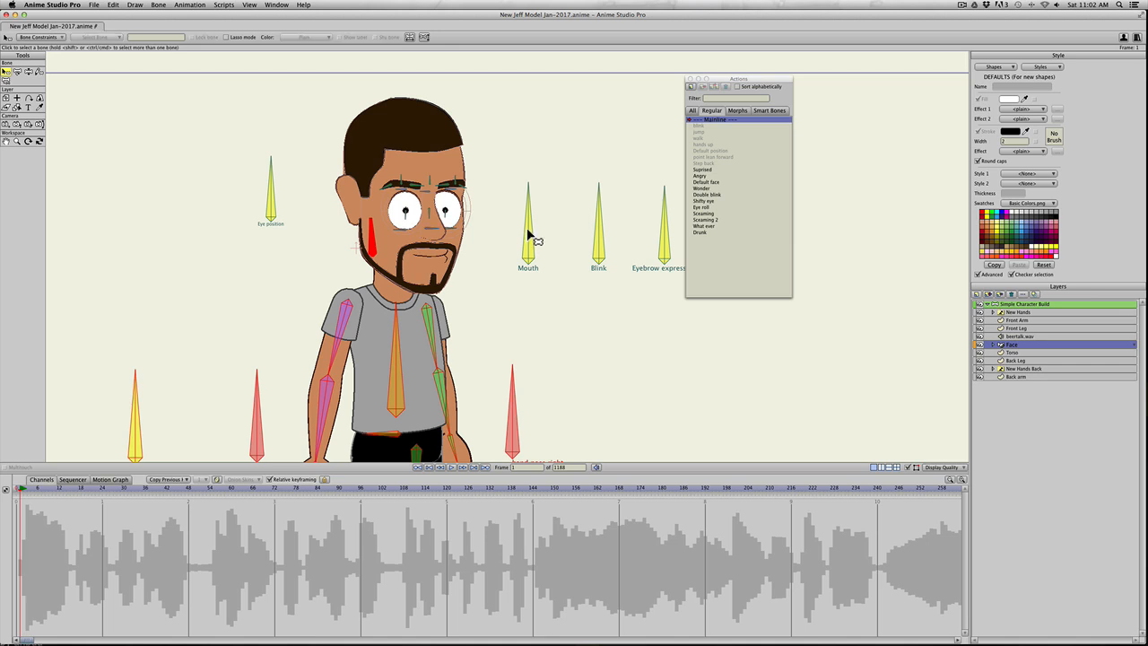
{"action": "key", "text": "b"}
{"action": "left_click", "coordinate": [527, 236]}
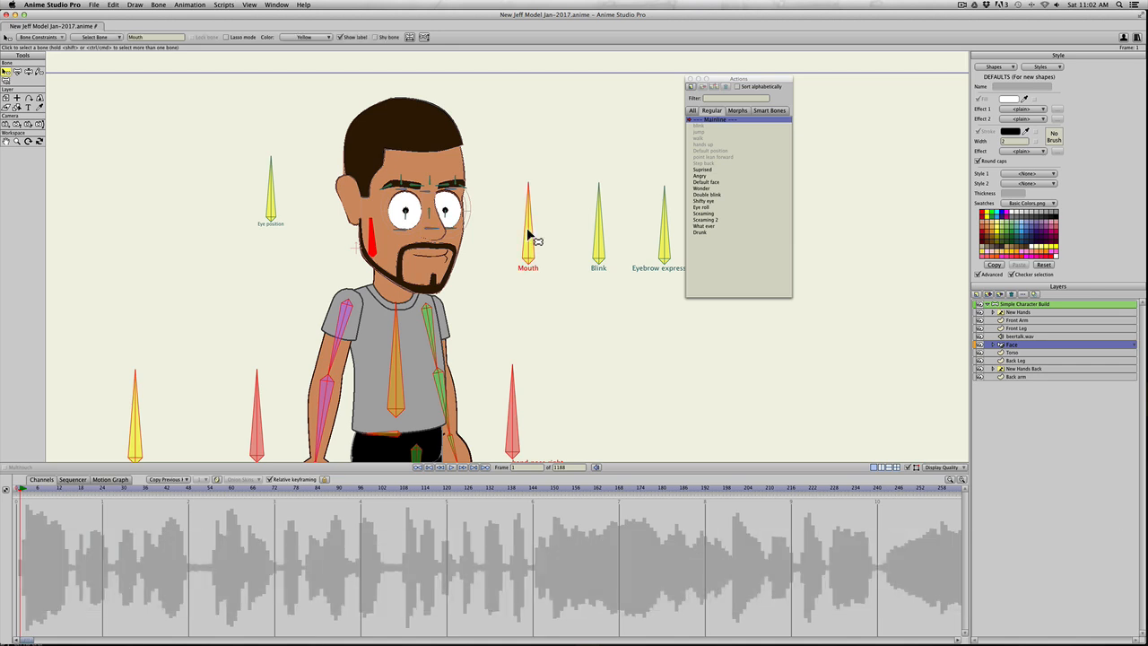
{"action": "key", "text": "t"}
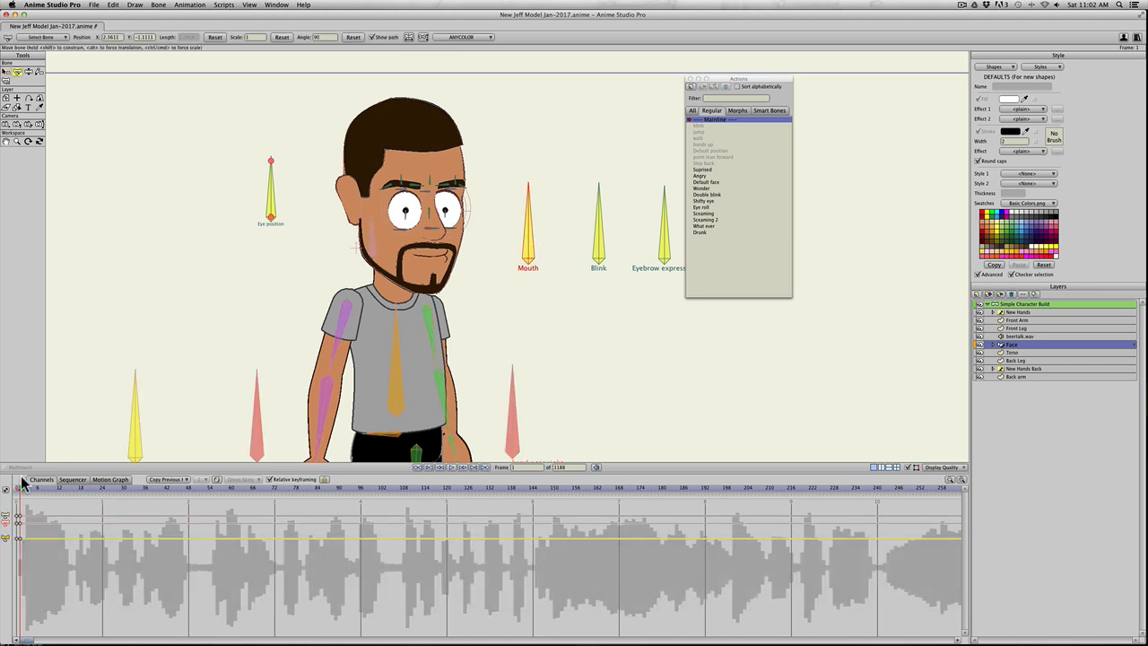
{"action": "right_click", "coordinate": [20, 538]}
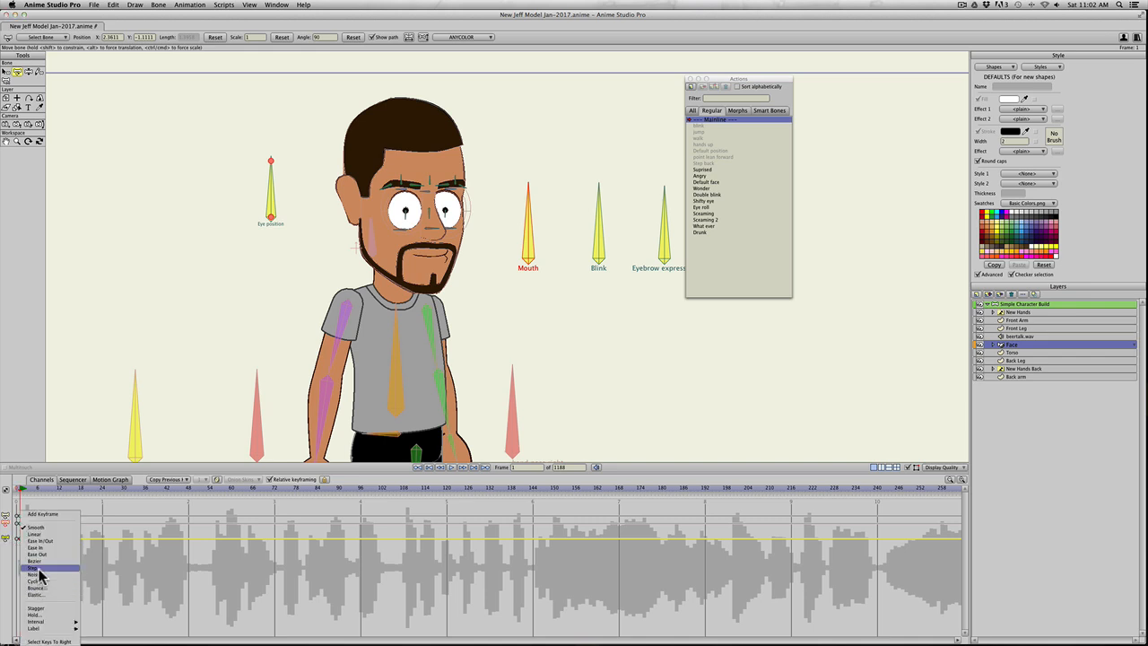
{"action": "left_click", "coordinate": [38, 568]}
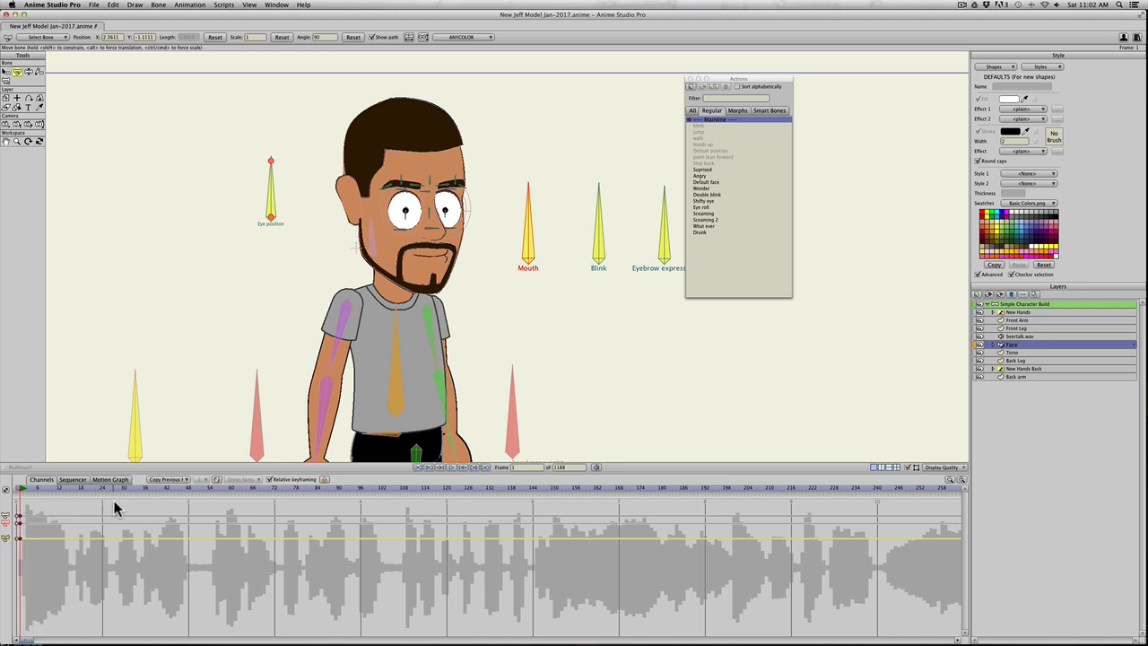
Step: Rotate the Mouth control bone to about 91° at frame 1 for a closed mouth
{"action": "left_click", "coordinate": [559, 225]}
{"action": "key", "text": "t"}
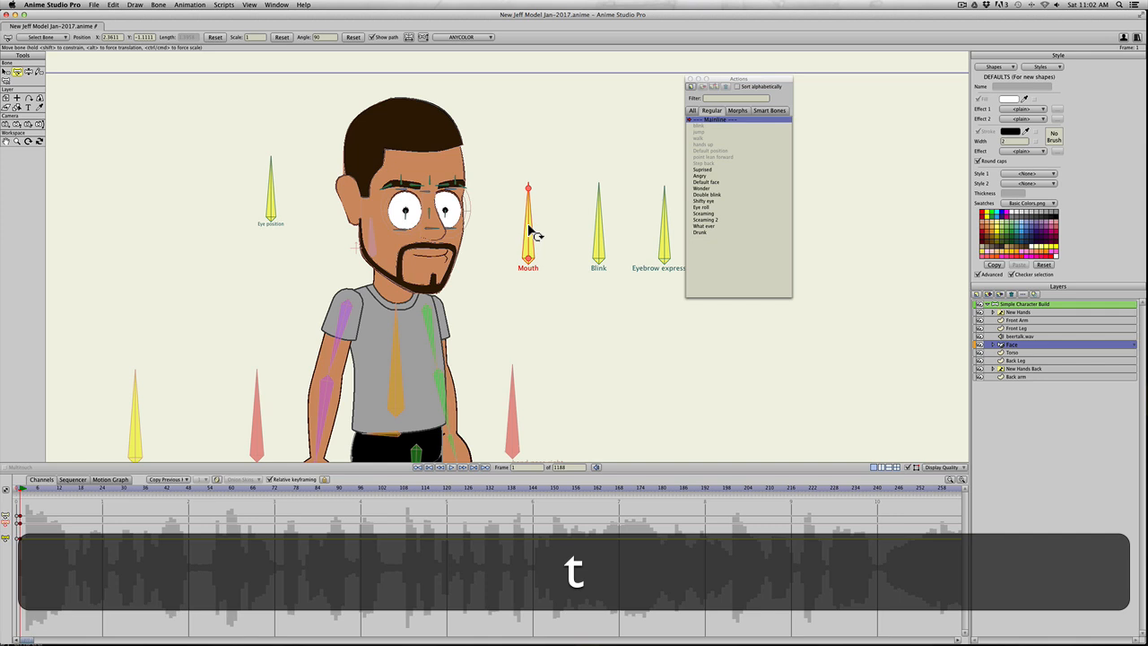
{"action": "mouse_move", "coordinate": [529, 231]}
{"action": "left_mouse_down"}
{"action": "mouse_move", "coordinate": [547, 219]}
{"action": "mouse_move", "coordinate": [554, 280]}
{"action": "mouse_move", "coordinate": [530, 236]}
{"action": "left_mouse_up"}
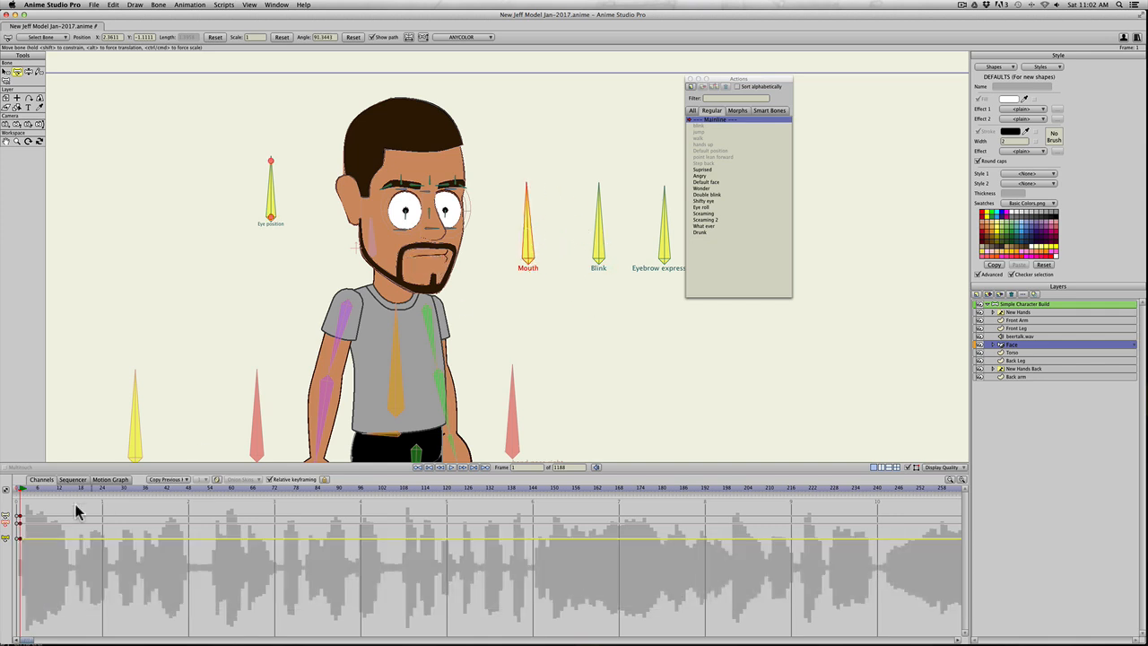
Step: Try mouth poses by rotating the Mouth bone to about 41° at frame 6 and about 77° at frame 2
{"action": "left_click", "coordinate": [37, 489]}
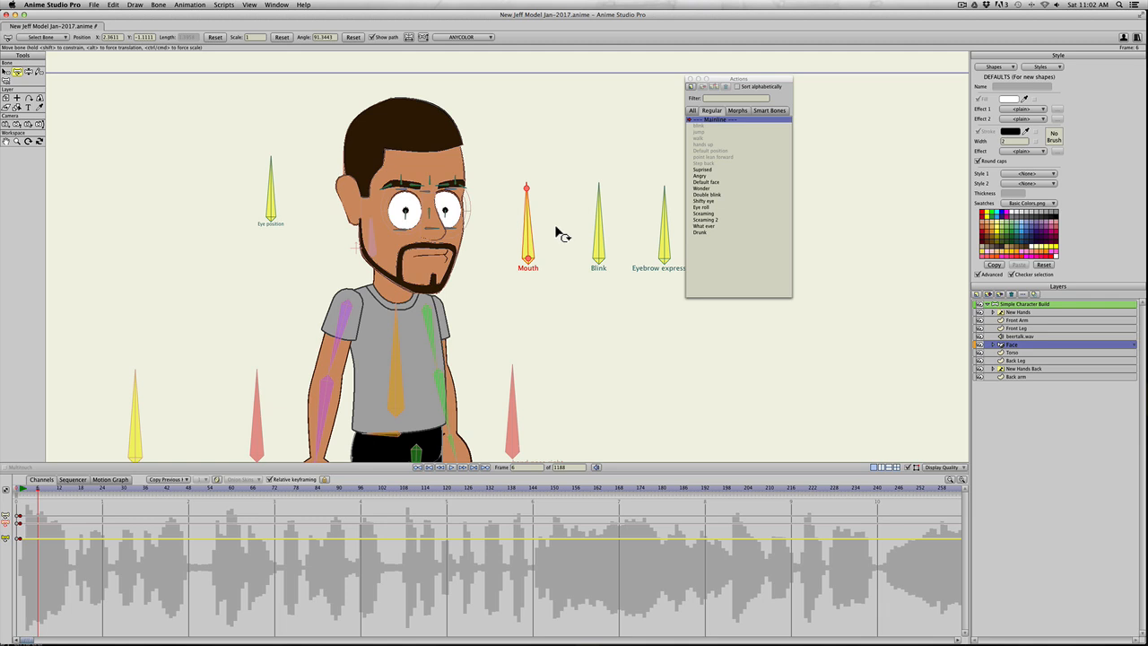
{"action": "left_click_drag", "start_coordinate": [535, 237], "coordinate": [553, 256]}
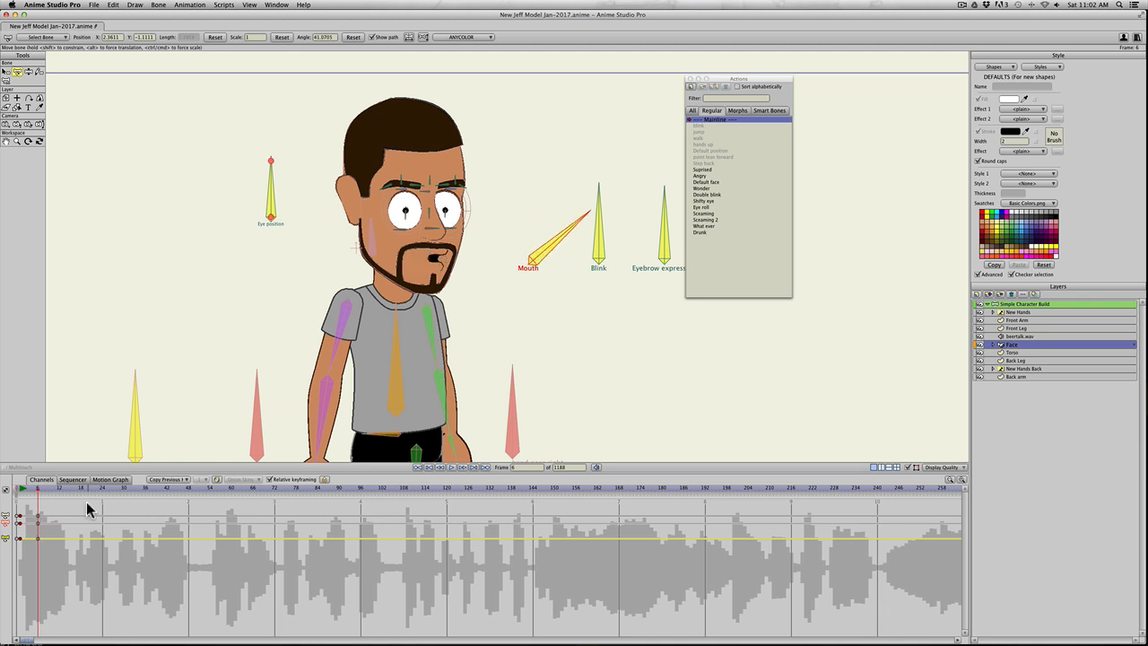
{"action": "left_click", "coordinate": [29, 490]}
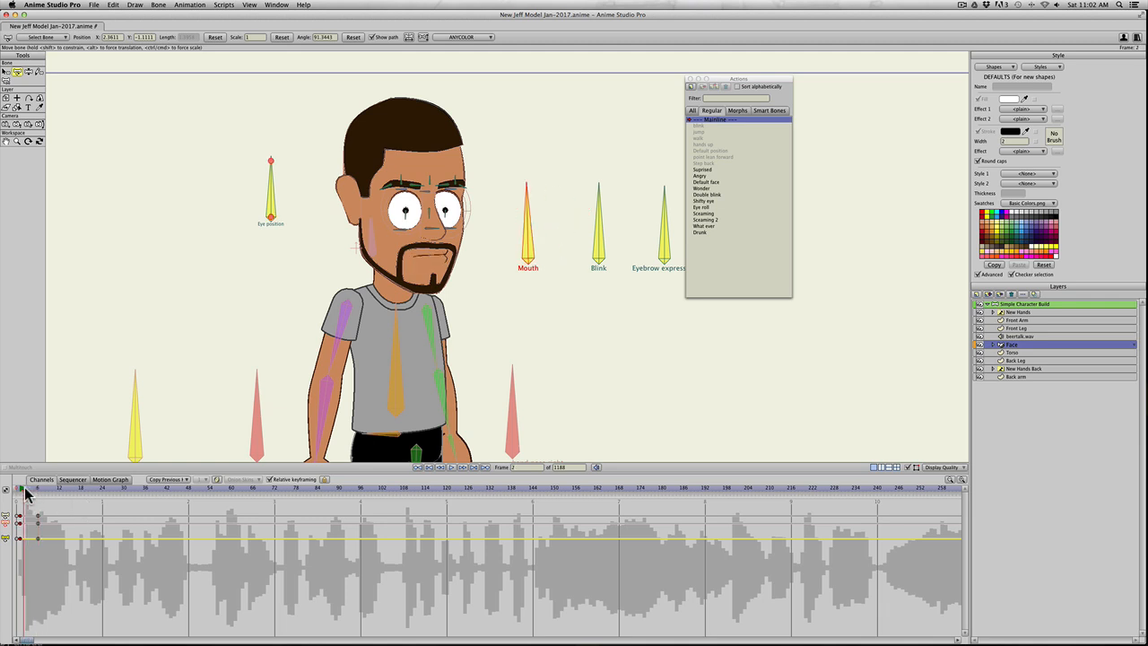
{"action": "left_click_drag", "start_coordinate": [535, 204], "coordinate": [544, 235]}
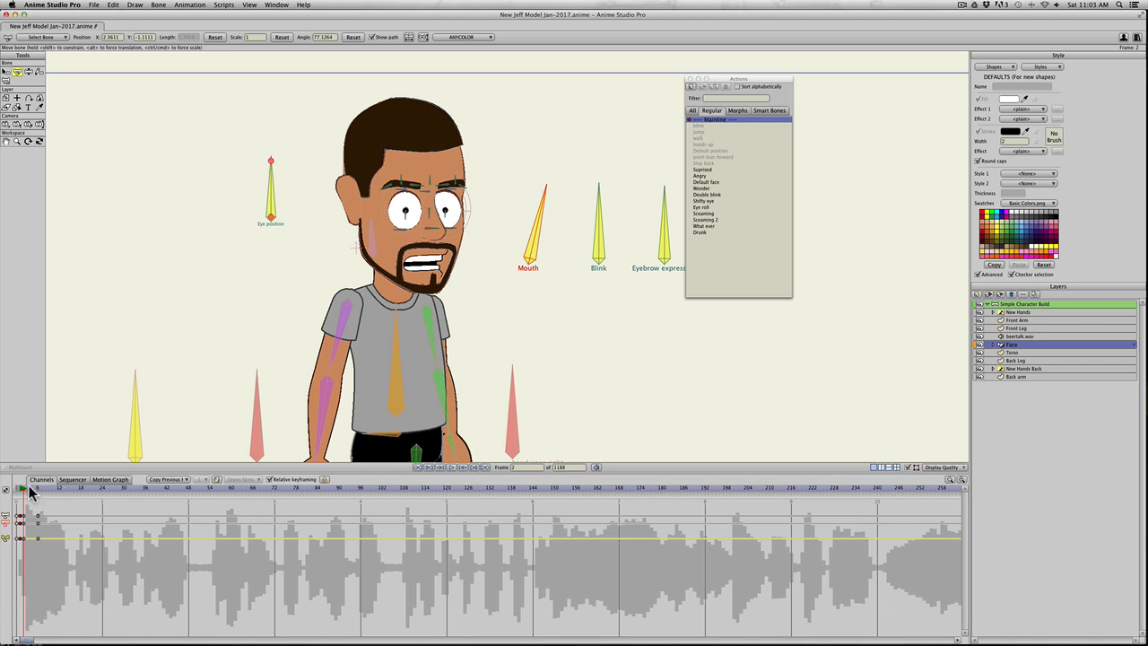
Step: Scrub frames 2 to 5 to check the mouth poses, and delete the Mouth keyframes after frame 1
{"action": "mouse_move", "coordinate": [24, 496]}
{"action": "left_mouse_down"}
{"action": "mouse_move", "coordinate": [42, 496]}
{"action": "mouse_move", "coordinate": [30, 513]}
{"action": "left_mouse_up"}
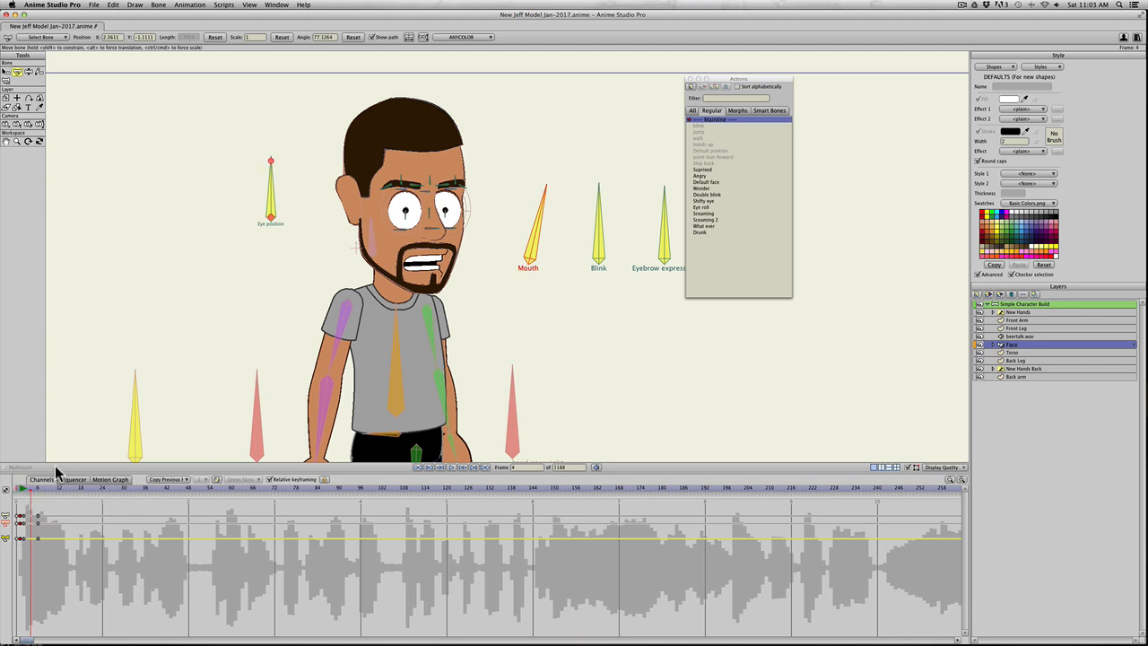
{"action": "left_click", "coordinate": [24, 492]}
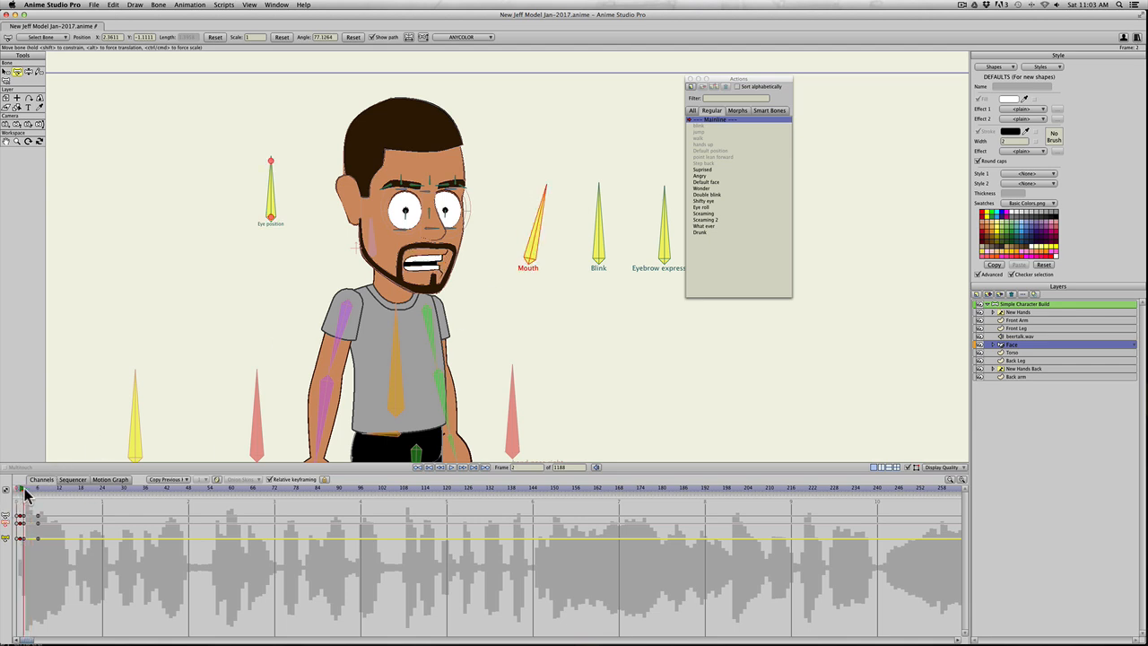
{"action": "left_click_drag", "start_coordinate": [25, 491], "coordinate": [36, 493]}
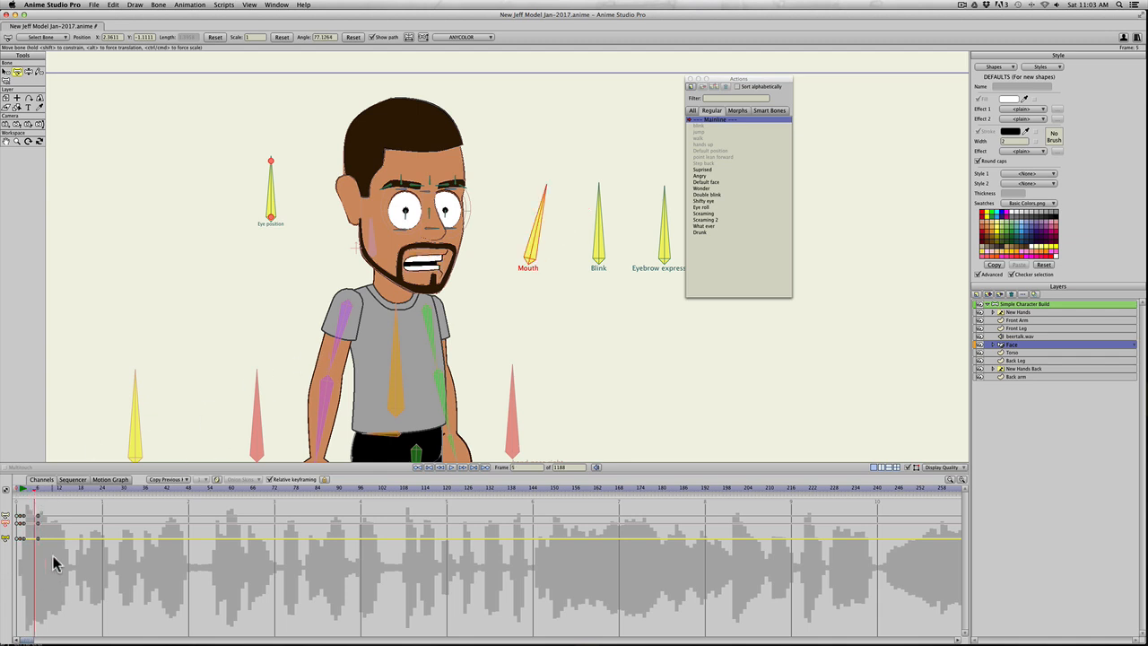
{"action": "left_click_drag", "start_coordinate": [54, 563], "coordinate": [27, 513]}
{"action": "key", "text": "BackSpace"}
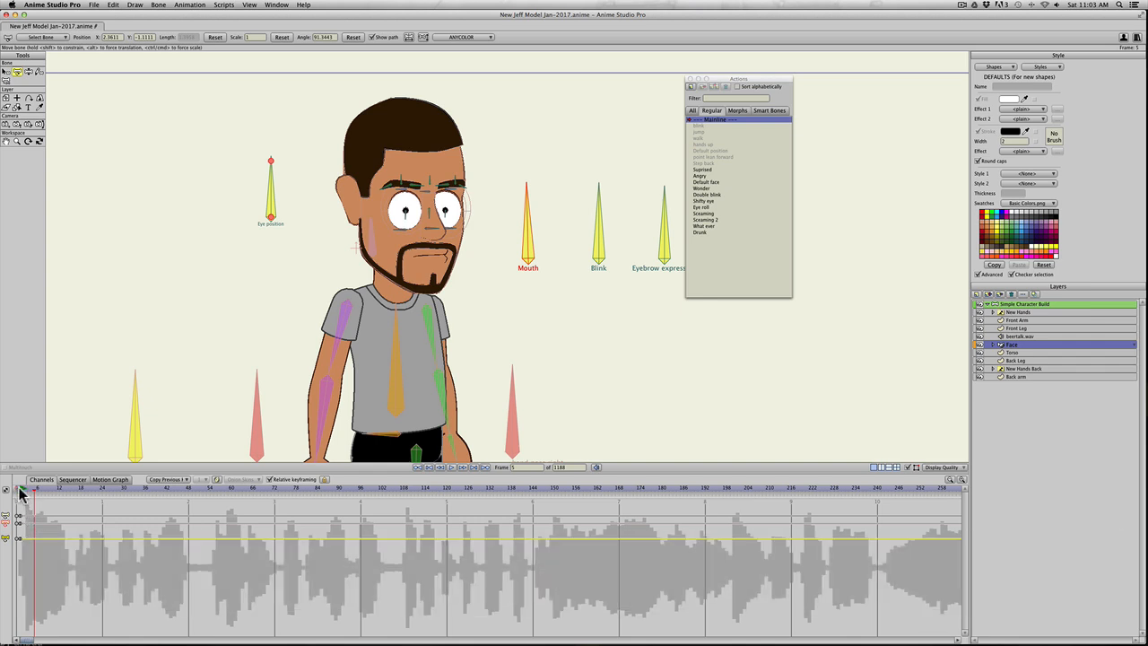
Step: Play the dialogue from frame 2 to hear its opening words, and stop playback
{"action": "left_click", "coordinate": [20, 488]}
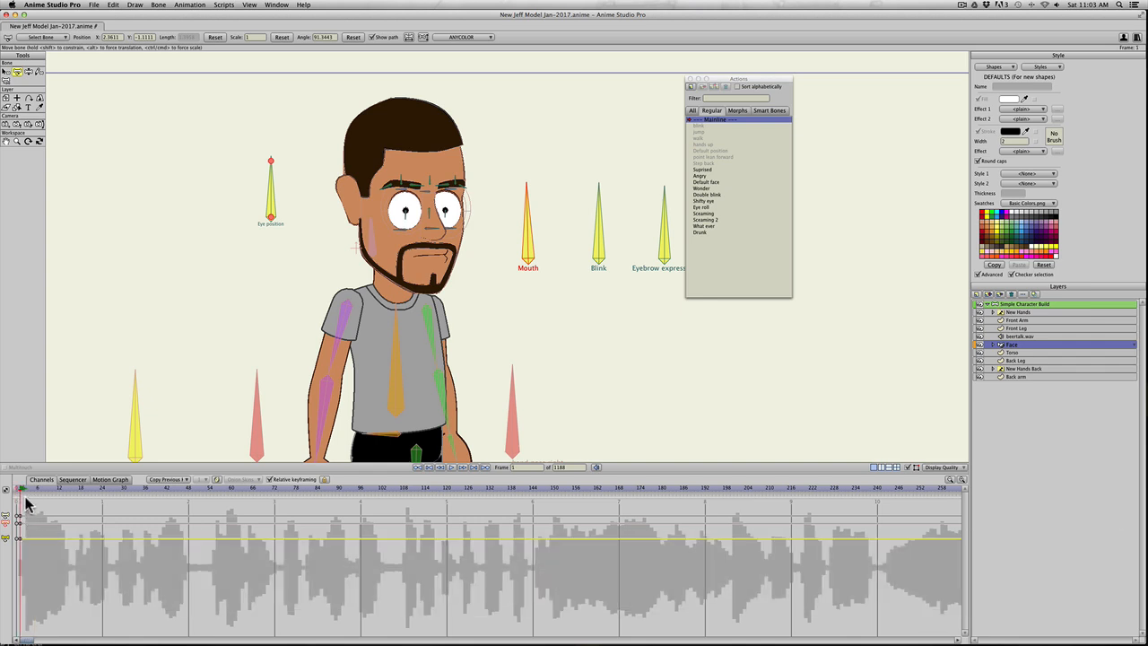
{"action": "key", "text": "Right"}
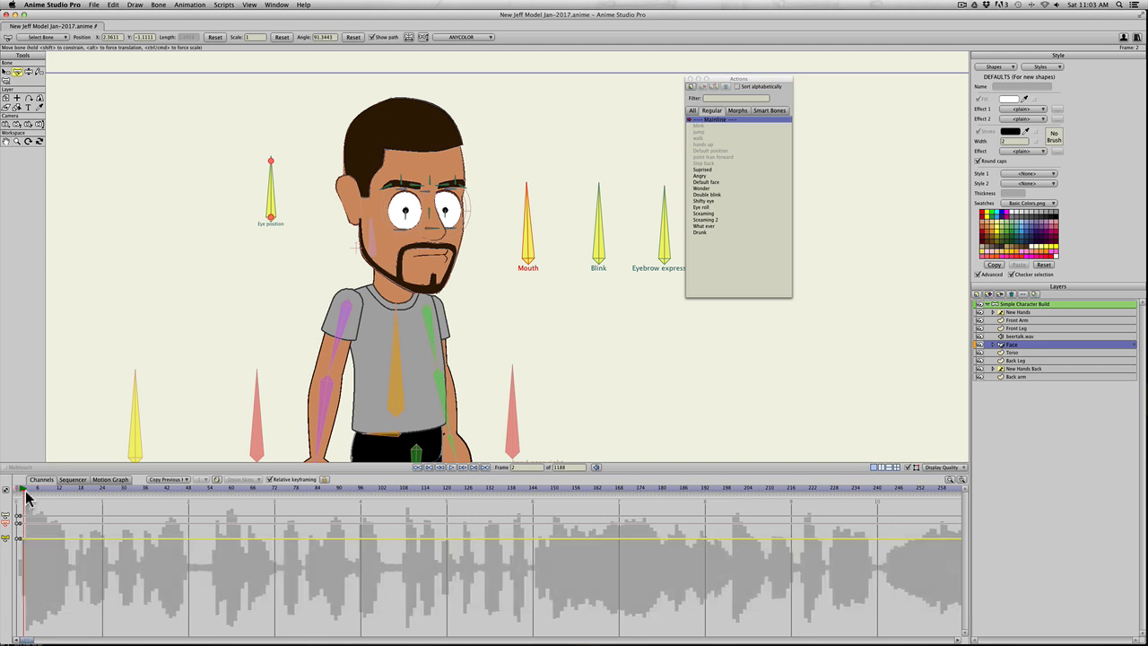
{"action": "key", "text": "space"}
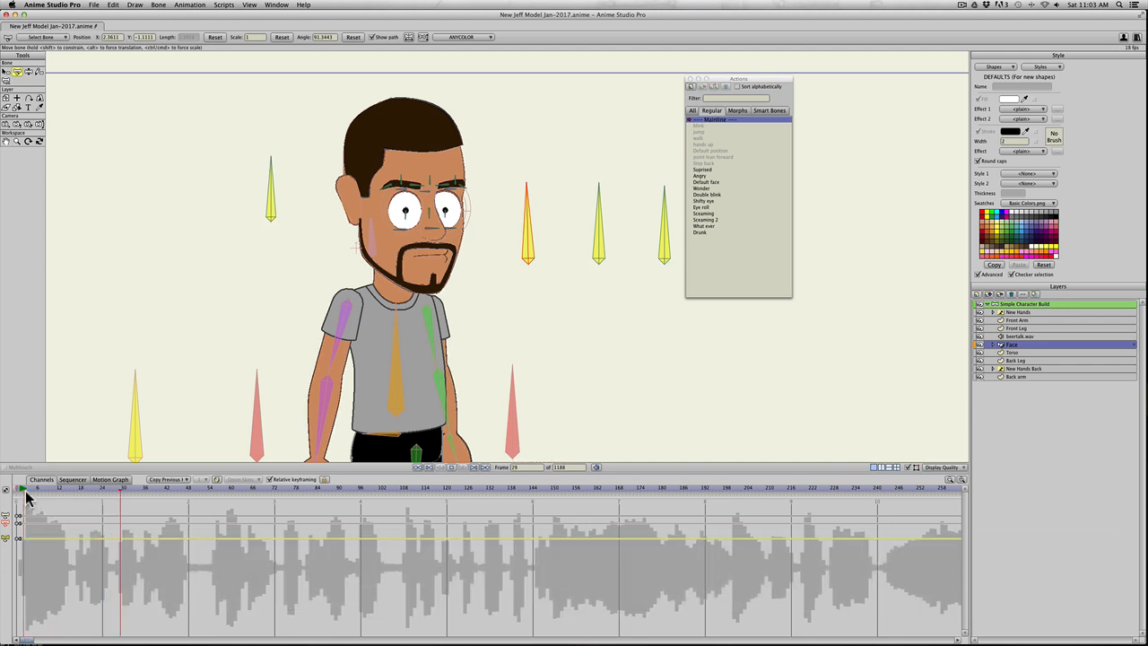
{"action": "key", "text": "space"}
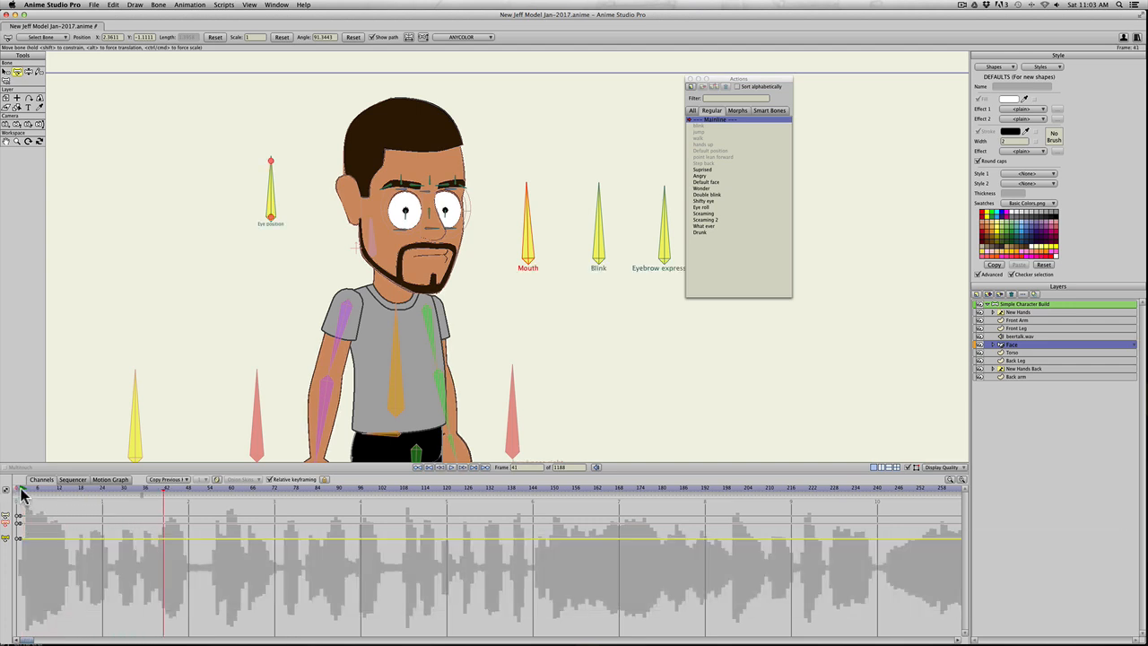
Step: Rotate the Mouth bone to about 65° at frame 3 for an open mouth, and advance to frame 9
{"action": "left_click", "coordinate": [20, 490]}
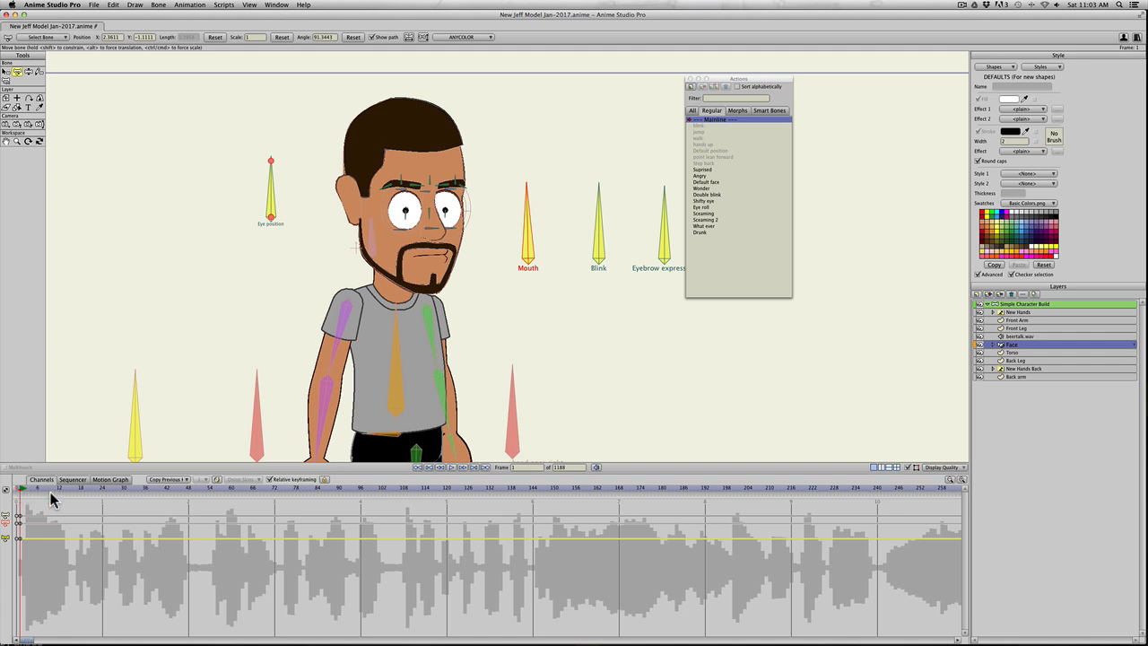
{"action": "key", "text": "Right"}
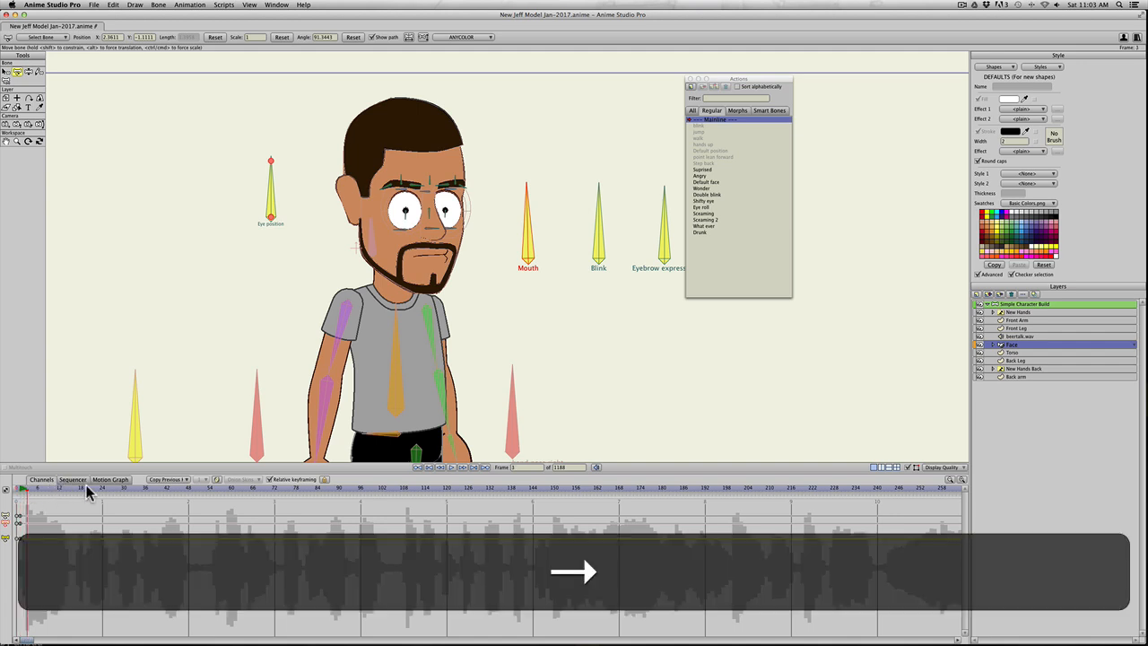
{"action": "mouse_move", "coordinate": [538, 220]}
{"action": "left_mouse_down"}
{"action": "mouse_move", "coordinate": [533, 231]}
{"action": "mouse_move", "coordinate": [549, 235]}
{"action": "left_mouse_up"}
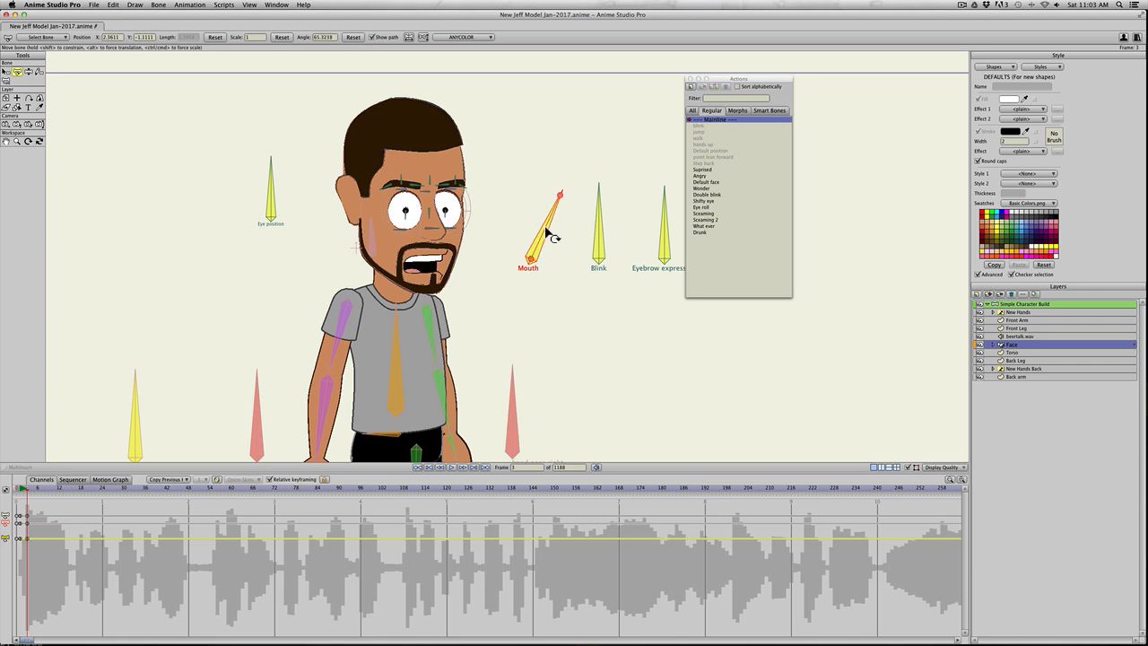
{"action": "key", "text": "Right"}
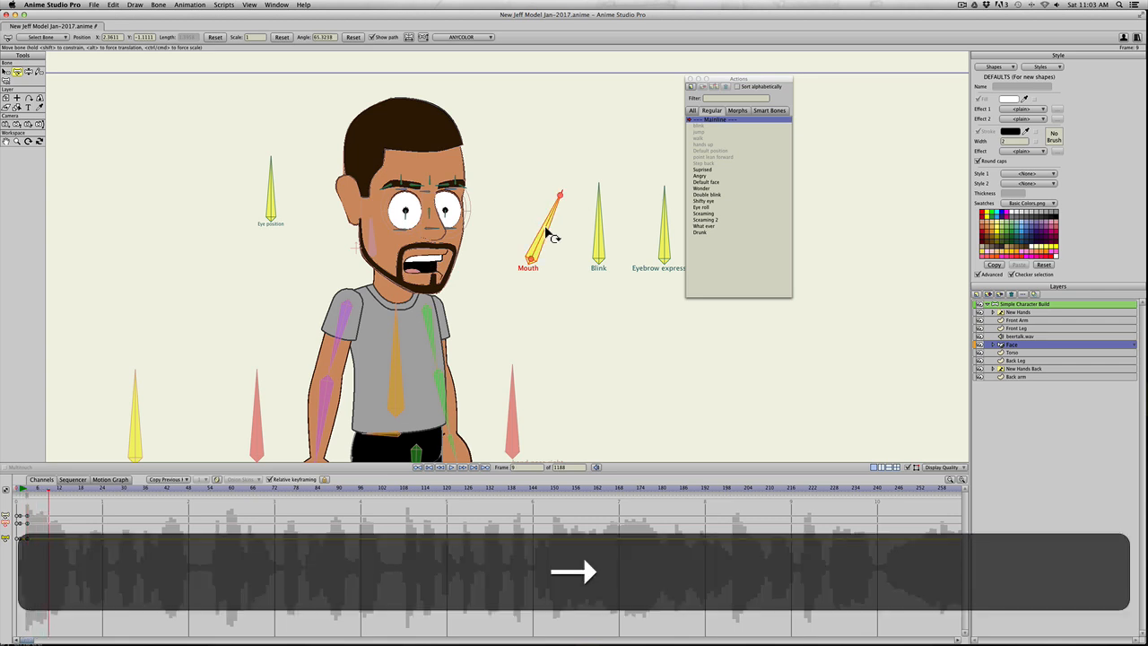
Step: Close the mouth by rotating the Mouth bone to about 90° at frame 9, and rotate it to about 75° at frame 10
{"action": "left_click_drag", "start_coordinate": [549, 226], "coordinate": [535, 218]}
{"action": "key", "text": "Right"}
{"action": "key", "text": "Right"}
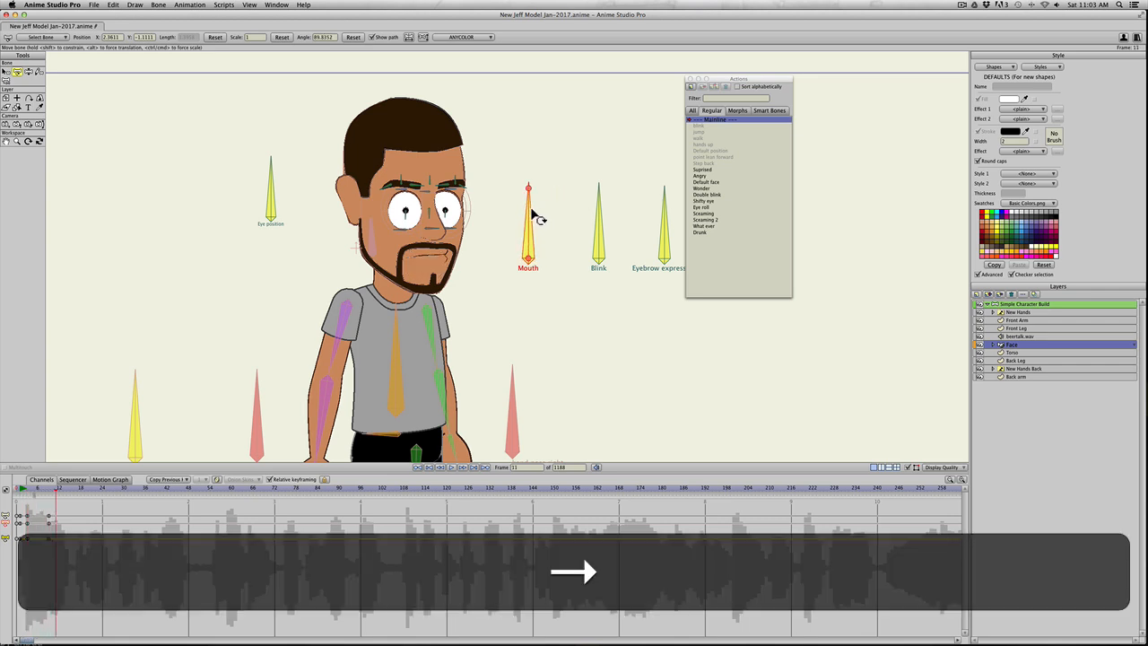
{"action": "key", "text": "Left"}
{"action": "left_click_drag", "start_coordinate": [536, 218], "coordinate": [551, 224]}
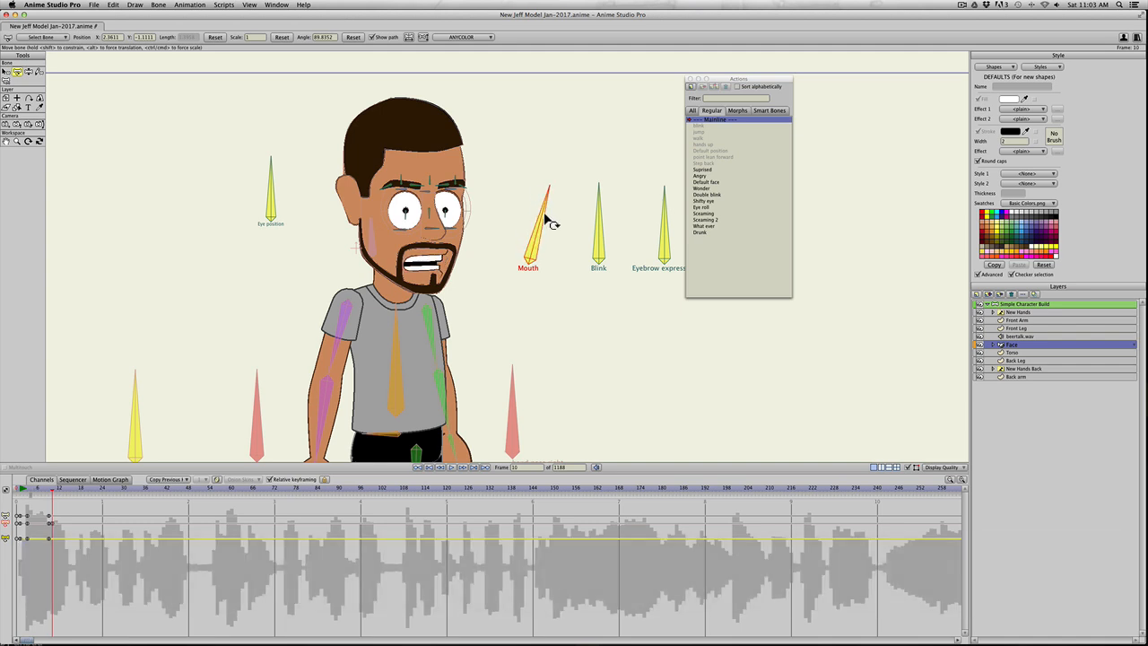
Step: Rotate the Mouth bone to about 84° at frame 14 and to about 74° at frame 17
{"action": "key", "text": "Right"}
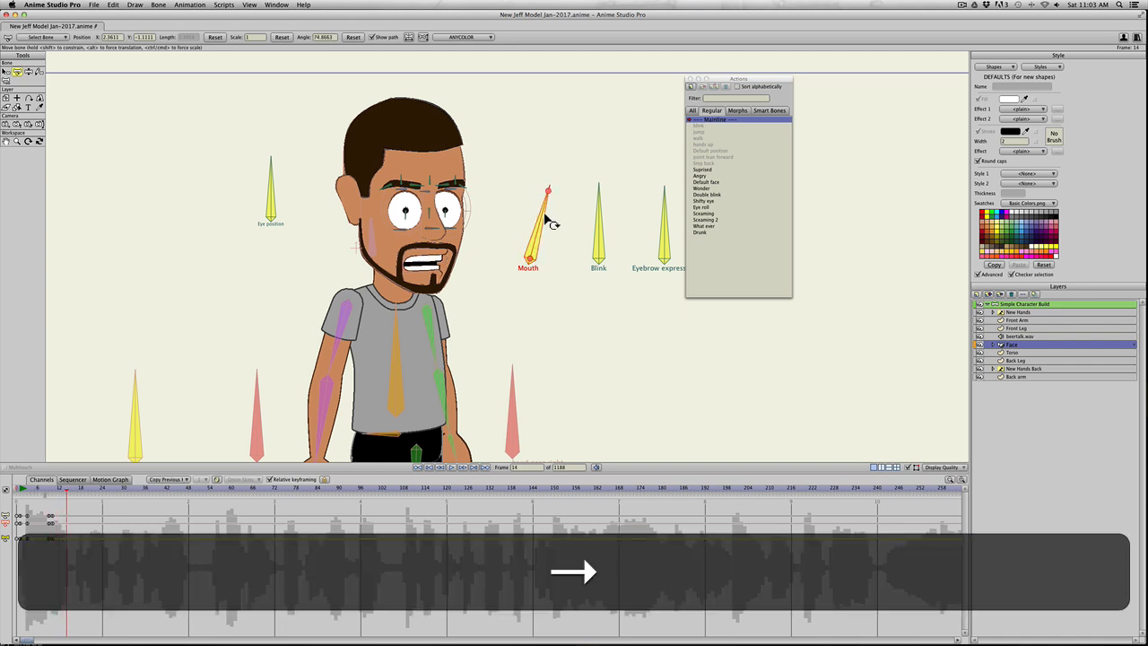
{"action": "left_click_drag", "start_coordinate": [549, 222], "coordinate": [541, 220]}
{"action": "key", "text": "Right"}
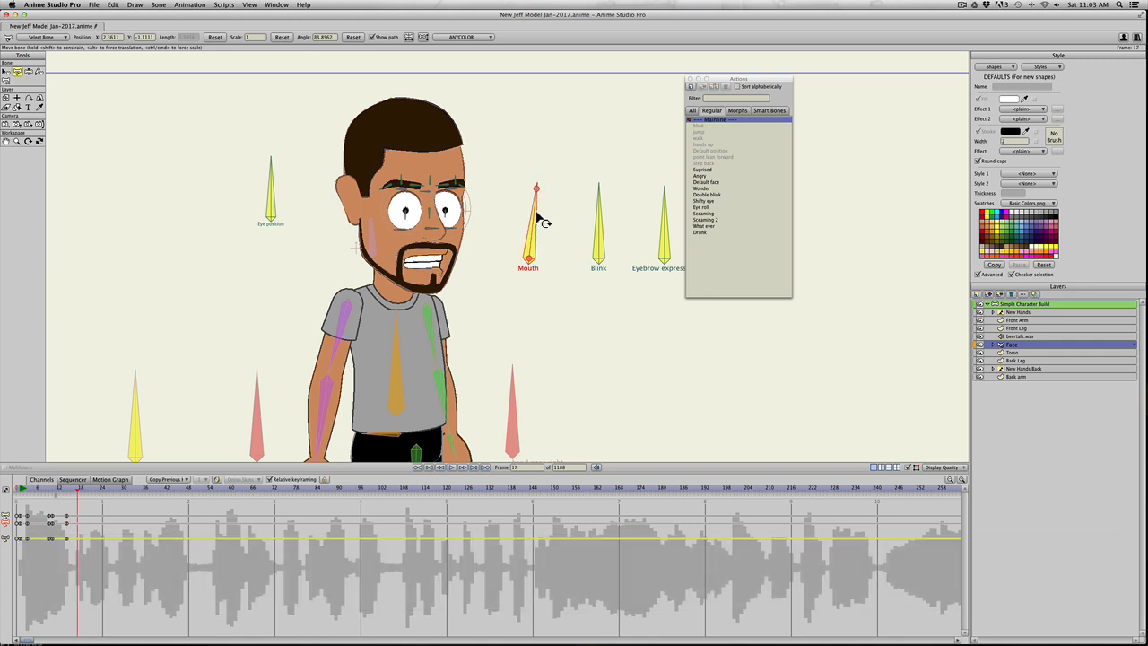
{"action": "key", "text": "Right"}
{"action": "key", "text": "Left"}
{"action": "left_click_drag", "start_coordinate": [541, 216], "coordinate": [534, 214]}
Step: Close the mouth at frame 19 by rotating the Mouth bone to about 88°, and reopen it to about 77° at frame 21
{"action": "key", "text": "Right"}
{"action": "key", "text": "Right"}
{"action": "key", "text": "Right"}
{"action": "key", "text": "Left"}
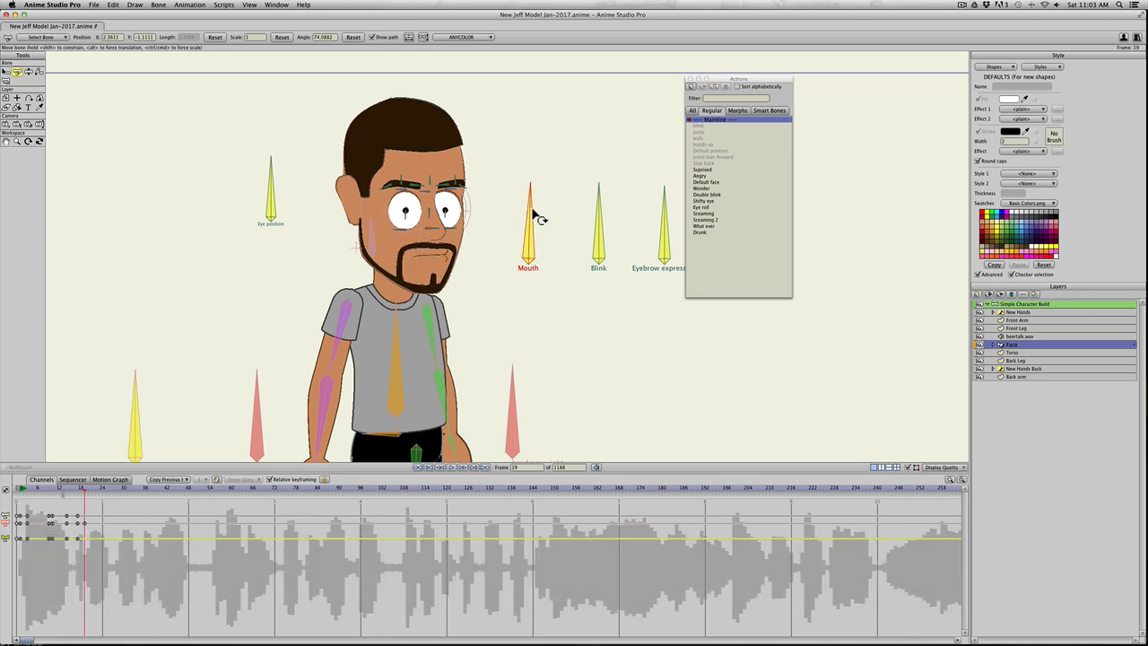
{"action": "key", "text": "Right"}
{"action": "key", "text": "Right"}
{"action": "key", "text": "Right"}
{"action": "key", "text": "Left"}
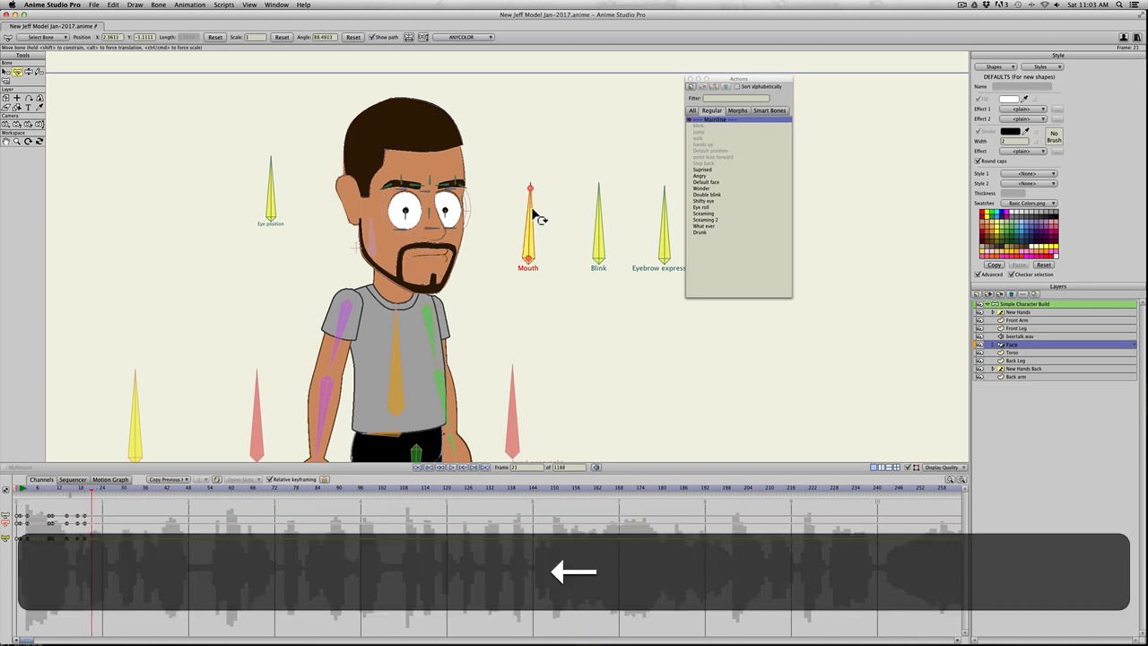
{"action": "left_click_drag", "start_coordinate": [533, 210], "coordinate": [541, 216]}
Step: Rotate the Mouth bone to about 37° at frame 23 for a small, rounded mouth shape
{"action": "key", "text": "Right"}
{"action": "key", "text": "Right"}
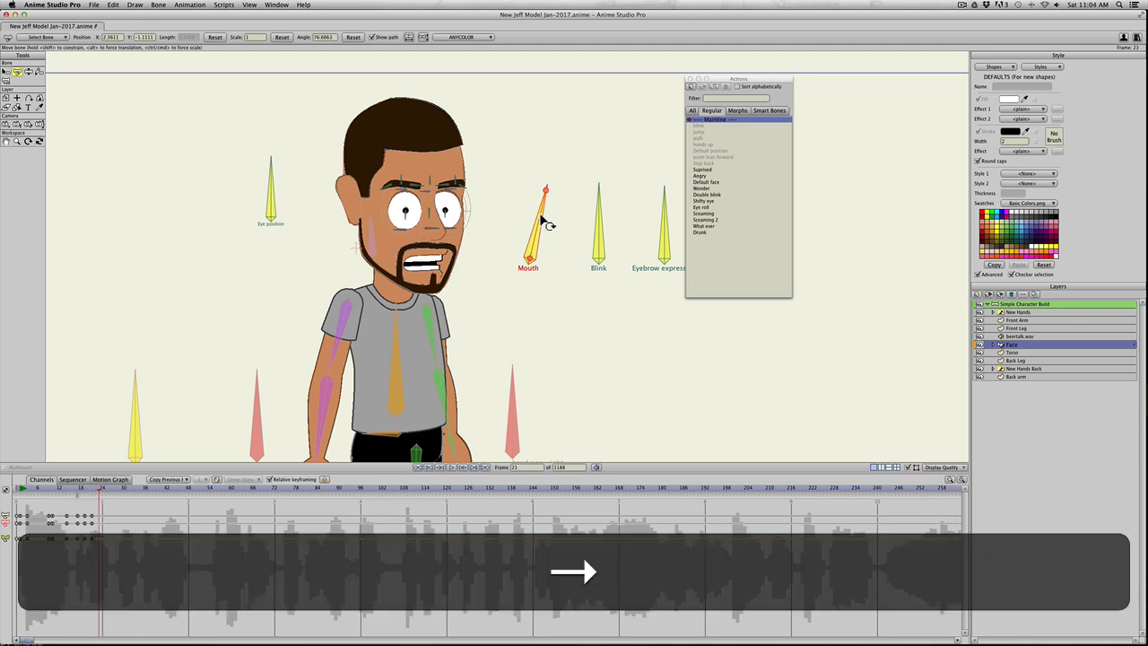
{"action": "left_click_drag", "start_coordinate": [544, 222], "coordinate": [562, 239]}
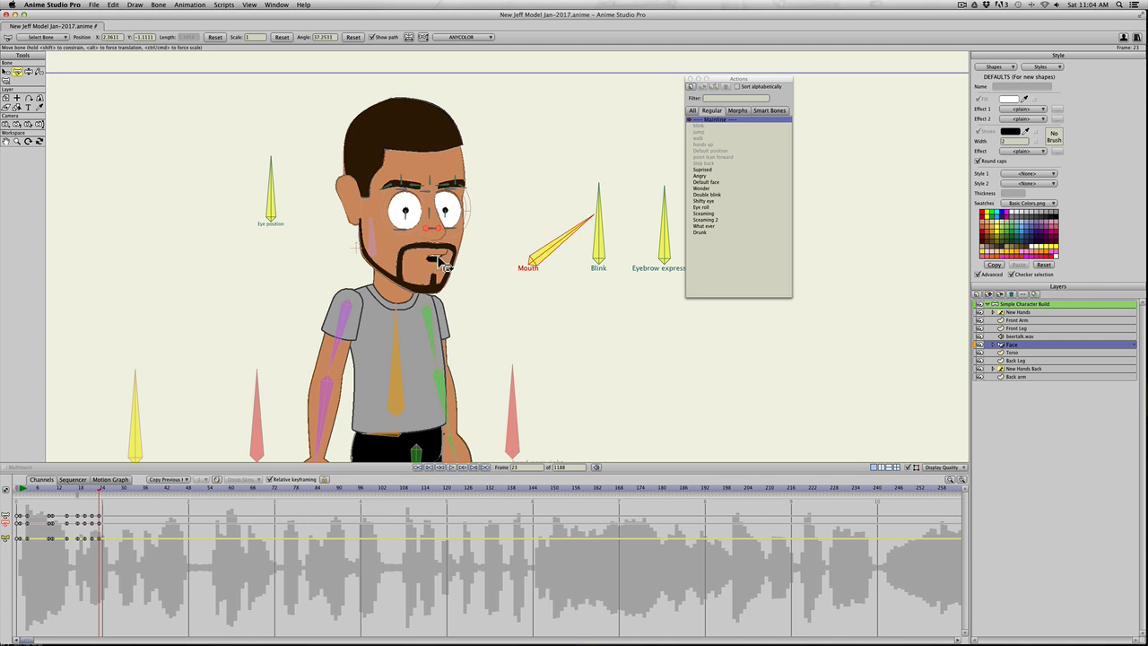
Step: Scrub back and forth around frame 25 to hear the dialogue, and close the mouth at frame 26 with the Mouth bone at about 90°
{"action": "key", "text": "Right"}
{"action": "key", "text": "Right"}
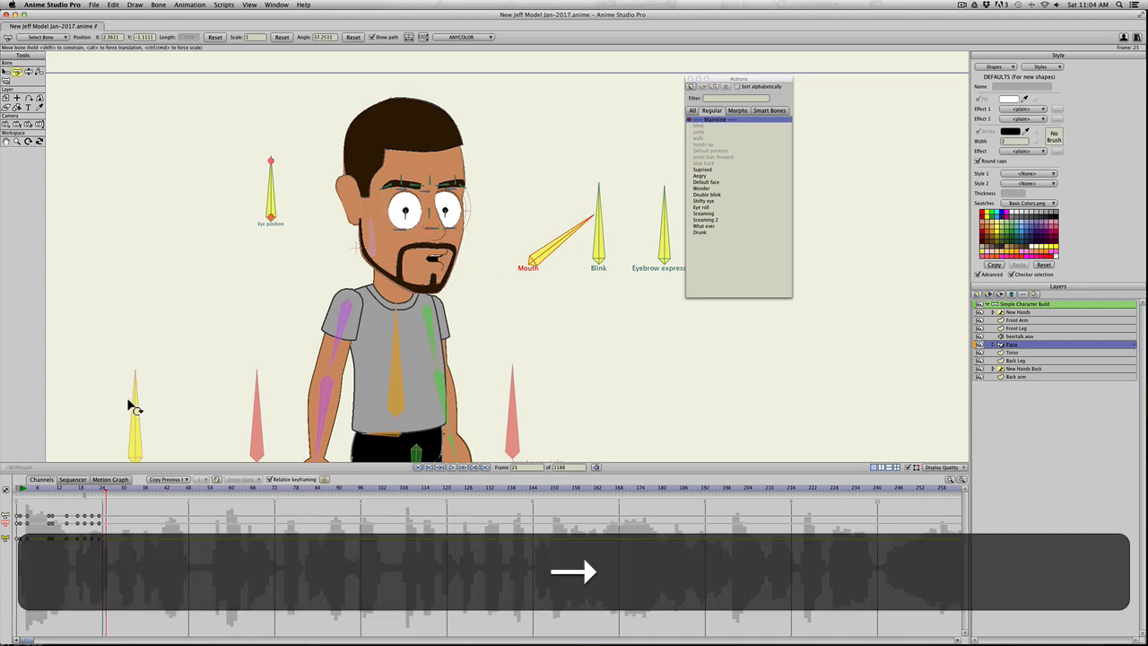
{"action": "key", "text": "Right"}
{"action": "key", "text": "Right"}
{"action": "key", "text": "Right"}
{"action": "key", "text": "Right"}
{"action": "key", "text": "Left"}
{"action": "key", "text": "Left"}
{"action": "key", "text": "Left"}
{"action": "key", "text": "Left"}
{"action": "key", "text": "Left"}
{"action": "key", "text": "Left"}
{"action": "key", "text": "Right"}
{"action": "key", "text": "Right"}
{"action": "left_click_drag", "start_coordinate": [569, 243], "coordinate": [528, 216]}
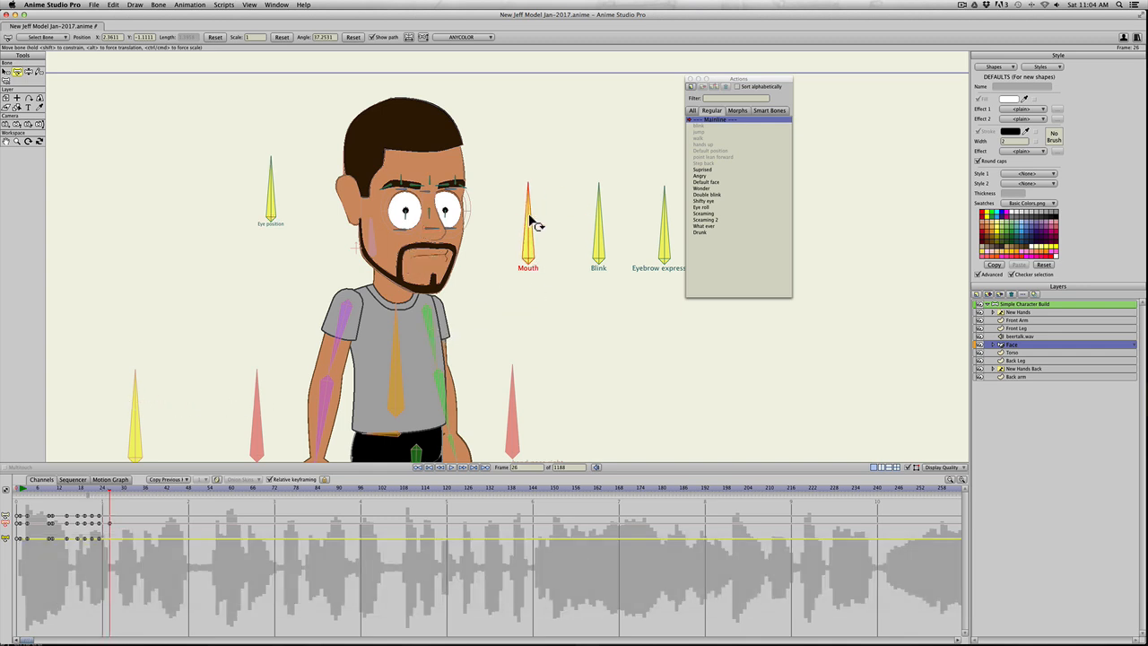
Step: Rotate the Mouth bone to about 80° at frame 29 and open the mouth to about 65° at frame 31
{"action": "key", "text": "Right"}
{"action": "key", "text": "Right"}
{"action": "key", "text": "Right"}
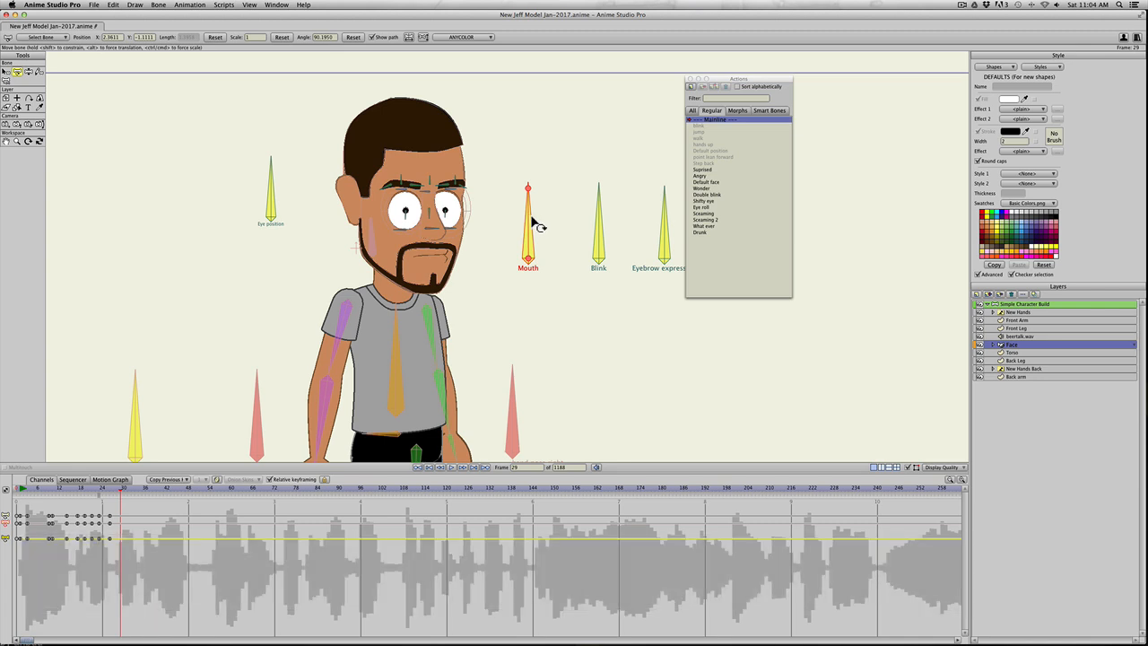
{"action": "left_click_drag", "start_coordinate": [530, 218], "coordinate": [541, 220]}
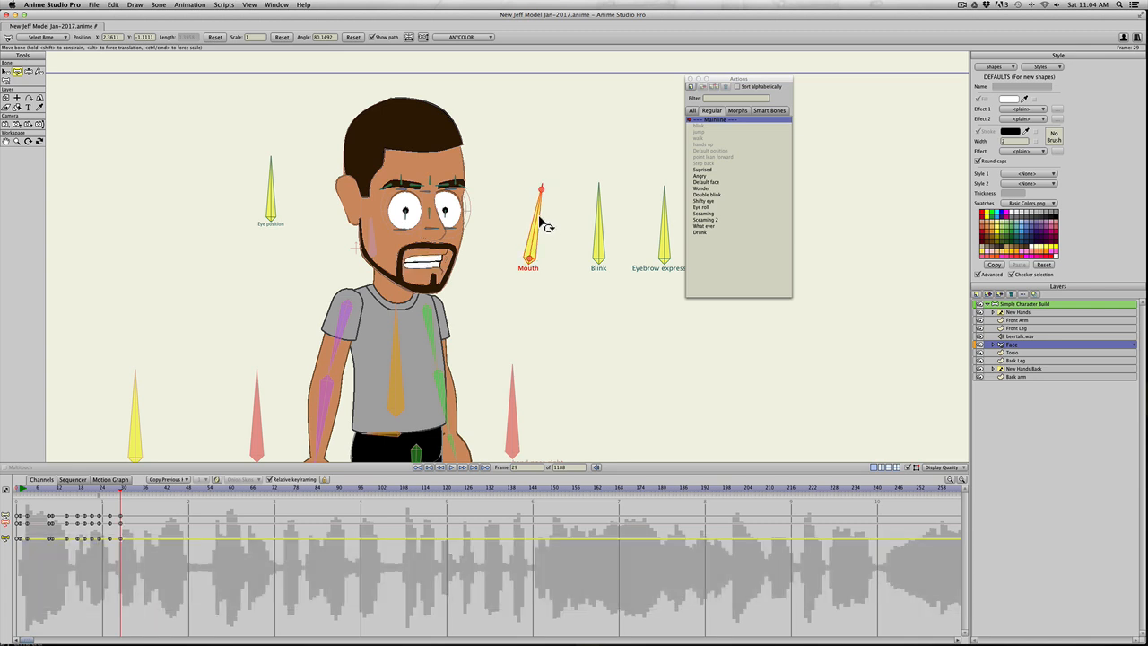
{"action": "key", "text": "Right"}
{"action": "key", "text": "Right"}
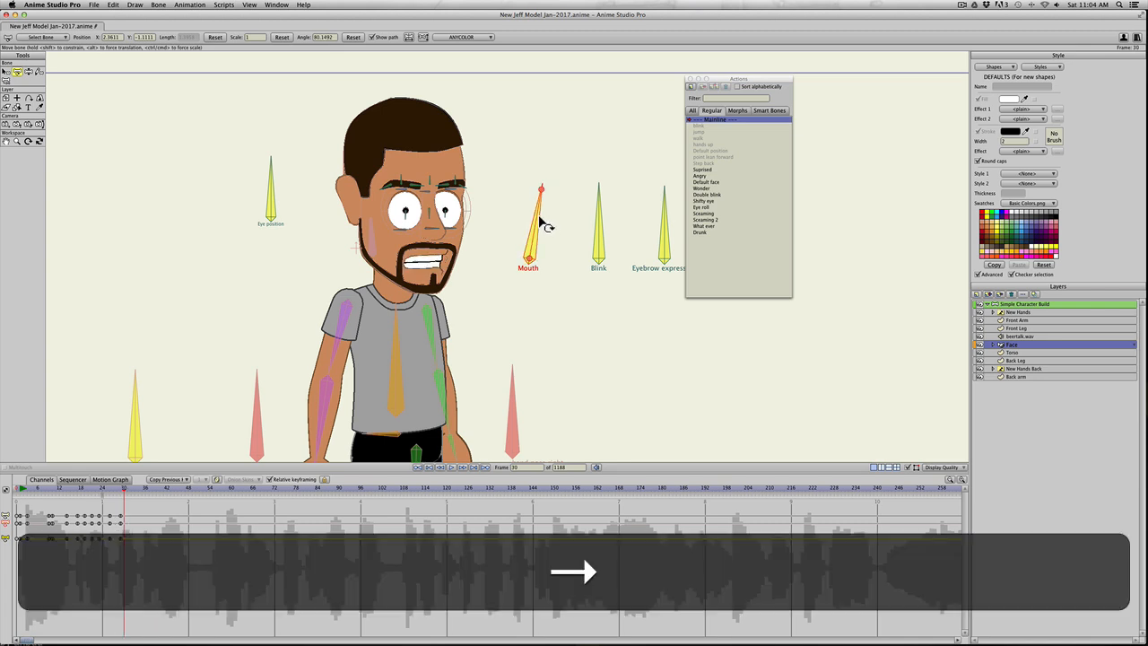
{"action": "left_click_drag", "start_coordinate": [538, 218], "coordinate": [548, 224]}
Step: Rotate the Mouth bone to about 84° at frame 34 for a clenched-teeth mouth
{"action": "key", "text": "Right"}
{"action": "key", "text": "Right"}
{"action": "key", "text": "Right"}
{"action": "key", "text": "Right"}
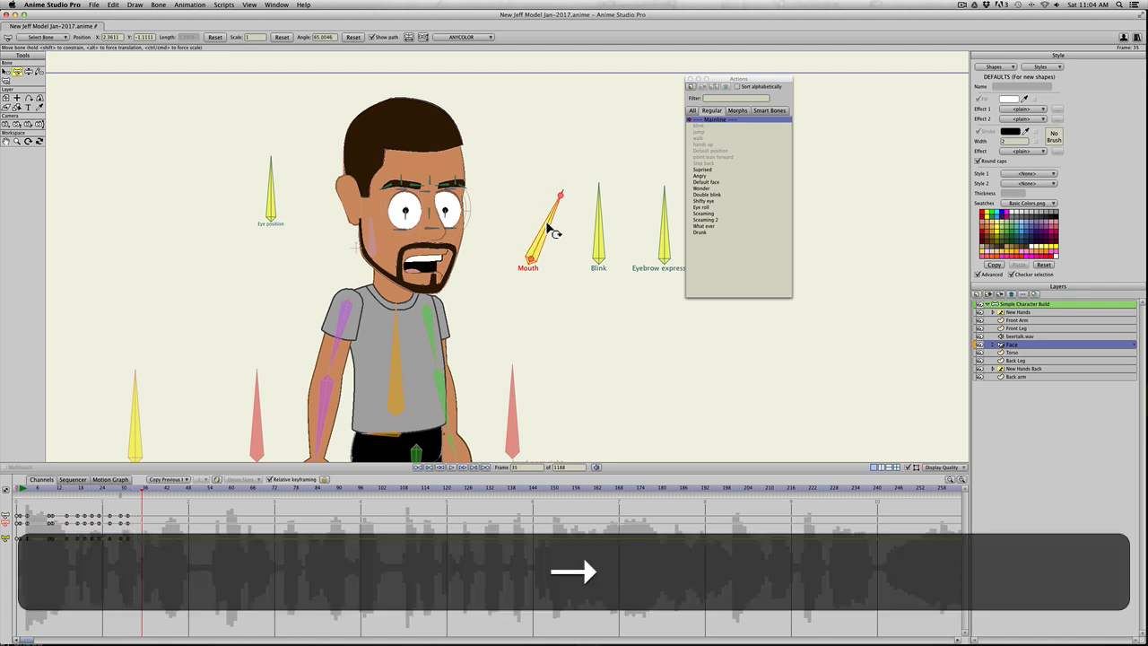
{"action": "key", "text": "Left"}
{"action": "left_click_drag", "start_coordinate": [543, 222], "coordinate": [533, 220]}
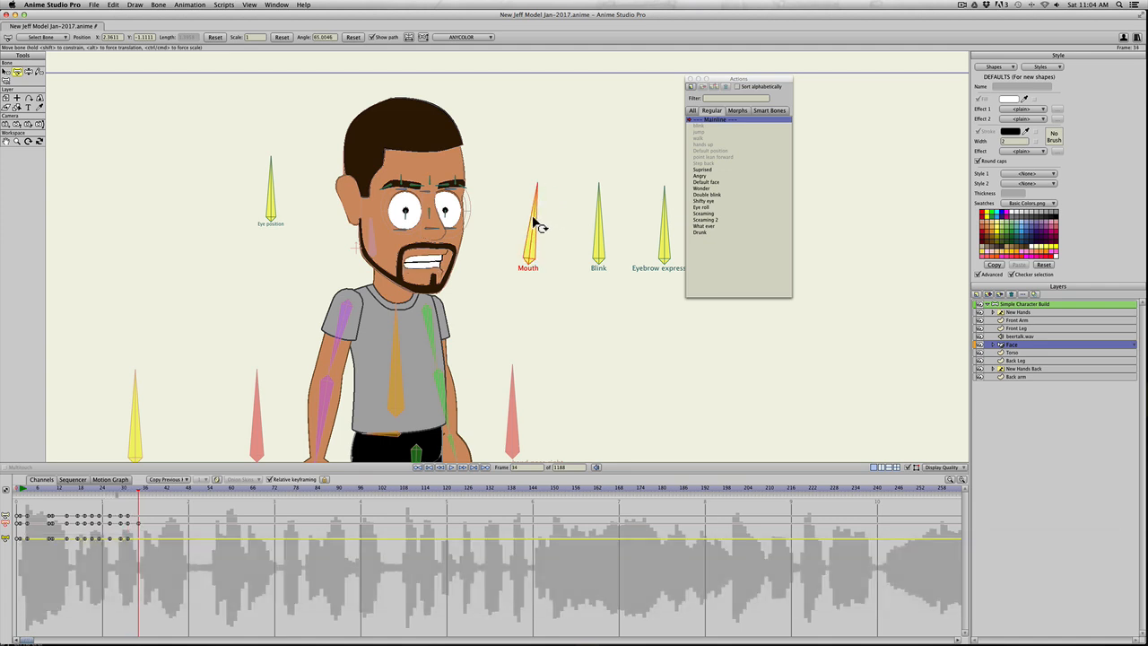
Step: Keyframe the Mouth bone from frame 36 to frame 42, with the mouth open at about 69° on frame 42
{"action": "key", "text": "Right"}
{"action": "key", "text": "Right"}
{"action": "key", "text": "Right"}
{"action": "key", "text": "Left"}
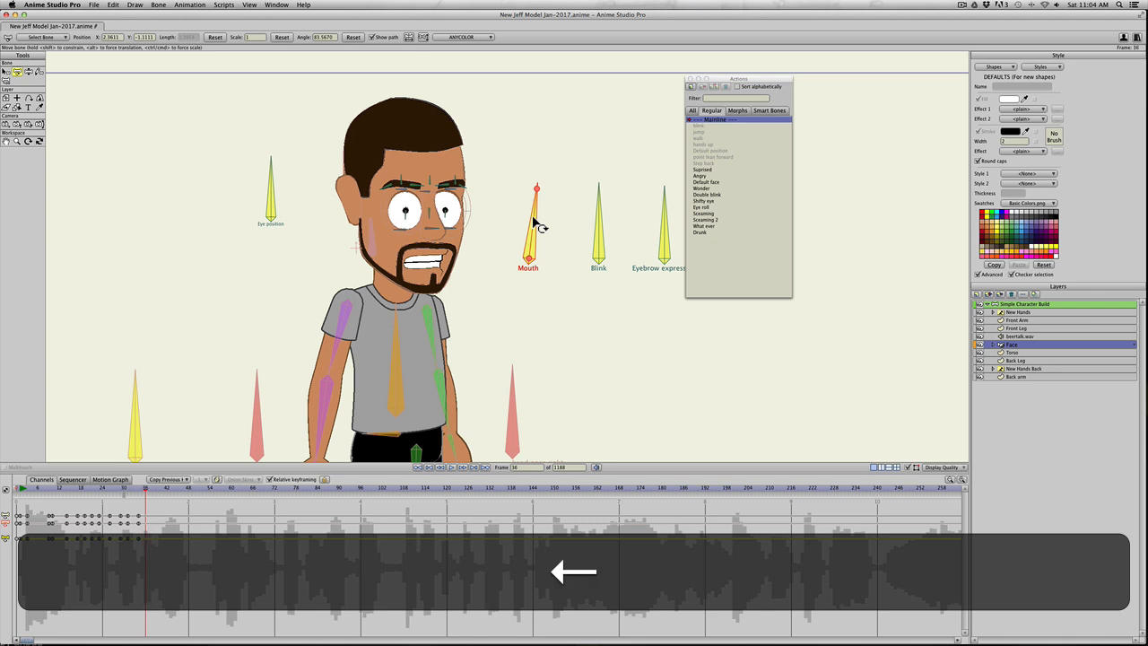
{"action": "left_click_drag", "start_coordinate": [534, 219], "coordinate": [548, 226]}
{"action": "key", "text": "Right"}
{"action": "key", "text": "Right"}
{"action": "key", "text": "Right"}
{"action": "key", "text": "Right"}
{"action": "key", "text": "Left"}
{"action": "key", "text": "Right"}
{"action": "key", "text": "Right"}
{"action": "key", "text": "Right"}
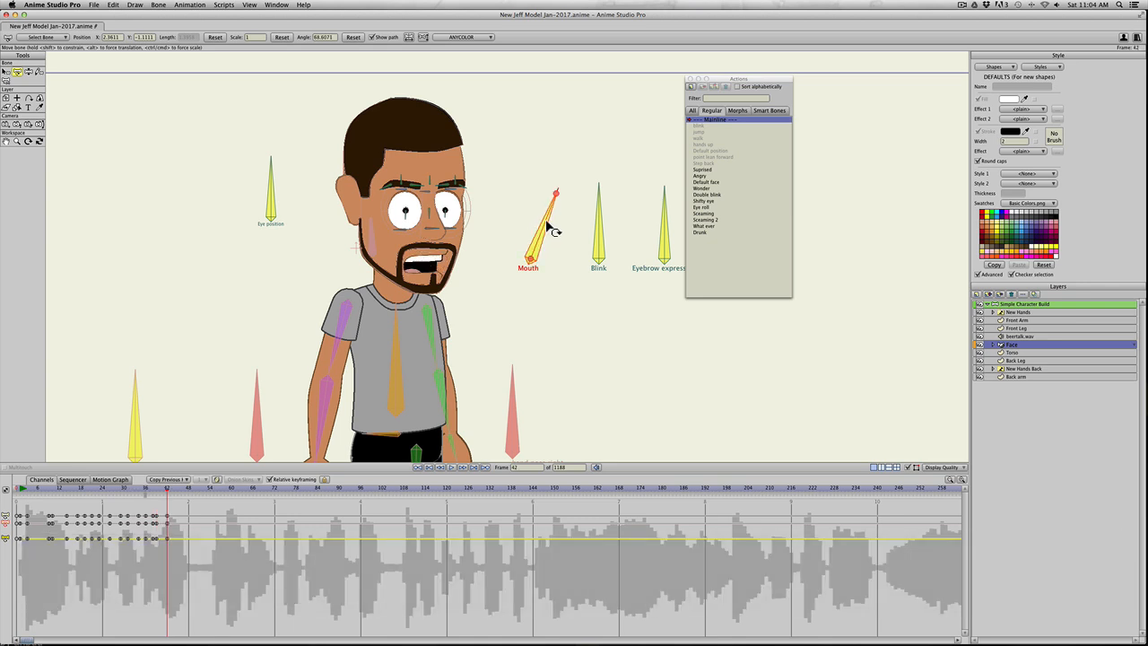
Step: Rotate the Mouth bone back toward vertical at frame 47 for a clenched-teeth mouth
{"action": "key", "text": "Right"}
{"action": "key", "text": "Right"}
{"action": "key", "text": "Right"}
{"action": "key", "text": "Right"}
{"action": "key", "text": "Right"}
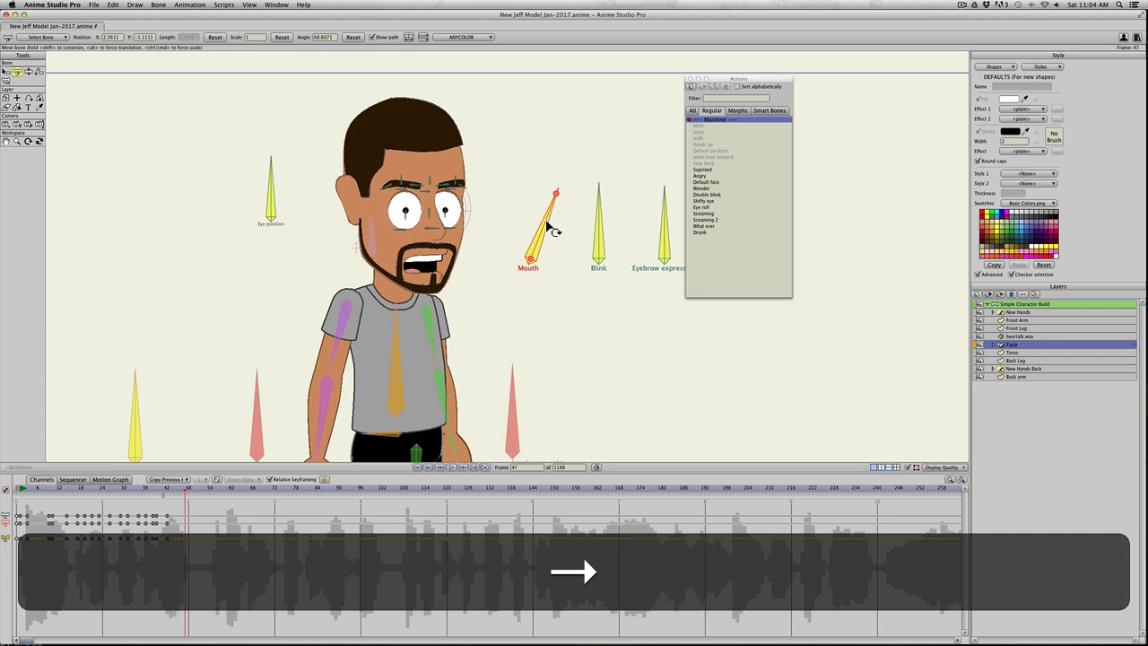
{"action": "left_click_drag", "start_coordinate": [549, 226], "coordinate": [539, 220]}
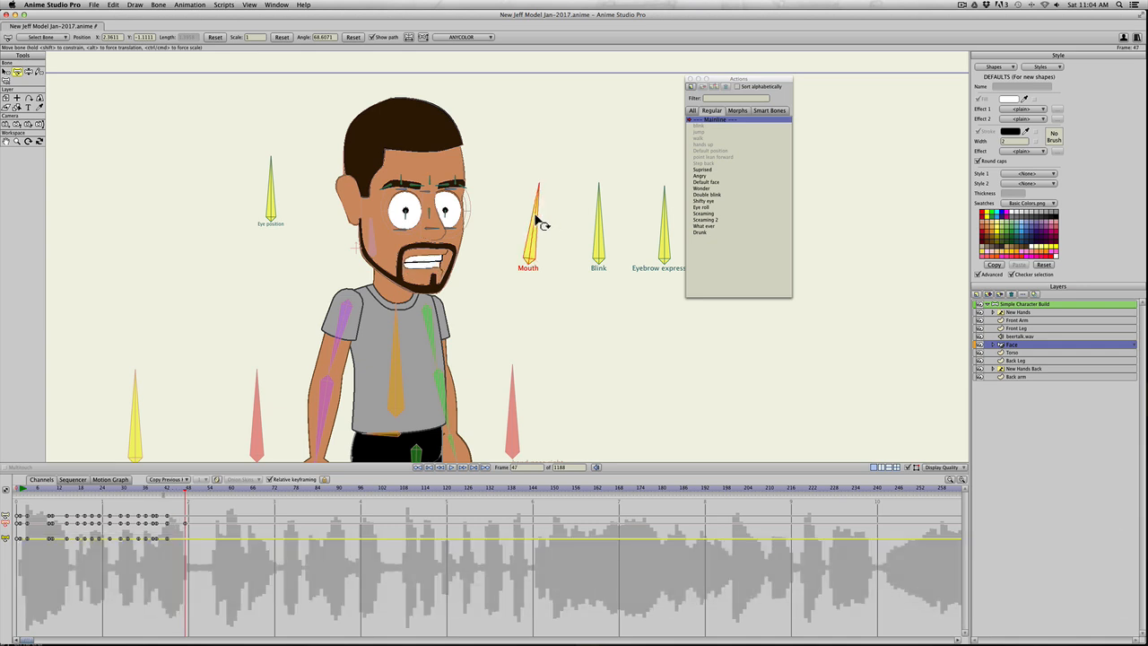
Step: Play the lip sync up to frame 49 and rotate the Mouth bone to about 92° there to close the mouth
{"action": "key", "text": "Right"}
{"action": "key", "text": "Right"}
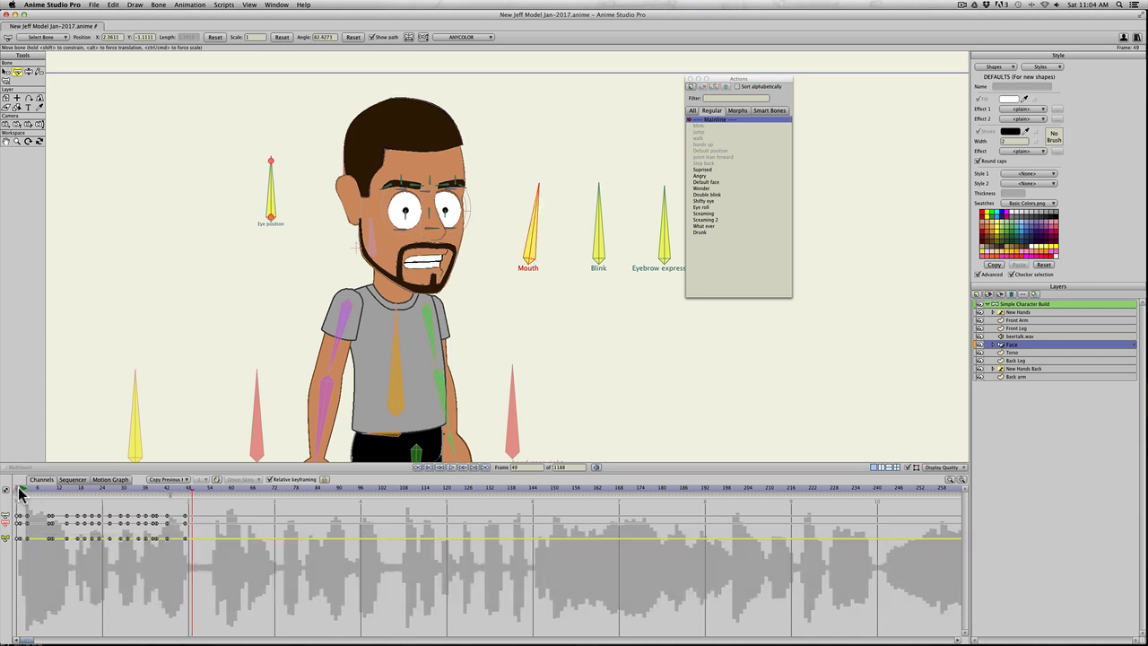
{"action": "left_click_drag", "start_coordinate": [20, 489], "coordinate": [192, 501]}
{"action": "left_click_drag", "start_coordinate": [531, 229], "coordinate": [526, 229]}
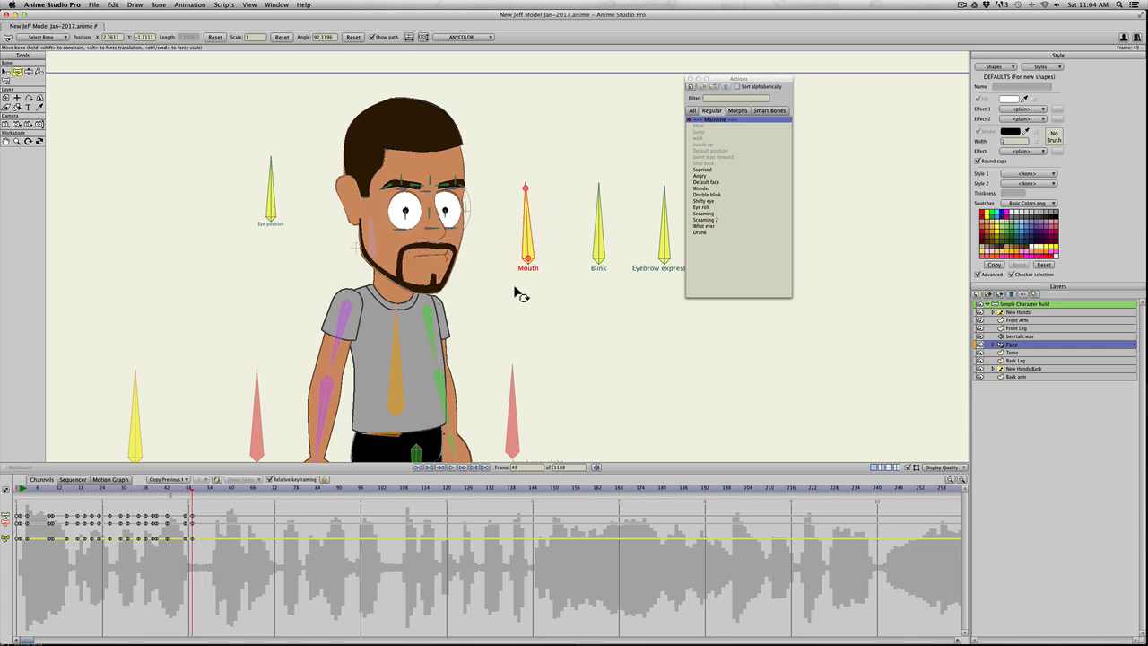
Step: Listen for the start of the next word and rotate the Mouth bone clockwise at frame 55 to open the mouth
{"action": "key", "text": "Right"}
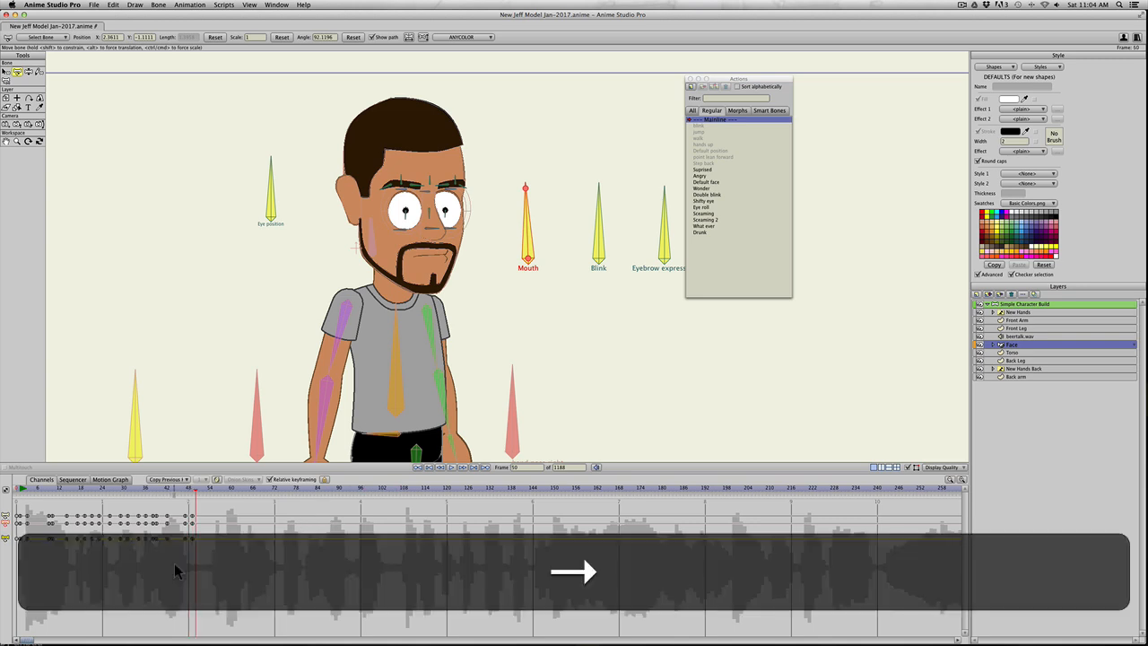
{"action": "key", "text": "Right"}
{"action": "key", "text": "Right"}
{"action": "key", "text": "Right"}
{"action": "key", "text": "Right"}
{"action": "key", "text": "Right"}
{"action": "key", "text": "Left"}
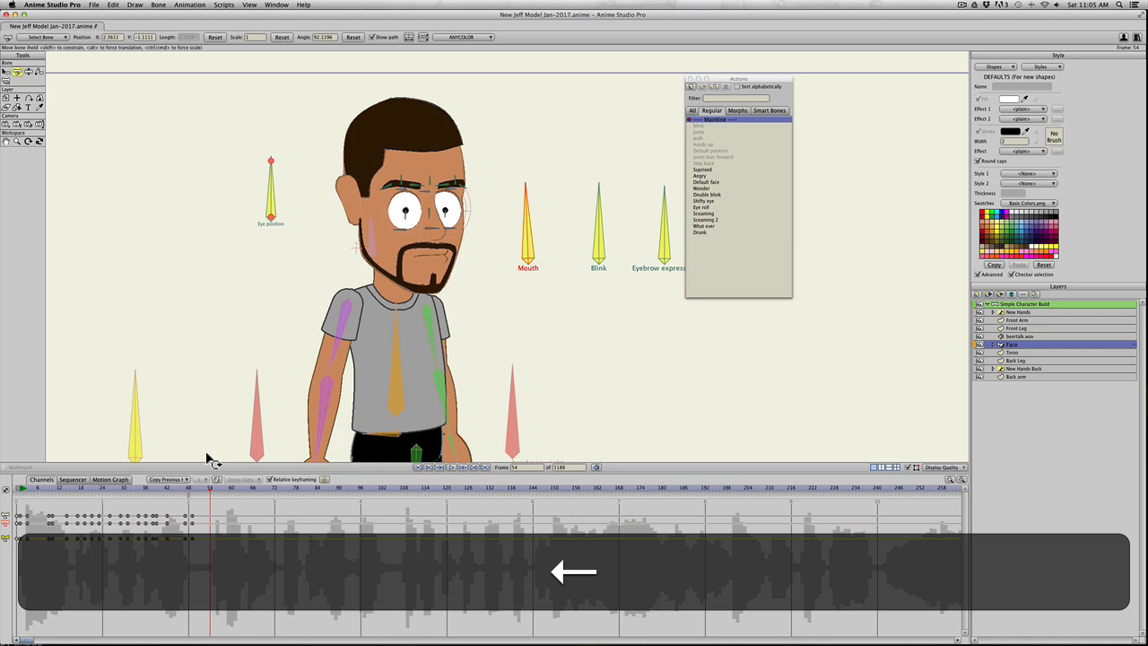
{"action": "key", "text": "space"}
{"action": "key", "text": "Right"}
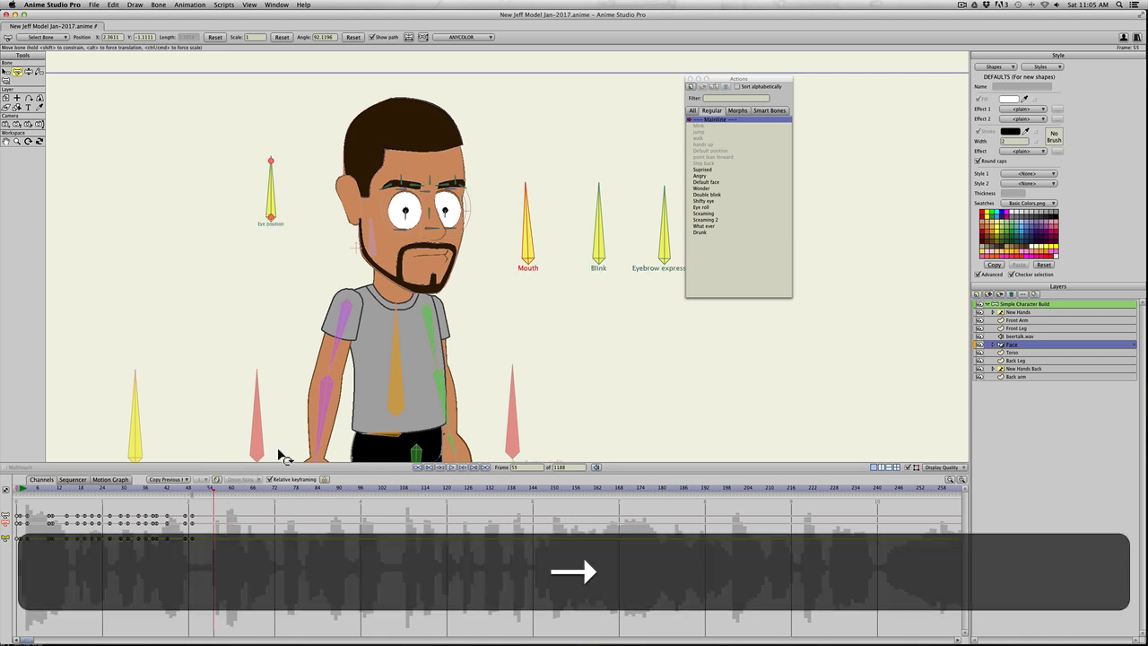
{"action": "key", "text": "Right"}
{"action": "key", "text": "Left"}
{"action": "key", "text": "Right"}
{"action": "key", "text": "Left"}
{"action": "mouse_move", "coordinate": [529, 225]}
{"action": "left_mouse_down"}
{"action": "mouse_move", "coordinate": [563, 249]}
{"action": "mouse_move", "coordinate": [532, 226]}
{"action": "mouse_move", "coordinate": [547, 228]}
{"action": "left_mouse_up"}
Step: Key the Mouth bone for the following syllables through frame 68, ending with an open mouth at about 67°
{"action": "key", "text": "Right"}
{"action": "key", "text": "Right"}
{"action": "key", "text": "Right"}
{"action": "key", "text": "Right"}
{"action": "key", "text": "Right"}
{"action": "key", "text": "Right"}
{"action": "key", "text": "Right"}
{"action": "key", "text": "Right"}
{"action": "key", "text": "Right"}
{"action": "key", "text": "Right"}
{"action": "key", "text": "Right"}
{"action": "key", "text": "Left"}
{"action": "key", "text": "Right"}
{"action": "key", "text": "Right"}
{"action": "key", "text": "Right"}
{"action": "key", "text": "Right"}
{"action": "key", "text": "Right"}
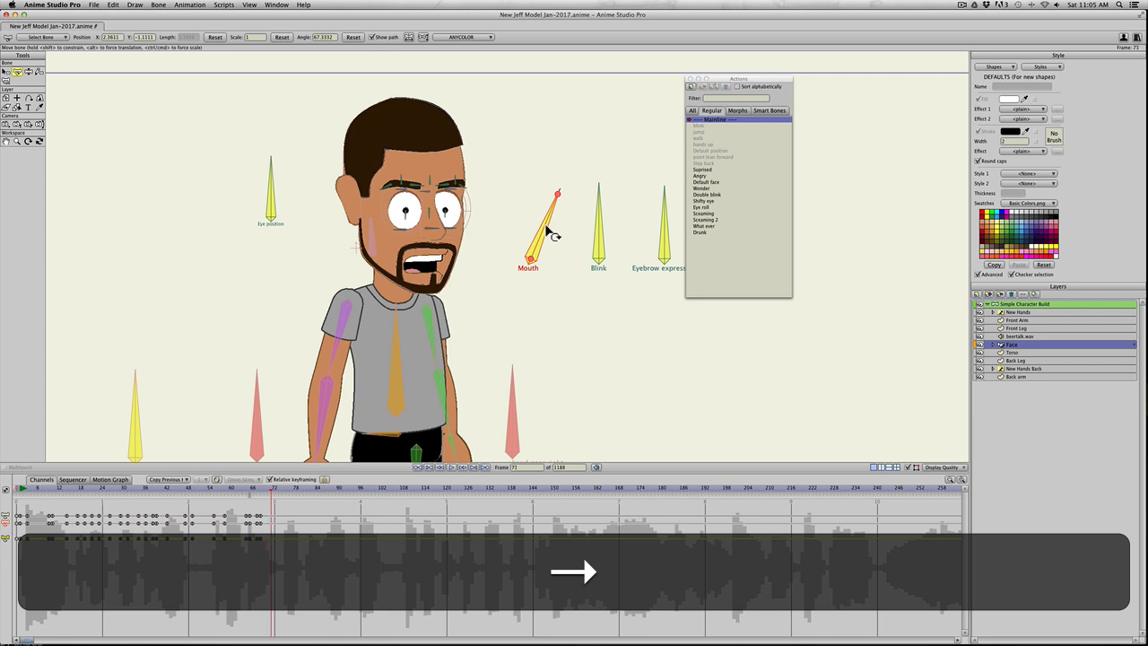
Step: Rotate the Mouth bone back toward upright at frame 74 for the next sound
{"action": "key", "text": "Right"}
{"action": "key", "text": "Right"}
{"action": "key", "text": "Left"}
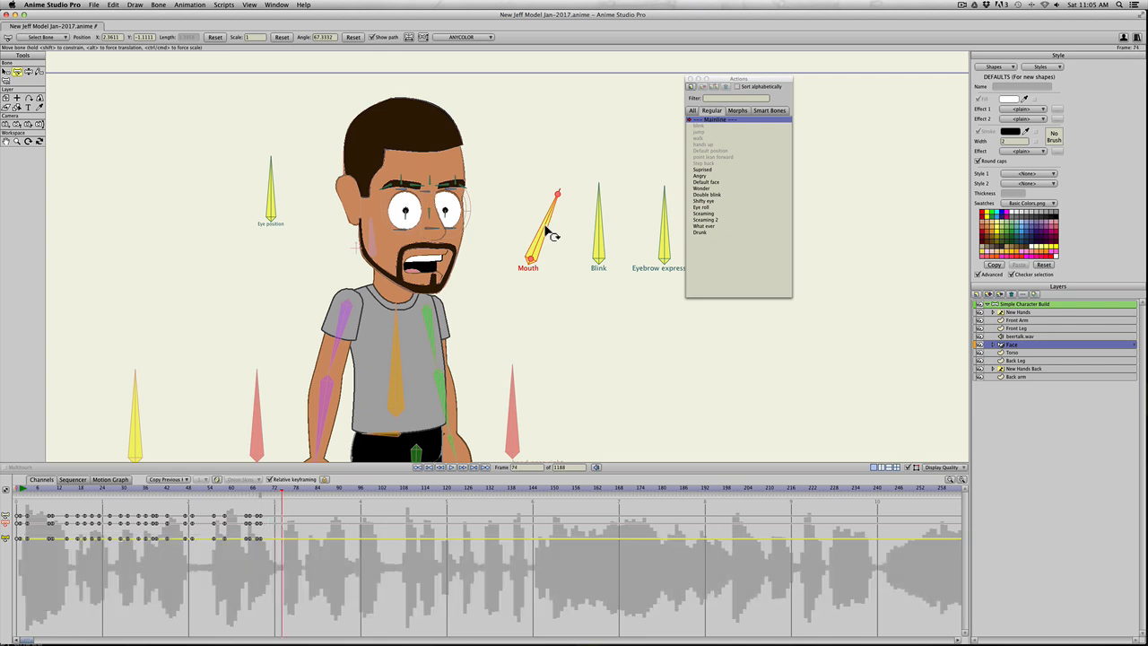
{"action": "mouse_move", "coordinate": [549, 230]}
{"action": "left_mouse_down"}
{"action": "mouse_move", "coordinate": [531, 223]}
{"action": "mouse_move", "coordinate": [557, 245]}
{"action": "mouse_move", "coordinate": [531, 228]}
{"action": "mouse_move", "coordinate": [546, 248]}
{"action": "mouse_move", "coordinate": [561, 243]}
{"action": "mouse_move", "coordinate": [531, 226]}
{"action": "left_mouse_up"}
Step: Key mouth shapes to the audio from frame 74 through about frame 103, ending with the mouth closed at about 87°
{"action": "key", "text": "Right"}
{"action": "key", "text": "Right"}
{"action": "key", "text": "Left"}
{"action": "key", "text": "Right"}
{"action": "key", "text": "Right"}
{"action": "key", "text": "Right"}
{"action": "key", "text": "Right"}
{"action": "key", "text": "Right"}
{"action": "key", "text": "Right"}
{"action": "key", "text": "Right"}
{"action": "key", "text": "Right"}
{"action": "key", "text": "Right"}
{"action": "key", "text": "Right"}
{"action": "key", "text": "Right"}
{"action": "key", "text": "Right"}
{"action": "key", "text": "Right"}
{"action": "key", "text": "Right"}
{"action": "key", "text": "Right"}
{"action": "key", "text": "Right"}
{"action": "key", "text": "Right"}
{"action": "key", "text": "Right"}
{"action": "key", "text": "Right"}
{"action": "key", "text": "Right"}
{"action": "key", "text": "Right"}
{"action": "key", "text": "Right"}
{"action": "key", "text": "Right"}
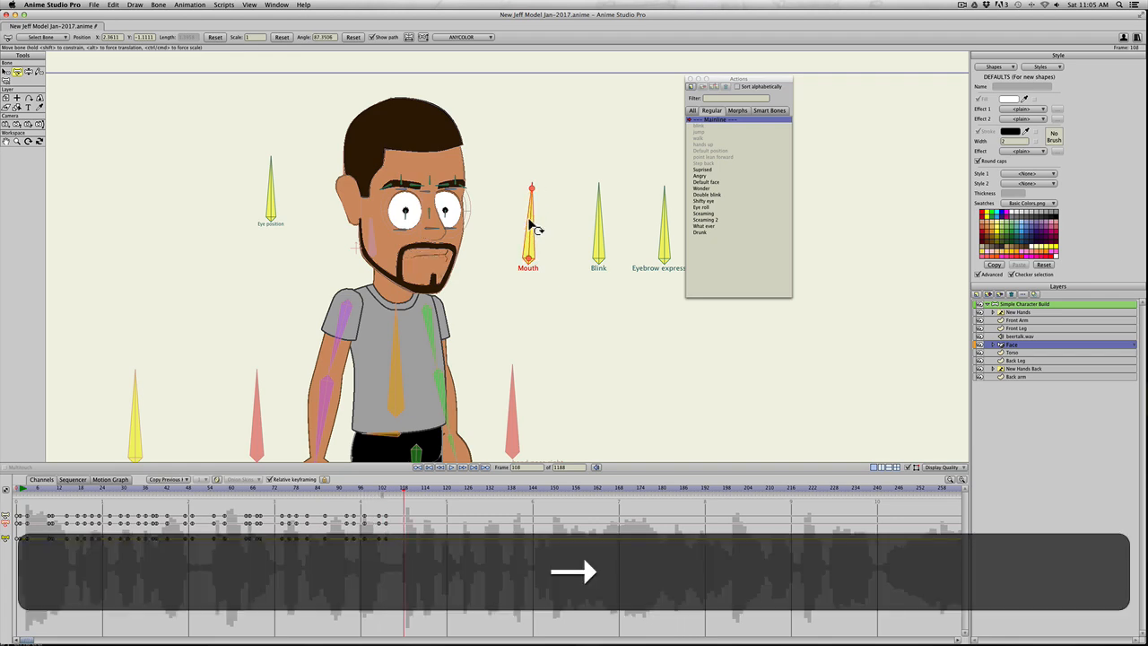
Step: Preview the audio from frame 108, return to that frame and rotate the Mouth bone clockwise to open the mouth
{"action": "key", "text": "space"}
{"action": "key", "text": "space"}
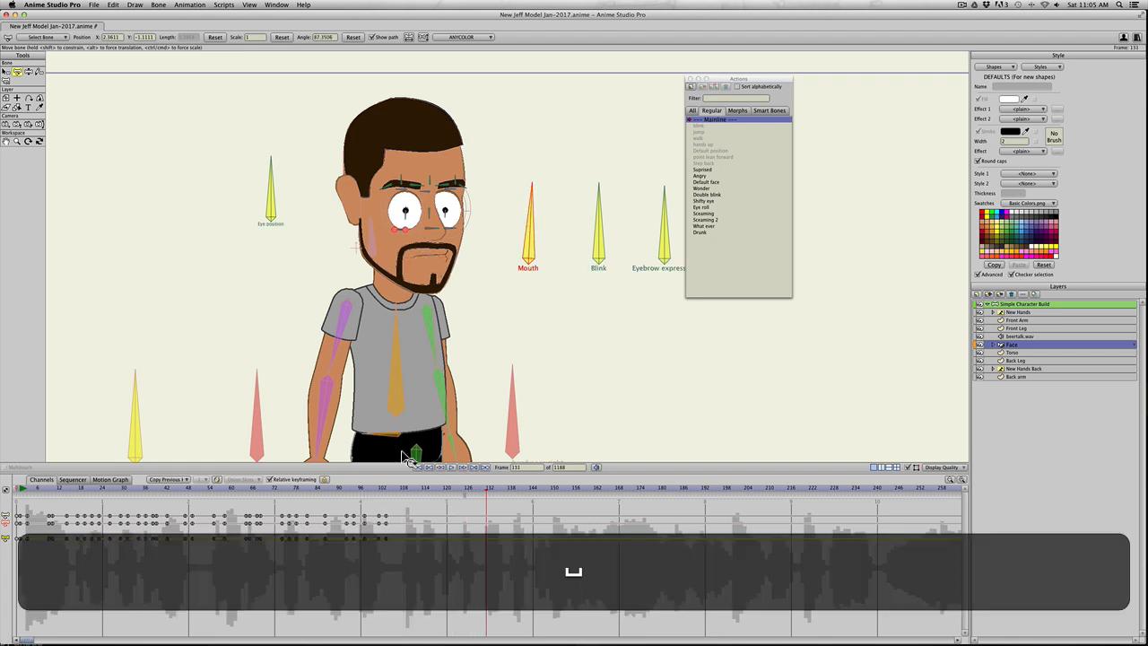
{"action": "left_click", "coordinate": [400, 487]}
{"action": "key", "text": "Left"}
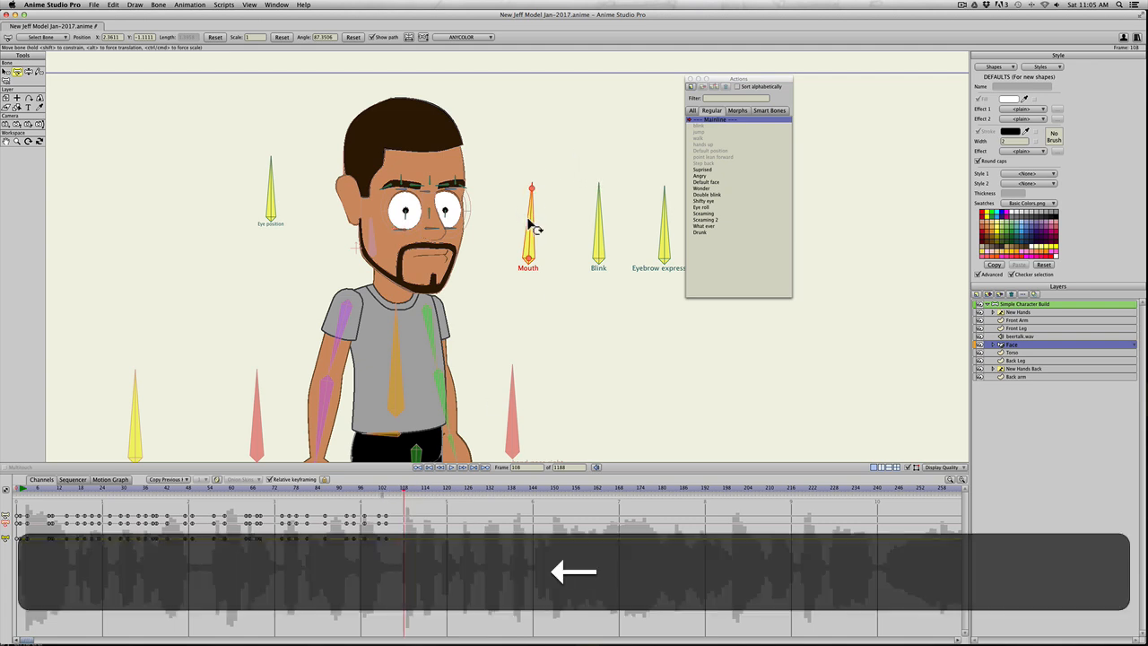
{"action": "mouse_move", "coordinate": [528, 223]}
{"action": "left_mouse_down"}
{"action": "mouse_move", "coordinate": [555, 231]}
{"action": "mouse_move", "coordinate": [543, 219]}
{"action": "left_mouse_up"}
Step: Key the Mouth bone along the speech through about frame 120, ending with bared teeth at about 73°
{"action": "key", "text": "Right"}
{"action": "key", "text": "Right"}
{"action": "key", "text": "Right"}
{"action": "key", "text": "Right"}
{"action": "key", "text": "Right"}
{"action": "key", "text": "Left"}
{"action": "key", "text": "Right"}
{"action": "key", "text": "Right"}
{"action": "key", "text": "Right"}
{"action": "key", "text": "Right"}
{"action": "key", "text": "Right"}
{"action": "key", "text": "Right"}
{"action": "key", "text": "Left"}
{"action": "key", "text": "Right"}
{"action": "key", "text": "Right"}
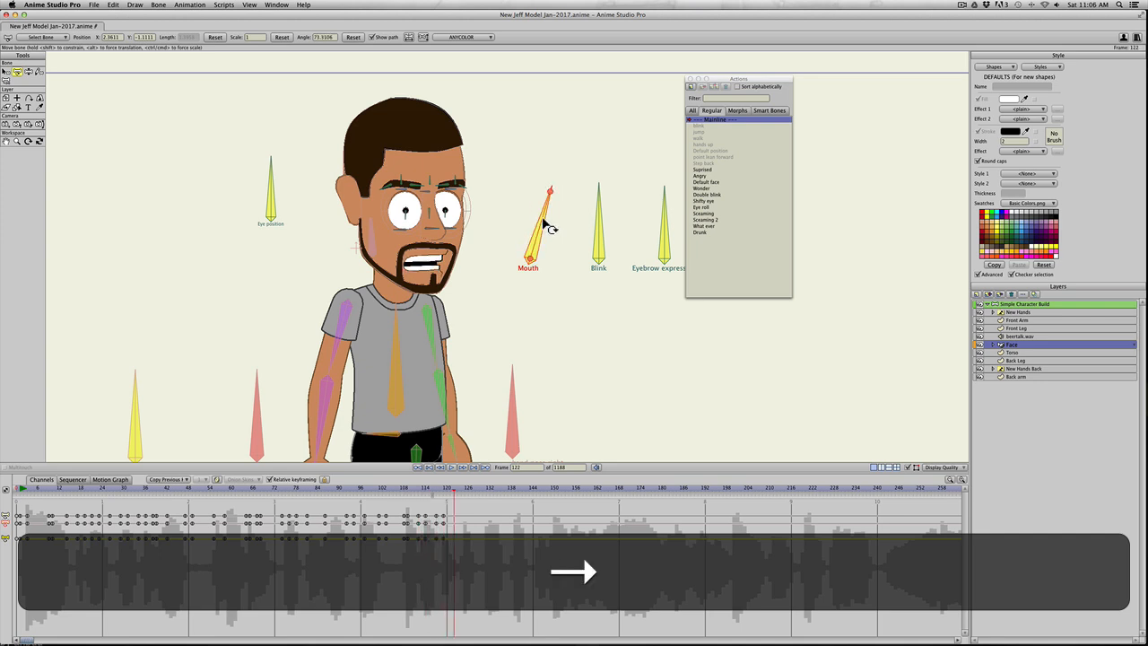
Step: Rotate the Mouth bone further clockwise near frame 124 to match the next sound
{"action": "key", "text": "Right"}
{"action": "key", "text": "Right"}
{"action": "key", "text": "Left"}
{"action": "key", "text": "Left"}
{"action": "mouse_move", "coordinate": [543, 219]}
{"action": "left_mouse_down"}
{"action": "mouse_move", "coordinate": [530, 211]}
{"action": "mouse_move", "coordinate": [563, 240]}
{"action": "mouse_move", "coordinate": [541, 216]}
{"action": "mouse_move", "coordinate": [559, 229]}
{"action": "left_mouse_up"}
Step: Key mouth shapes to the audio through about frame 147, ending with the Mouth bone at about 51°
{"action": "key", "text": "Right"}
{"action": "key", "text": "Right"}
{"action": "key", "text": "Right"}
{"action": "key", "text": "Right"}
{"action": "key", "text": "Right"}
{"action": "key", "text": "Left"}
{"action": "key", "text": "Right"}
{"action": "key", "text": "Right"}
{"action": "key", "text": "Right"}
{"action": "key", "text": "Right"}
{"action": "key", "text": "Right"}
{"action": "key", "text": "Left"}
{"action": "key", "text": "Right"}
{"action": "key", "text": "Right"}
{"action": "key", "text": "Right"}
{"action": "key", "text": "Right"}
{"action": "key", "text": "Right"}
{"action": "key", "text": "Right"}
{"action": "key", "text": "Right"}
{"action": "key", "text": "Right"}
{"action": "key", "text": "Right"}
{"action": "key", "text": "Right"}
{"action": "key", "text": "Right"}
{"action": "key", "text": "Right"}
{"action": "key", "text": "Right"}
{"action": "key", "text": "Right"}
{"action": "key", "text": "Right"}
{"action": "key", "text": "Right"}
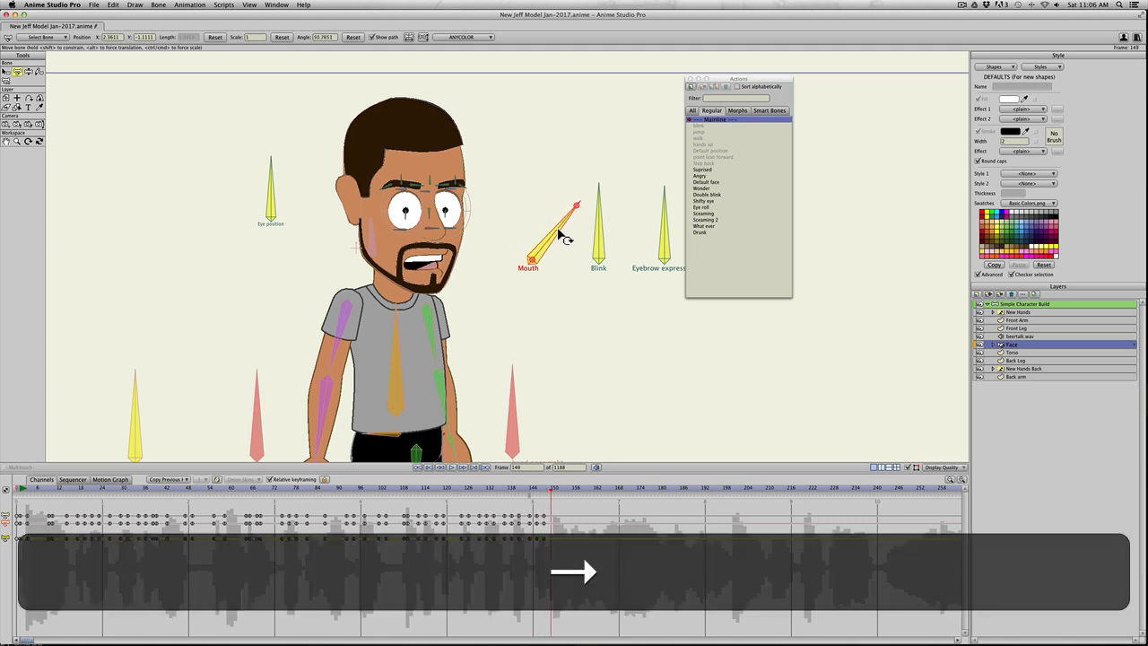
Step: Preview the audio past frame 149, return to that frame and adjust the Mouth bone for the next sound
{"action": "key", "text": "Left"}
{"action": "key", "text": "space"}
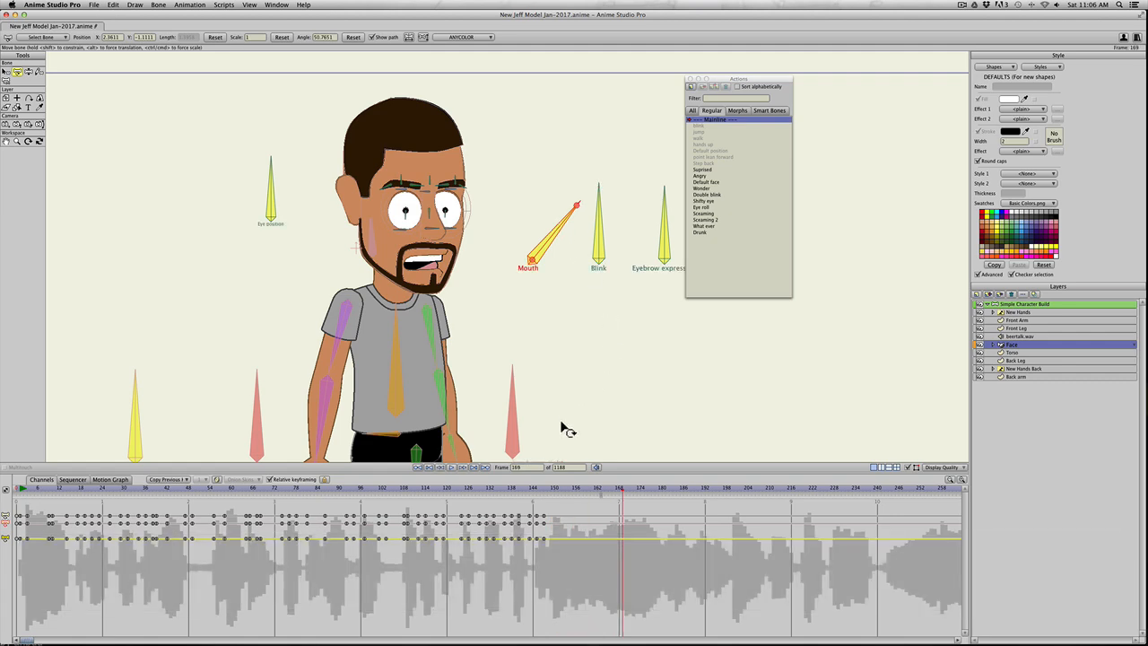
{"action": "left_click", "coordinate": [538, 492]}
{"action": "key", "text": "Right"}
{"action": "key", "text": "Right"}
{"action": "key", "text": "Right"}
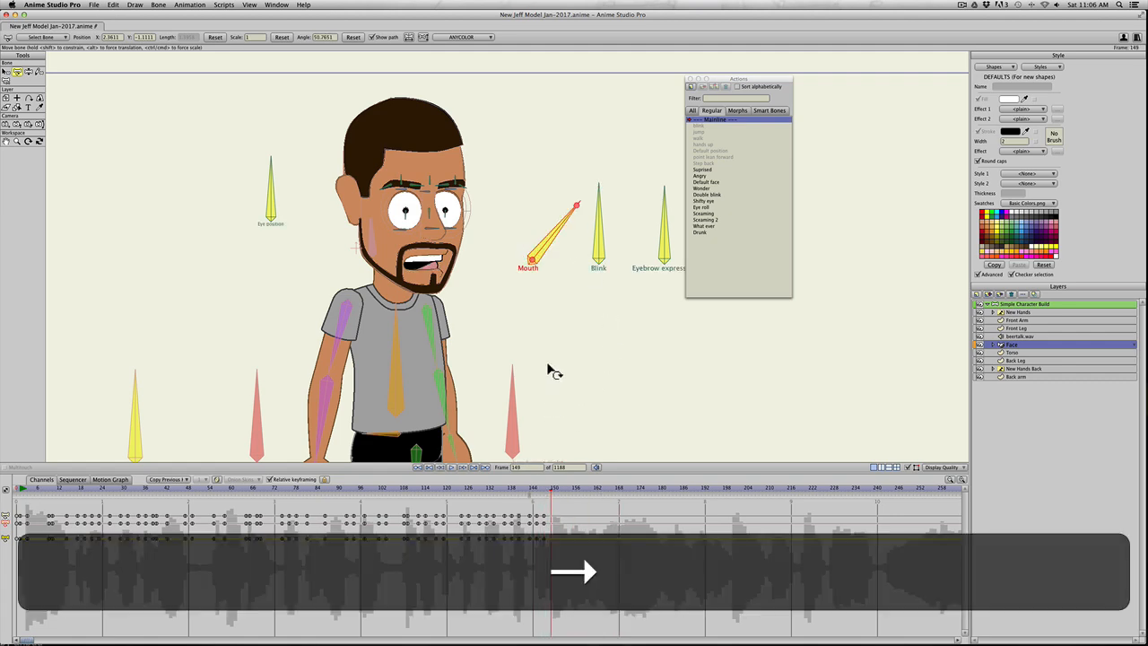
{"action": "mouse_move", "coordinate": [530, 226]}
{"action": "left_mouse_down"}
{"action": "mouse_move", "coordinate": [535, 235]}
{"action": "mouse_move", "coordinate": [534, 224]}
{"action": "left_mouse_up"}
Step: Key the Mouth bone for the next syllables through about frame 158, ending with a wide-open mouth at about 66°
{"action": "key", "text": "Right"}
{"action": "key", "text": "Right"}
{"action": "key", "text": "Right"}
{"action": "key", "text": "Right"}
{"action": "mouse_move", "coordinate": [534, 225]}
{"action": "left_mouse_down"}
{"action": "mouse_move", "coordinate": [547, 242]}
{"action": "mouse_move", "coordinate": [530, 225]}
{"action": "mouse_move", "coordinate": [535, 235]}
{"action": "mouse_move", "coordinate": [541, 224]}
{"action": "left_mouse_up"}
{"action": "key", "text": "Right"}
{"action": "key", "text": "Right"}
{"action": "key", "text": "Right"}
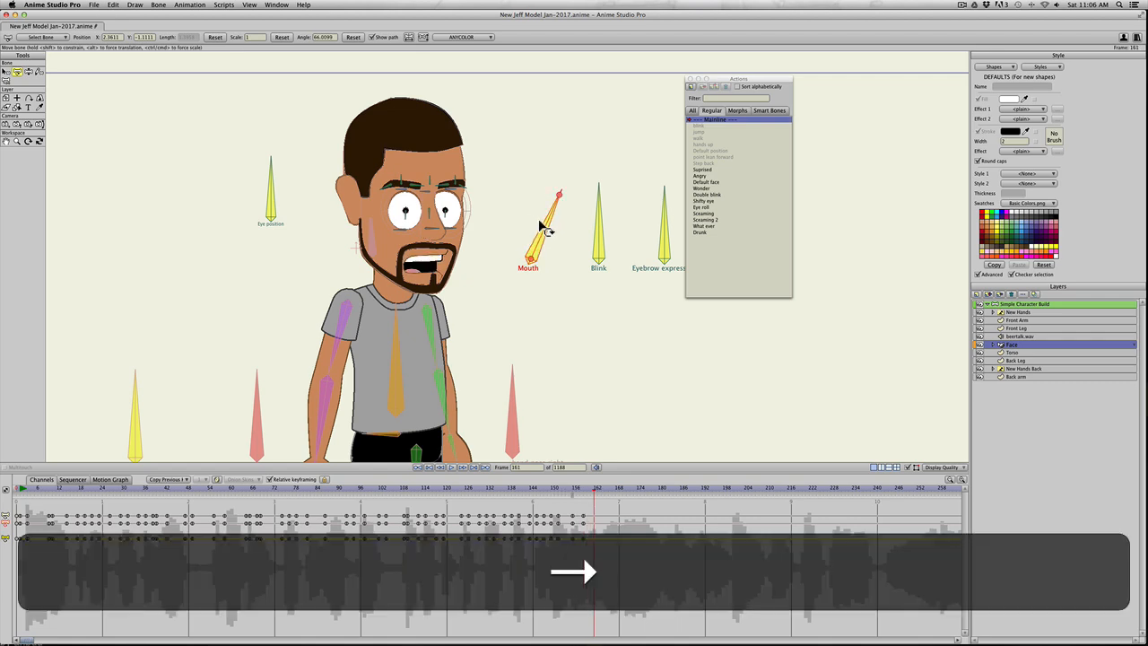
Step: Preview the audio beyond frame 161 and pose the Mouth bone at about frame 167 for the next sound
{"action": "key", "text": "space"}
{"action": "left_click", "coordinate": [586, 490]}
{"action": "key", "text": "Right"}
{"action": "key", "text": "Right"}
{"action": "key", "text": "Right"}
{"action": "key", "text": "Right"}
{"action": "key", "text": "Right"}
{"action": "key", "text": "Right"}
{"action": "key", "text": "Right"}
{"action": "mouse_move", "coordinate": [542, 239]}
{"action": "left_mouse_down"}
{"action": "mouse_move", "coordinate": [559, 239]}
{"action": "mouse_move", "coordinate": [547, 229]}
{"action": "left_mouse_up"}
Step: Key the Mouth bone at about frames 171 and 176, setting the last pose to about 72° with bared teeth
{"action": "key", "text": "Right"}
{"action": "key", "text": "Right"}
{"action": "key", "text": "Right"}
{"action": "key", "text": "Right"}
{"action": "key", "text": "Right"}
{"action": "key", "text": "Right"}
{"action": "key", "text": "Right"}
{"action": "key", "text": "Right"}
{"action": "key", "text": "Right"}
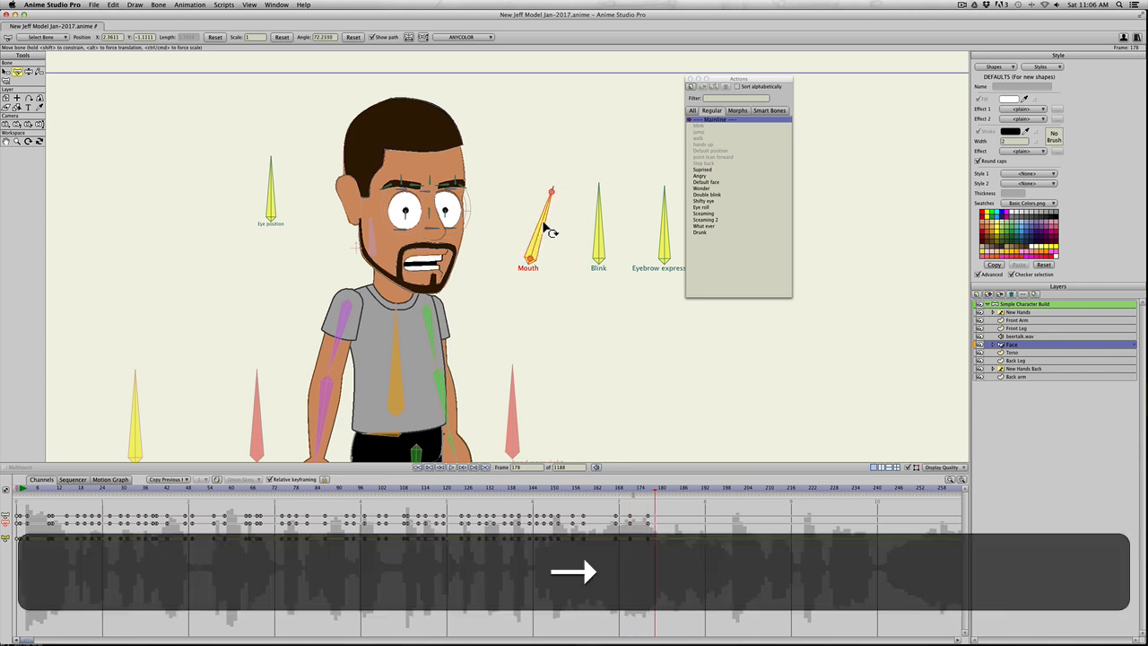
Step: Rotate the Mouth bone to about 49° at frame 183 to form a small rounded mouth
{"action": "key", "text": "Right"}
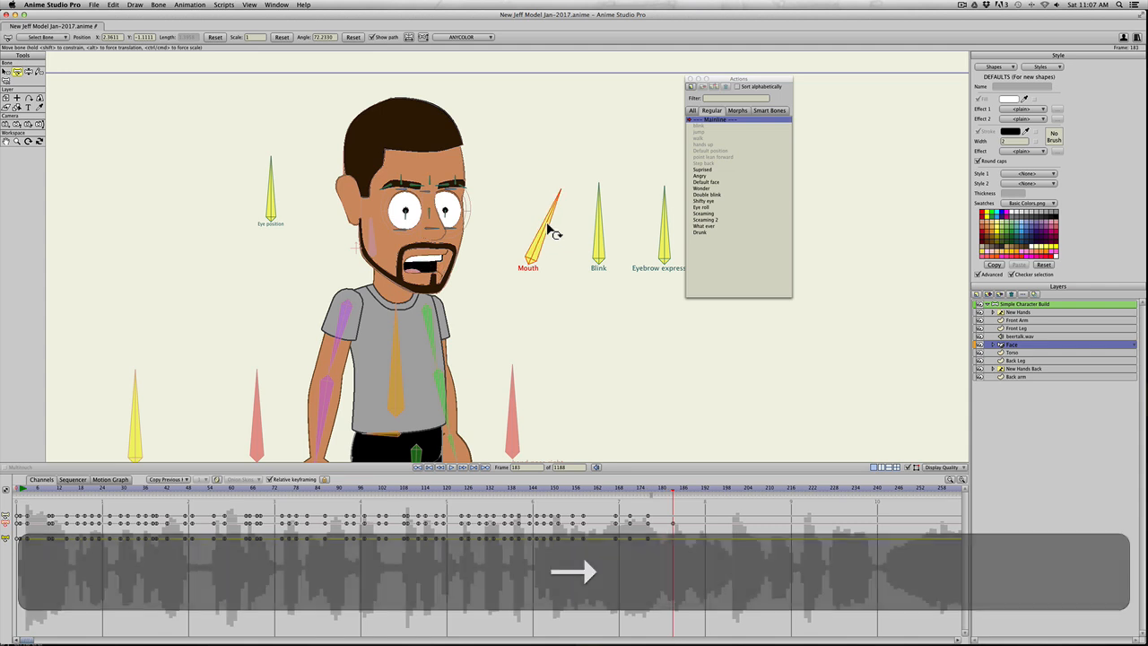
{"action": "left_click_drag", "start_coordinate": [542, 222], "coordinate": [558, 238]}
{"action": "key", "text": "Right"}
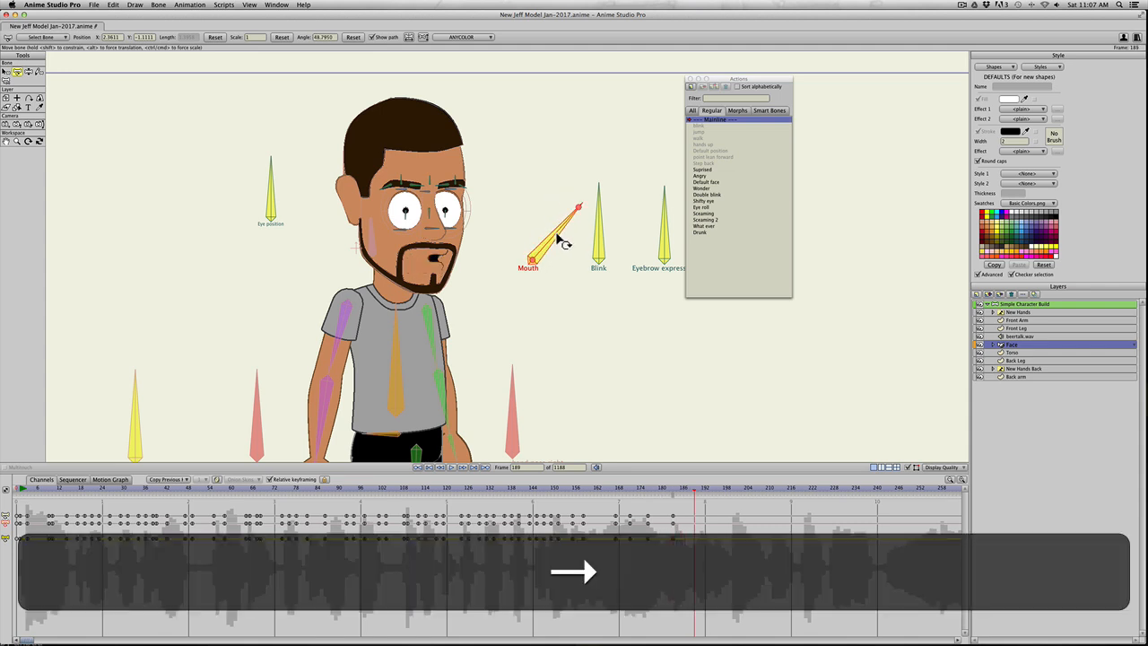
Step: Replay the audio past frame 189 and step through about frames 172 to 179 to check the mouth timing
{"action": "key", "text": "space"}
{"action": "key", "text": "space"}
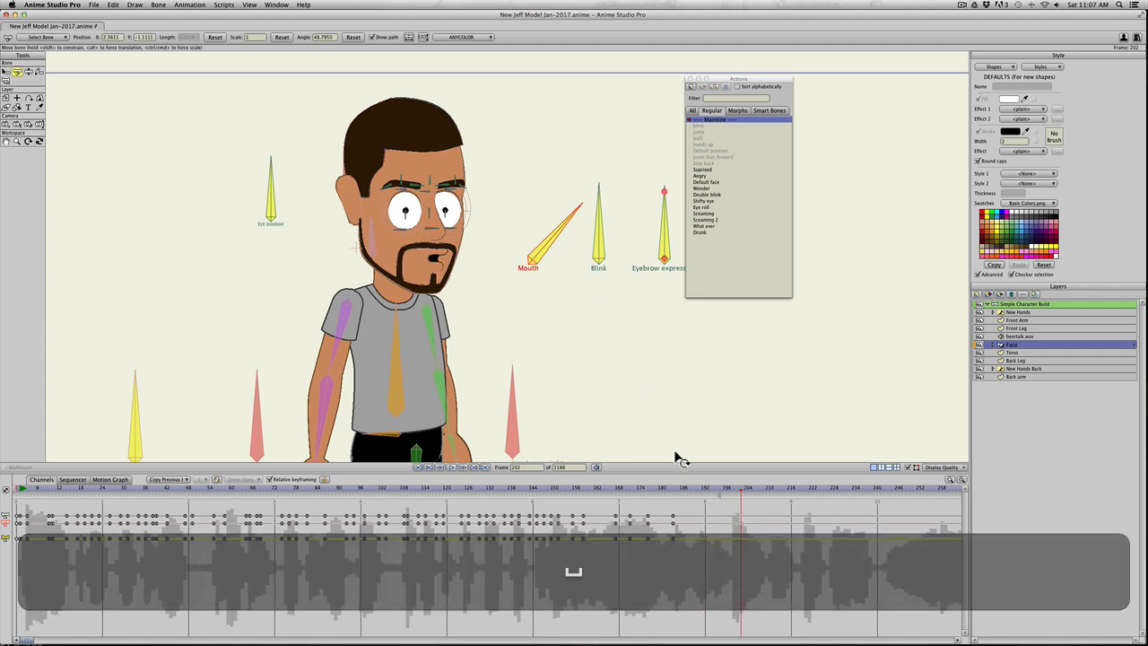
{"action": "left_click", "coordinate": [619, 489]}
{"action": "left_click_drag", "start_coordinate": [606, 493], "coordinate": [633, 494]}
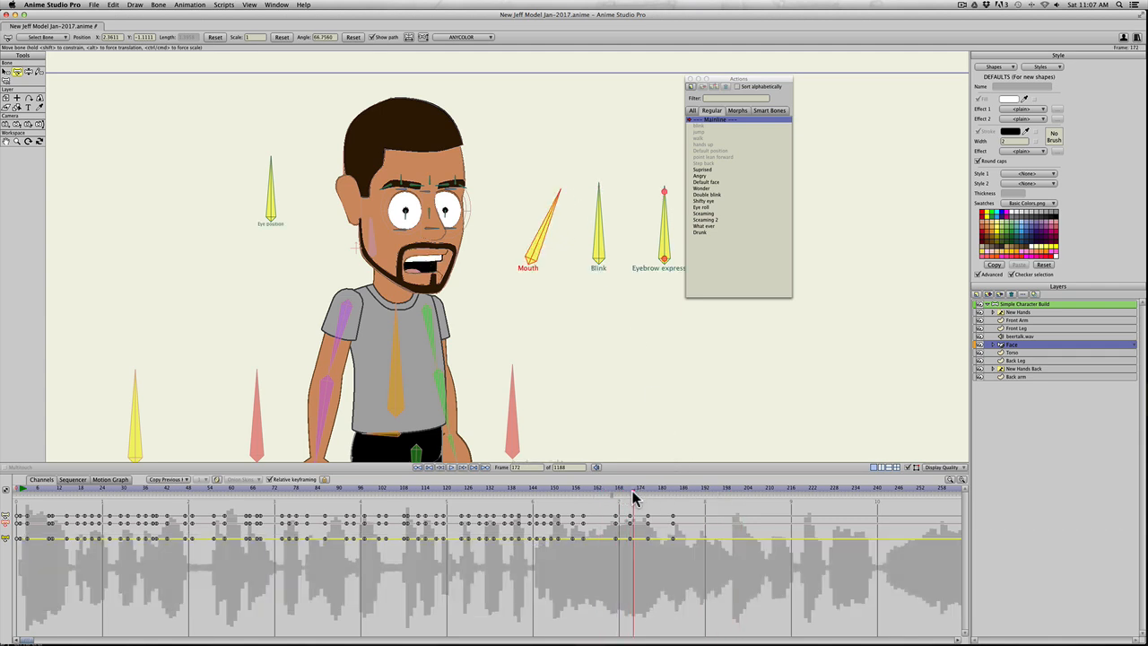
{"action": "key", "text": "Right"}
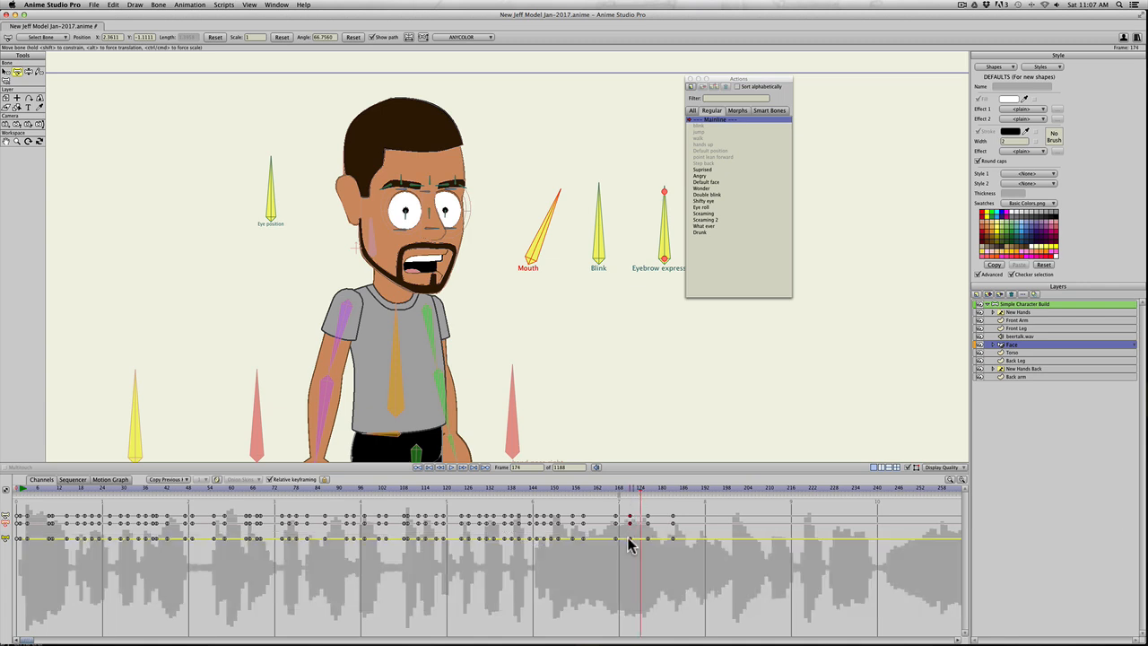
{"action": "key", "text": "Left"}
{"action": "key", "text": "Right"}
{"action": "key", "text": "Right"}
{"action": "key", "text": "Right"}
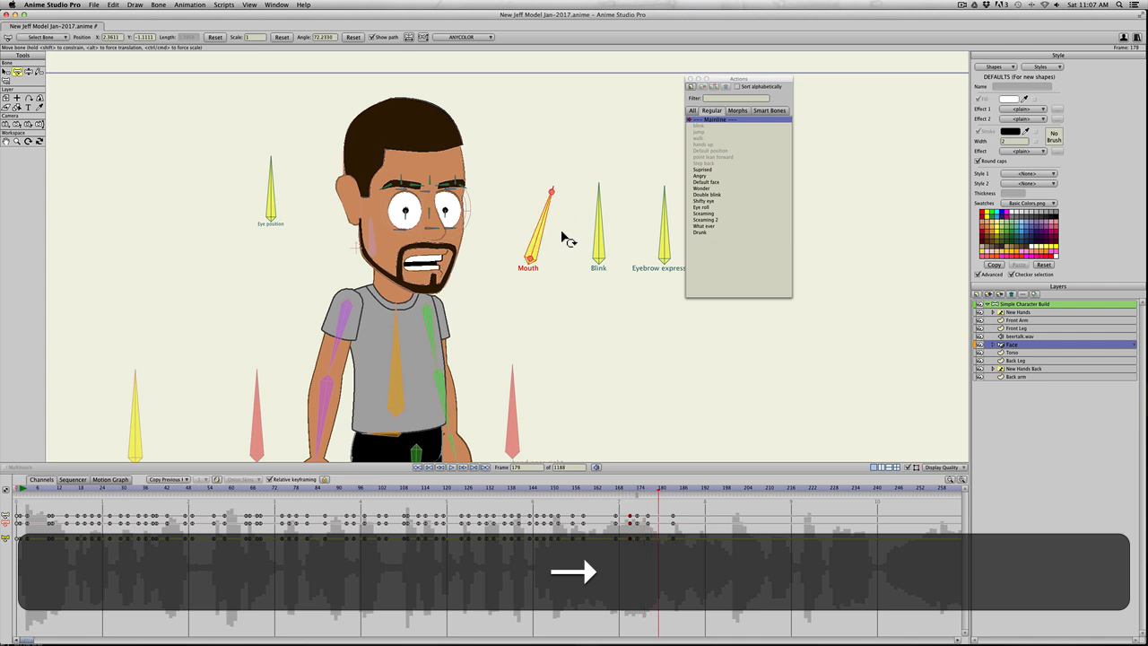
Step: Move the small rounded mouth key one frame earlier to about frame 182 and replay the sound after it
{"action": "key", "text": "Right"}
{"action": "key", "text": "Right"}
{"action": "key", "text": "Left"}
{"action": "key", "text": "Right"}
{"action": "key", "text": "Right"}
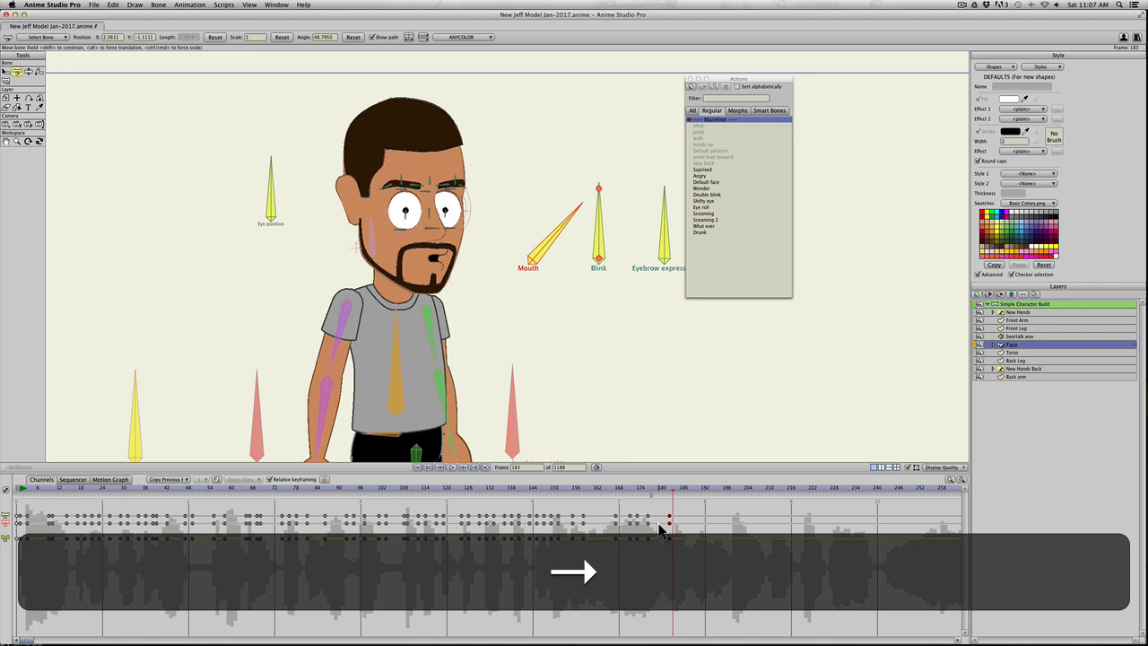
{"action": "key", "text": "space"}
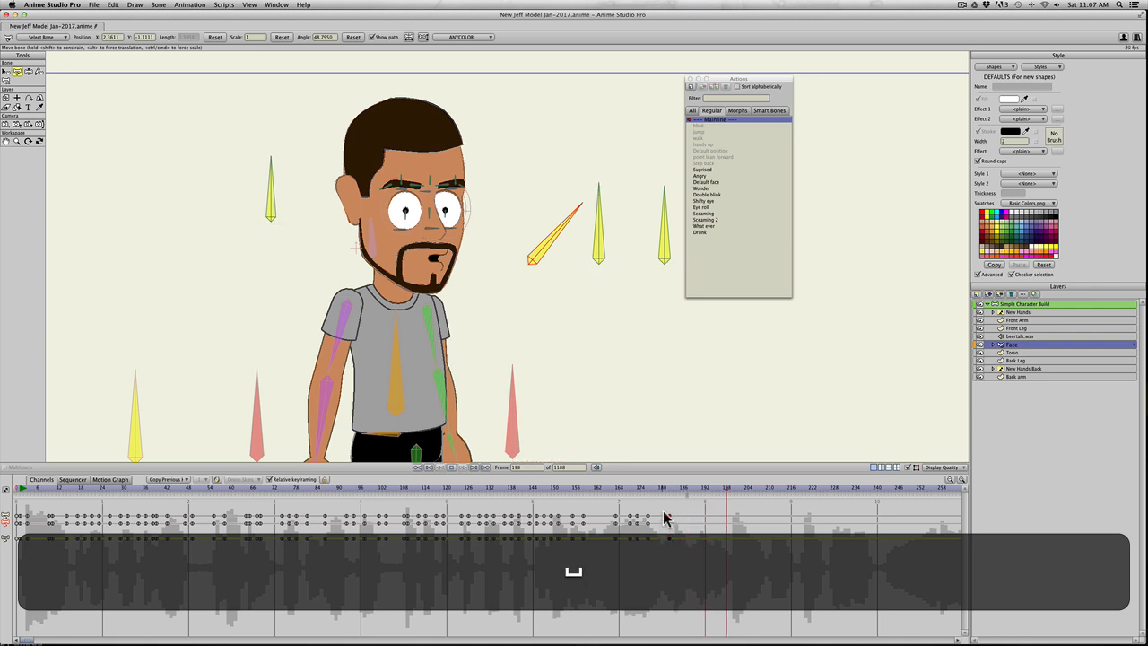
{"action": "key", "text": "space"}
Step: Pose the Mouth bone at about frame 186 for the next sound
{"action": "left_click", "coordinate": [661, 490]}
{"action": "key", "text": "Right"}
{"action": "key", "text": "Right"}
{"action": "key", "text": "Right"}
{"action": "key", "text": "Right"}
{"action": "key", "text": "Right"}
{"action": "key", "text": "Right"}
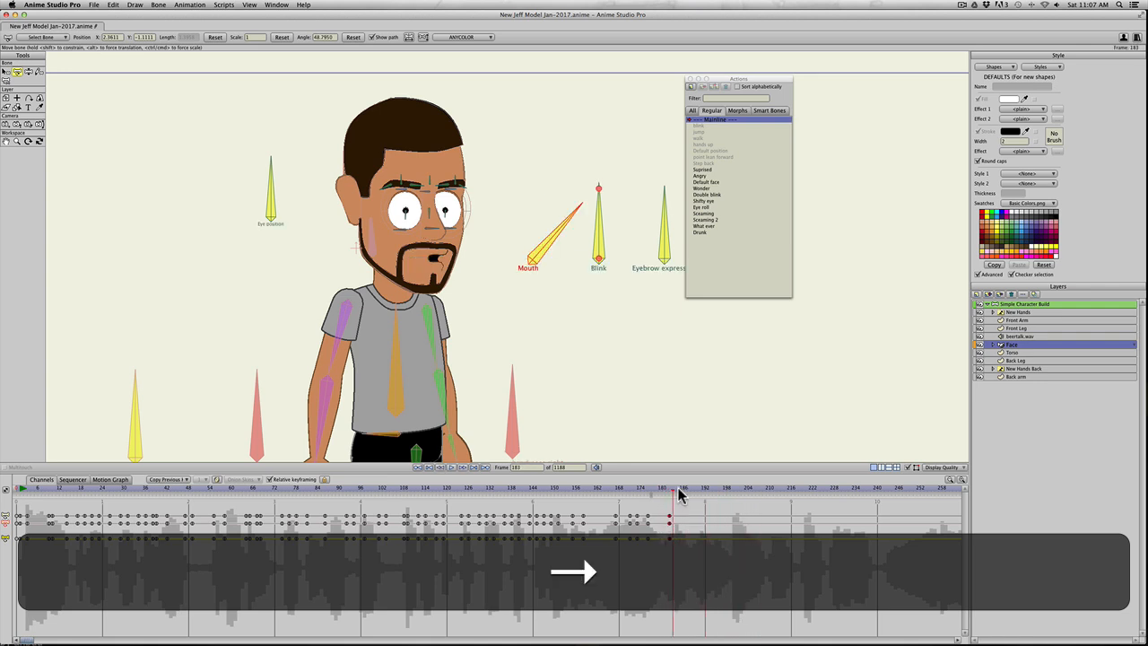
{"action": "key", "text": "Right"}
{"action": "mouse_move", "coordinate": [564, 244]}
{"action": "left_mouse_down"}
{"action": "mouse_move", "coordinate": [533, 221]}
{"action": "mouse_move", "coordinate": [561, 247]}
{"action": "left_mouse_up"}
Step: Key the Mouth bone from about frame 190 through 205, ending with a small rounded mouth at about 38°
{"action": "key", "text": "Right"}
{"action": "key", "text": "Right"}
{"action": "key", "text": "Right"}
{"action": "key", "text": "Left"}
{"action": "key", "text": "Right"}
{"action": "key", "text": "Right"}
{"action": "key", "text": "Right"}
{"action": "key", "text": "Right"}
{"action": "key", "text": "Right"}
{"action": "key", "text": "Right"}
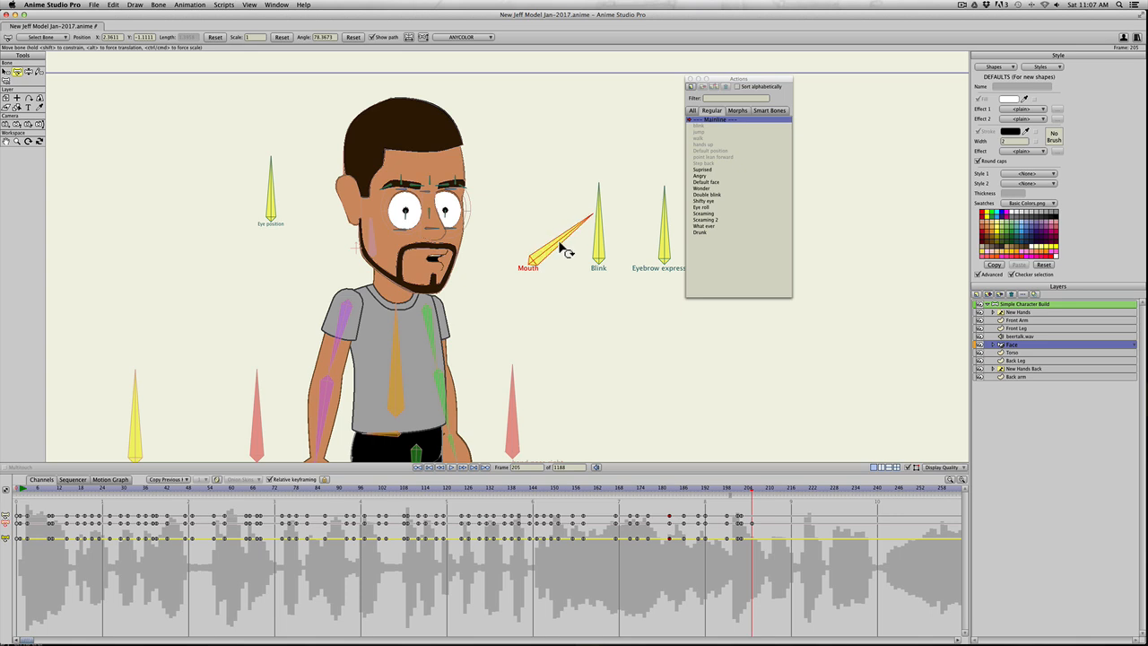
{"action": "key", "text": "Right"}
Step: Replay the section from about frame 183 and add corrective Mouth bone keys at about frames 195 and 197
{"action": "key", "text": "space"}
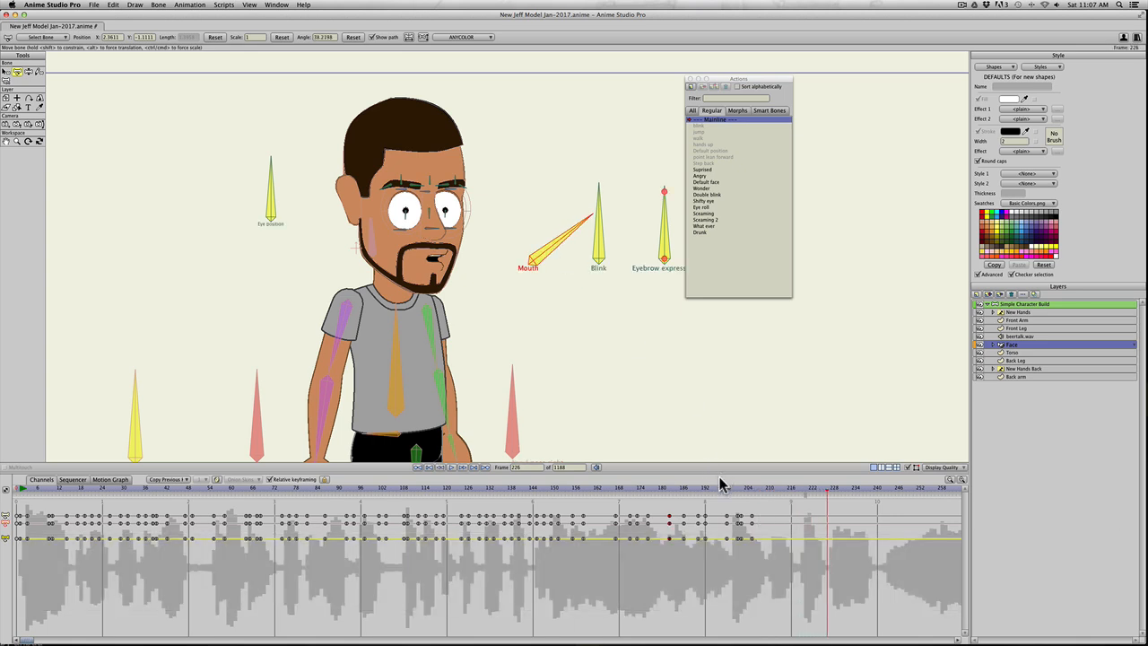
{"action": "left_click", "coordinate": [673, 488]}
{"action": "key", "text": "space"}
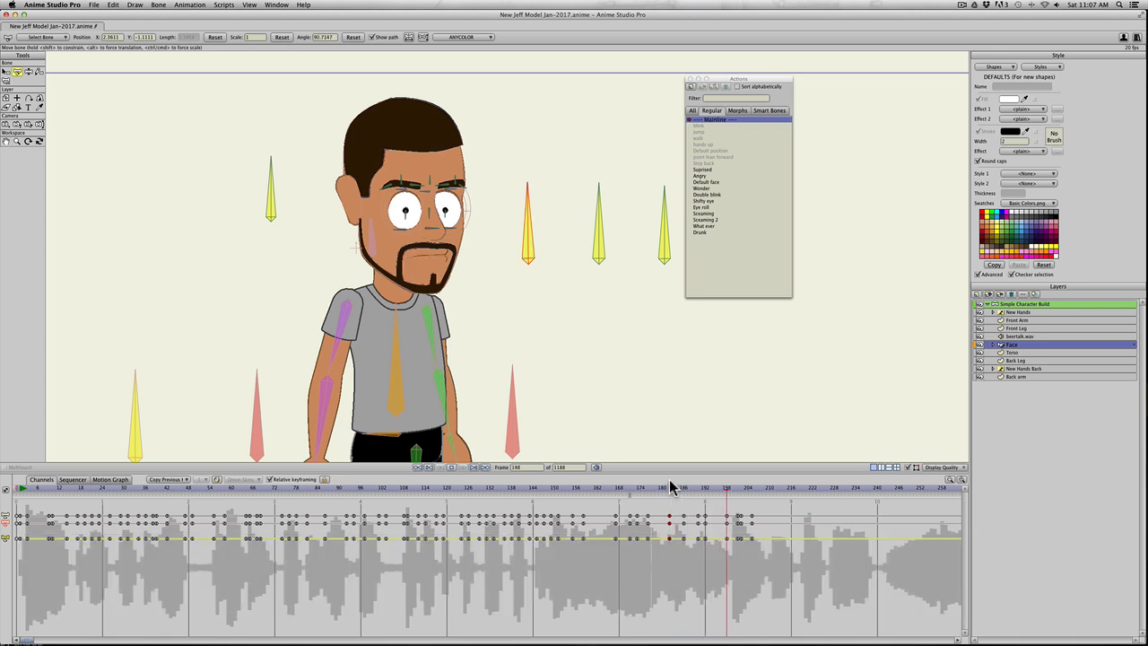
{"action": "key", "text": "space"}
{"action": "left_click_drag", "start_coordinate": [689, 494], "coordinate": [718, 499]}
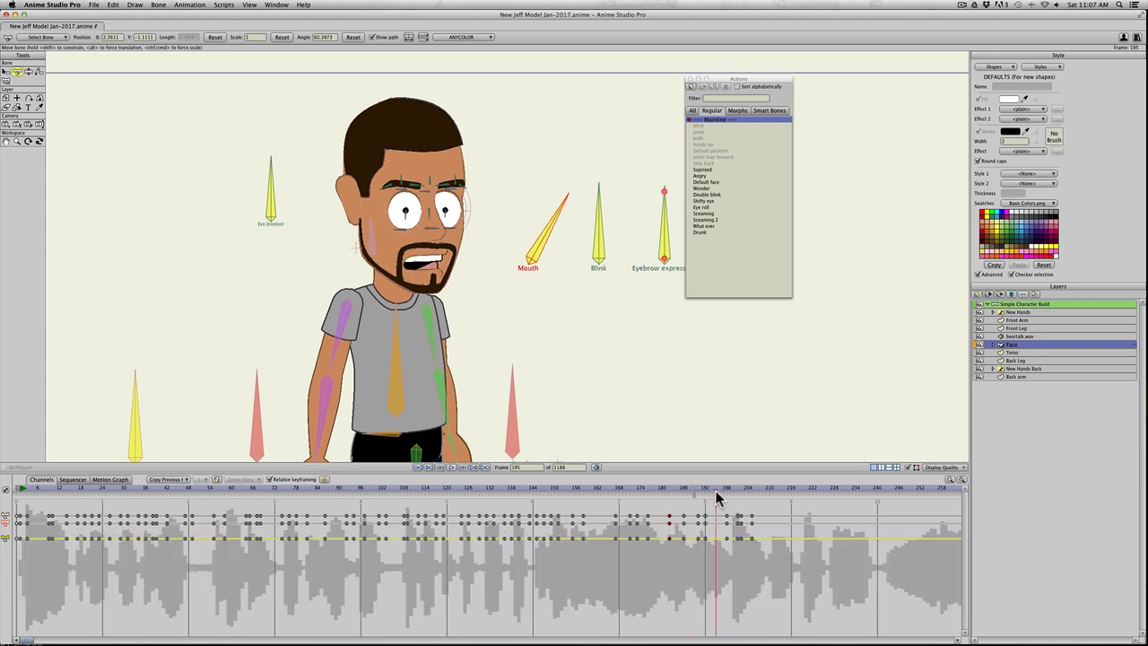
{"action": "left_click_drag", "start_coordinate": [554, 233], "coordinate": [544, 216]}
{"action": "key", "text": "Right"}
{"action": "key", "text": "Right"}
{"action": "key", "text": "Right"}
{"action": "key", "text": "Left"}
Step: Rotate the Mouth bone to about 82° at frame 208 to bare the teeth
{"action": "key", "text": "Right"}
{"action": "key", "text": "Right"}
{"action": "key", "text": "Right"}
{"action": "key", "text": "Right"}
{"action": "key", "text": "Right"}
{"action": "key", "text": "Right"}
{"action": "key", "text": "Right"}
{"action": "key", "text": "Right"}
{"action": "key", "text": "Right"}
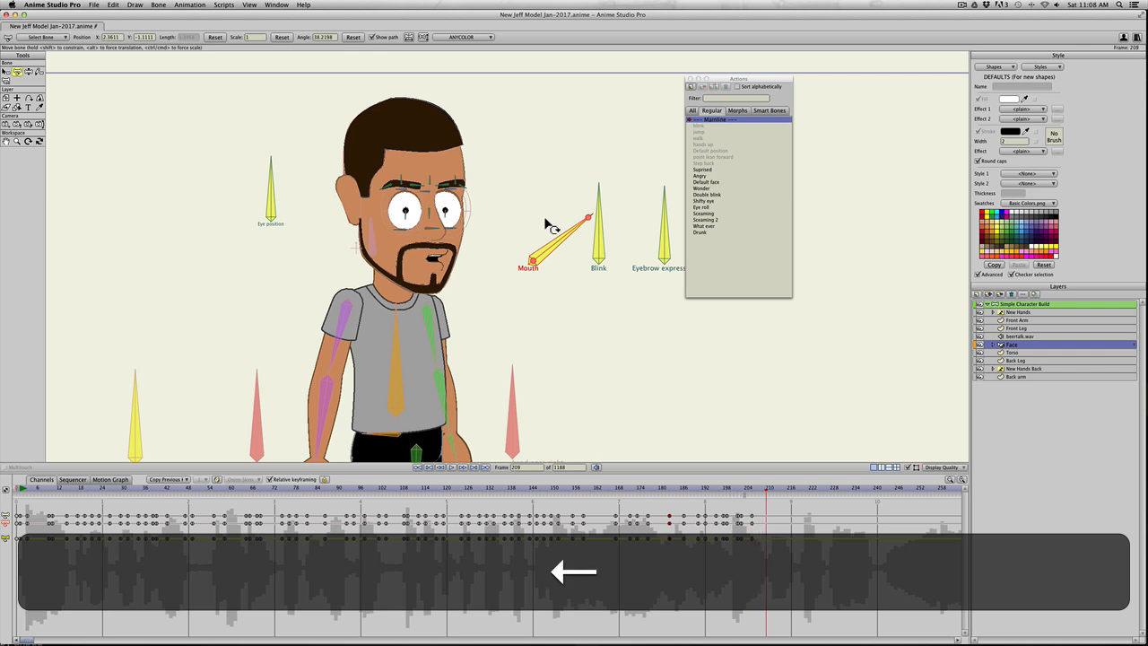
{"action": "key", "text": "Left"}
{"action": "left_click_drag", "start_coordinate": [568, 248], "coordinate": [543, 229]}
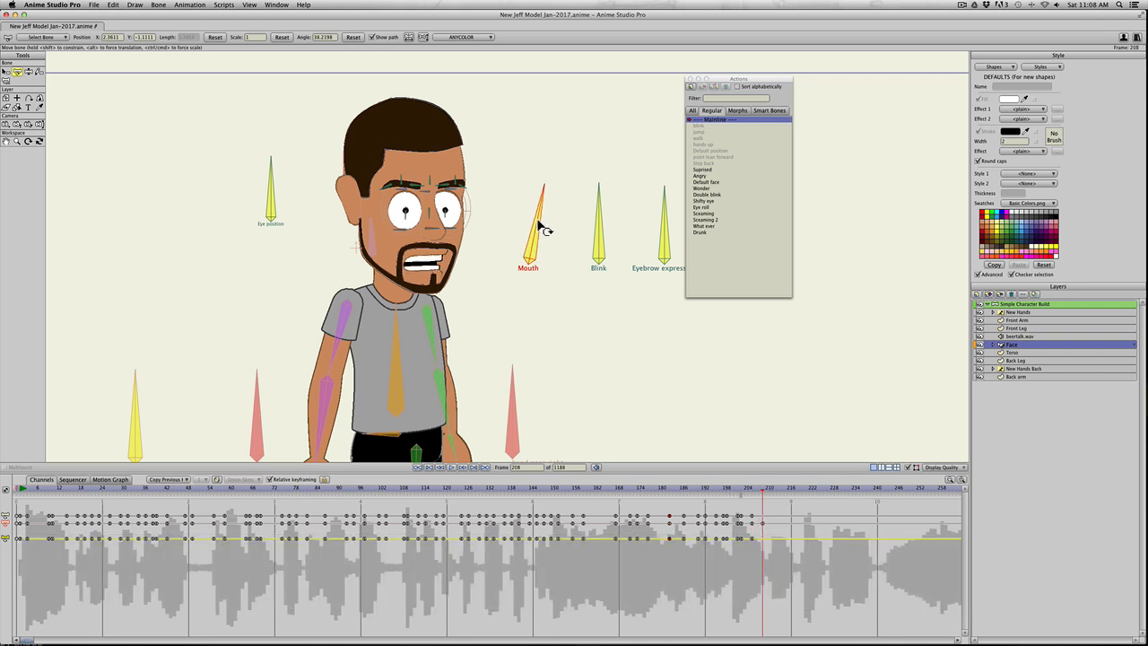
Step: Rotate the Mouth bone to about 43° at frame 212 to form a small rounded mouth
{"action": "key", "text": "Right"}
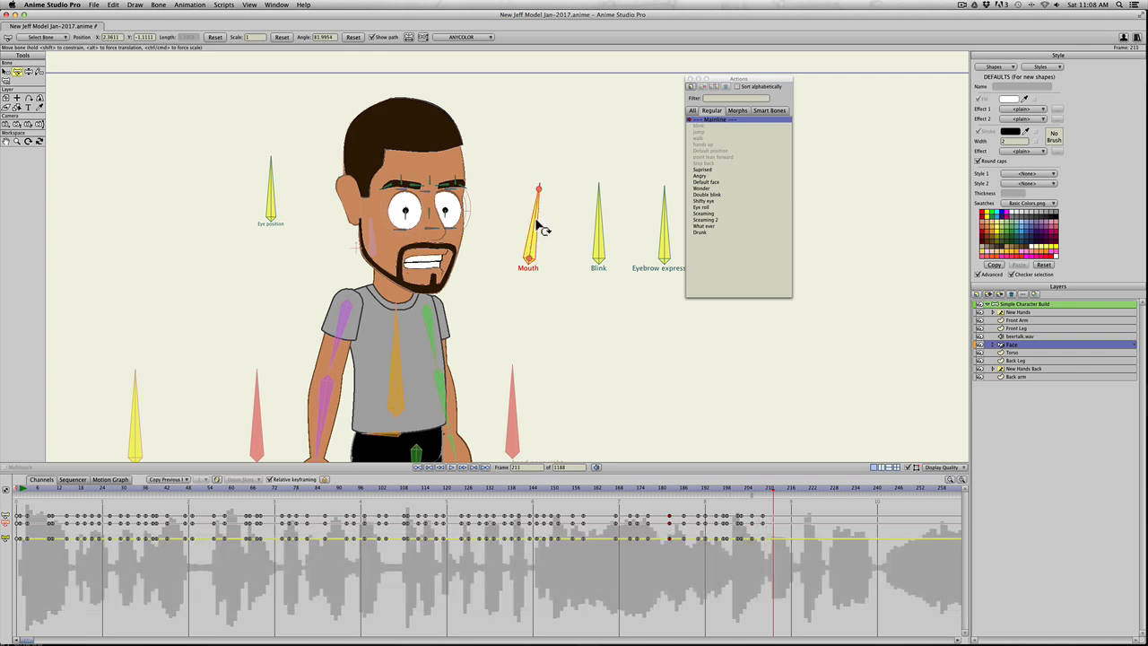
{"action": "key", "text": "Right"}
{"action": "left_click_drag", "start_coordinate": [539, 225], "coordinate": [558, 243]}
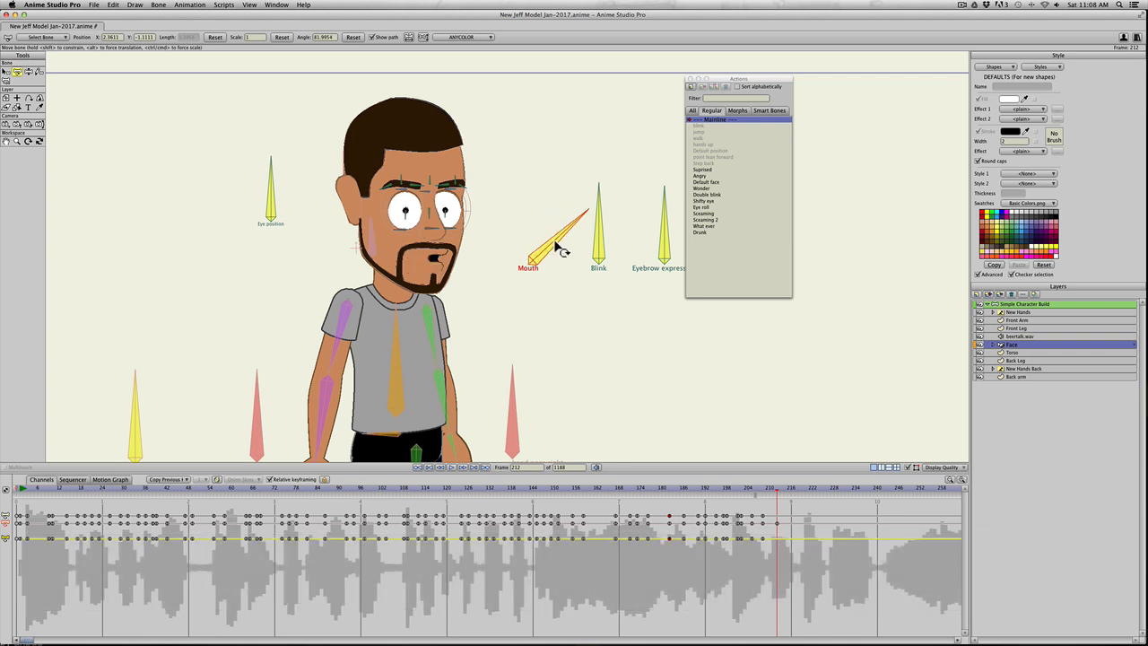
Step: Key the Mouth bone from about frame 220 through 228, ending with a wide-open mouth at about 62°
{"action": "key", "text": "Right"}
{"action": "key", "text": "Right"}
{"action": "key", "text": "Right"}
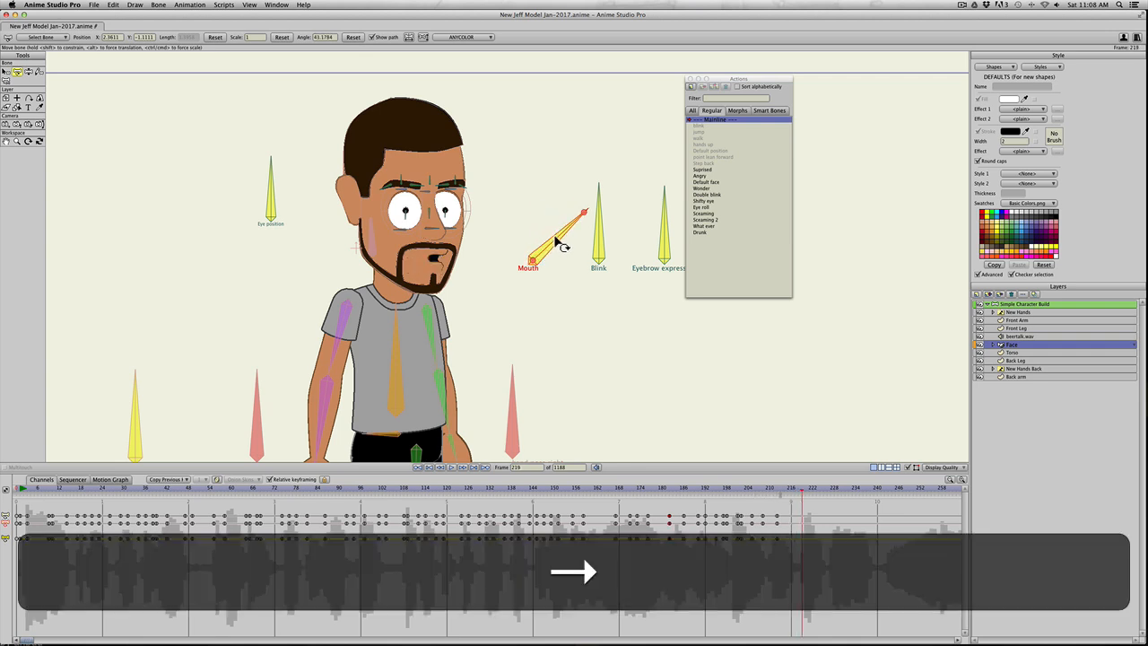
{"action": "mouse_move", "coordinate": [557, 240]}
{"action": "left_mouse_down"}
{"action": "mouse_move", "coordinate": [574, 277]}
{"action": "mouse_move", "coordinate": [549, 222]}
{"action": "mouse_move", "coordinate": [565, 269]}
{"action": "mouse_move", "coordinate": [544, 235]}
{"action": "mouse_move", "coordinate": [557, 242]}
{"action": "mouse_move", "coordinate": [541, 223]}
{"action": "mouse_move", "coordinate": [566, 256]}
{"action": "mouse_move", "coordinate": [559, 218]}
{"action": "mouse_move", "coordinate": [535, 215]}
{"action": "mouse_move", "coordinate": [554, 219]}
{"action": "left_mouse_up"}
{"action": "key", "text": "Right"}
{"action": "key", "text": "Right"}
{"action": "key", "text": "Right"}
{"action": "key", "text": "Right"}
{"action": "key", "text": "Right"}
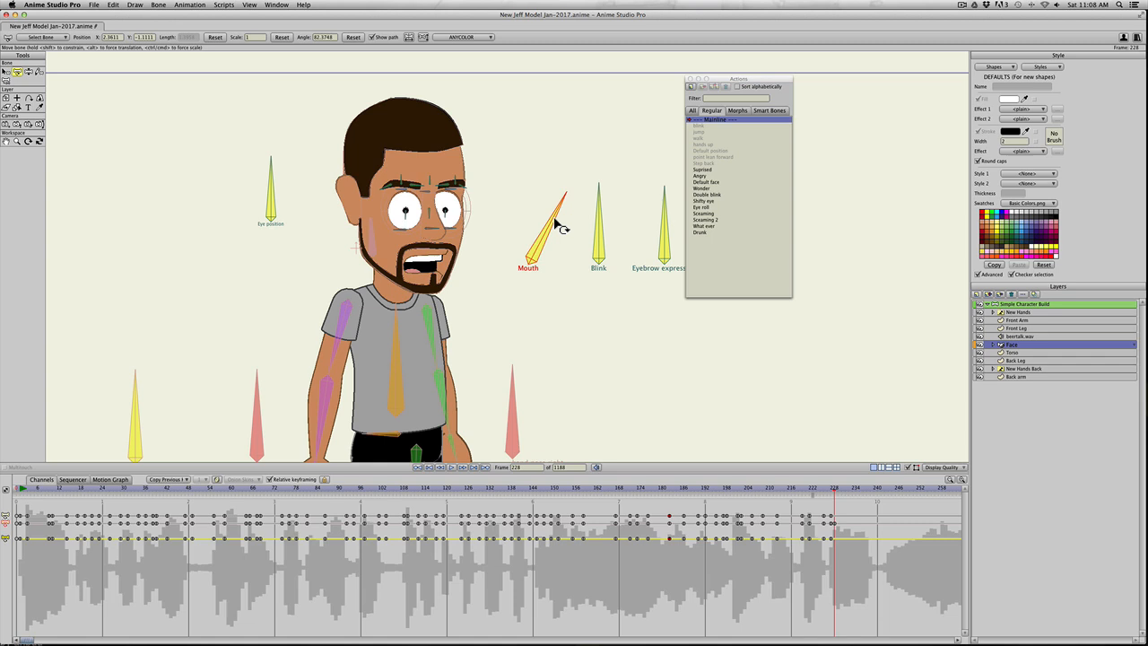
Step: Rotate the Mouth bone more upright at about frame 232 for the next sound
{"action": "key", "text": "Right"}
{"action": "key", "text": "Right"}
{"action": "key", "text": "Right"}
{"action": "key", "text": "Right"}
{"action": "key", "text": "Right"}
{"action": "key", "text": "Right"}
{"action": "key", "text": "Left"}
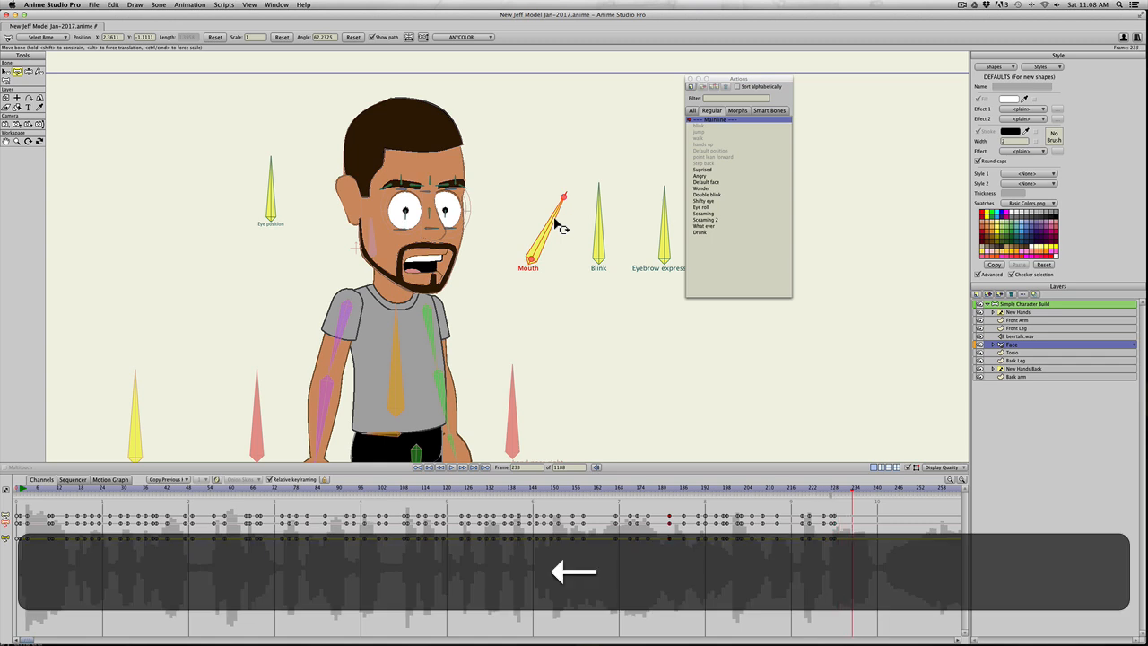
{"action": "key", "text": "Left"}
{"action": "mouse_move", "coordinate": [556, 223]}
{"action": "left_mouse_down"}
{"action": "mouse_move", "coordinate": [557, 238]}
{"action": "mouse_move", "coordinate": [546, 223]}
{"action": "mouse_move", "coordinate": [579, 248]}
{"action": "mouse_move", "coordinate": [543, 219]}
{"action": "left_mouse_up"}
Step: Key the Mouth bone for the following syllables through about frame 239, ending with bared teeth at about 82°
{"action": "key", "text": "Right"}
{"action": "key", "text": "Right"}
{"action": "key", "text": "Right"}
{"action": "key", "text": "Right"}
{"action": "key", "text": "Right"}
{"action": "key", "text": "Right"}
{"action": "key", "text": "Right"}
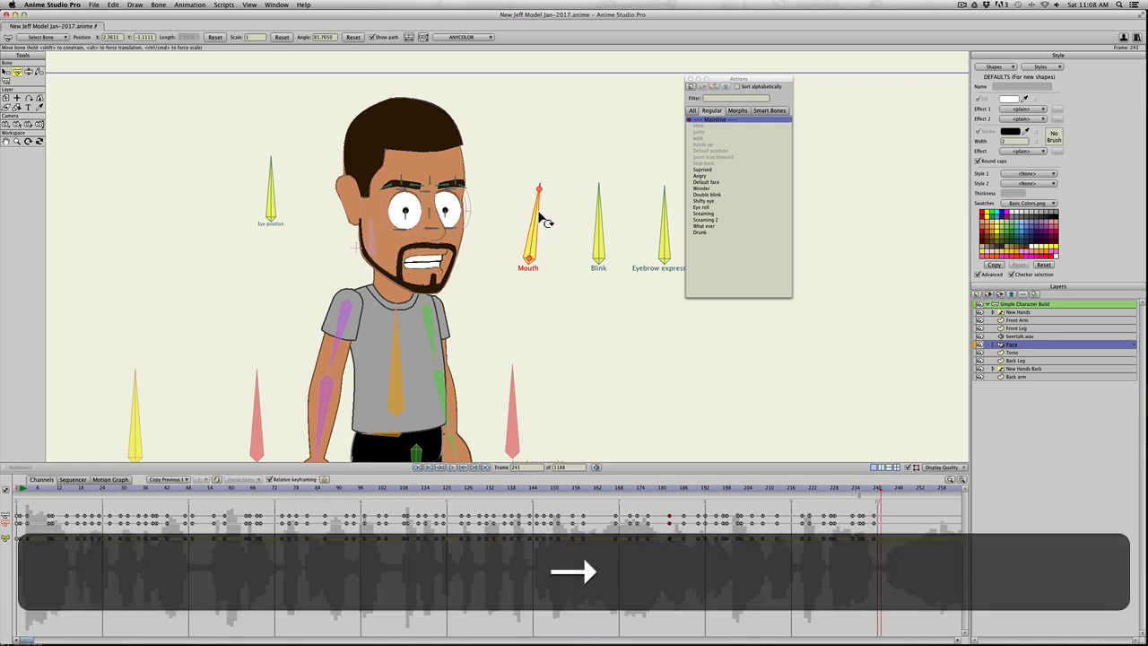
Step: Preview the audio beyond frame 241 and move the last bared-teeth key one frame earlier to frame 238
{"action": "key", "text": "space"}
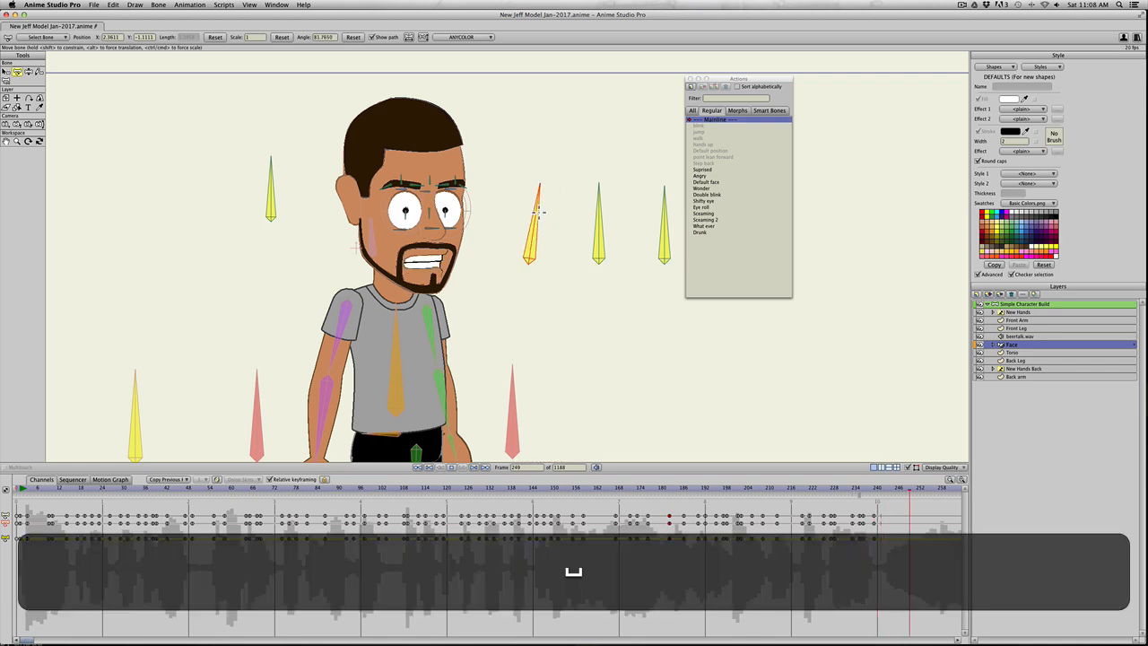
{"action": "key", "text": "space"}
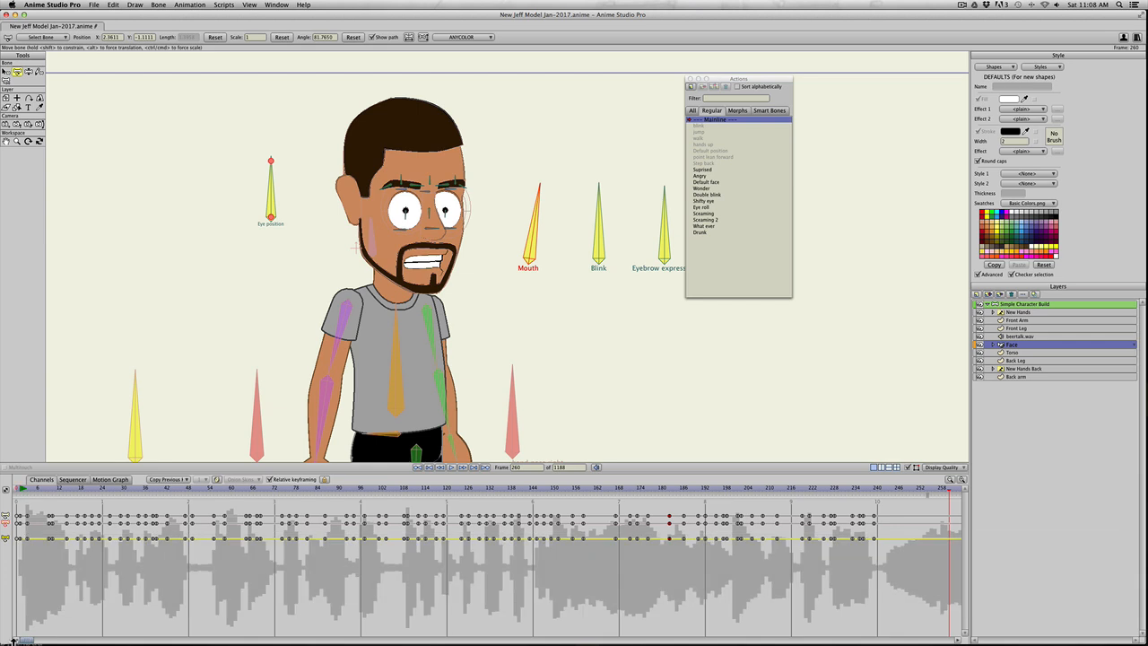
{"action": "left_click_drag", "start_coordinate": [25, 640], "coordinate": [154, 640]}
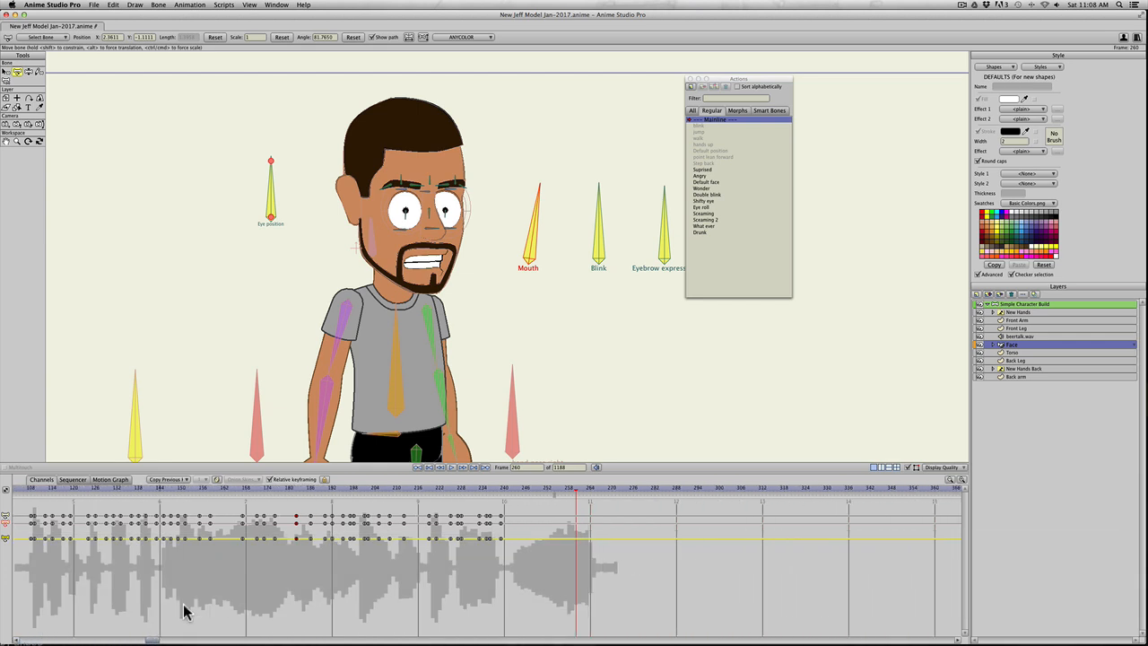
{"action": "mouse_move", "coordinate": [500, 488]}
{"action": "left_mouse_down"}
{"action": "mouse_move", "coordinate": [516, 495]}
{"action": "mouse_move", "coordinate": [473, 494]}
{"action": "mouse_move", "coordinate": [498, 496]}
{"action": "left_mouse_up"}
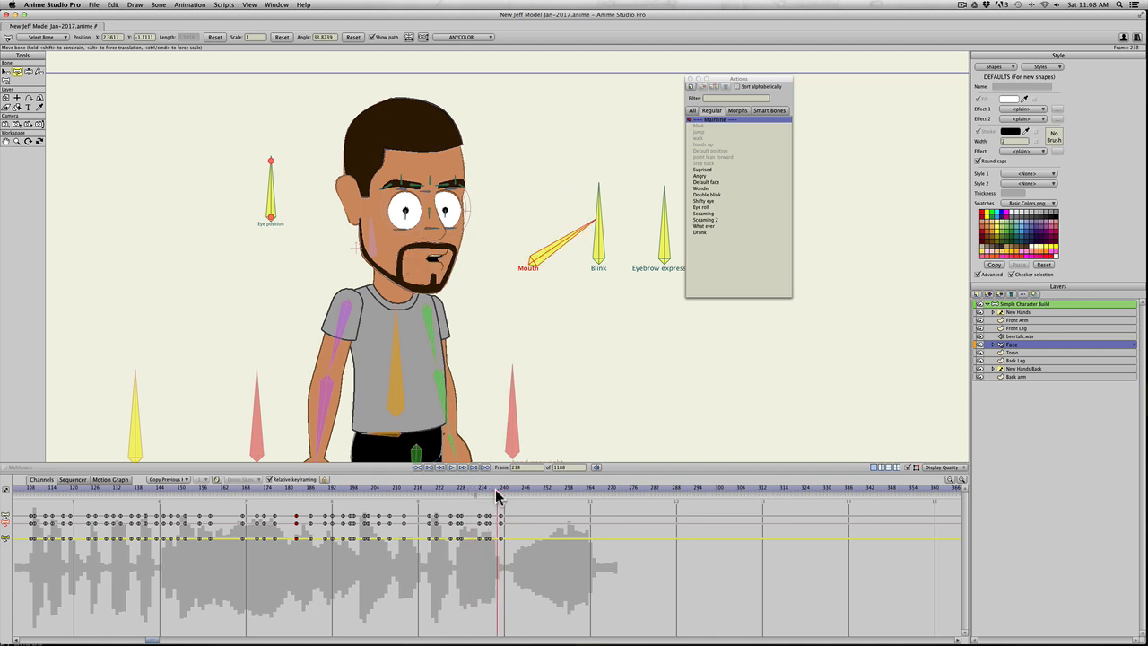
{"action": "key", "text": "Right"}
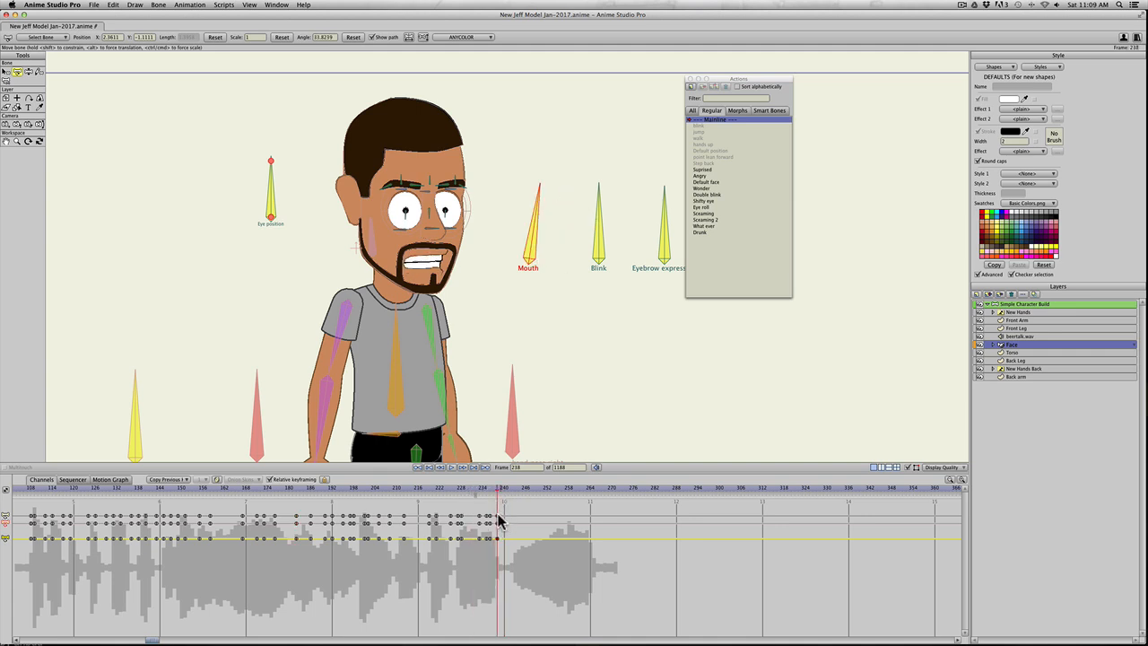
Step: Rotate the Mouth bone to about 73° at frame 243 and open it to about 63° at about frame 245
{"action": "key", "text": "Right"}
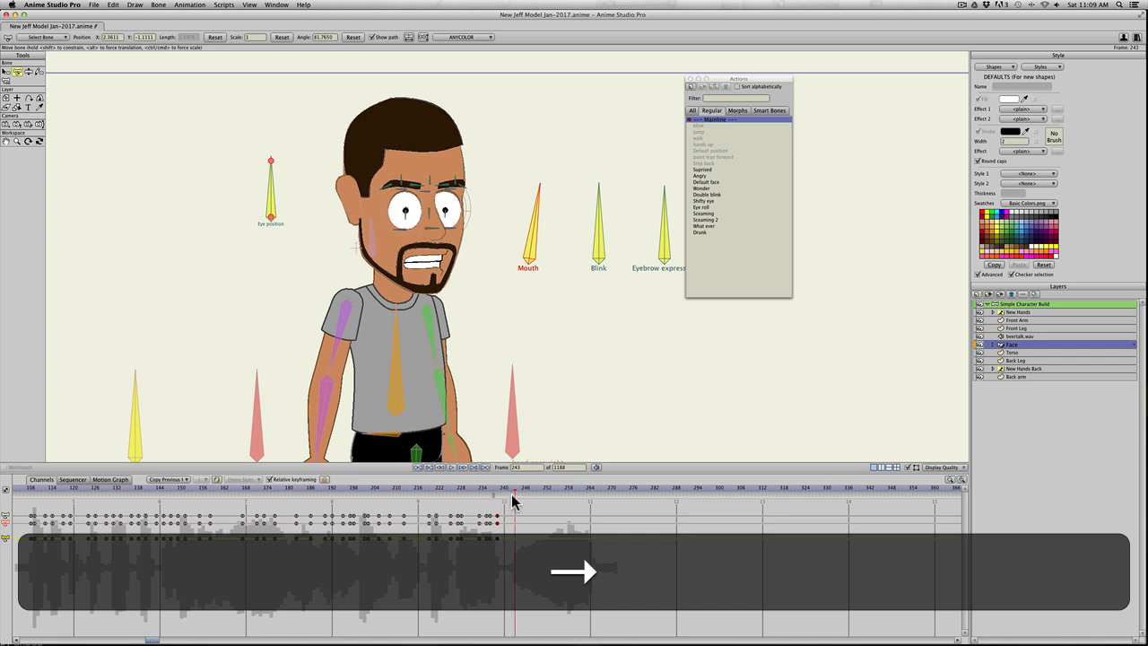
{"action": "left_click_drag", "start_coordinate": [533, 243], "coordinate": [542, 235]}
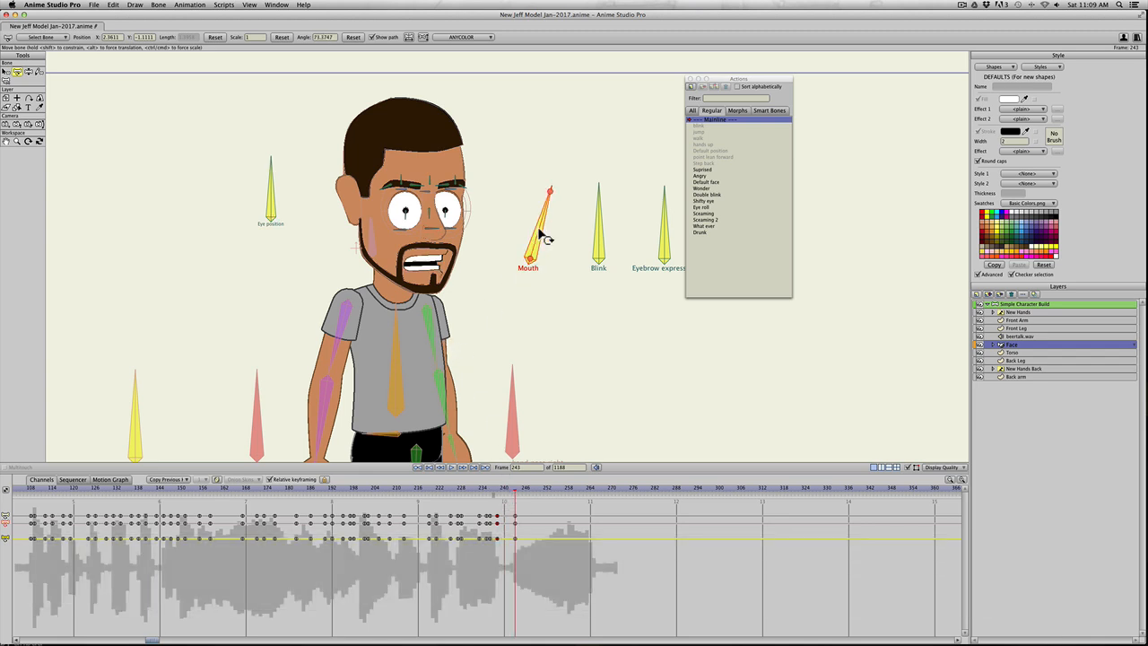
{"action": "key", "text": "Right"}
{"action": "key", "text": "Right"}
{"action": "key", "text": "Left"}
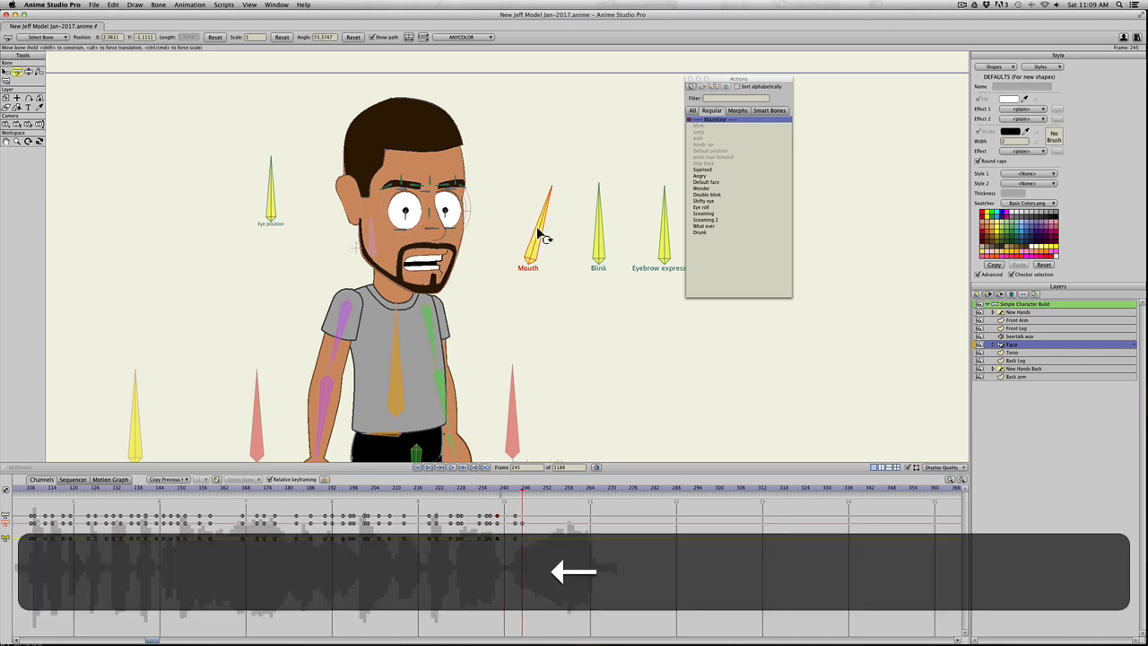
{"action": "left_click_drag", "start_coordinate": [540, 234], "coordinate": [546, 236]}
{"action": "key", "text": "Right"}
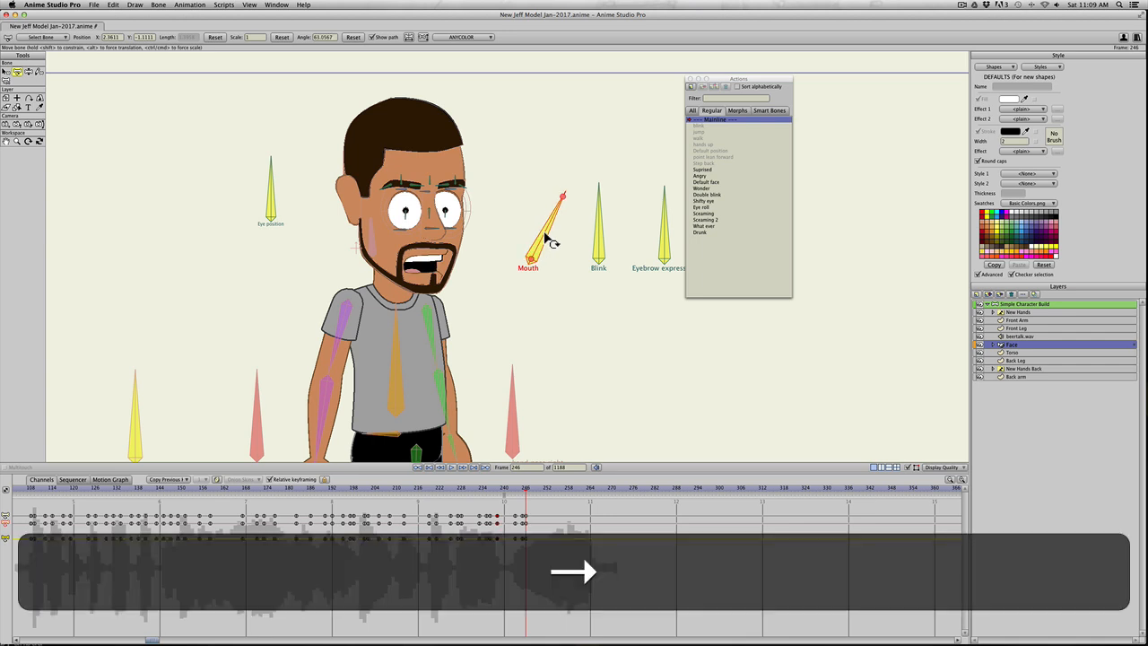
Step: Key the Mouth bone at about frames 250 and 251, ending with a wide-open mouth at about 67°
{"action": "key", "text": "Right"}
{"action": "key", "text": "Left"}
{"action": "key", "text": "Left"}
{"action": "left_click_drag", "start_coordinate": [544, 235], "coordinate": [544, 236]}
{"action": "key", "text": "Right"}
{"action": "key", "text": "Right"}
{"action": "key", "text": "Right"}
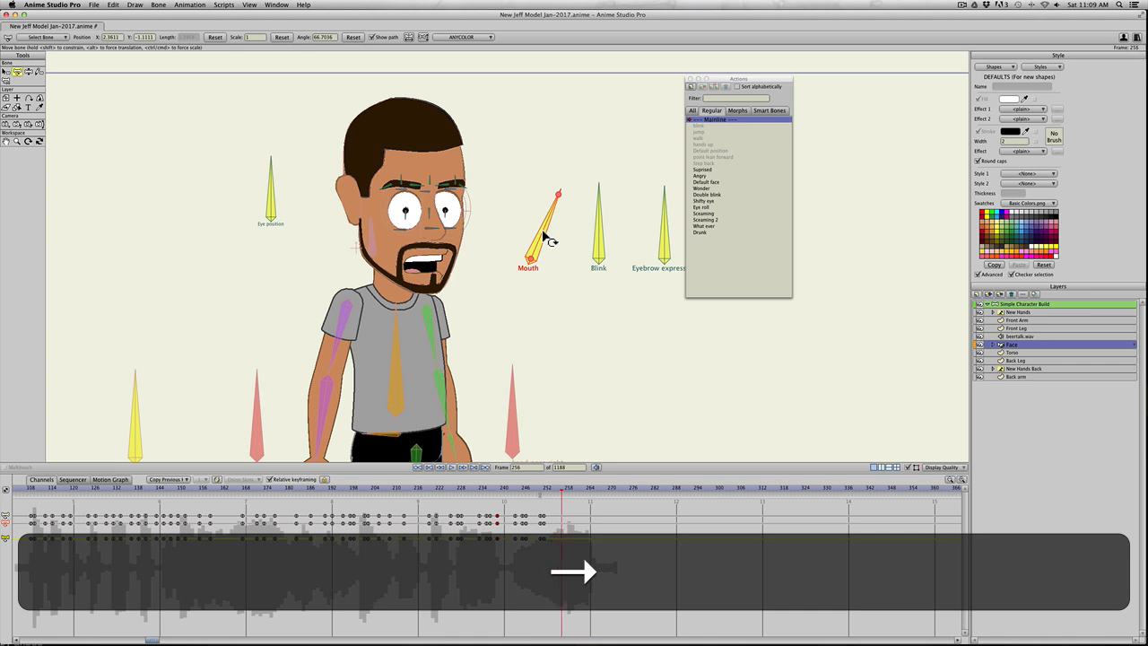
Step: Key the Mouth bone through frame 265, ending with a closed, frowning mouth at about 6°
{"action": "key", "text": "Right"}
{"action": "key", "text": "Left"}
{"action": "left_click_drag", "start_coordinate": [544, 235], "coordinate": [554, 265]}
{"action": "key", "text": "Right"}
{"action": "key", "text": "Right"}
{"action": "key", "text": "Right"}
{"action": "key", "text": "Right"}
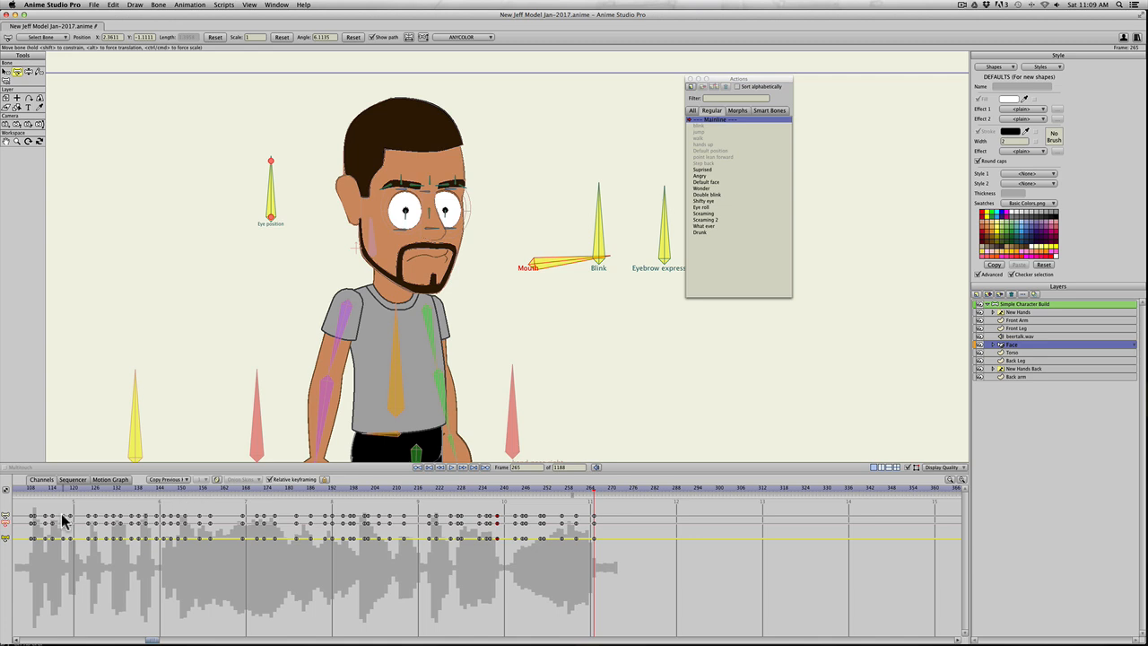
Step: Play the animation from the start to review the complete lip-sync against the audio
{"action": "left_click_drag", "start_coordinate": [134, 640], "coordinate": [18, 635]}
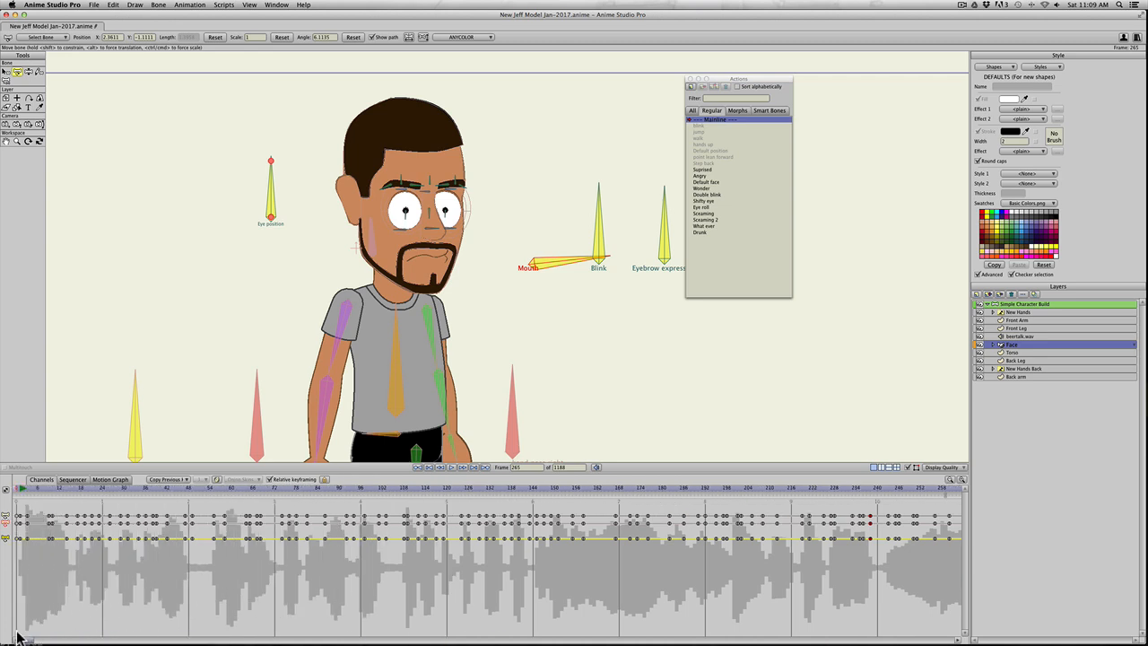
{"action": "key", "text": "space"}
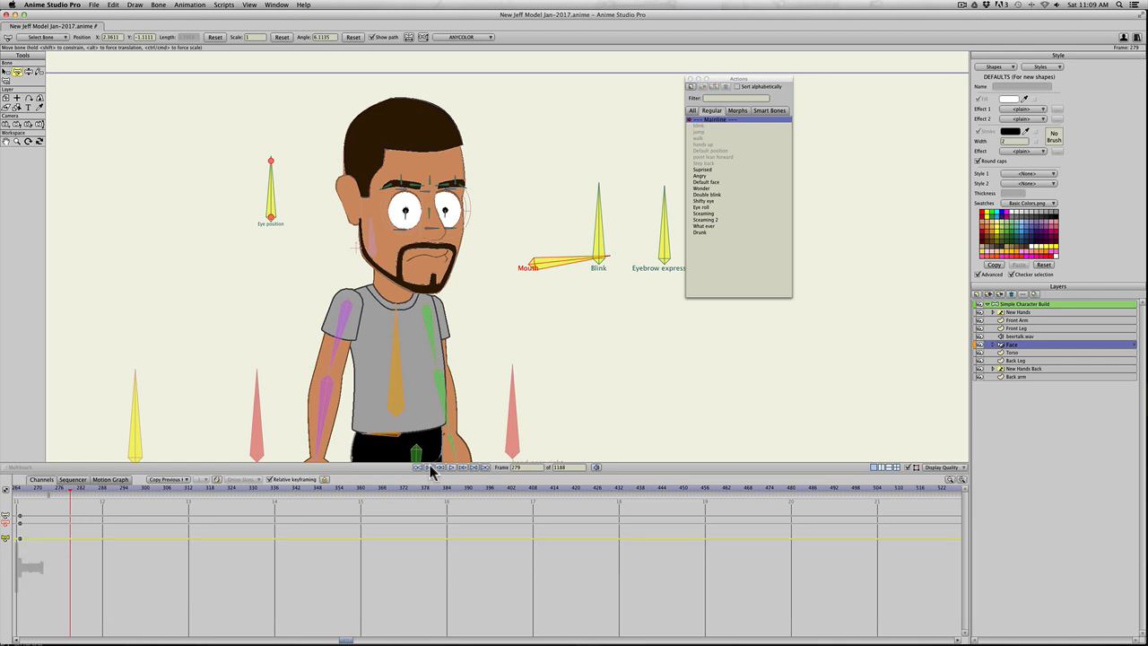
{"action": "key", "text": "space"}
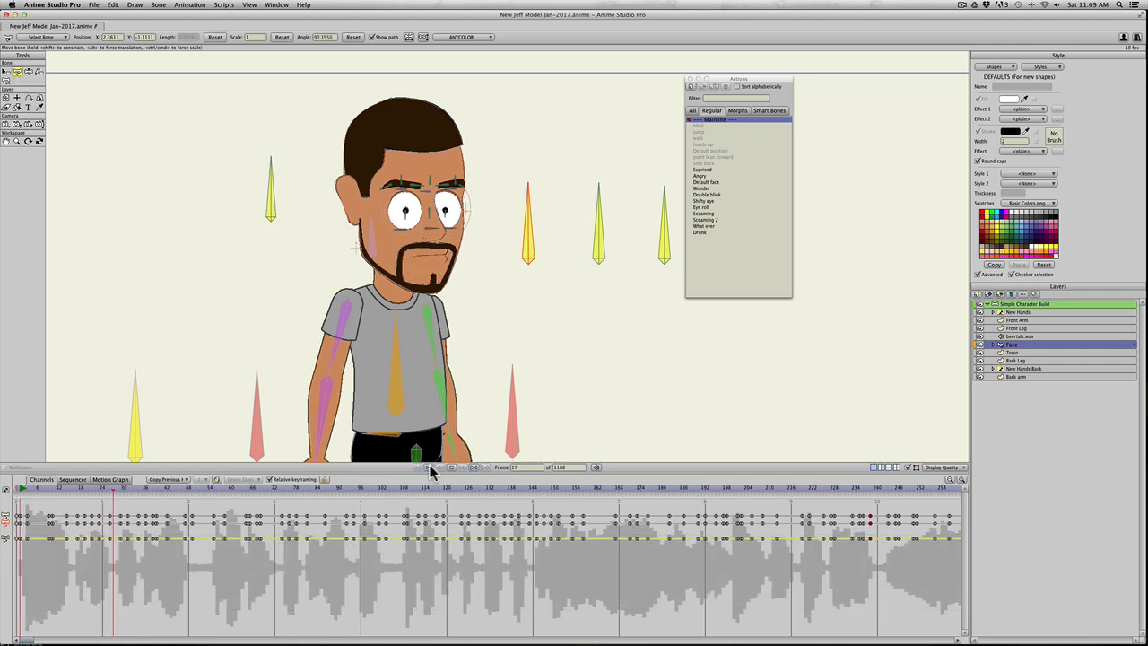
{"action": "key", "text": "space"}
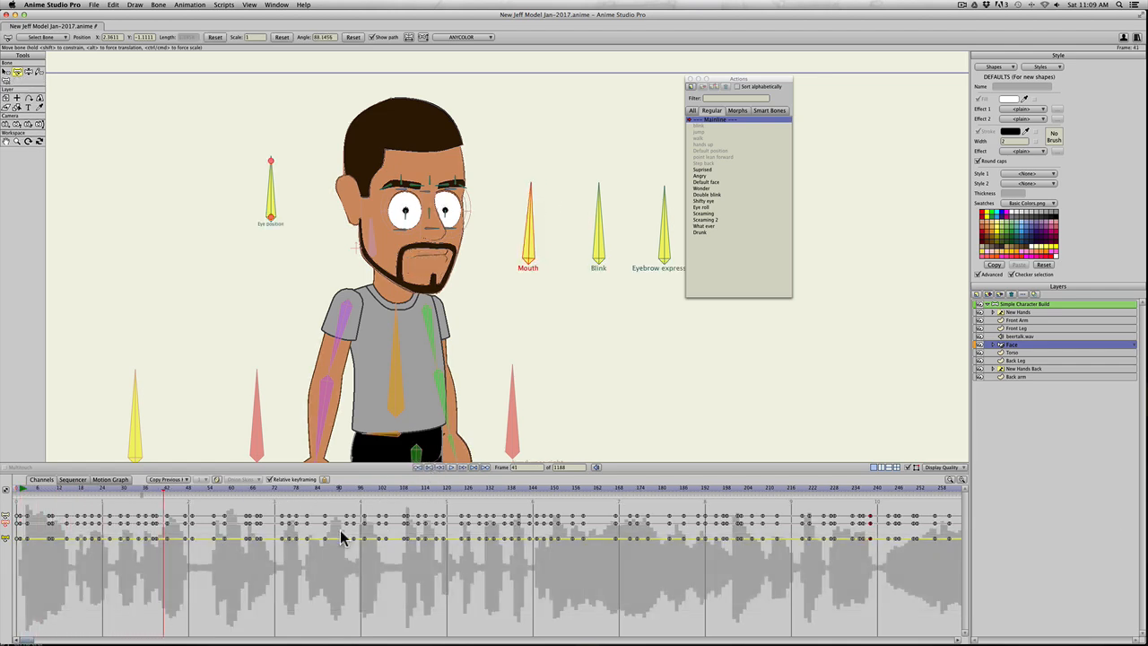
{"action": "key", "text": "space"}
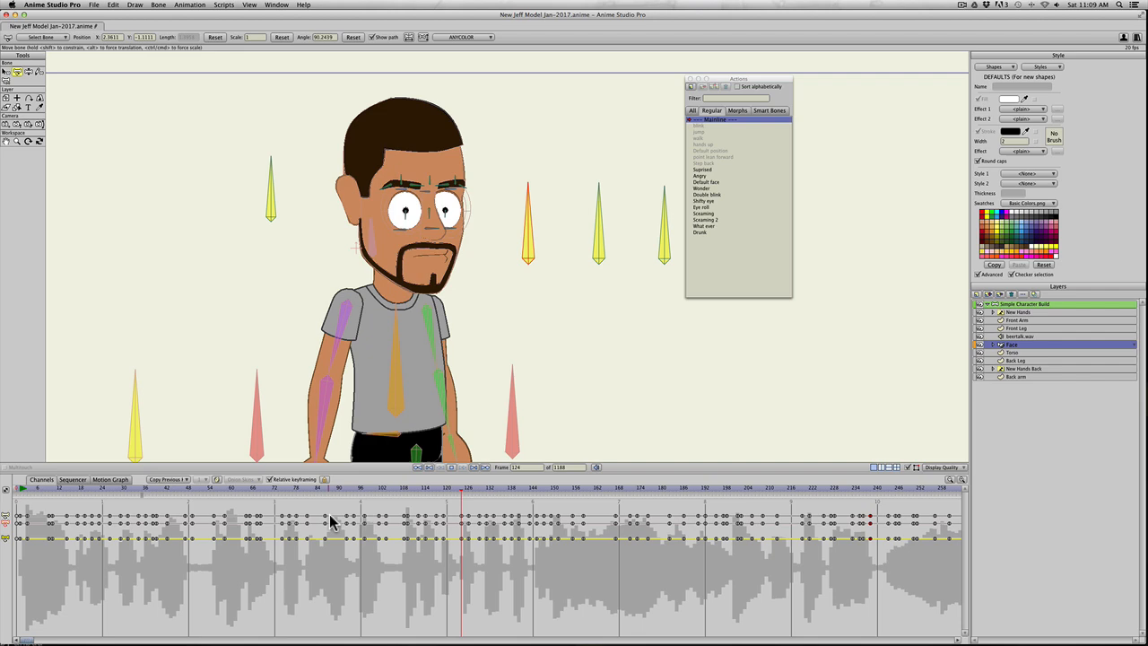
Step: Continue playing the animation in stretches from frame 124 to the last mouth key to review the lip-sync
{"action": "key", "text": "space"}
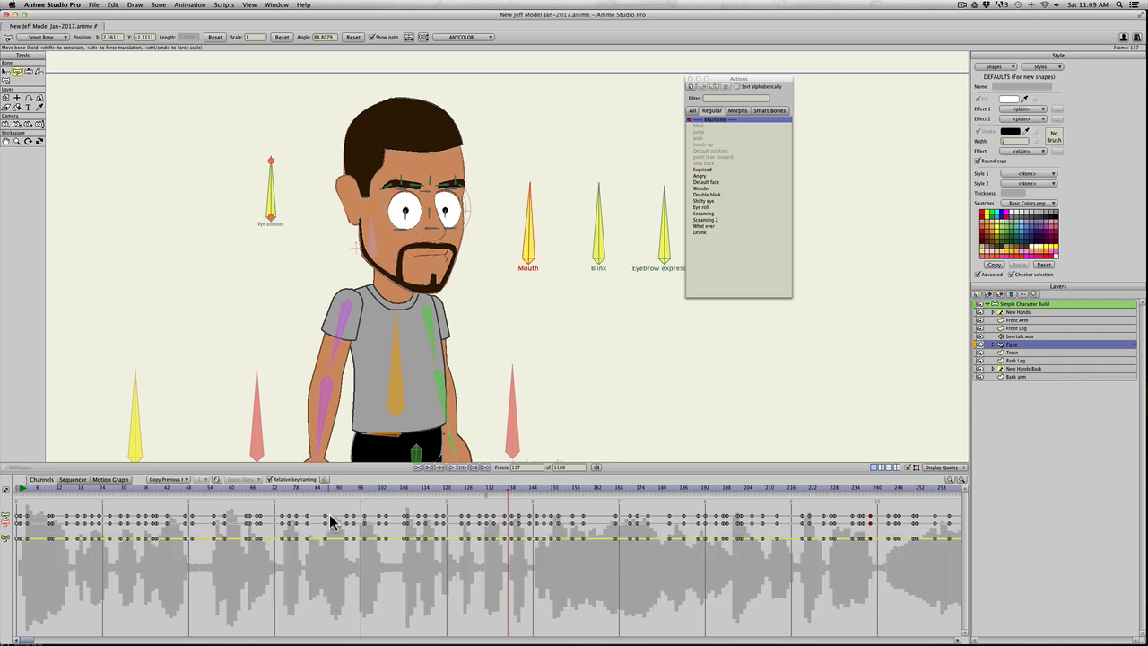
{"action": "key", "text": "space"}
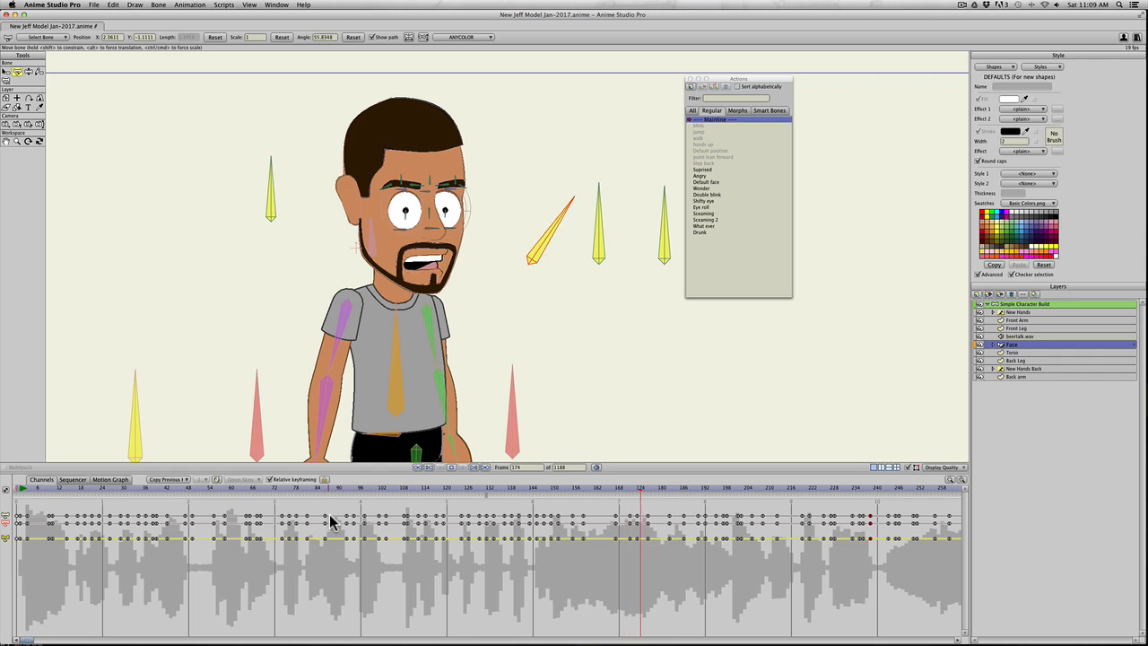
{"action": "key", "text": "space"}
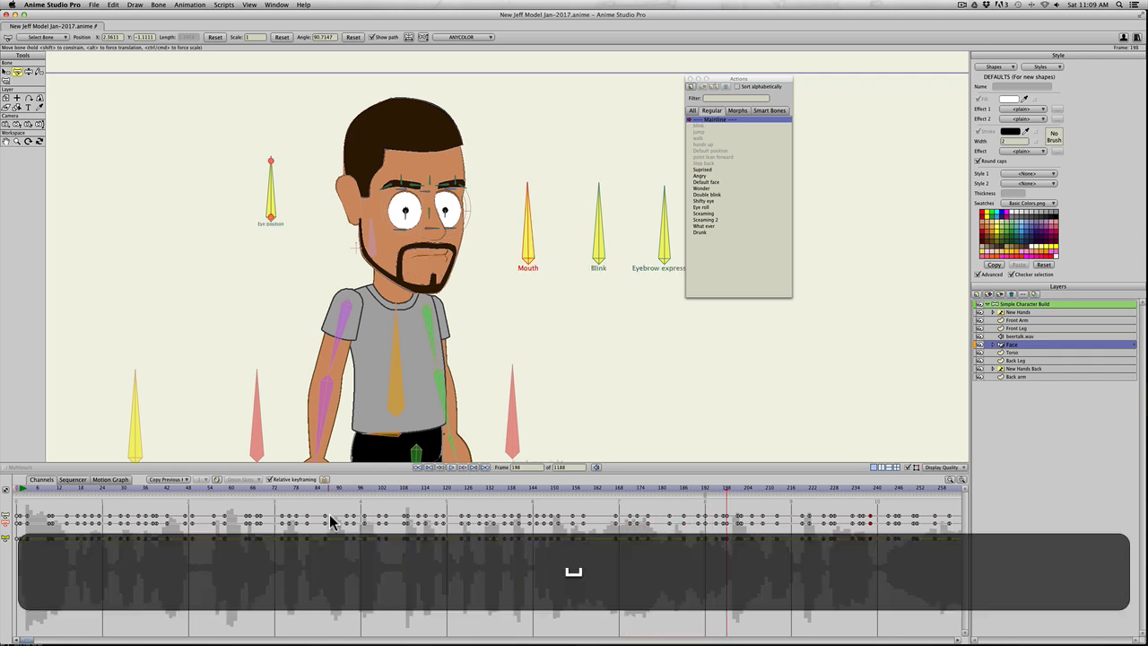
{"action": "key", "text": "space"}
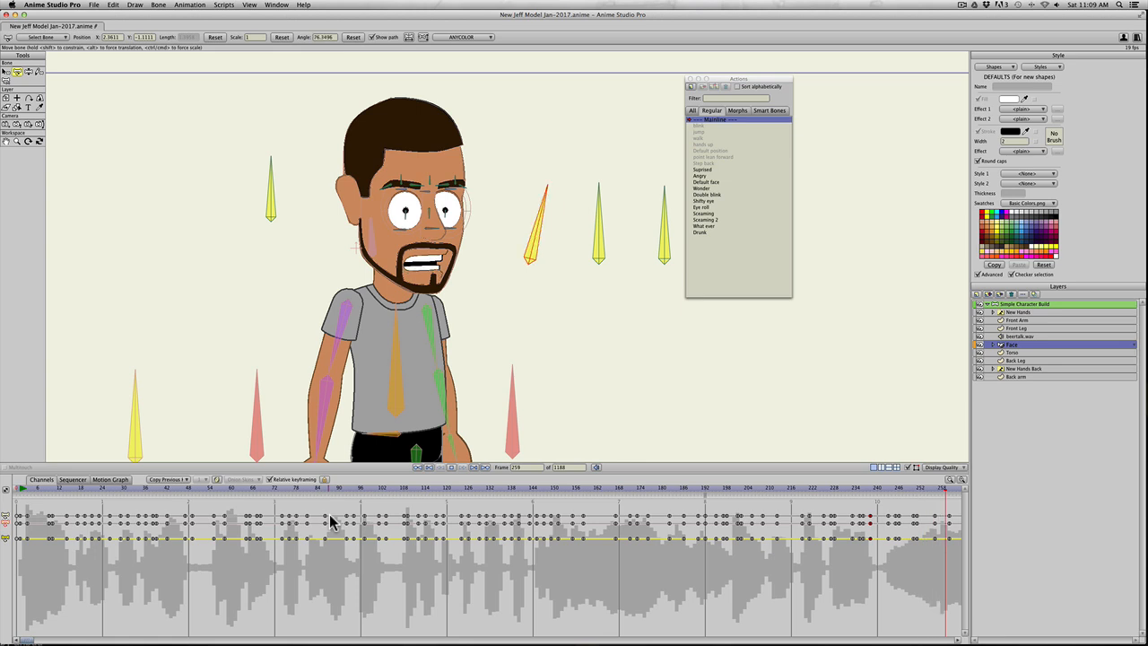
{"action": "key", "text": "space"}
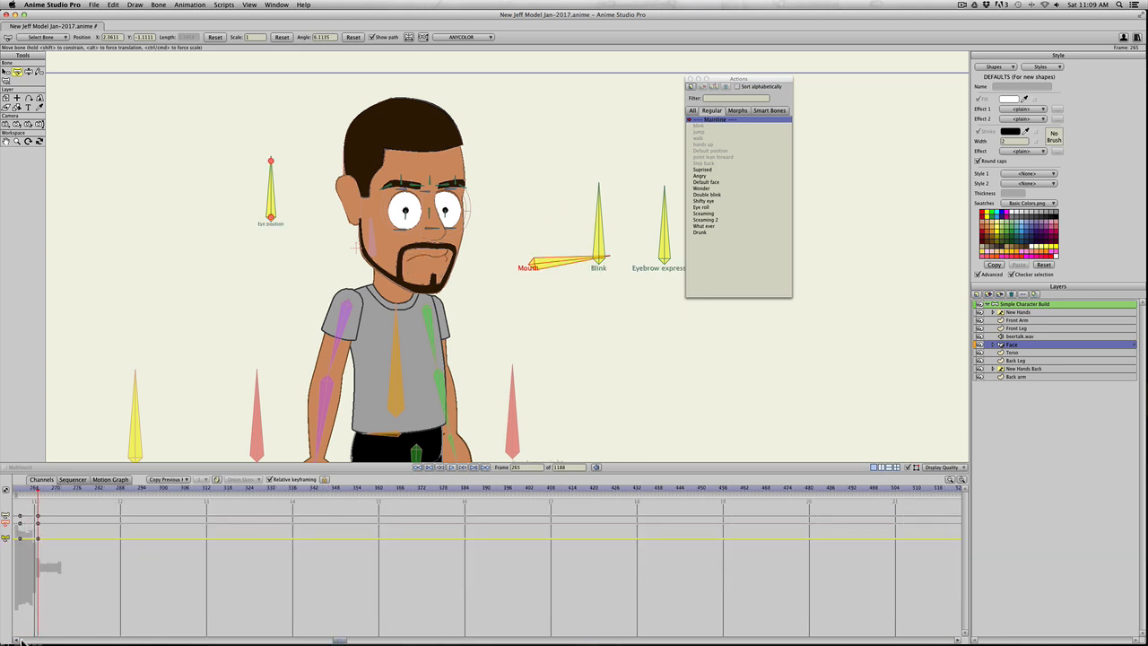
Step: Insert the Drunk facial action into the mainline at frame 1 and check the resulting expression around frame 8
{"action": "left_click", "coordinate": [23, 640]}
{"action": "left_click", "coordinate": [17, 490]}
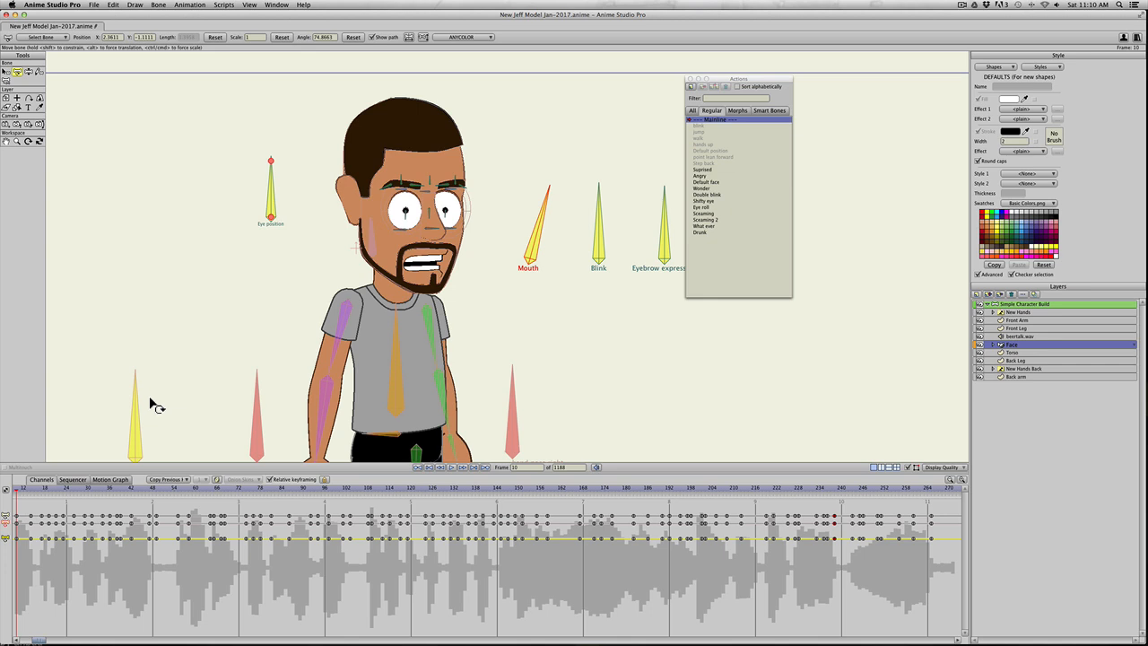
{"action": "scroll", "coordinate": [148, 390], "scroll_direction": "down", "scroll_amount": 5}
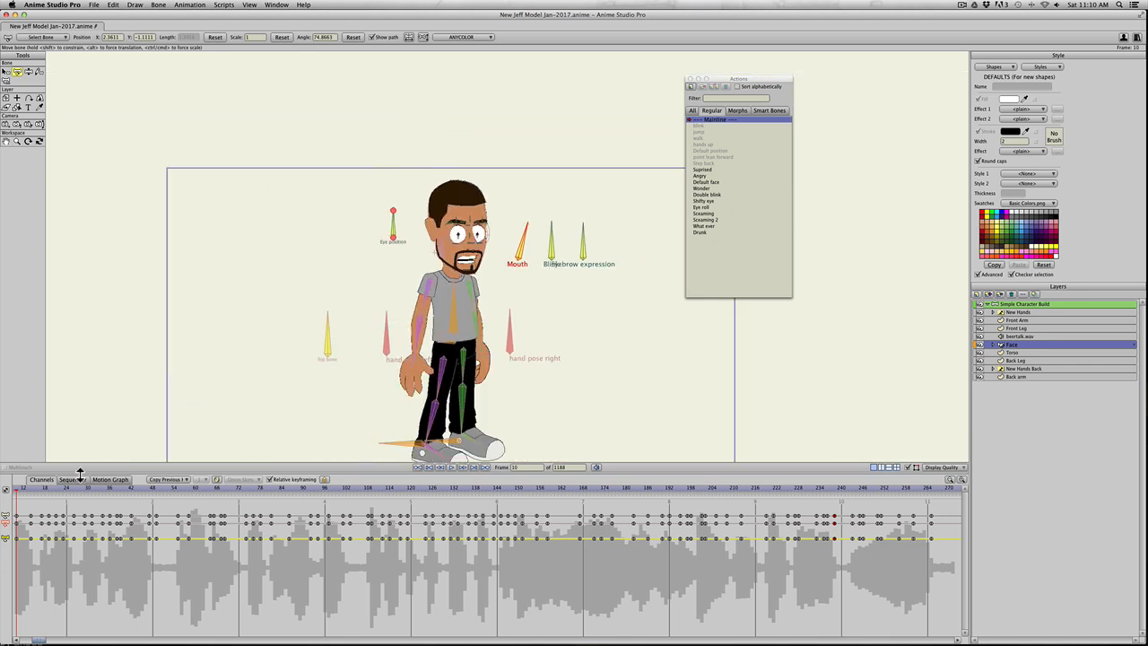
{"action": "left_click", "coordinate": [5, 490]}
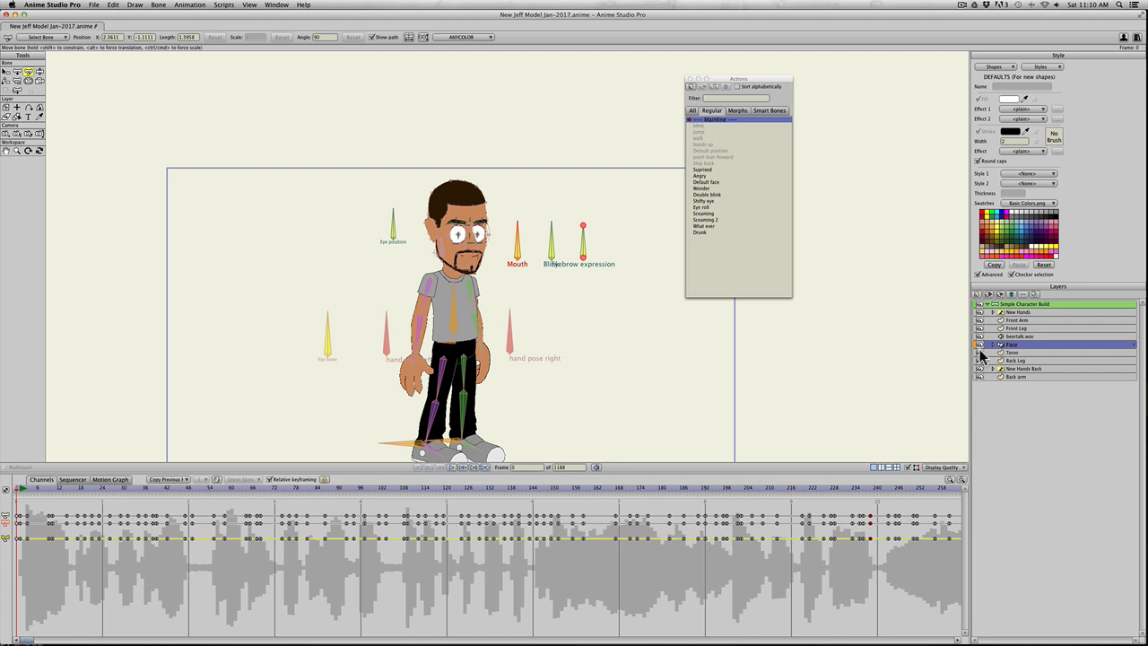
{"action": "mouse_move", "coordinate": [33, 490]}
{"action": "left_mouse_down"}
{"action": "mouse_move", "coordinate": [44, 493]}
{"action": "mouse_move", "coordinate": [22, 491]}
{"action": "left_mouse_up"}
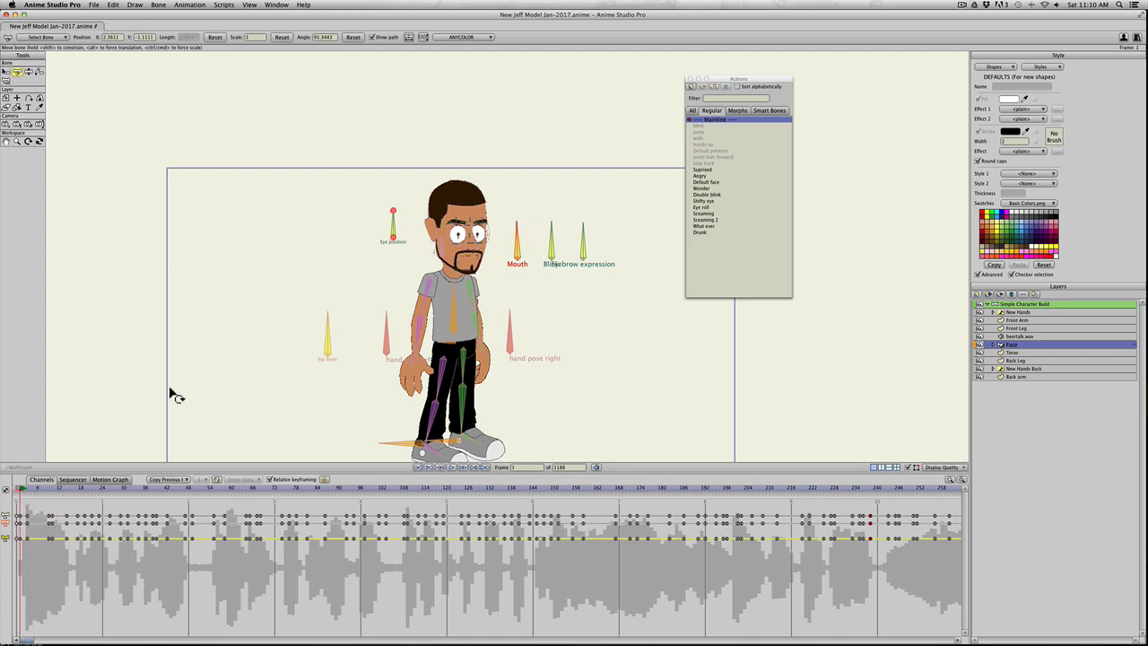
{"action": "left_click", "coordinate": [701, 232]}
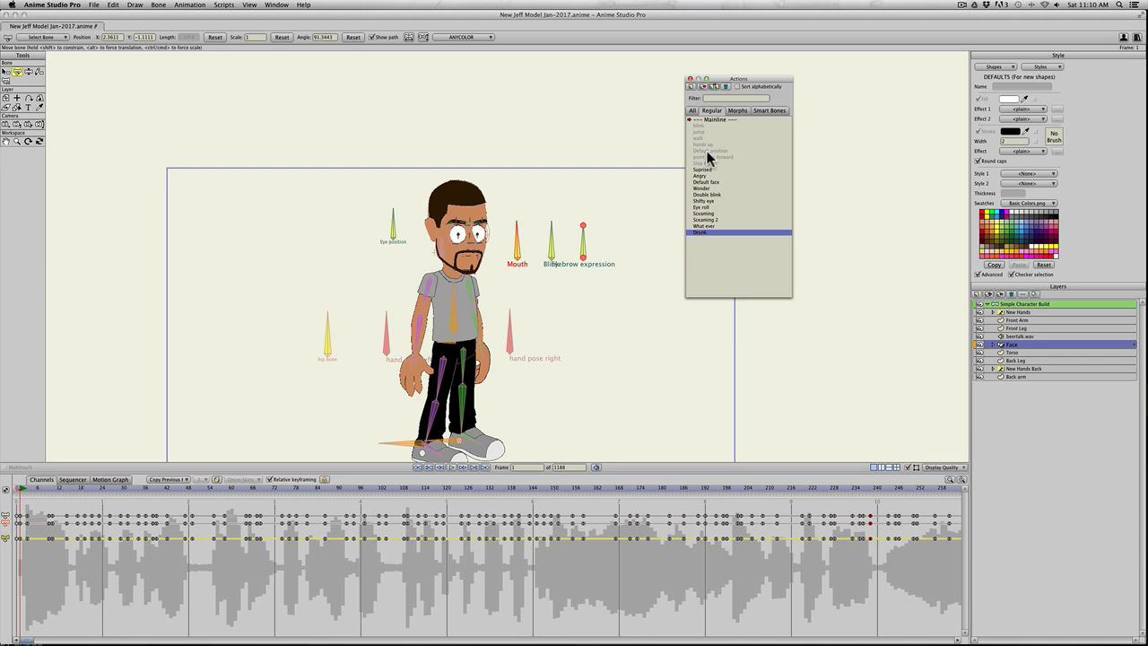
{"action": "left_click", "coordinate": [713, 89]}
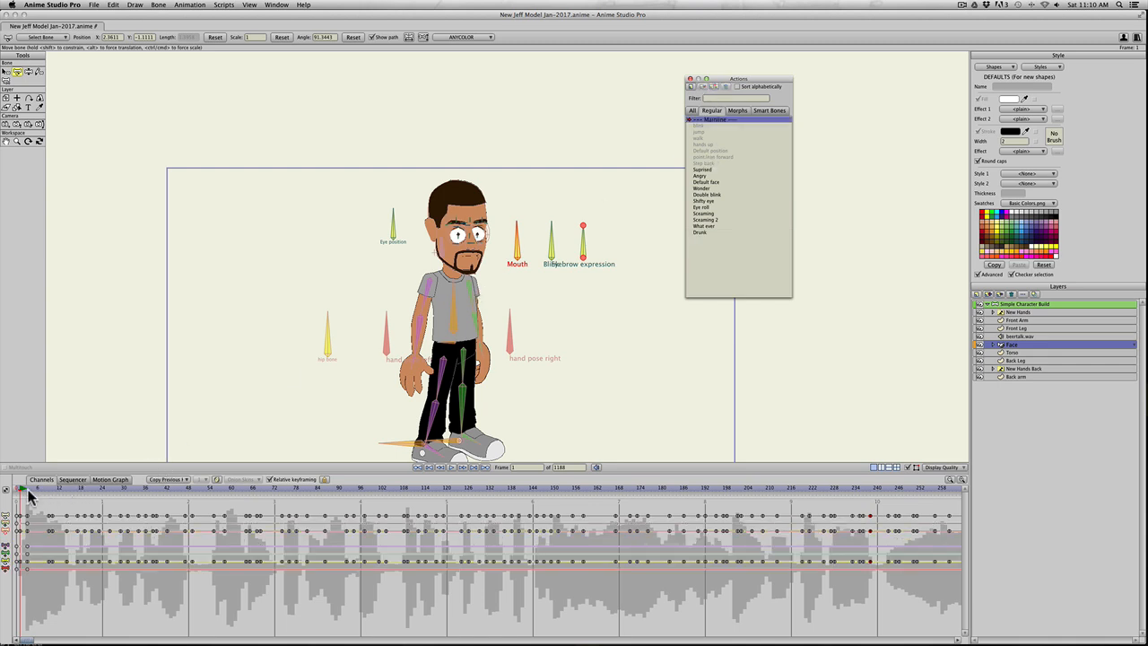
{"action": "left_click_drag", "start_coordinate": [24, 492], "coordinate": [45, 492]}
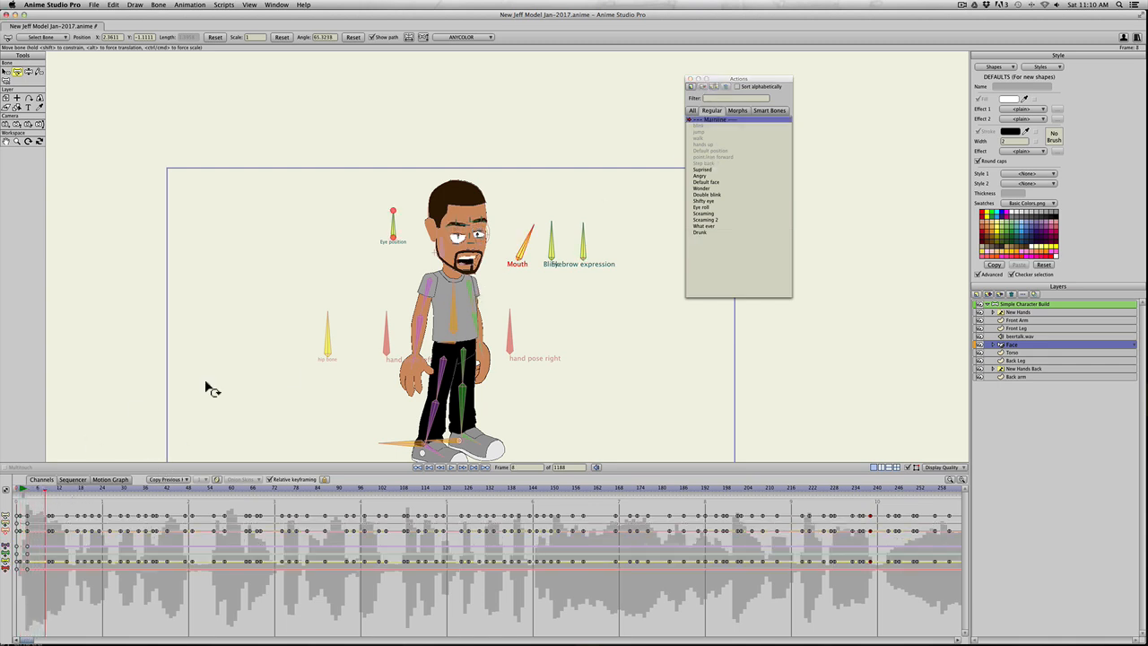
{"action": "scroll", "coordinate": [326, 310], "scroll_direction": "down", "scroll_amount": 2}
{"action": "scroll", "coordinate": [325, 309], "scroll_direction": "up", "scroll_amount": 5}
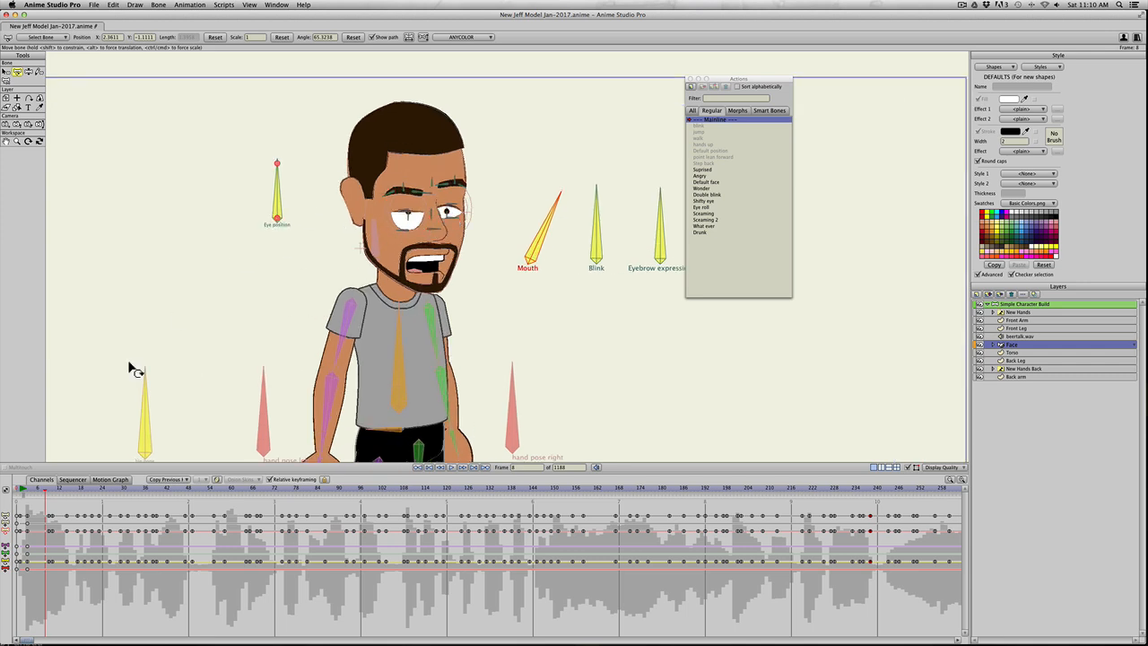
Step: At frame 1, shift the Eye position bone sideways to about X -1.80, Y -0.40, and play the expression through frame 47
{"action": "left_click", "coordinate": [16, 492]}
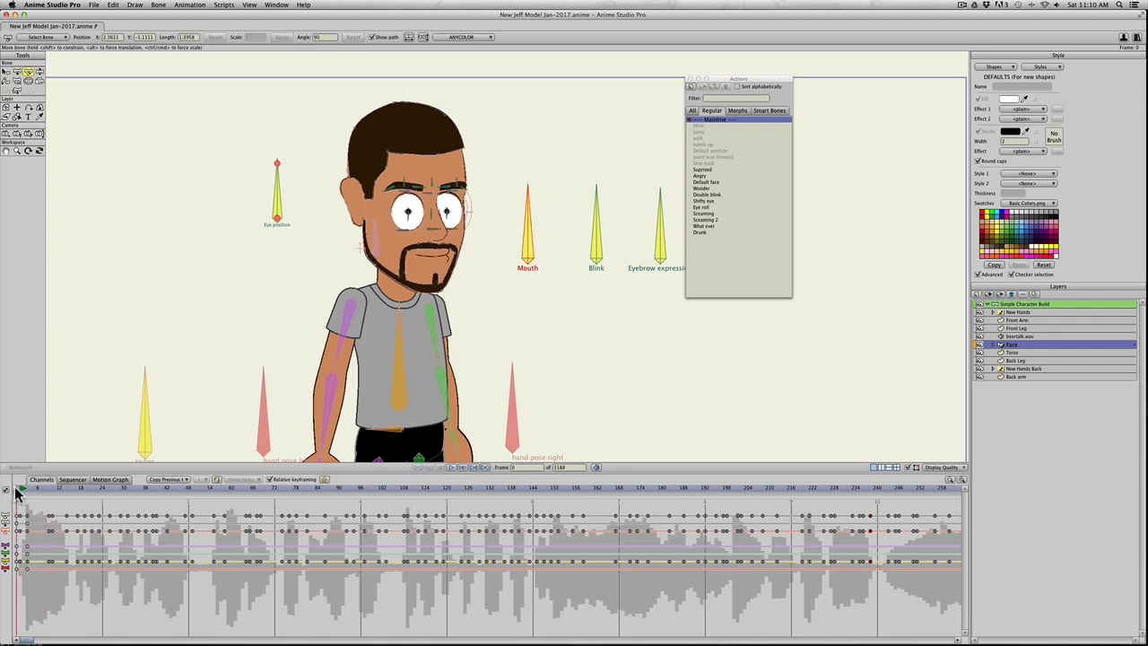
{"action": "left_click", "coordinate": [18, 490]}
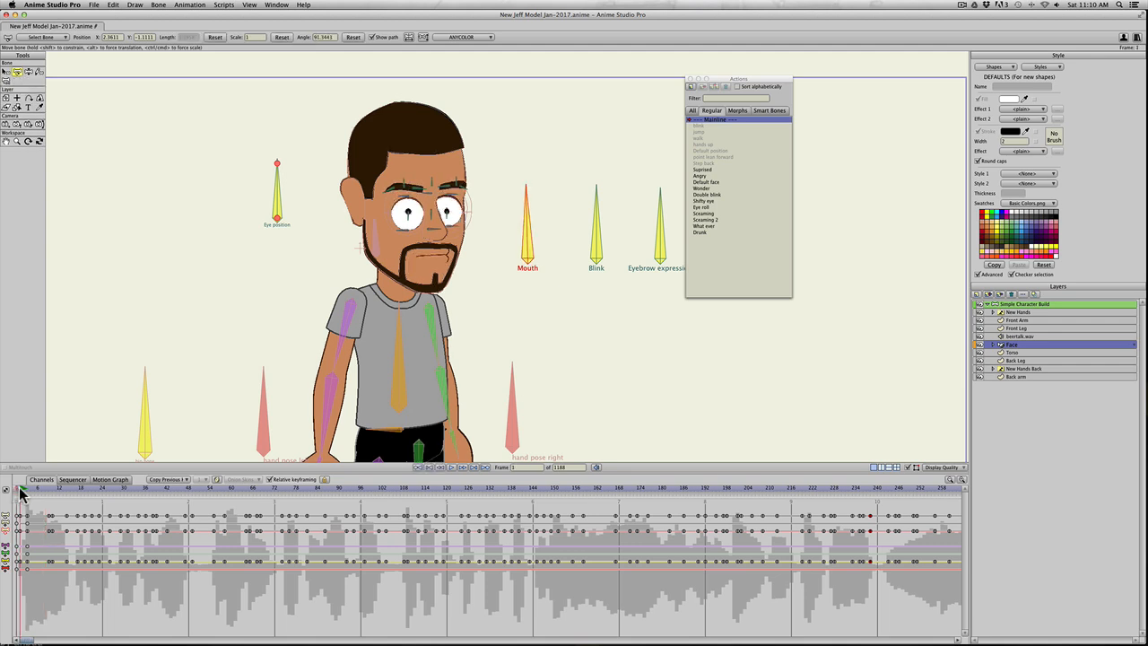
{"action": "key", "text": "g"}
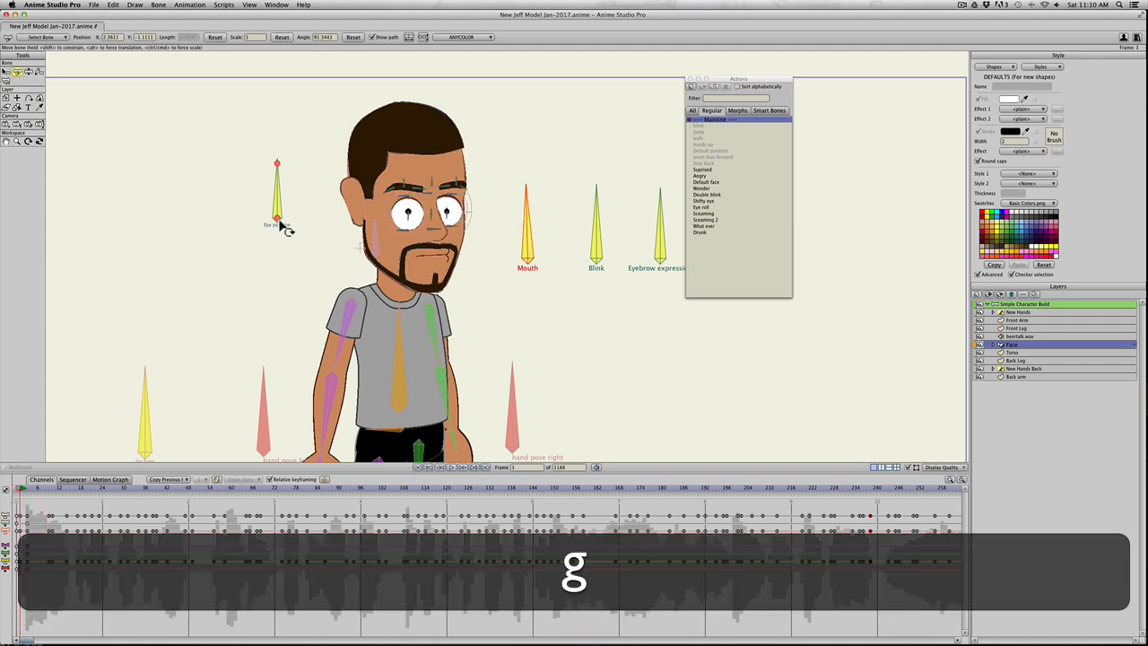
{"action": "left_click_drag", "start_coordinate": [284, 228], "coordinate": [296, 226]}
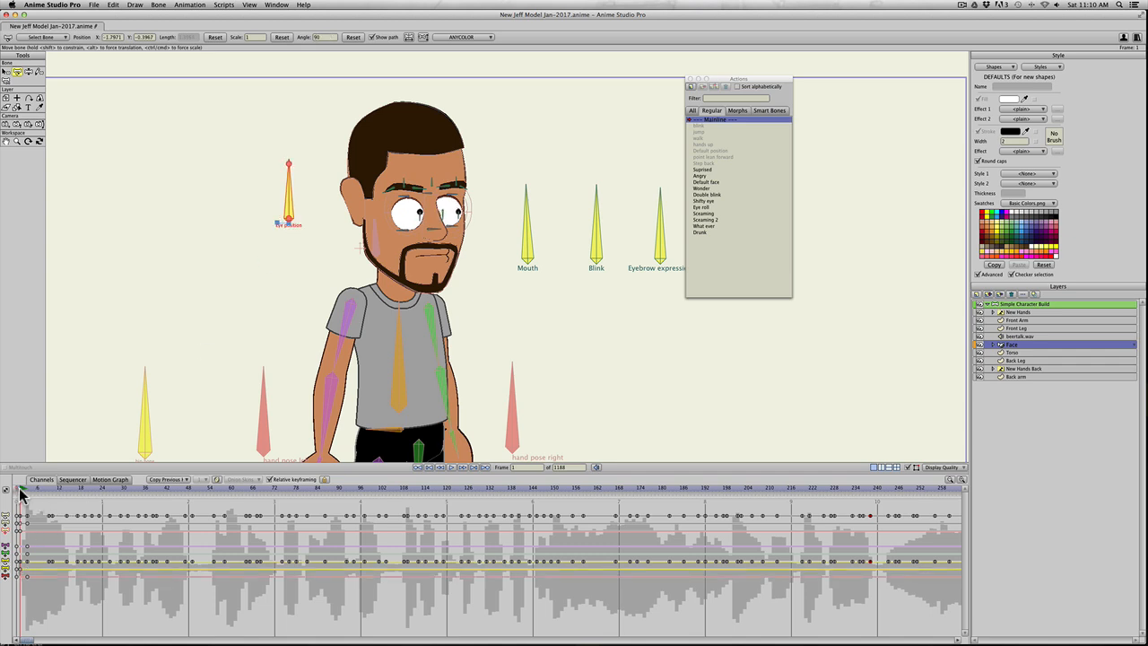
{"action": "mouse_move", "coordinate": [23, 491]}
{"action": "left_mouse_down"}
{"action": "mouse_move", "coordinate": [154, 493]}
{"action": "mouse_move", "coordinate": [44, 489]}
{"action": "left_mouse_up"}
{"action": "key", "text": "space"}
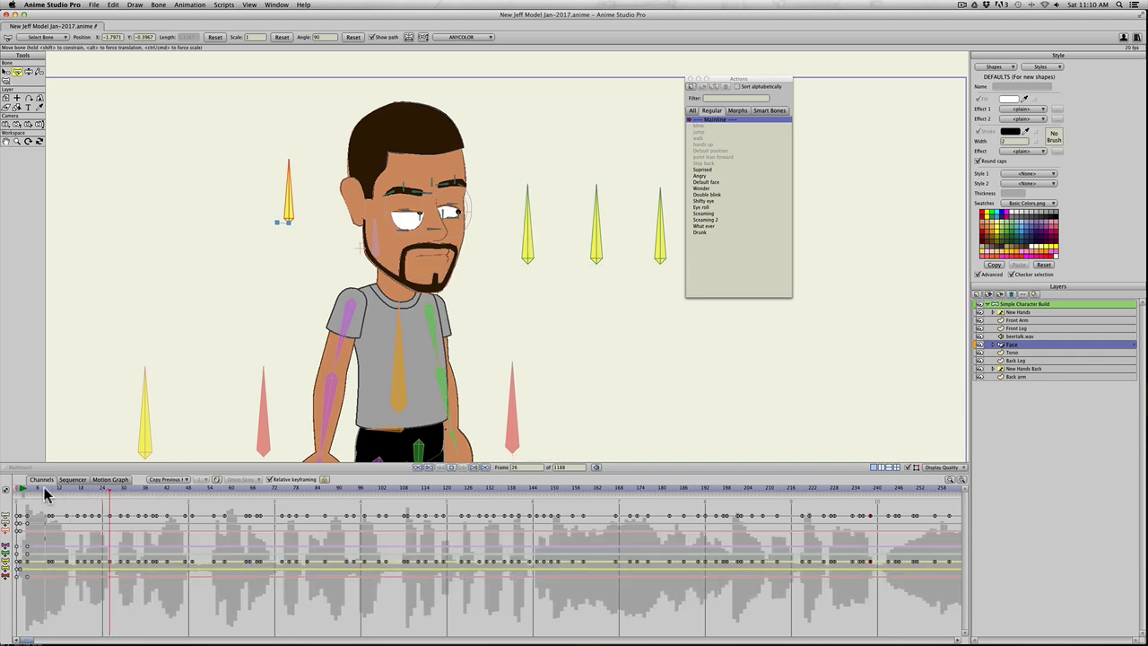
{"action": "key", "text": "space"}
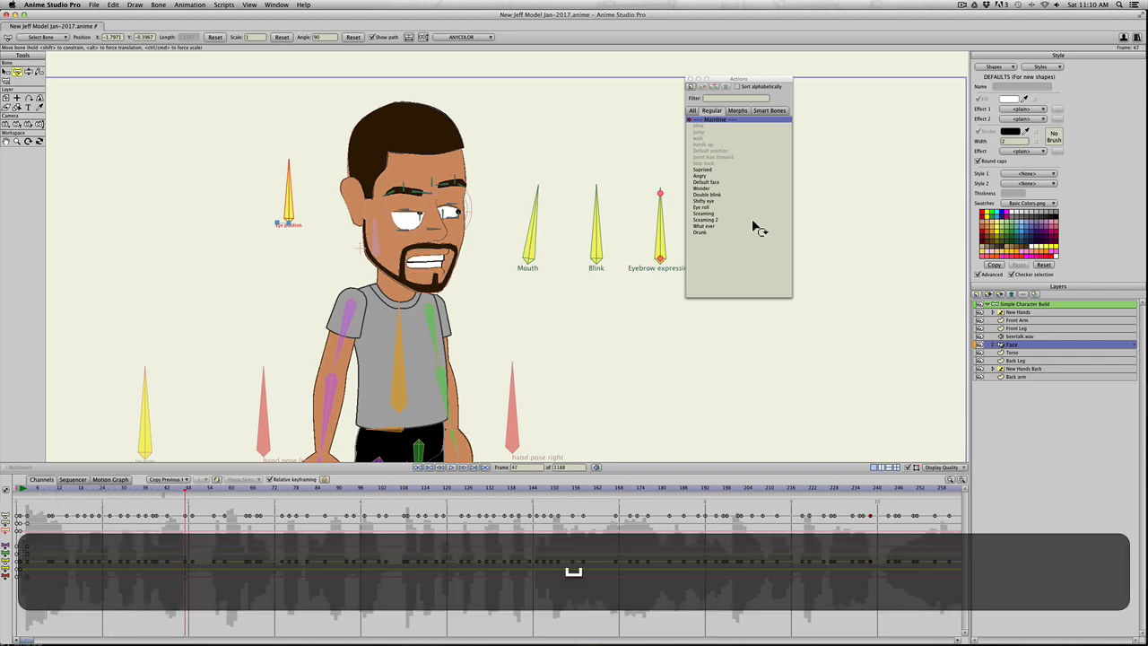
Step: Insert the Double blink action into the mainline at frame 47 and play it back from about frame 43
{"action": "left_click", "coordinate": [705, 195]}
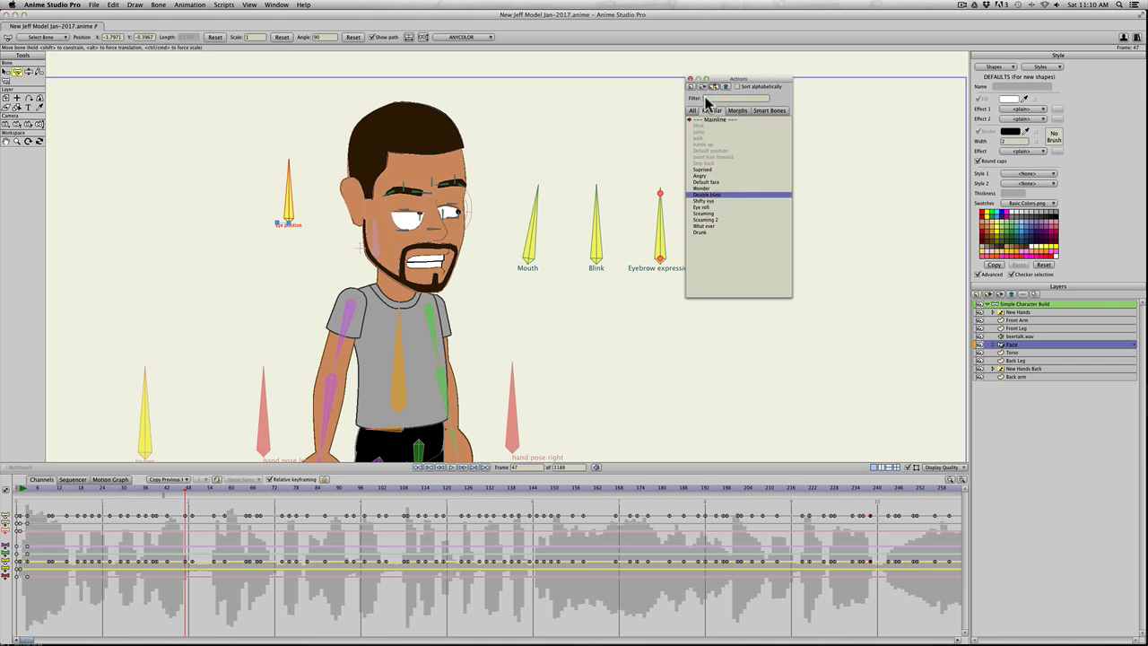
{"action": "left_click", "coordinate": [690, 120]}
{"action": "key", "text": "space"}
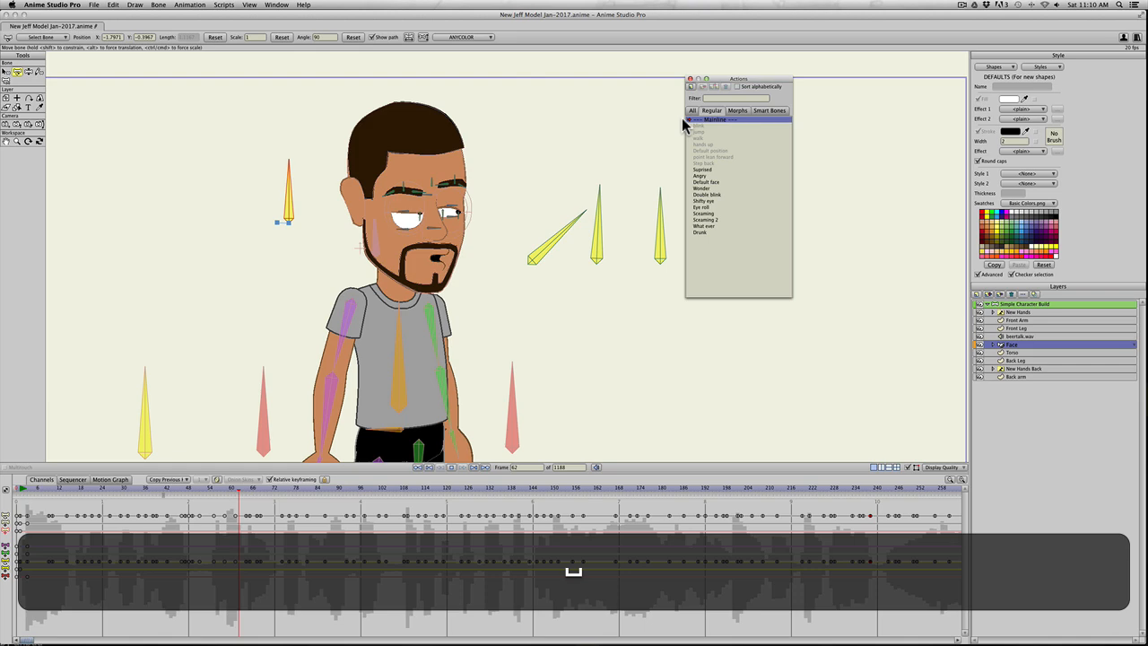
{"action": "key", "text": "space"}
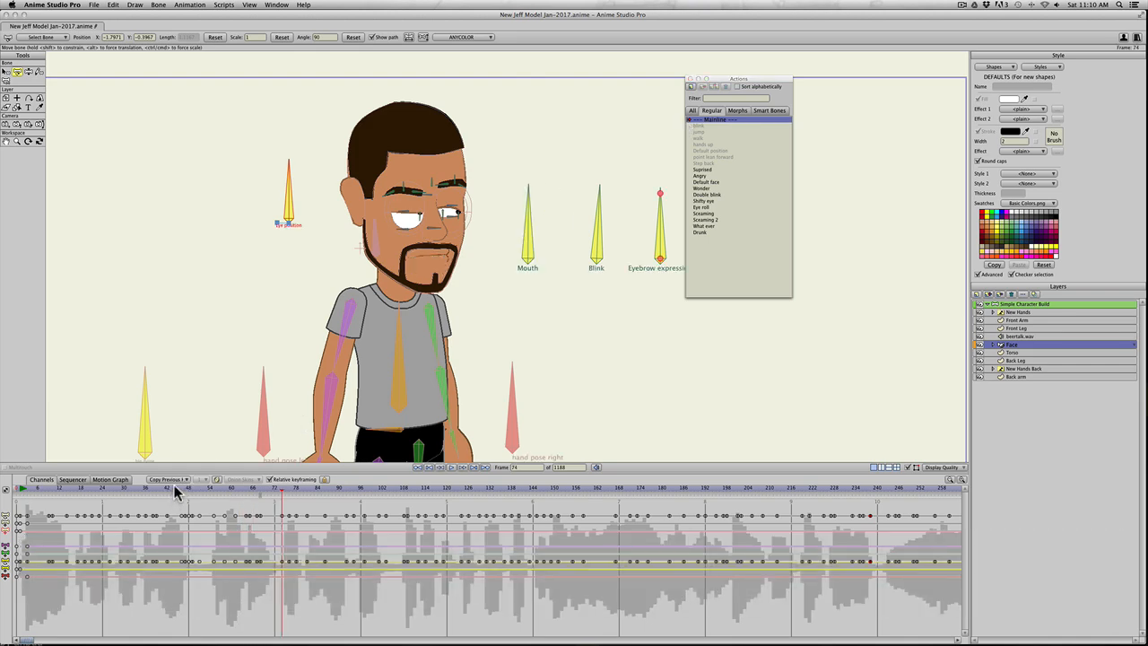
{"action": "left_click_drag", "start_coordinate": [176, 491], "coordinate": [172, 496]}
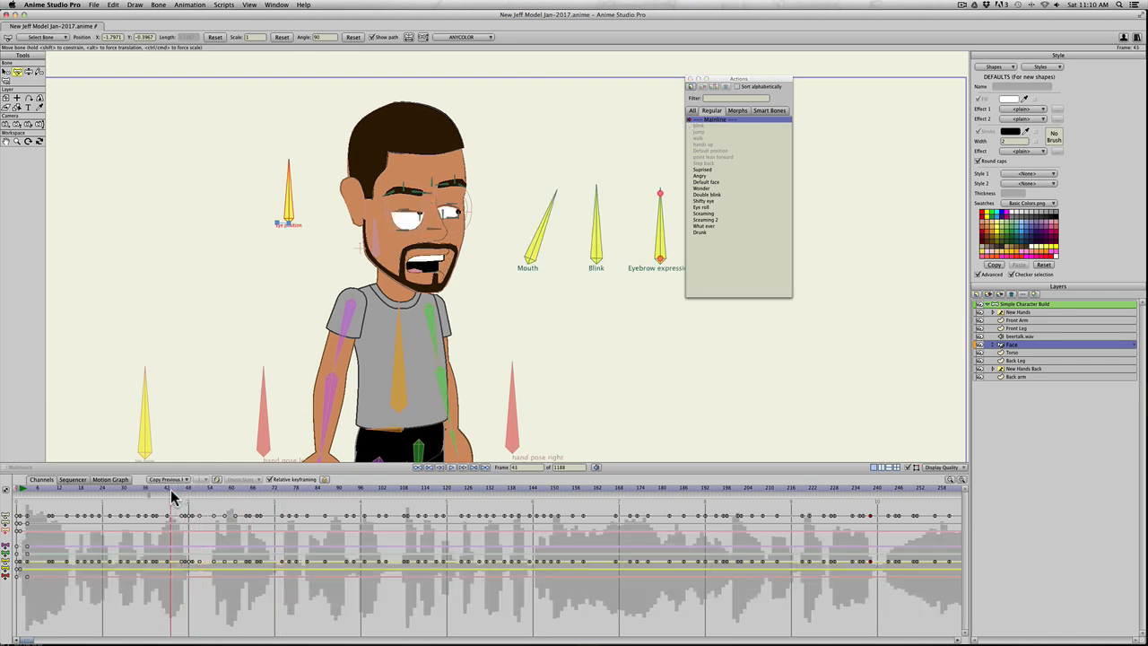
{"action": "key", "text": "space"}
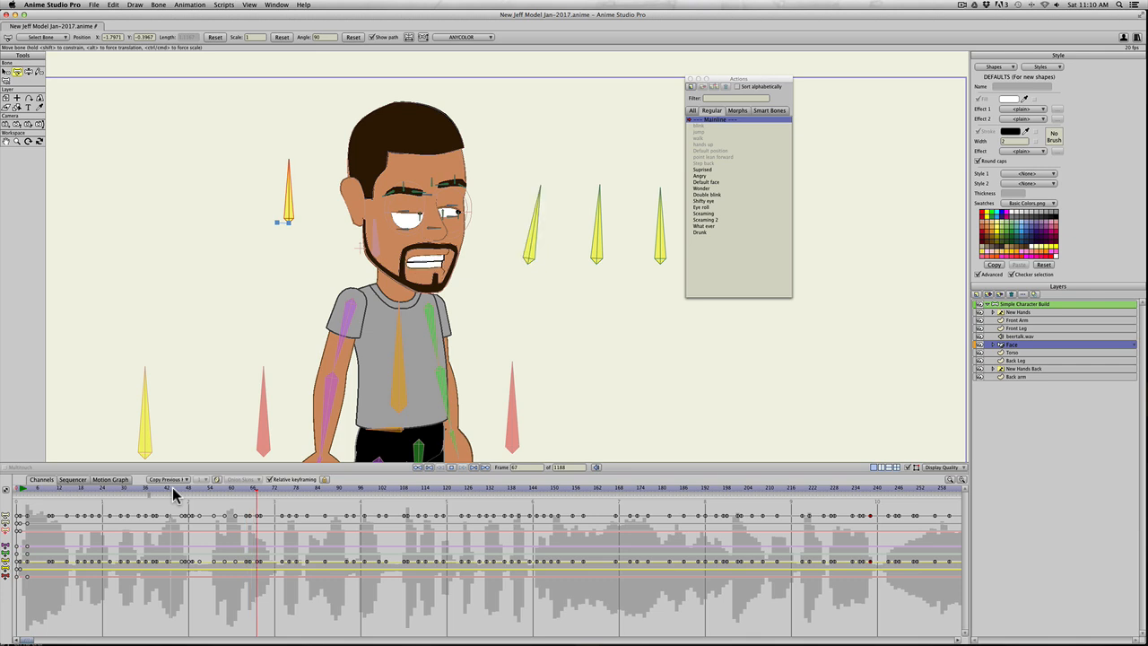
{"action": "key", "text": "space"}
Step: Insert the Suprised action into the mainline at about frame 73, postpone the system update reminder, and preview from frame 68
{"action": "mouse_move", "coordinate": [269, 493]}
{"action": "left_mouse_down"}
{"action": "mouse_move", "coordinate": [249, 491]}
{"action": "mouse_move", "coordinate": [278, 492]}
{"action": "left_mouse_up"}
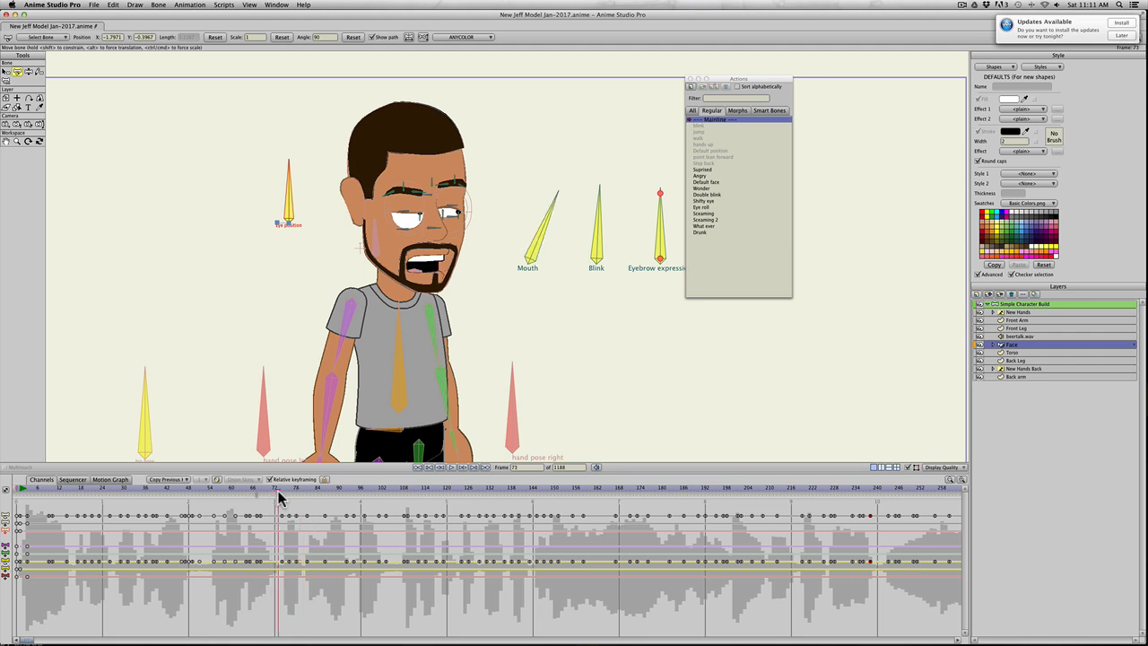
{"action": "left_click", "coordinate": [701, 171]}
{"action": "left_click", "coordinate": [1124, 45]}
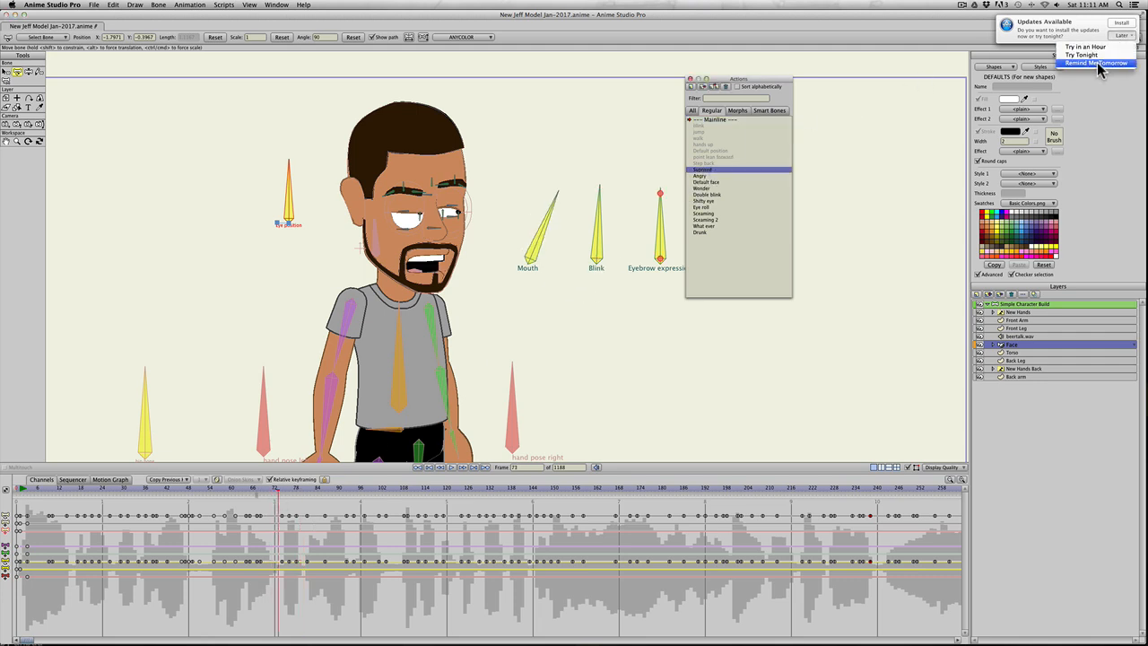
{"action": "left_click", "coordinate": [1101, 72]}
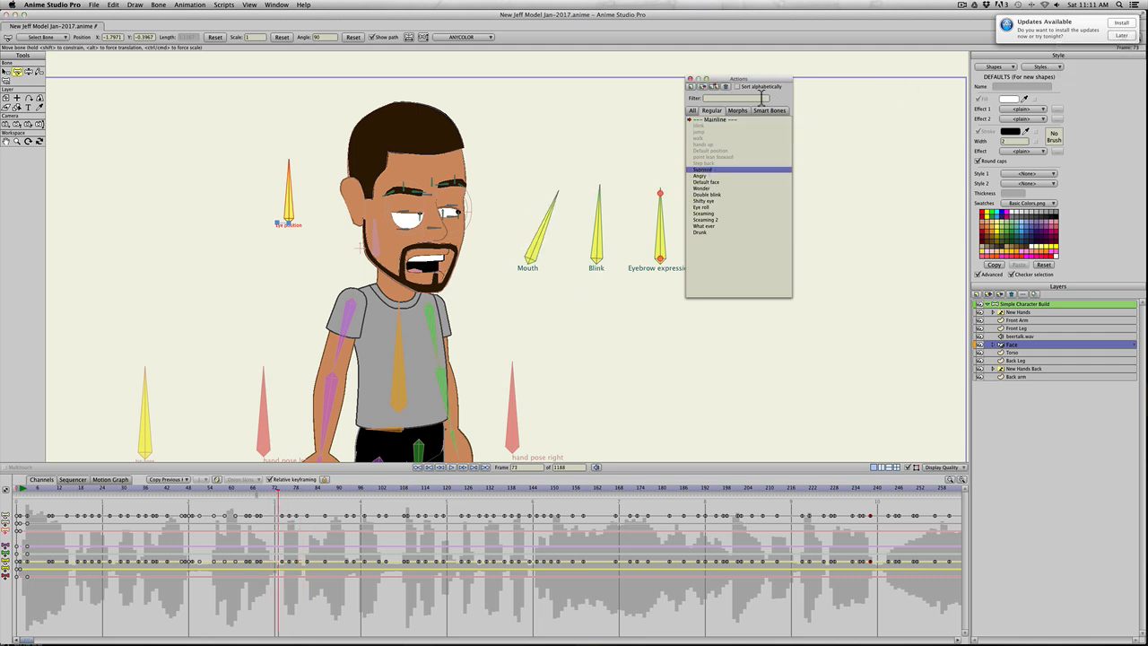
{"action": "left_click", "coordinate": [714, 87]}
{"action": "mouse_move", "coordinate": [276, 496]}
{"action": "left_mouse_down"}
{"action": "mouse_move", "coordinate": [347, 487]}
{"action": "mouse_move", "coordinate": [263, 489]}
{"action": "left_mouse_up"}
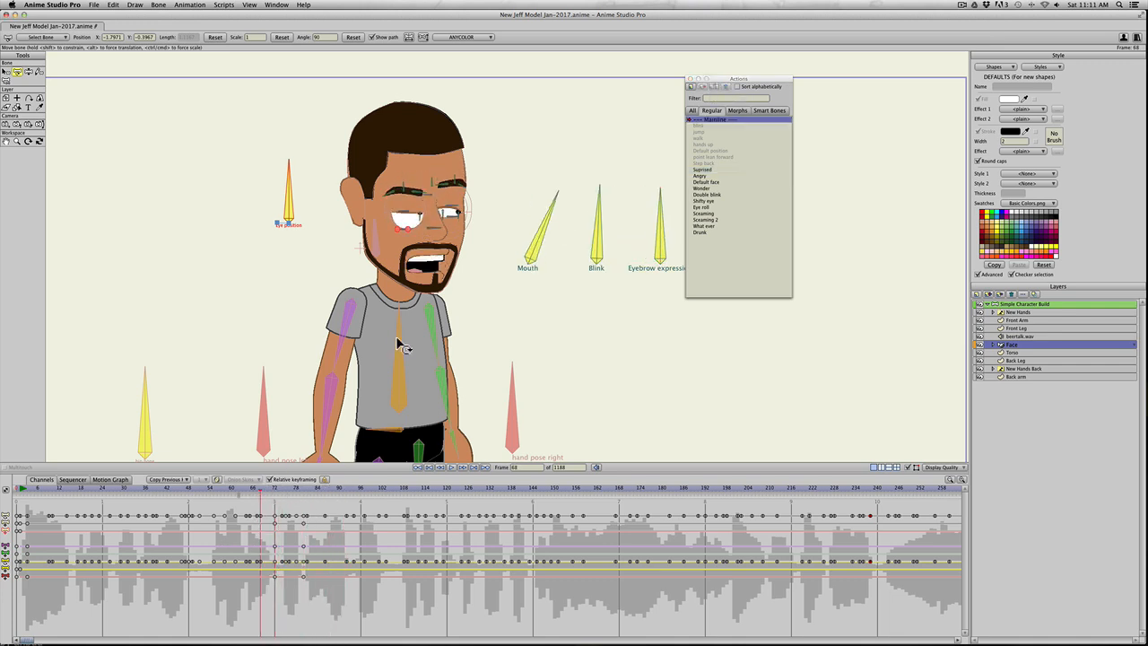
{"action": "key", "text": "space"}
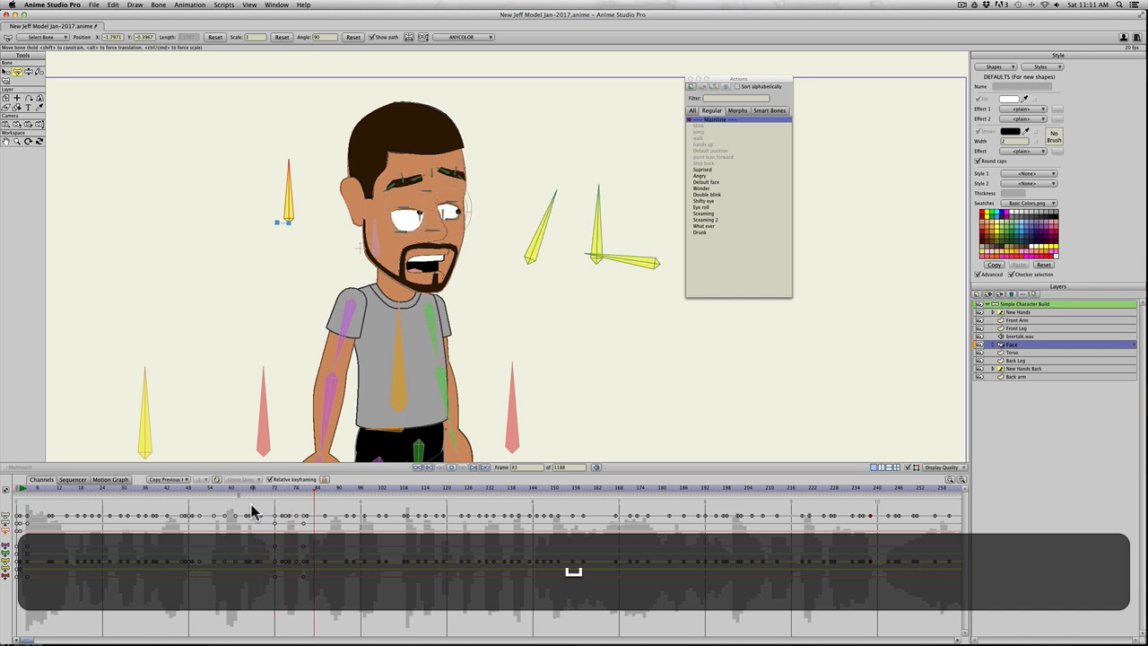
{"action": "key", "text": "space"}
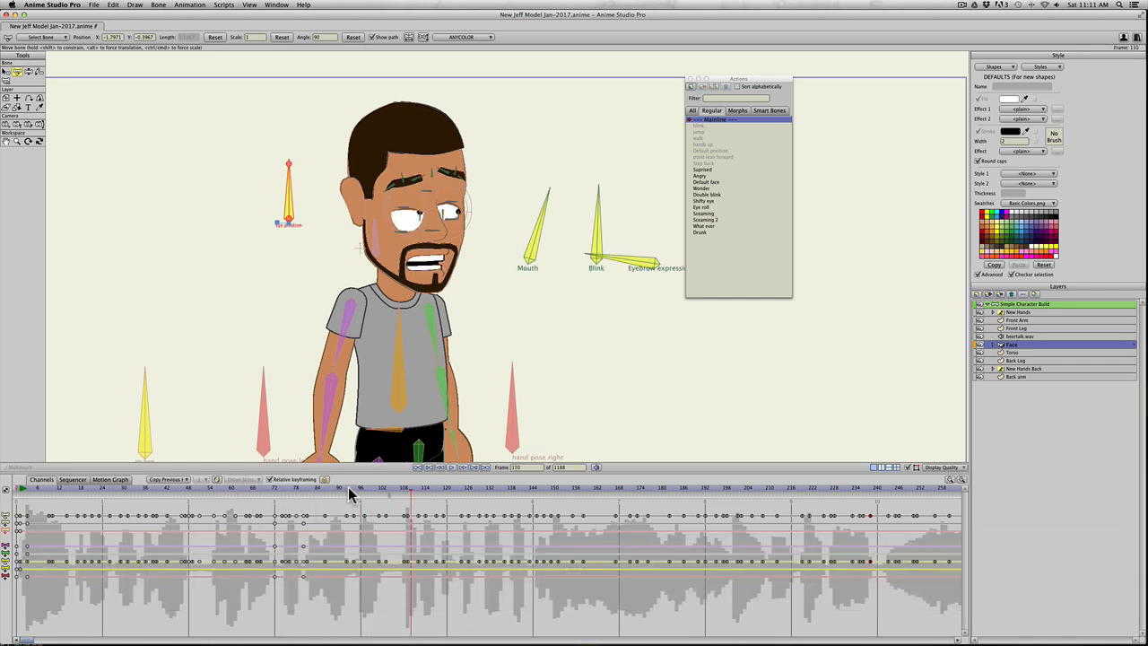
Step: Try inserting the Eye roll action into the mainline at frame 107, preview it, and undo the insertion
{"action": "left_click_drag", "start_coordinate": [349, 494], "coordinate": [402, 499]}
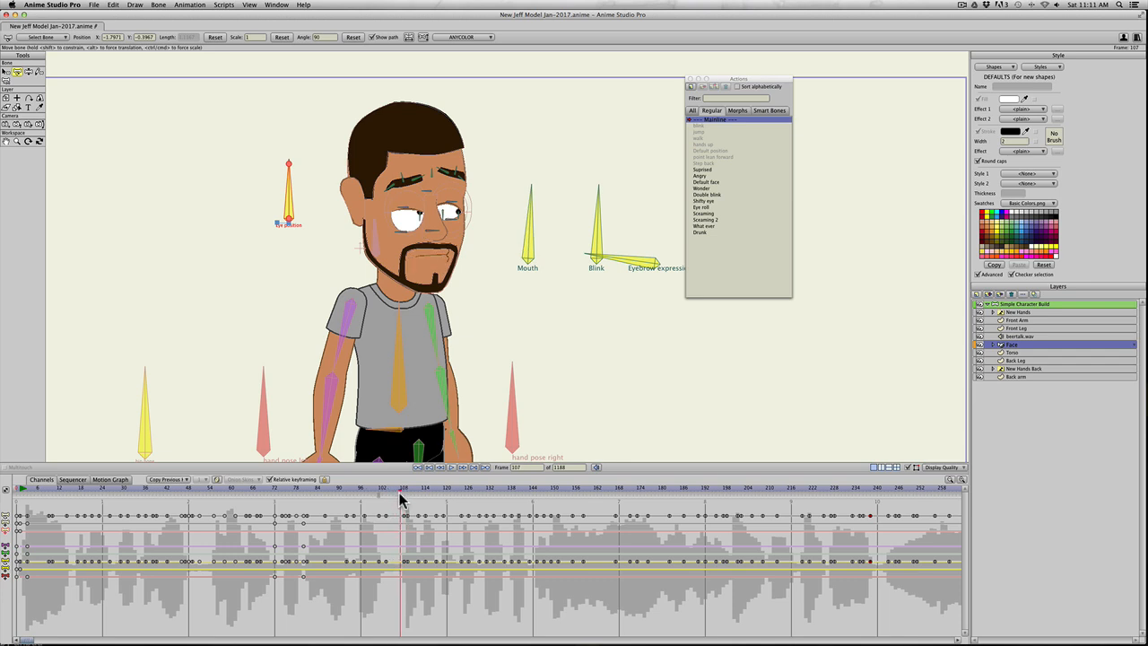
{"action": "left_click", "coordinate": [698, 208]}
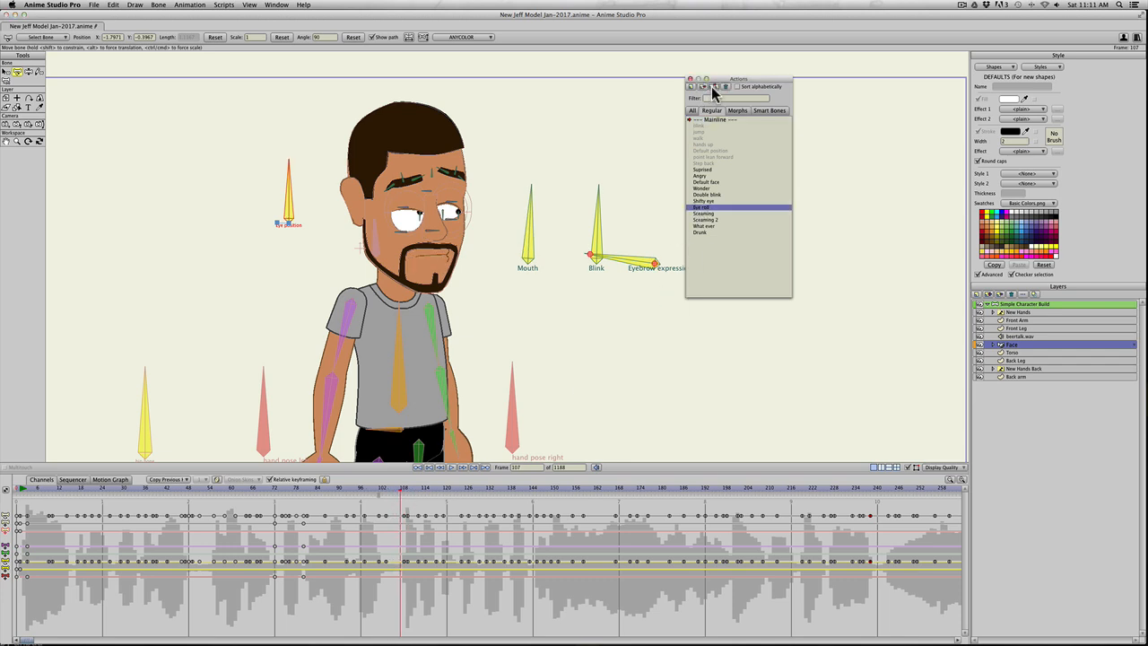
{"action": "left_click", "coordinate": [715, 90]}
{"action": "key", "text": "space"}
{"action": "key", "text": "space"}
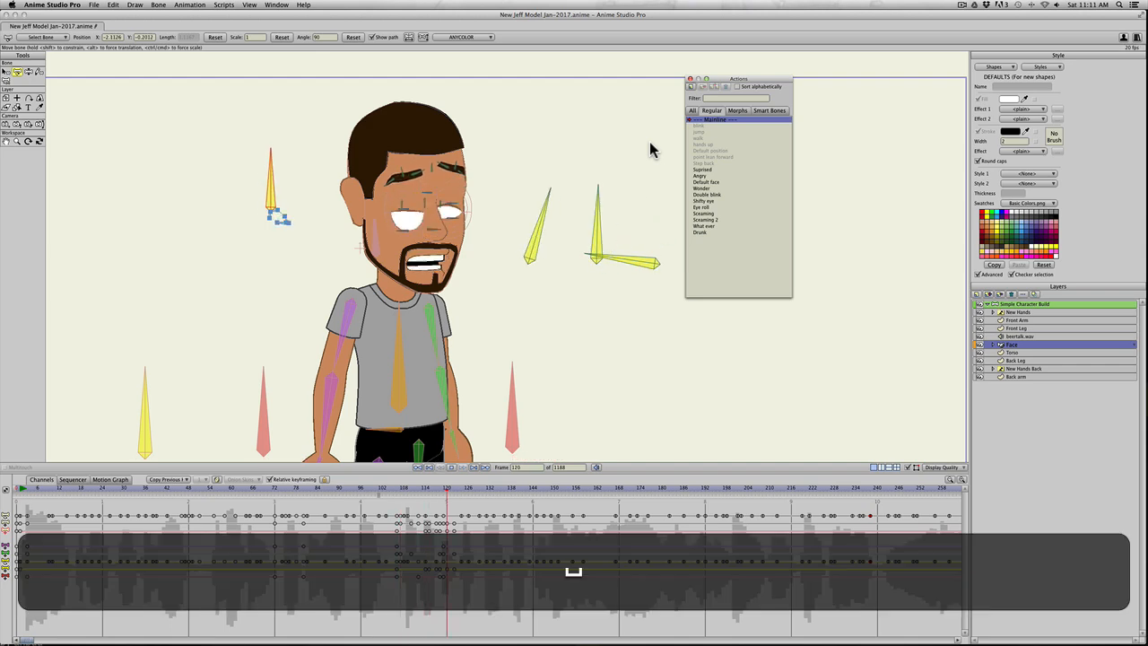
{"action": "key", "text": "super+z"}
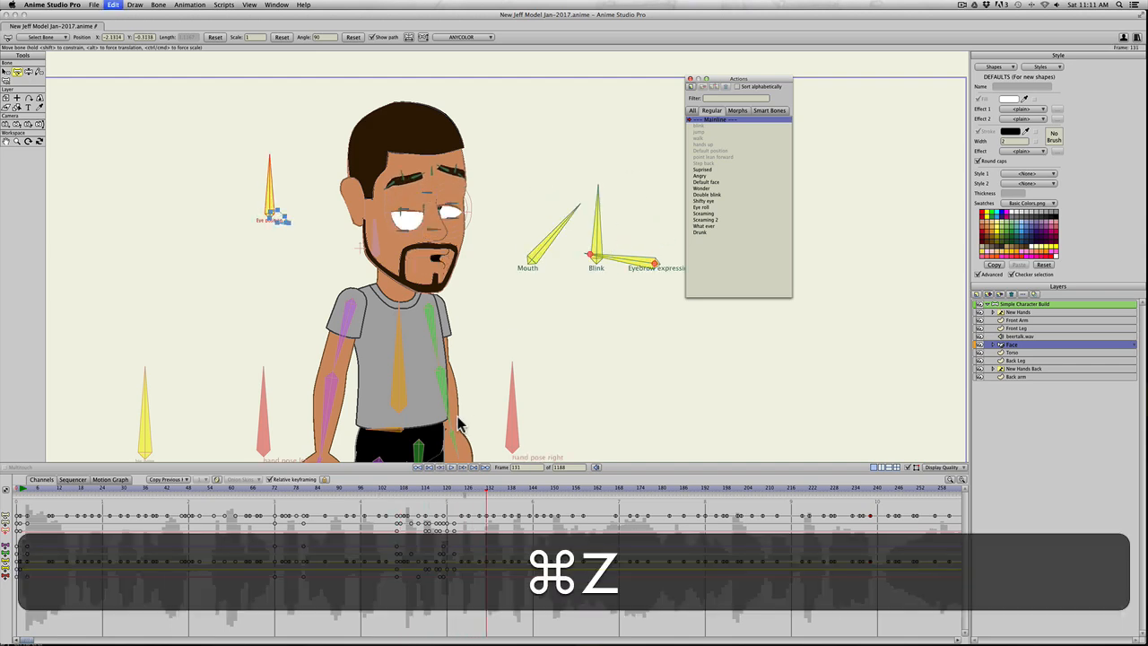
{"action": "left_click", "coordinate": [389, 490]}
{"action": "left_click_drag", "start_coordinate": [389, 490], "coordinate": [384, 490]}
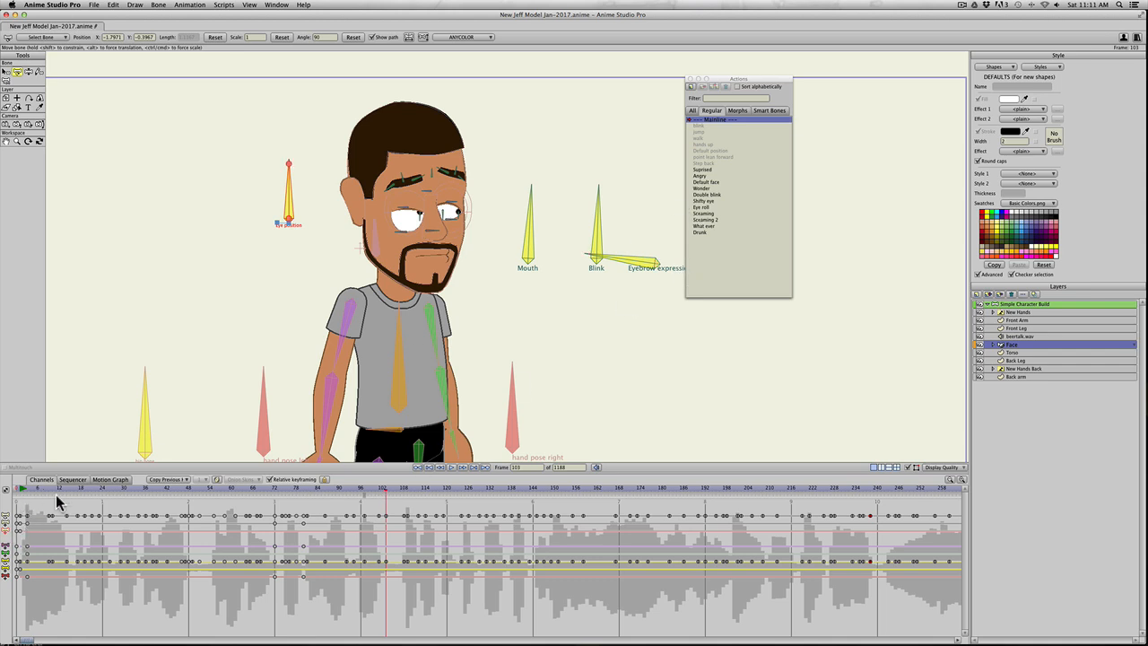
Step: Key the Eye position bone in place at frame 108, and shift it sideways to about X -2.06 at frame 119
{"action": "left_click", "coordinate": [21, 490]}
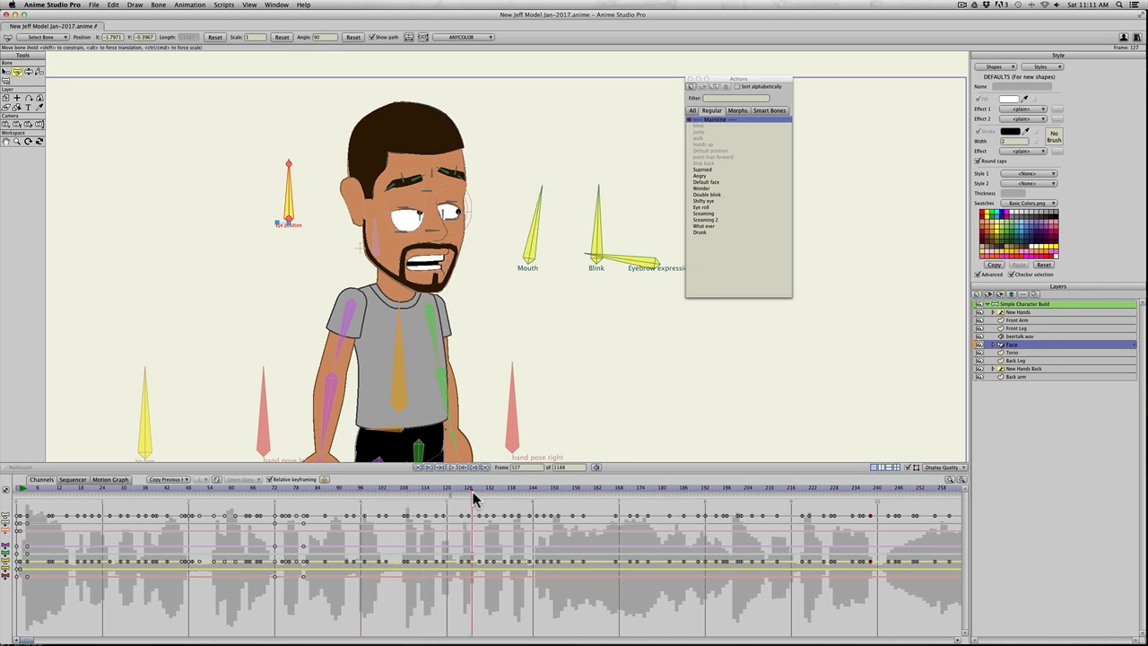
{"action": "left_click_drag", "start_coordinate": [472, 491], "coordinate": [256, 505]}
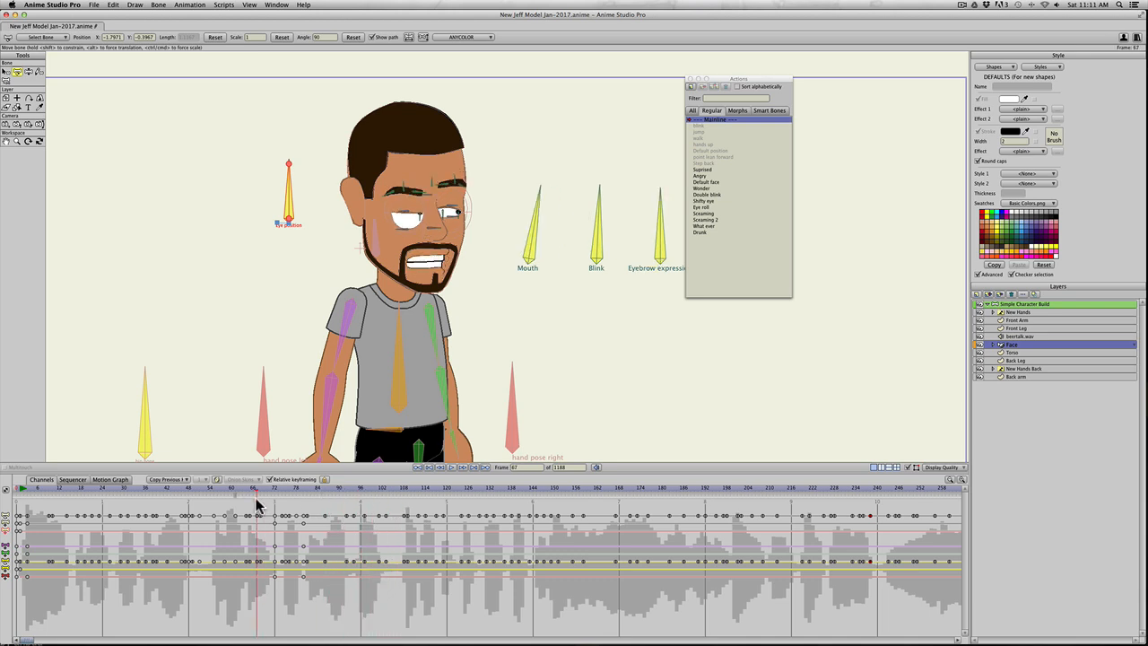
{"action": "key", "text": "space"}
{"action": "key", "text": "space"}
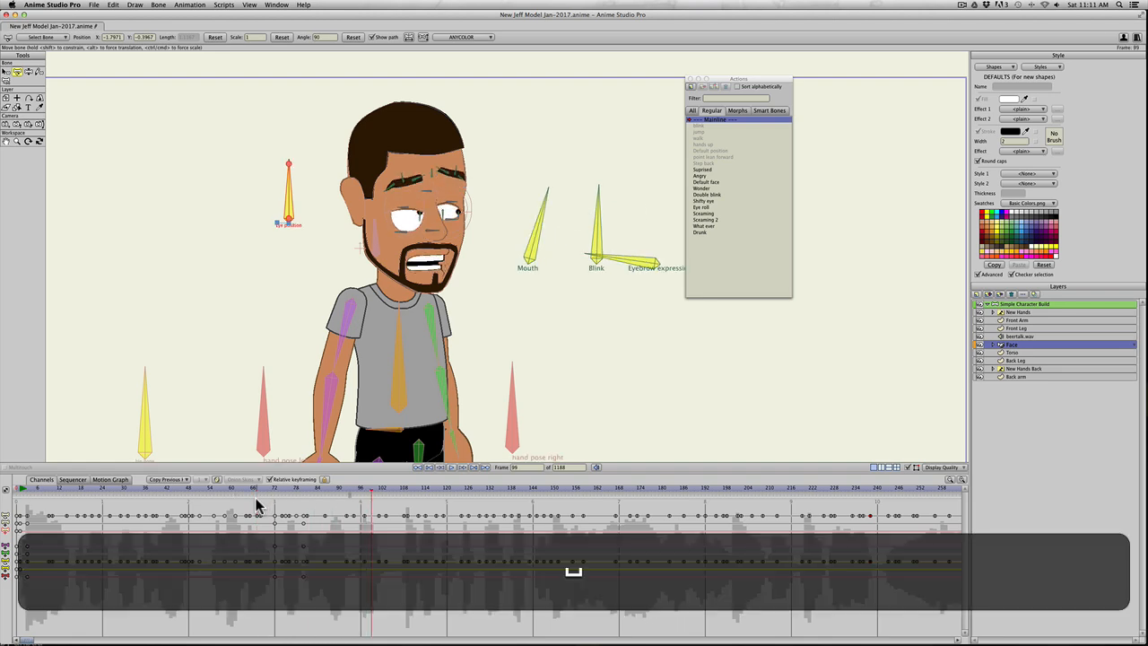
{"action": "left_click", "coordinate": [403, 504]}
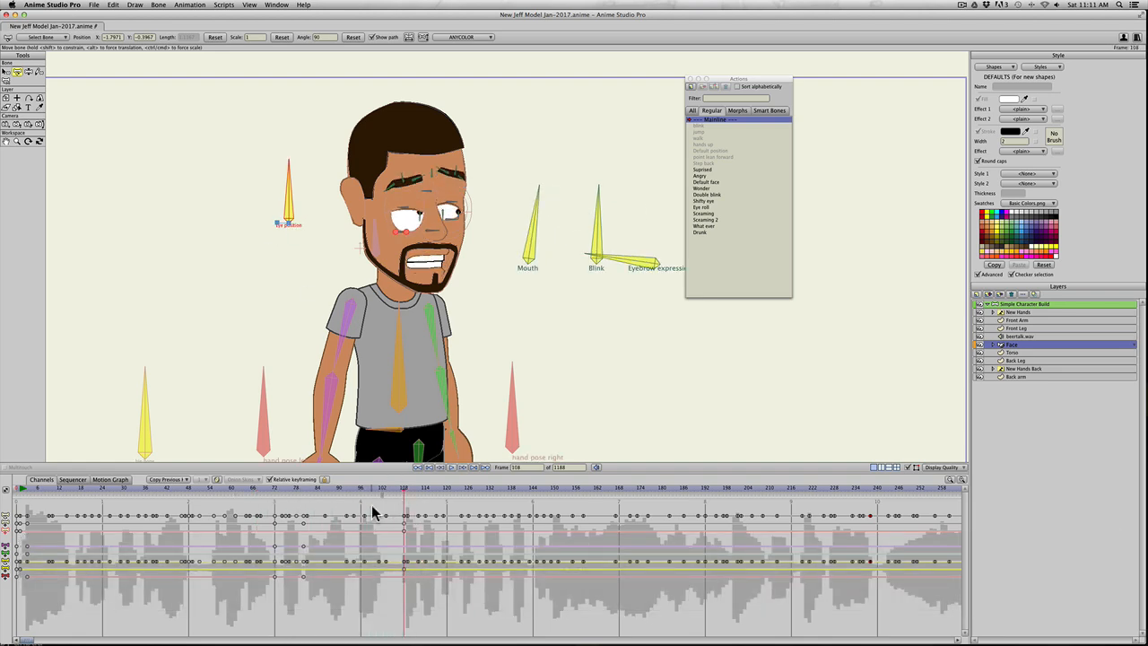
{"action": "key", "text": "t"}
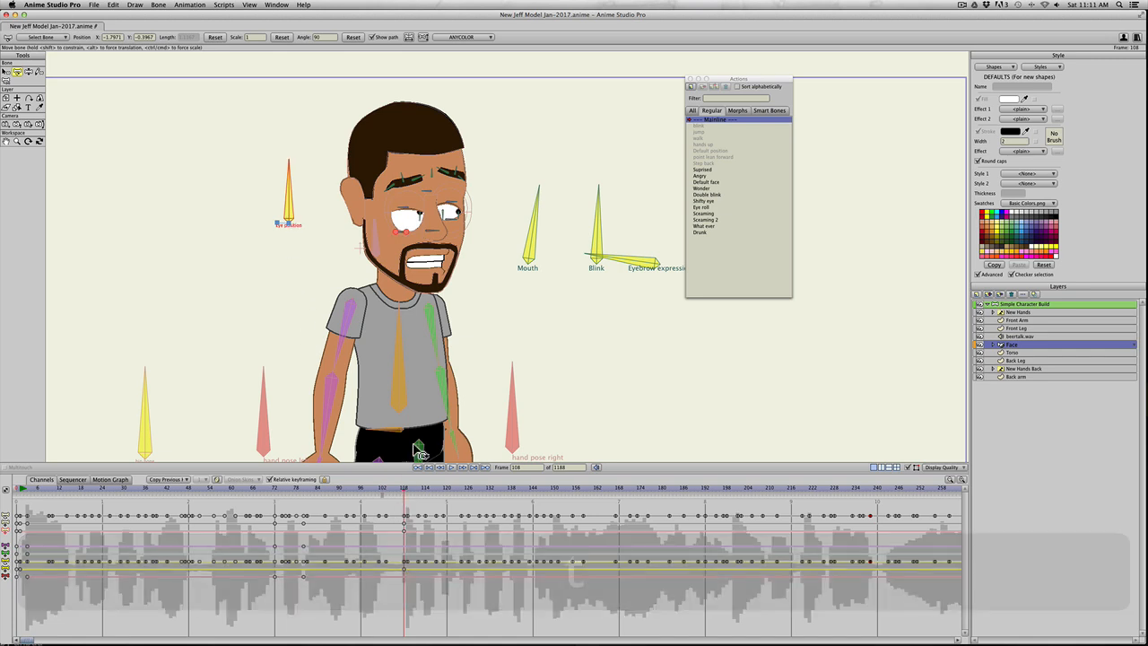
{"action": "left_click", "coordinate": [413, 491]}
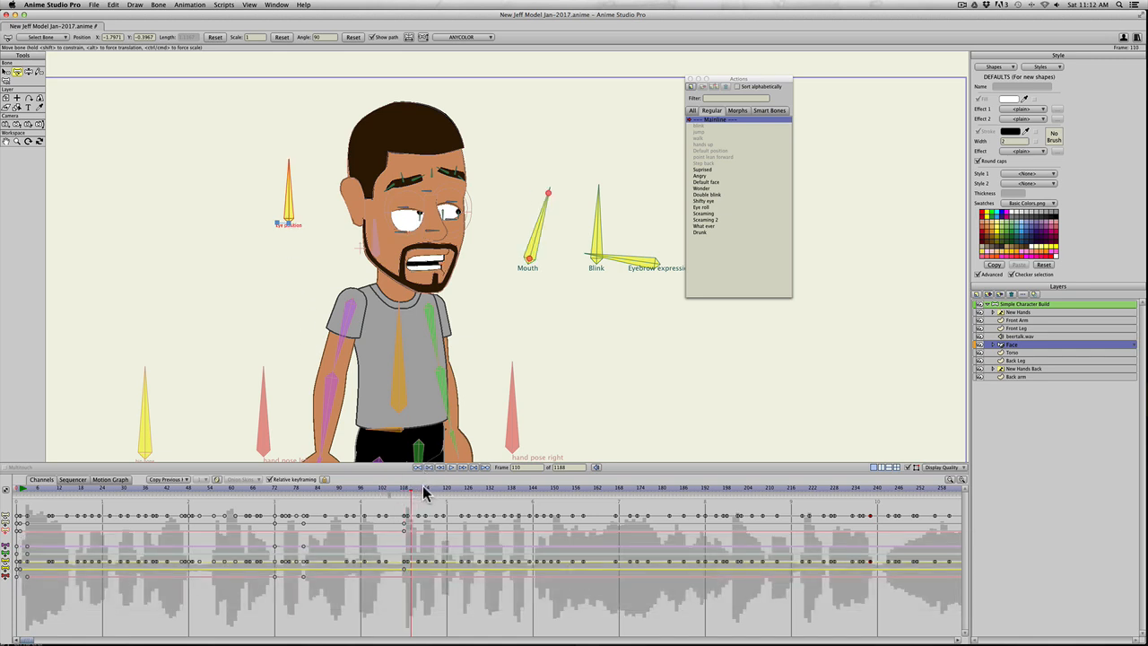
{"action": "left_click", "coordinate": [444, 492]}
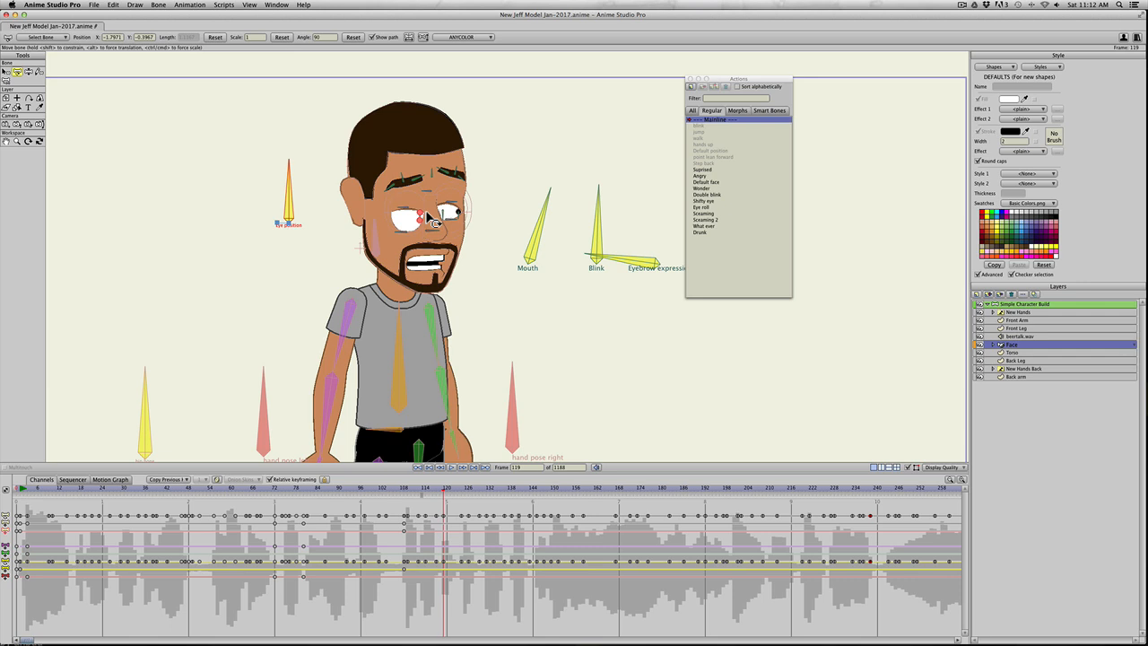
{"action": "key", "text": "t"}
{"action": "left_click_drag", "start_coordinate": [290, 223], "coordinate": [277, 224]}
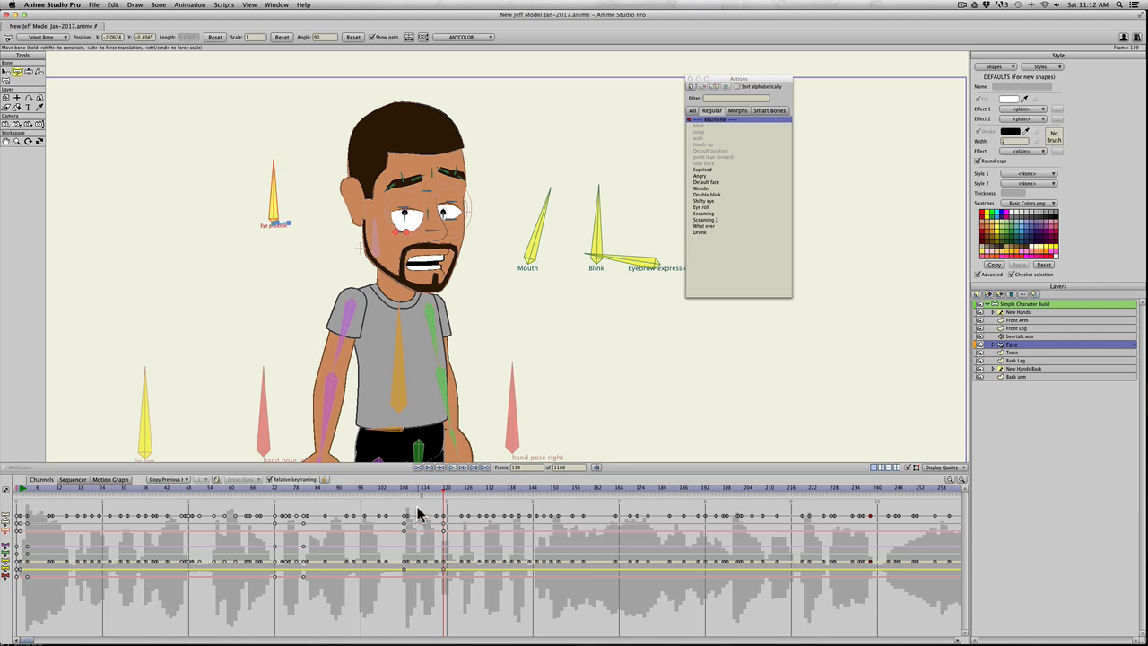
Step: Insert the hands up action into the mainline of the Simple Character Build layer at frame 146 and play it back
{"action": "left_click_drag", "start_coordinate": [402, 489], "coordinate": [539, 492]}
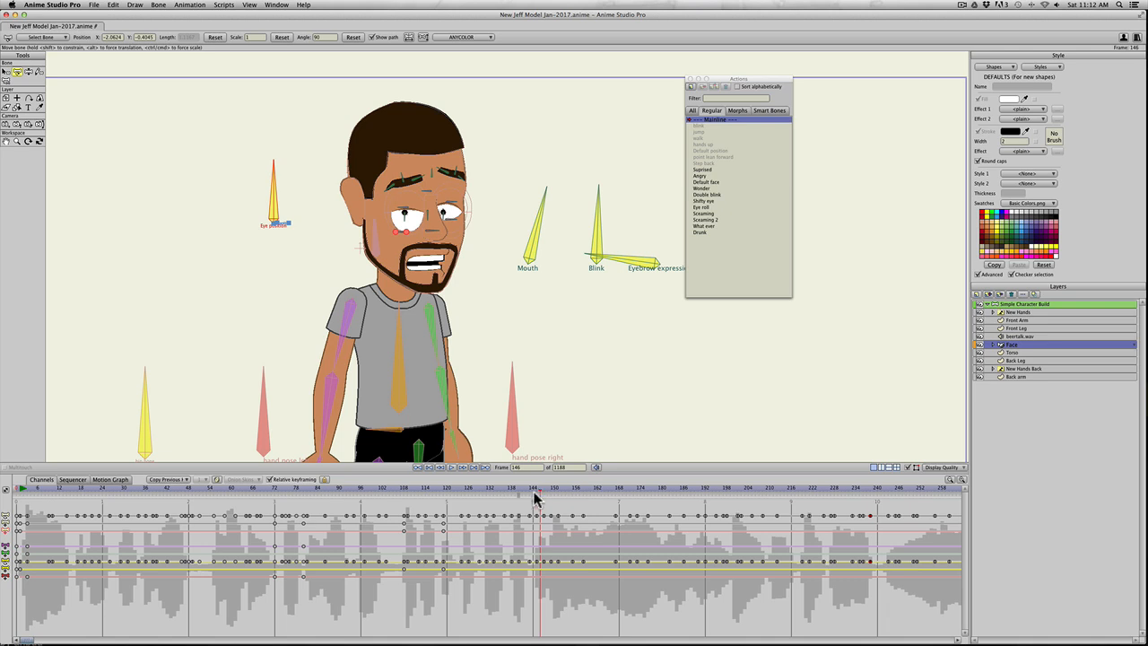
{"action": "left_click", "coordinate": [1023, 304]}
{"action": "left_click", "coordinate": [698, 138]}
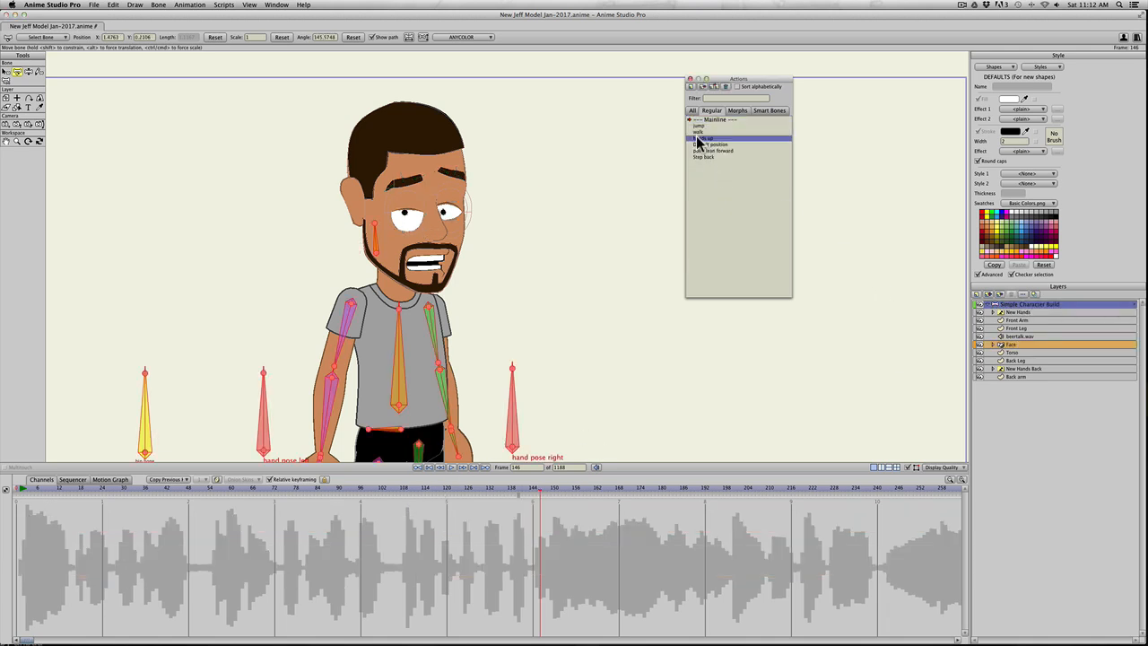
{"action": "left_click", "coordinate": [715, 87]}
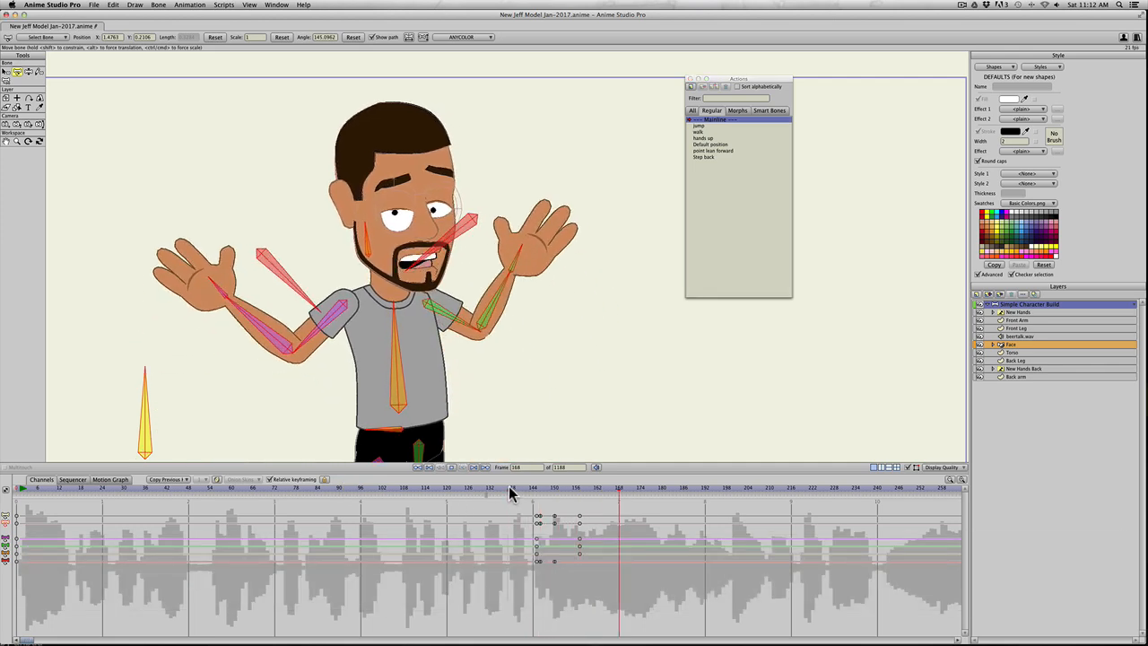
{"action": "key", "text": "space"}
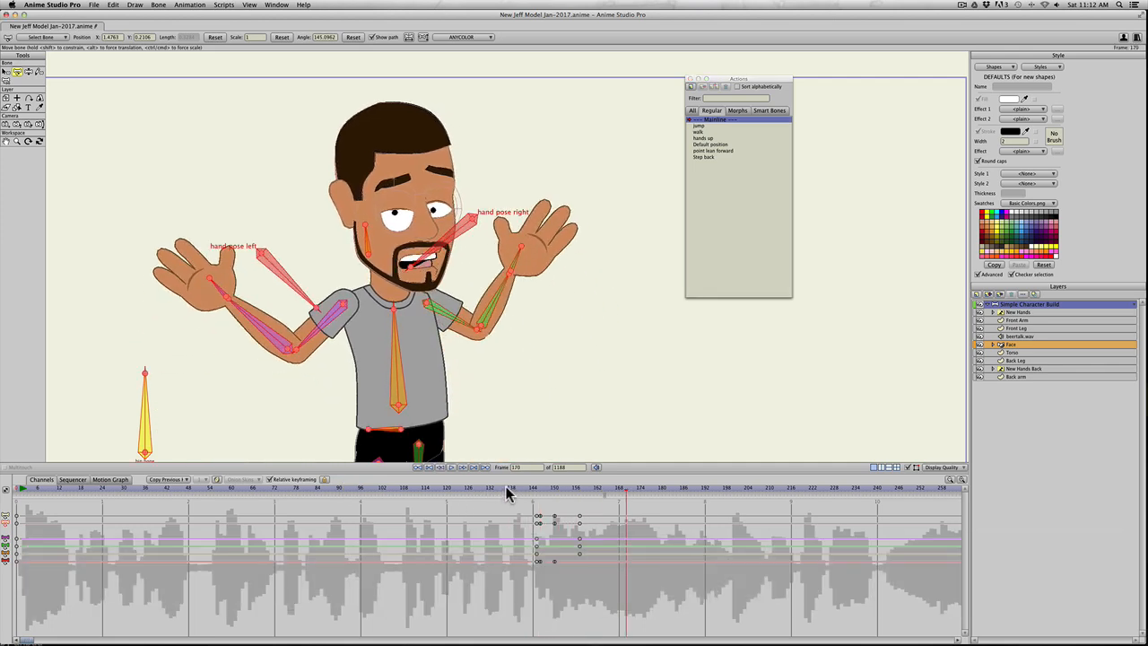
Step: Zoom out to show more of the body and replay the hands-up gesture several times from about frame 138
{"action": "key", "text": "space"}
{"action": "left_click", "coordinate": [507, 492]}
{"action": "scroll", "coordinate": [498, 449], "scroll_direction": "down", "scroll_amount": 3}
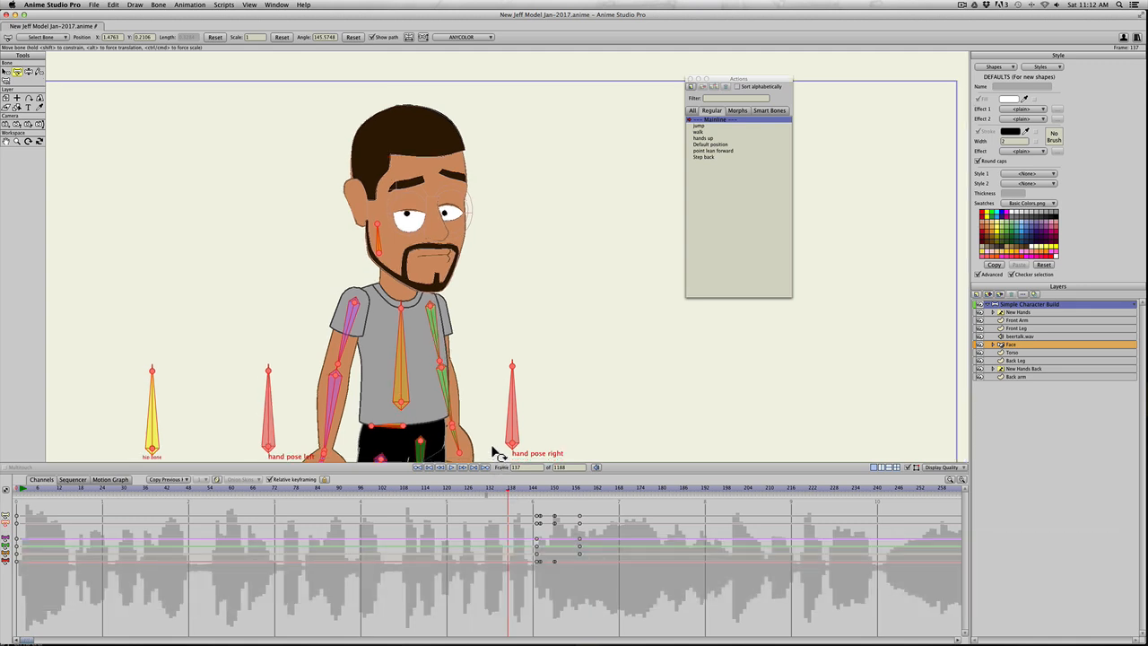
{"action": "key", "text": "space"}
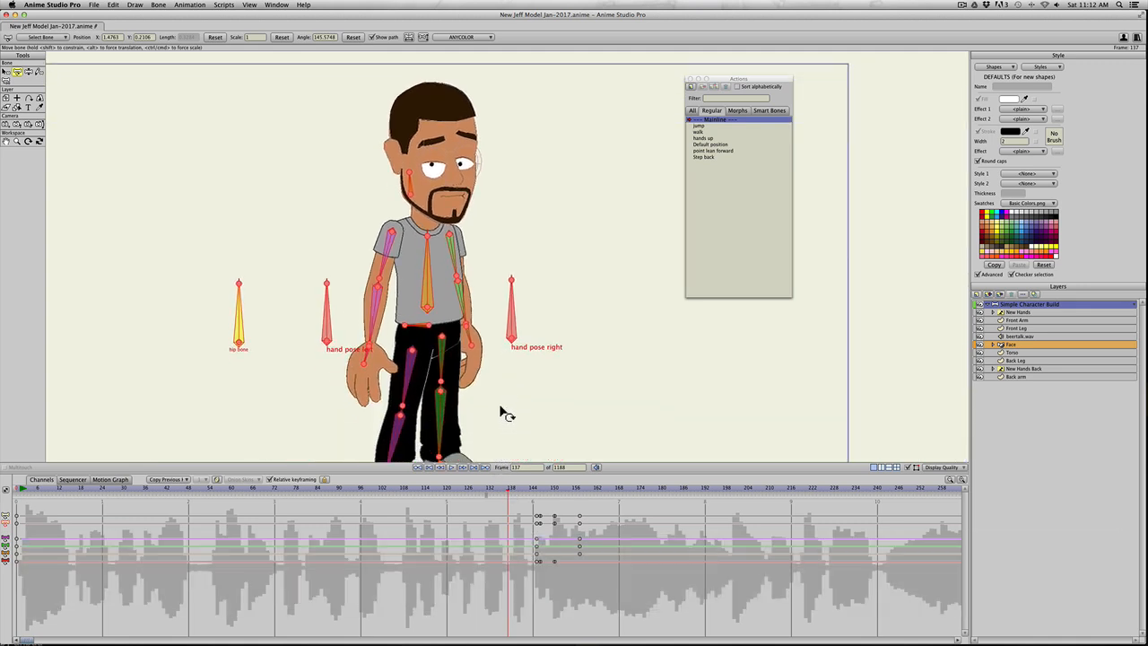
{"action": "scroll", "coordinate": [496, 401], "scroll_direction": "down", "scroll_amount": 1}
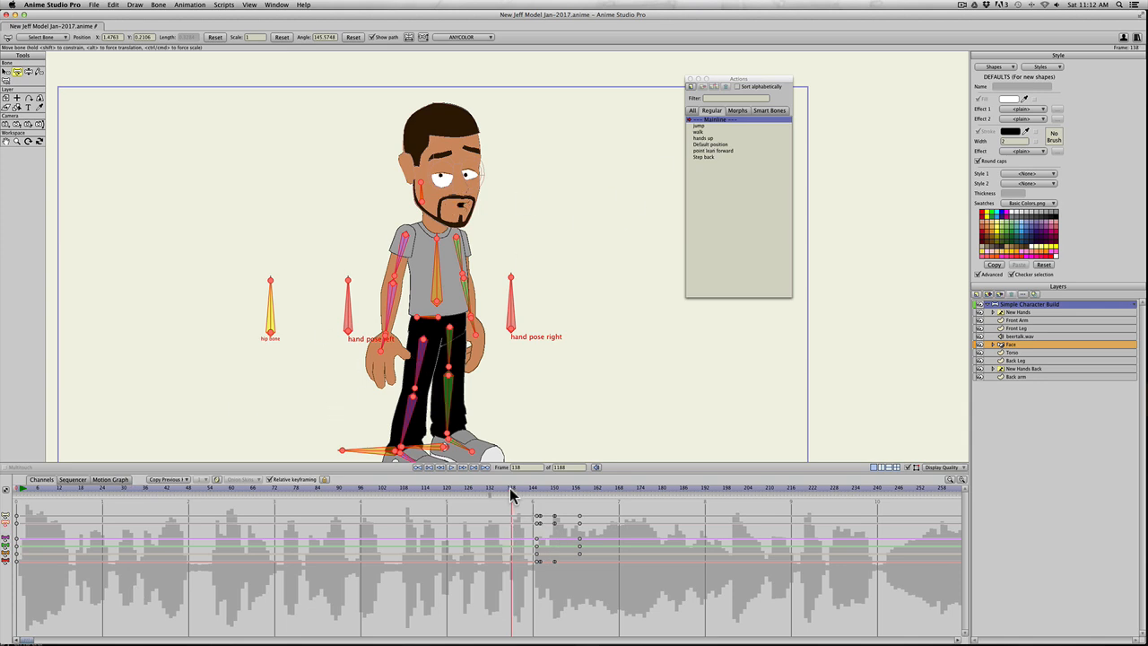
{"action": "key", "text": "space"}
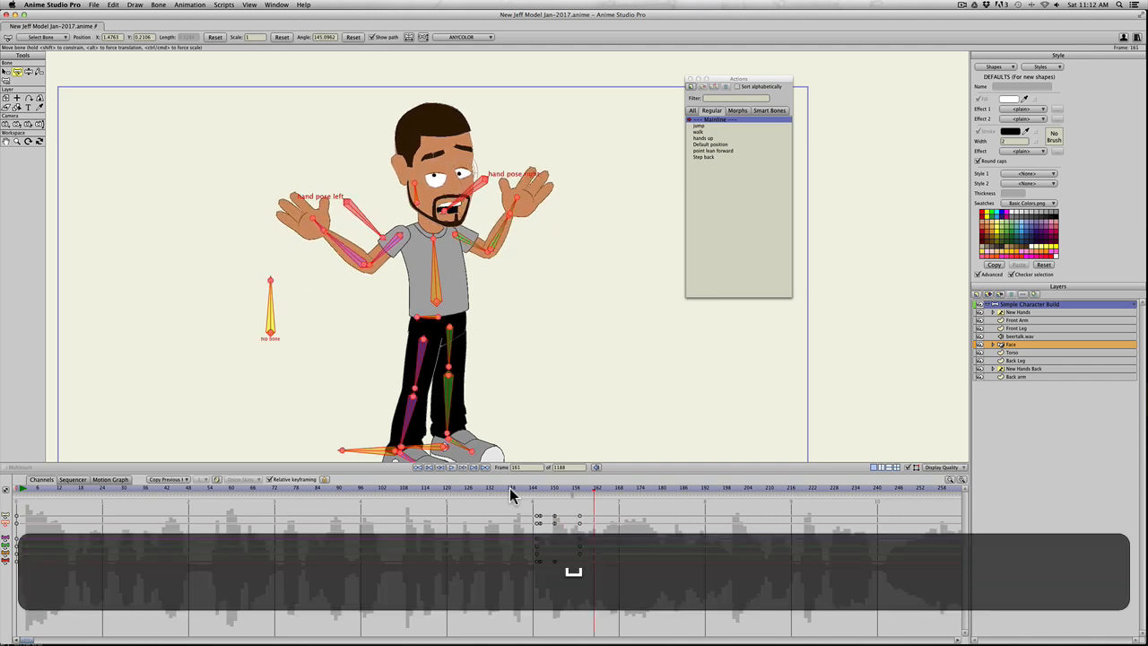
{"action": "left_click_drag", "start_coordinate": [536, 490], "coordinate": [547, 494]}
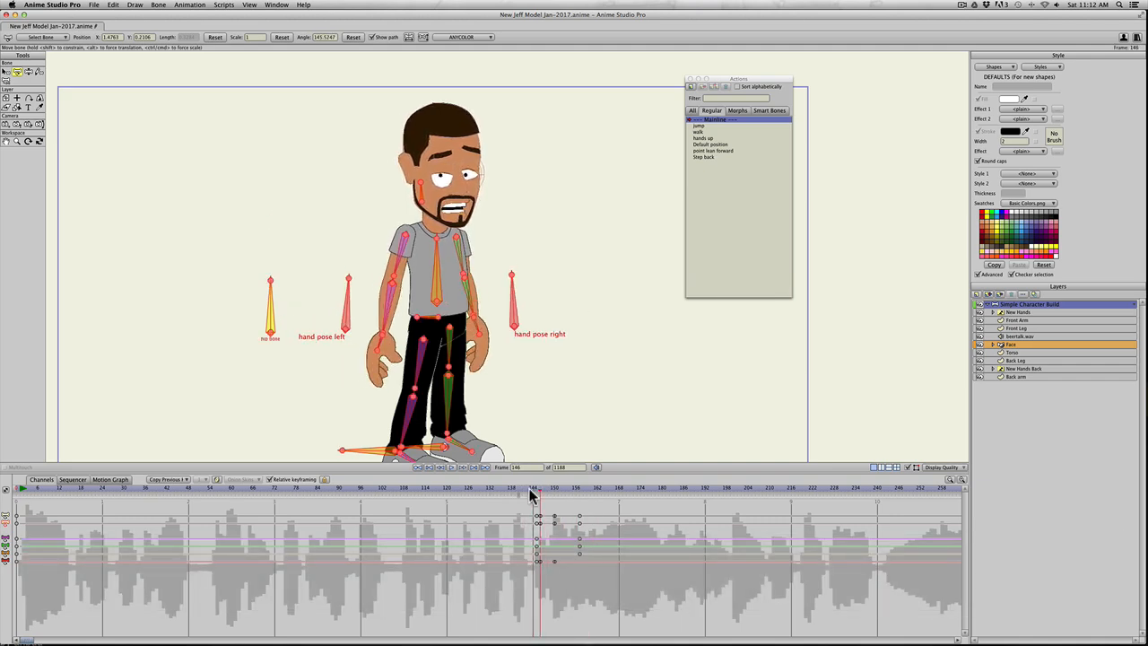
{"action": "key", "text": "space"}
{"action": "key", "text": "space"}
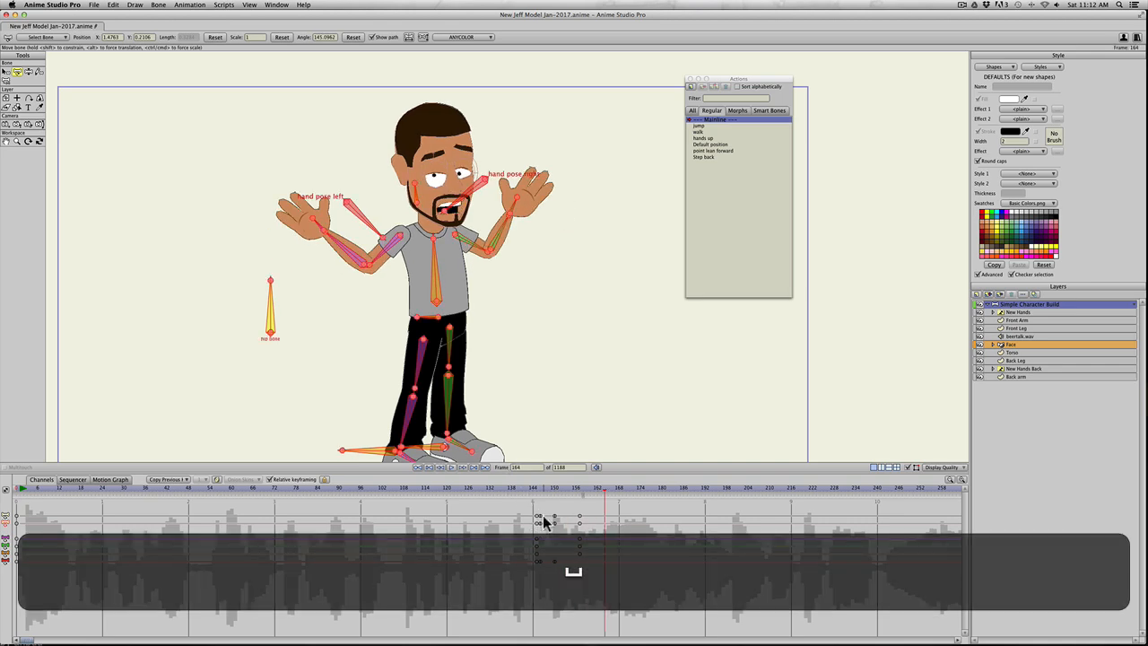
{"action": "key", "text": "space"}
{"action": "key", "text": "space"}
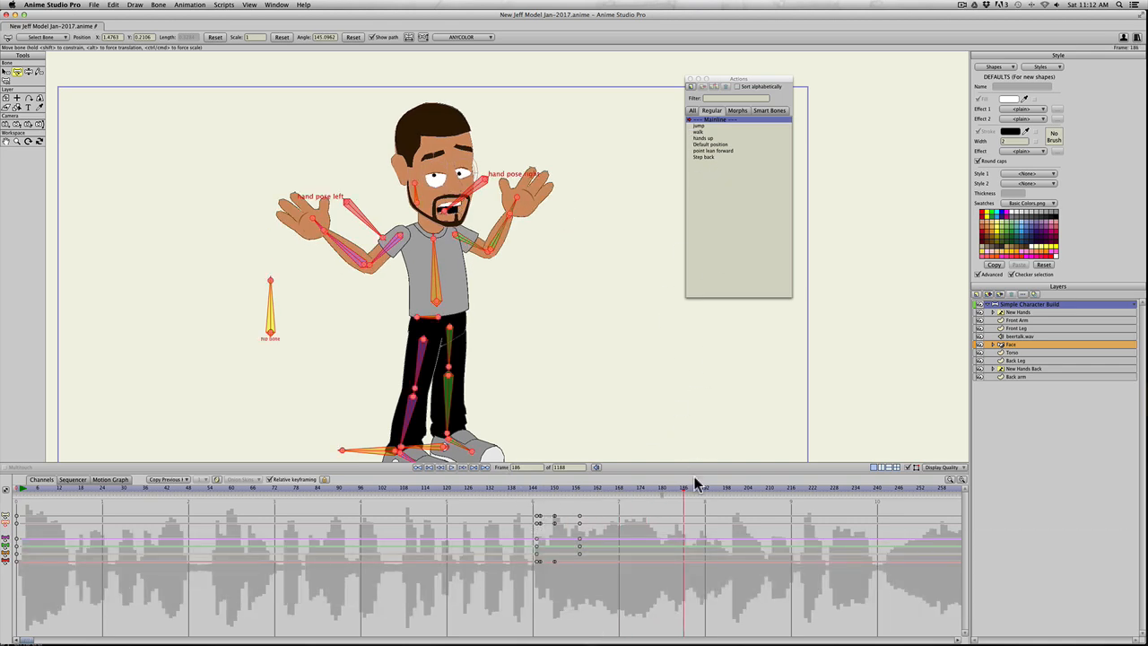
Step: Insert the point lean forward action into the mainline at frame 218 and preview the gesture
{"action": "left_click_drag", "start_coordinate": [695, 492], "coordinate": [798, 500]}
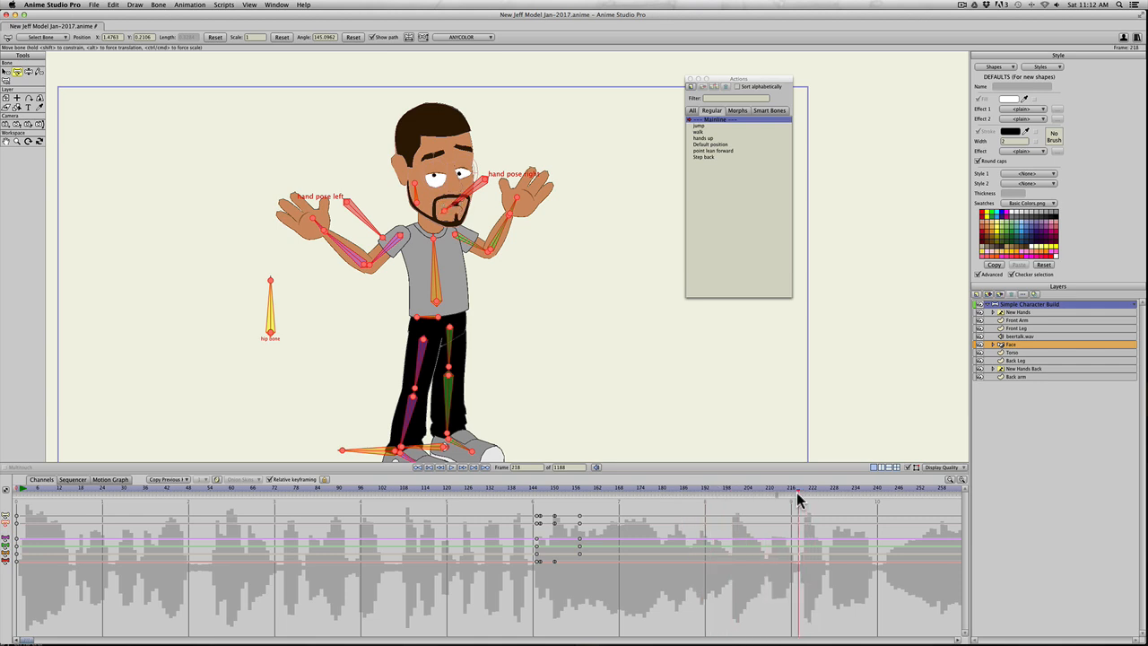
{"action": "left_click", "coordinate": [711, 151]}
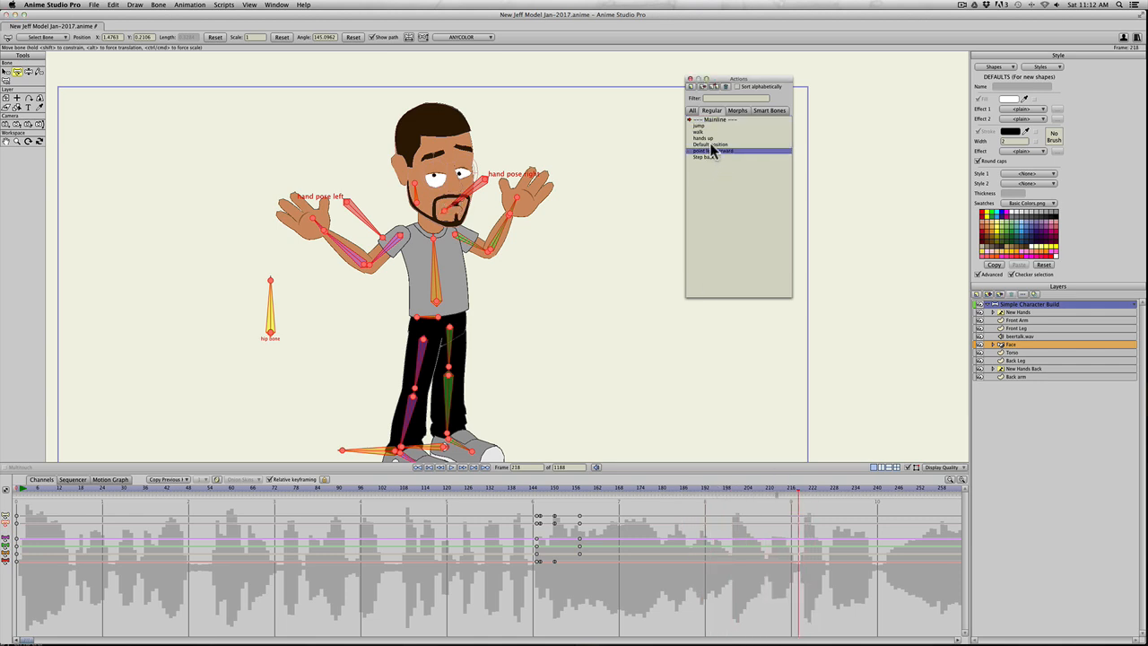
{"action": "left_click", "coordinate": [715, 87]}
{"action": "key", "text": "space"}
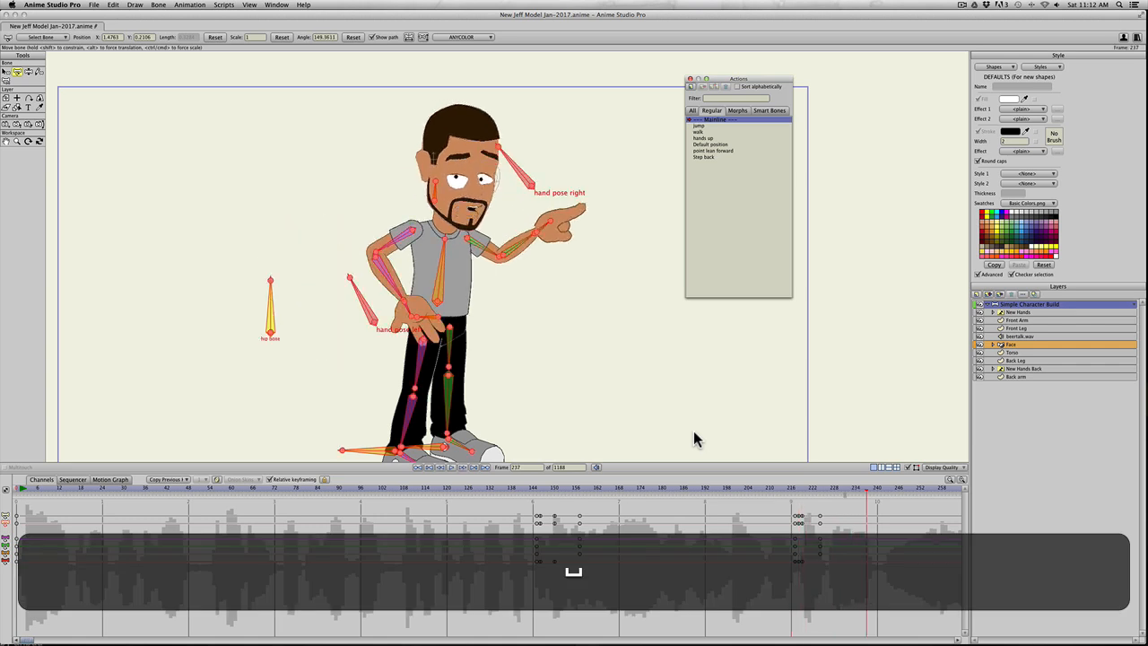
Step: Rotate the hand pose left bone slightly at frame 220 to change the hand's shape, and play back the transition
{"action": "left_click", "coordinate": [803, 496]}
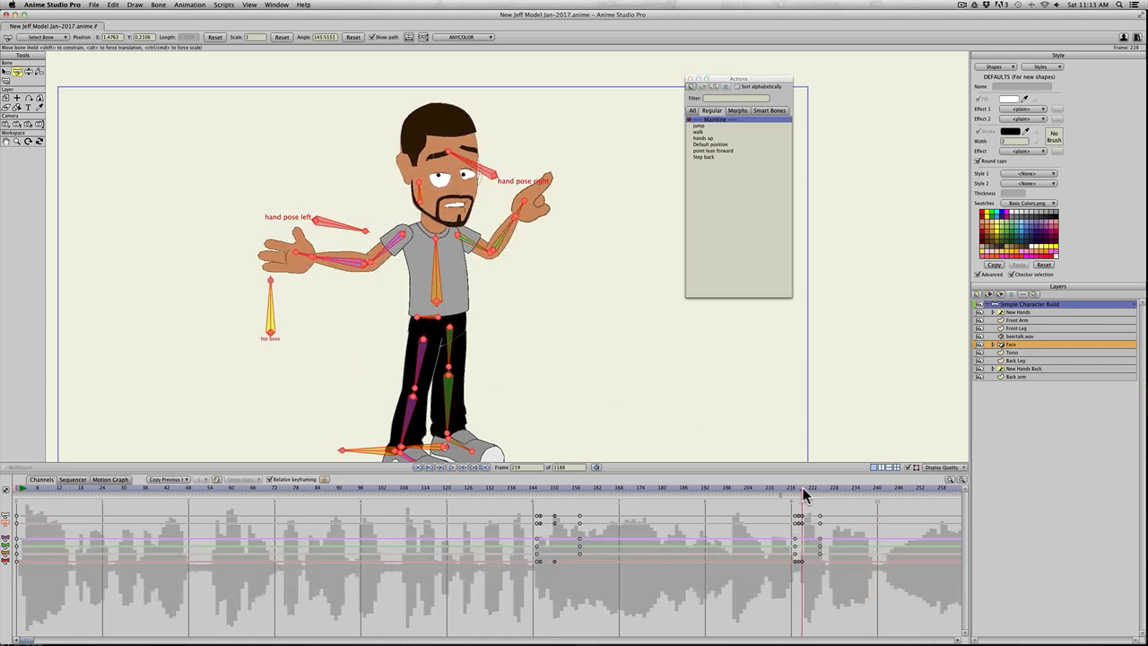
{"action": "left_click_drag", "start_coordinate": [803, 496], "coordinate": [806, 495]}
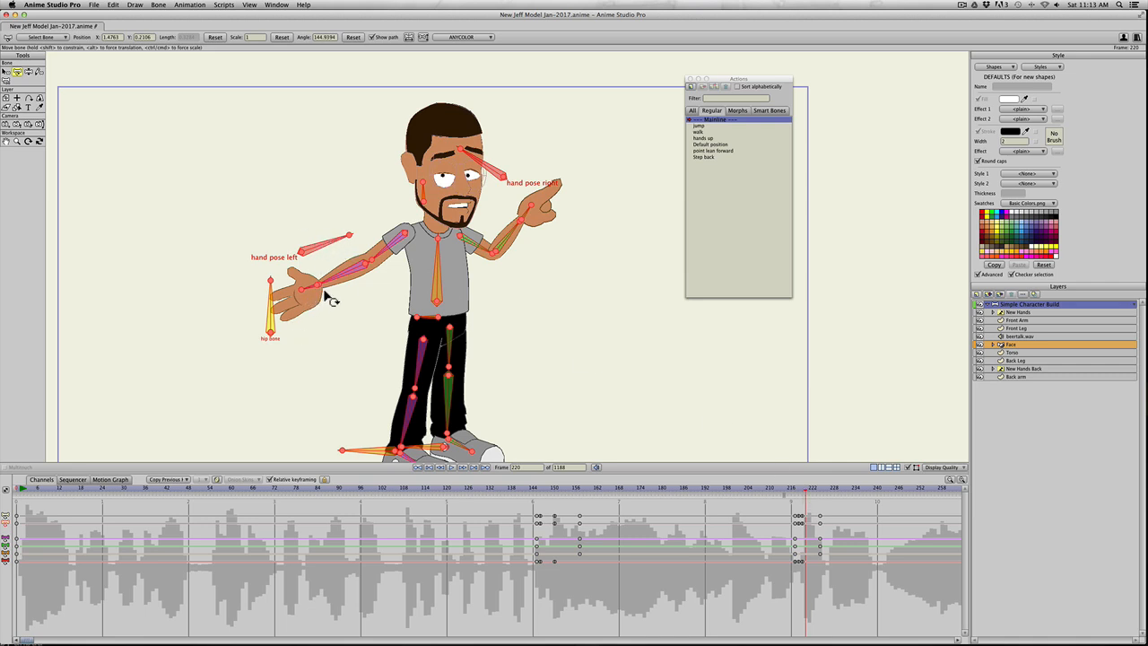
{"action": "key", "text": "t"}
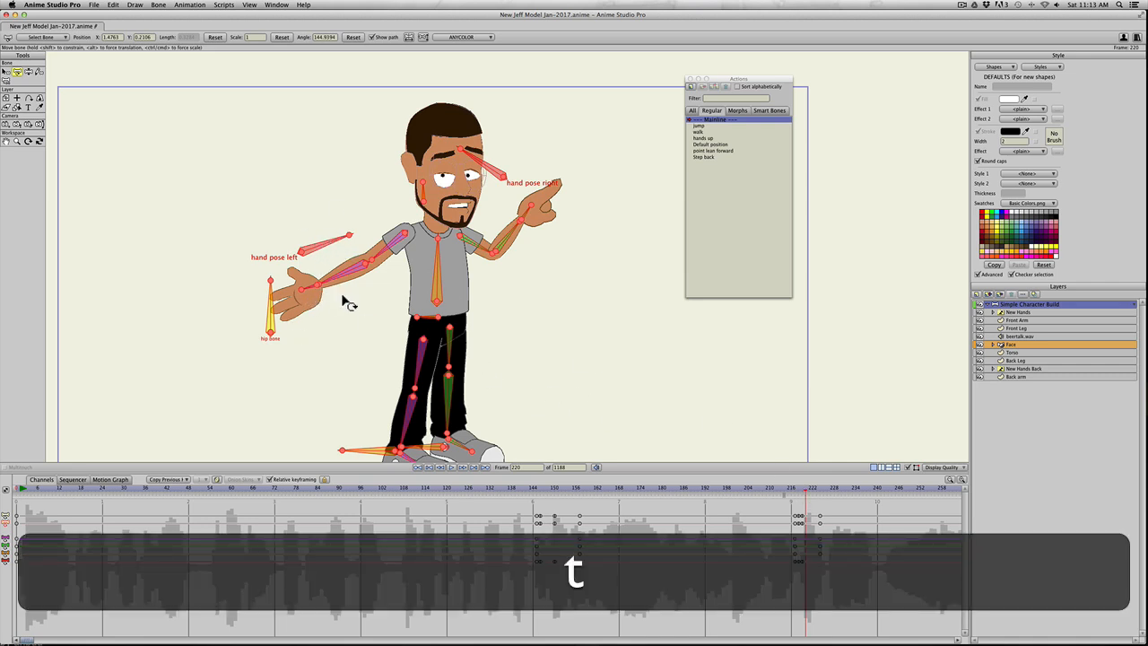
{"action": "key", "text": "b"}
{"action": "key", "text": "t"}
{"action": "mouse_move", "coordinate": [334, 249]}
{"action": "left_mouse_down"}
{"action": "mouse_move", "coordinate": [326, 226]}
{"action": "mouse_move", "coordinate": [335, 256]}
{"action": "mouse_move", "coordinate": [331, 248]}
{"action": "left_mouse_up"}
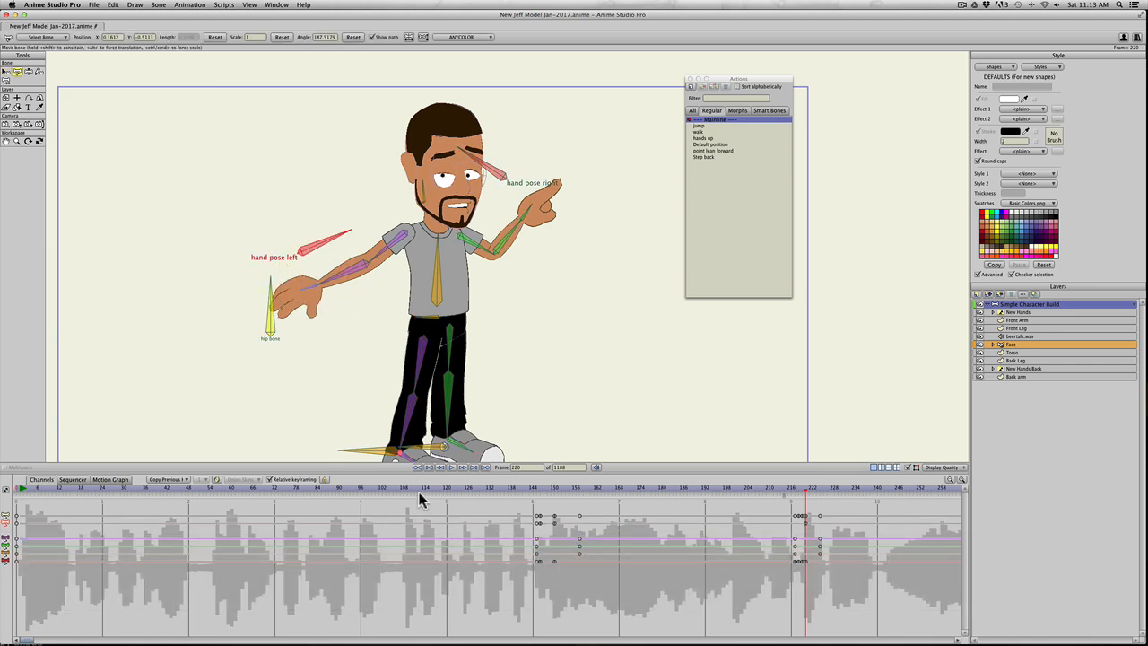
{"action": "key", "text": "space"}
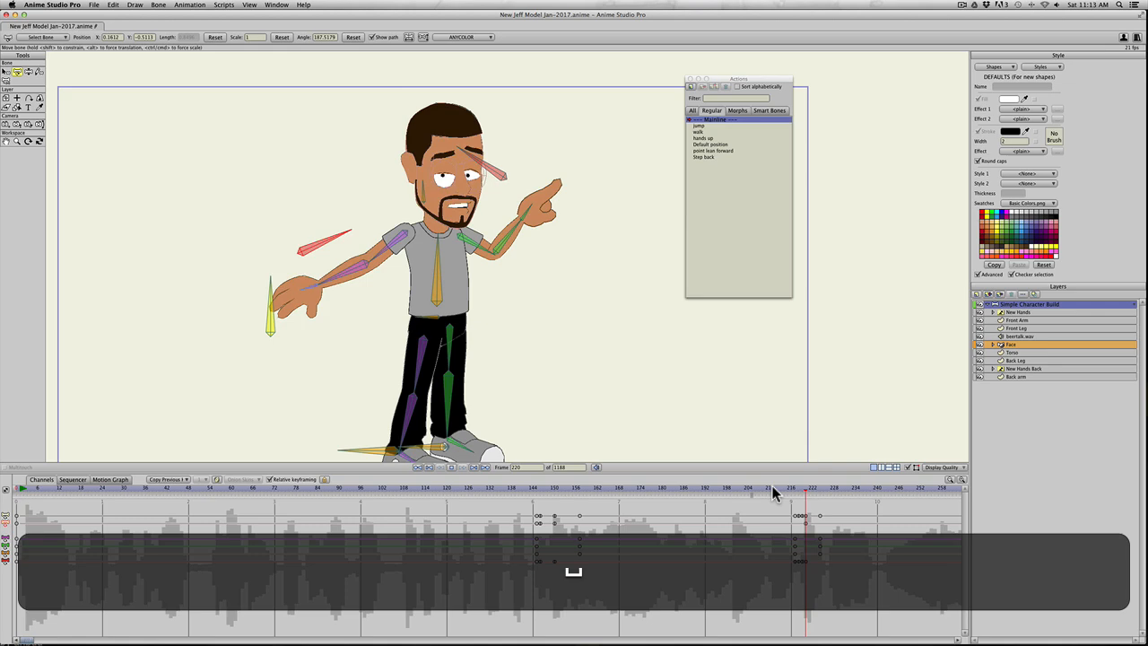
{"action": "key", "text": "space"}
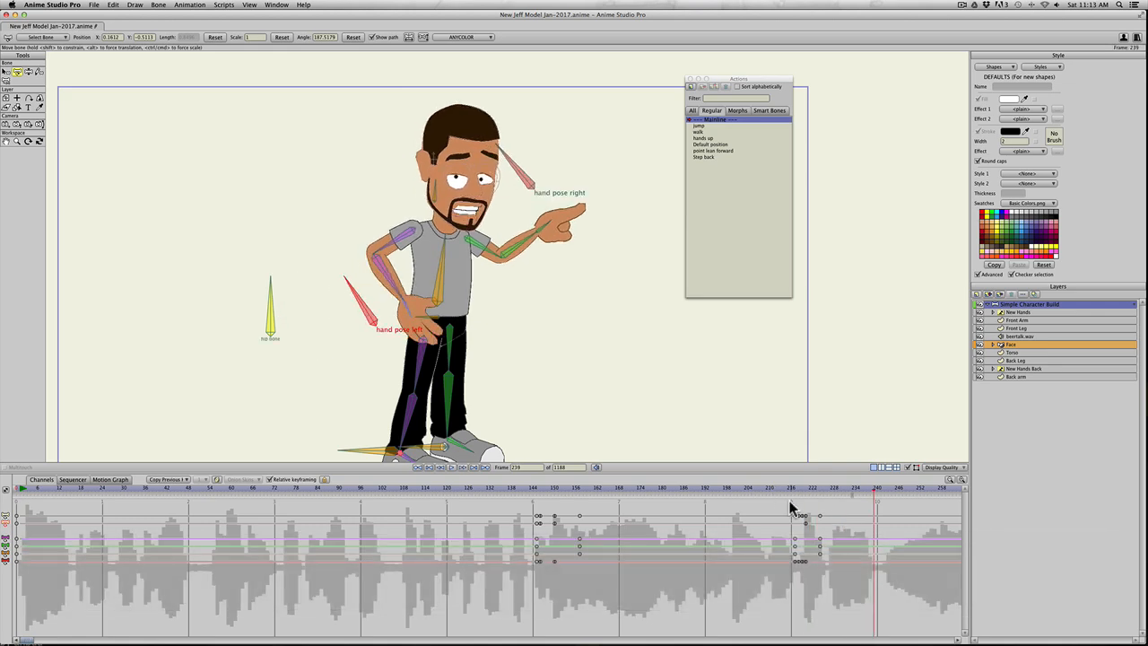
Step: Insert the hands up action into the mainline at frame 242 and preview it to about frame 269
{"action": "left_click_drag", "start_coordinate": [791, 491], "coordinate": [886, 497]}
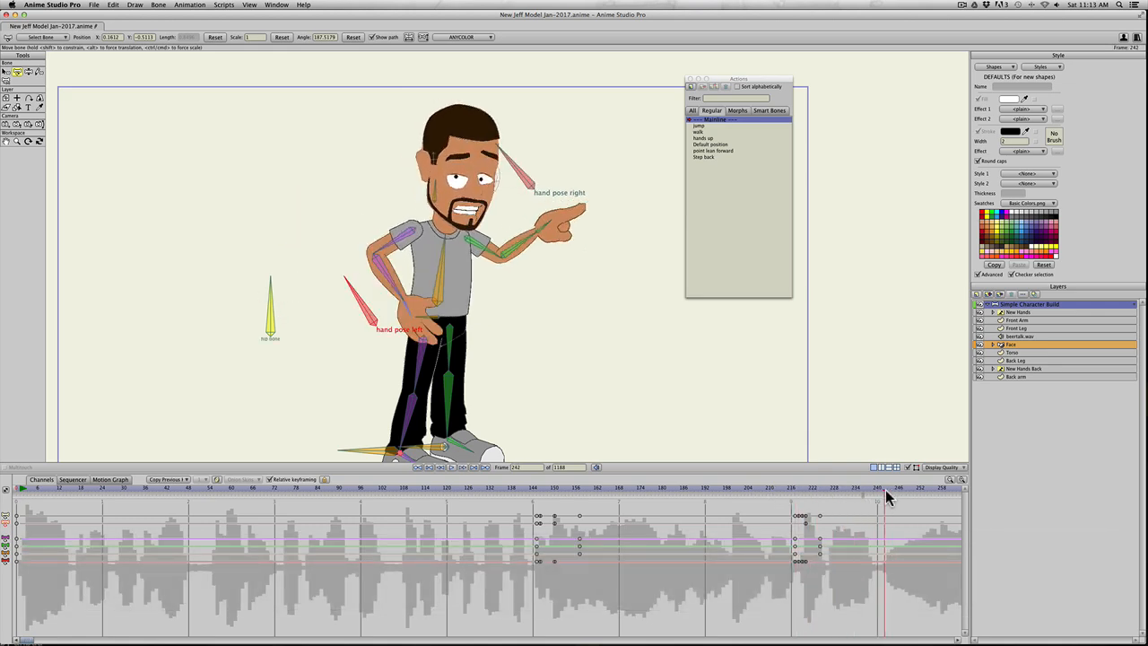
{"action": "left_click", "coordinate": [703, 145]}
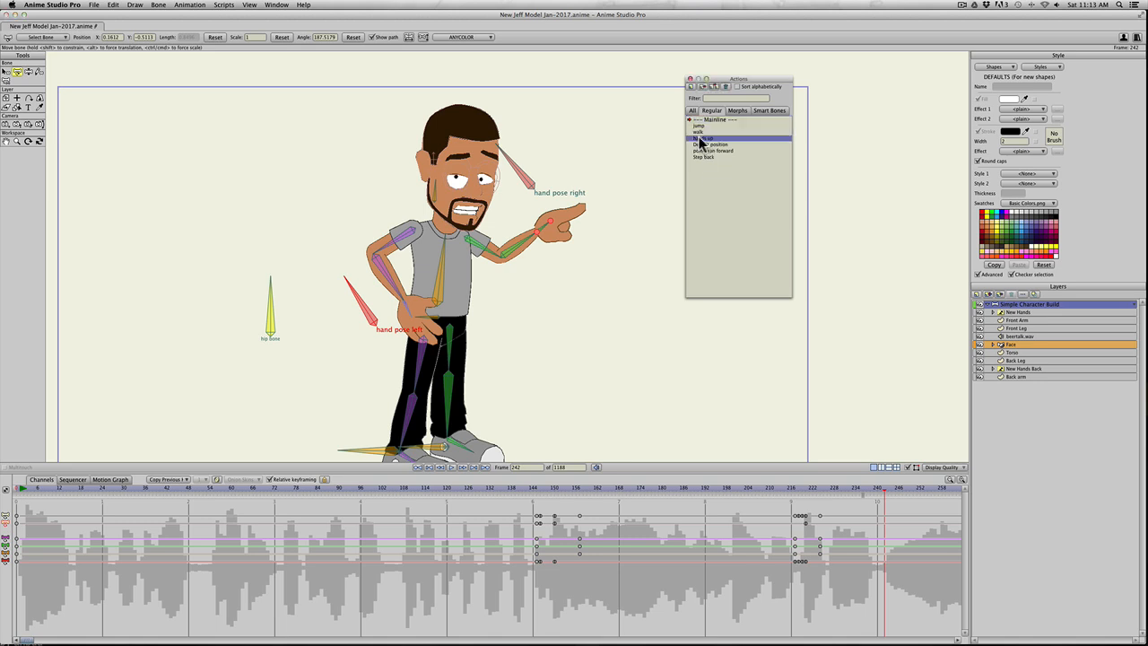
{"action": "left_click", "coordinate": [716, 87]}
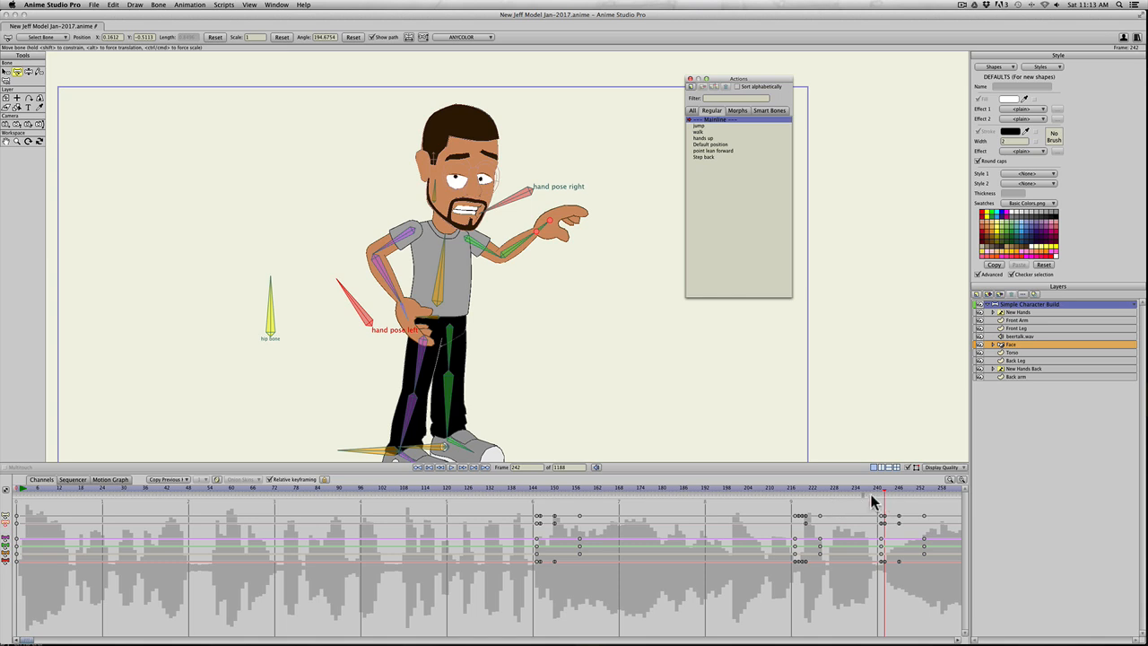
{"action": "key", "text": "space"}
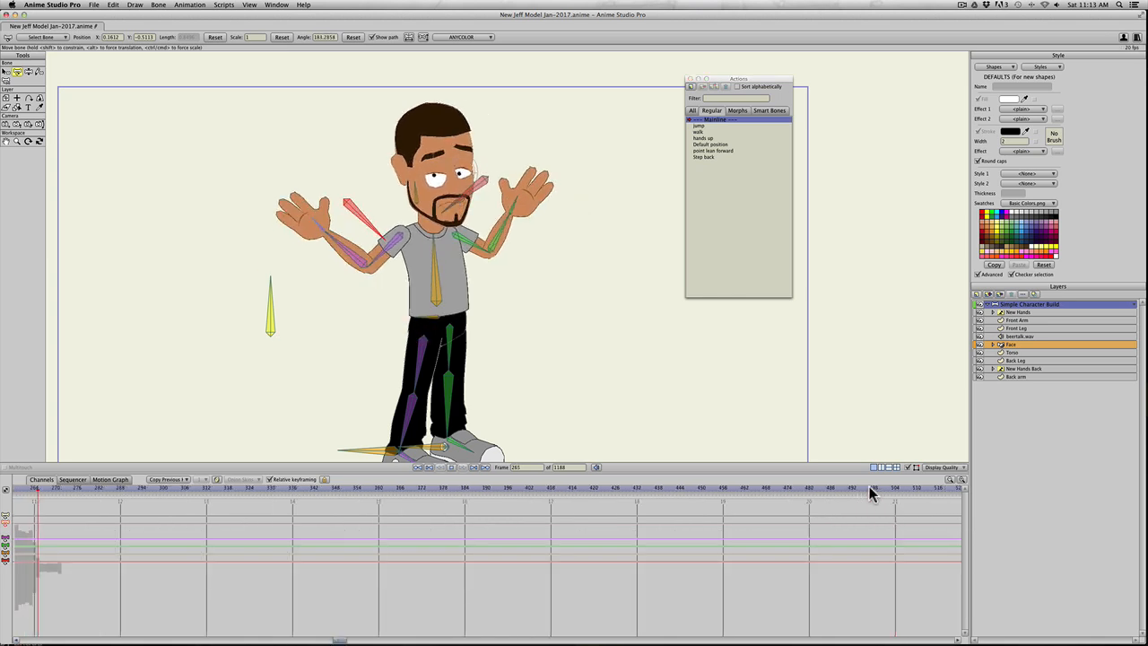
{"action": "key", "text": "space"}
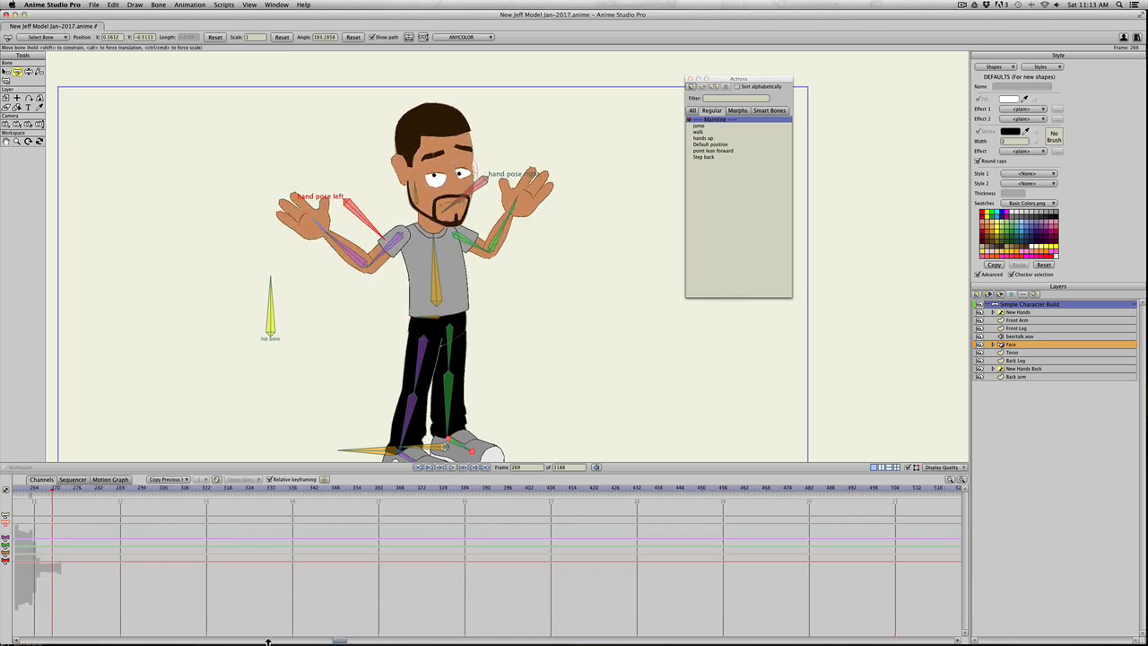
{"action": "left_click", "coordinate": [244, 639]}
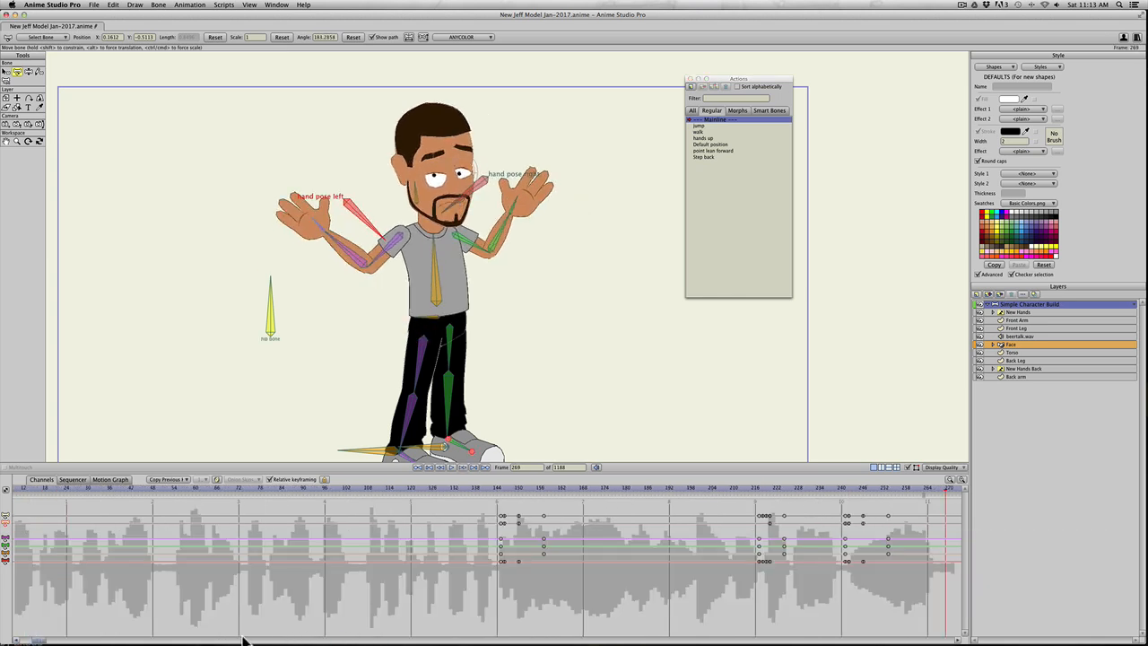
{"action": "left_click", "coordinate": [309, 639]}
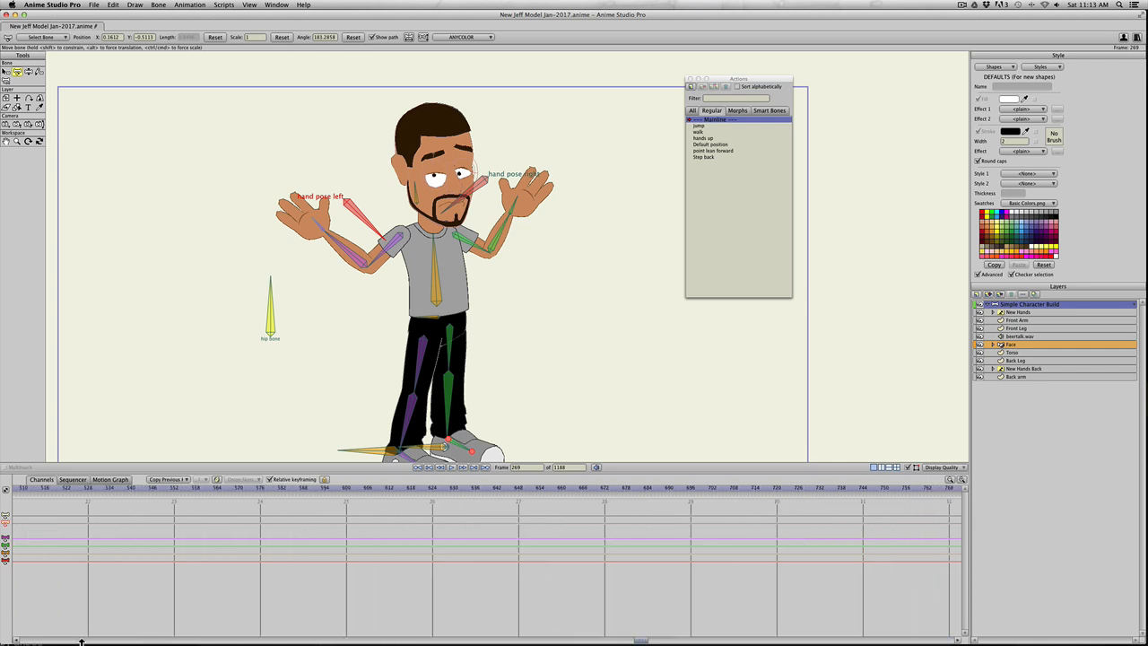
Step: Return to the earlier part of the timeline, activate the Face layer, and play back the hands-up gesture from about frame 111
{"action": "left_click", "coordinate": [47, 640]}
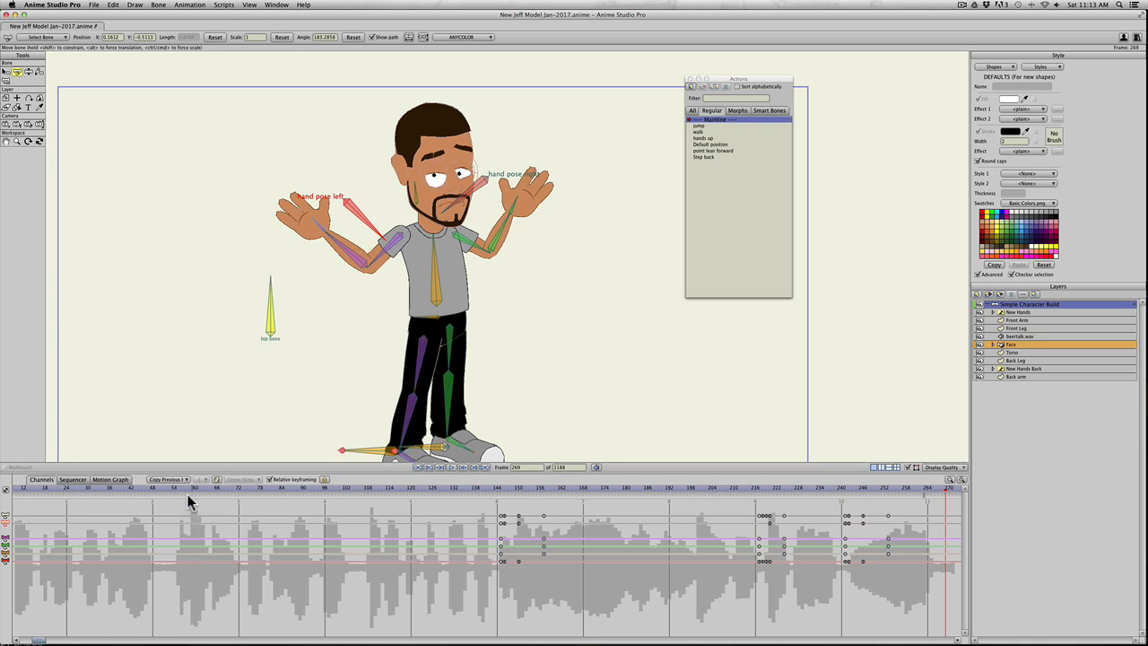
{"action": "scroll", "coordinate": [376, 432], "scroll_direction": "down", "scroll_amount": 2}
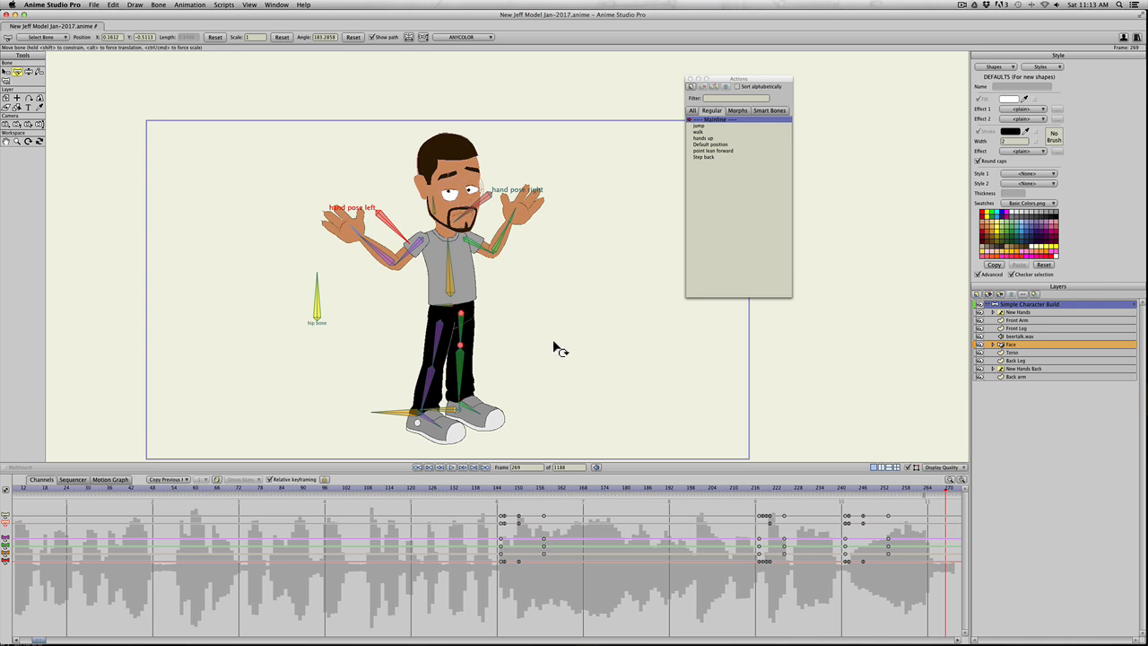
{"action": "left_click_drag", "start_coordinate": [278, 496], "coordinate": [571, 491]}
{"action": "left_click", "coordinate": [1012, 344]}
{"action": "scroll", "coordinate": [419, 205], "scroll_direction": "up", "scroll_amount": 1}
{"action": "scroll", "coordinate": [419, 205], "scroll_direction": "up", "scroll_amount": 3}
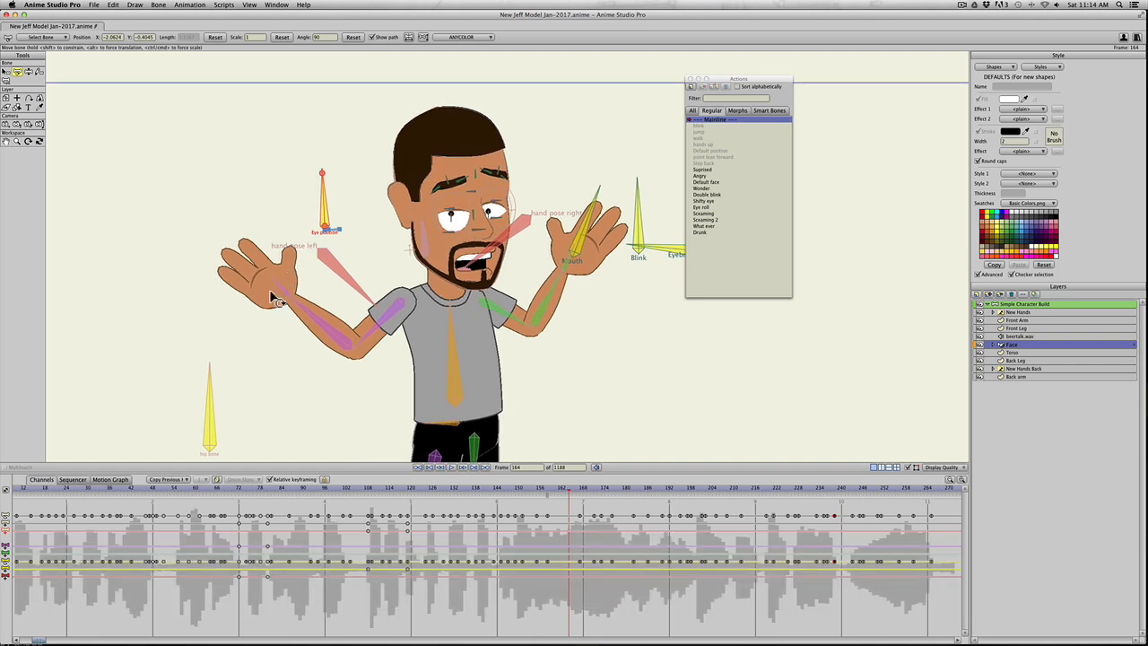
{"action": "left_click_drag", "start_coordinate": [407, 489], "coordinate": [379, 489]}
{"action": "key", "text": "space"}
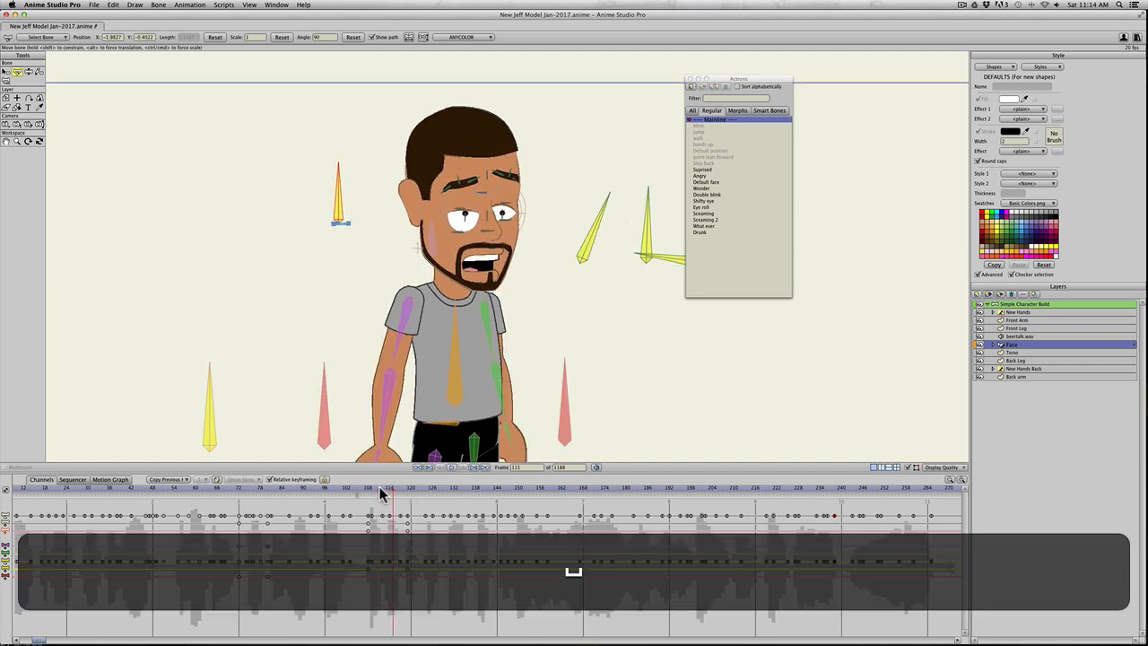
{"action": "key", "text": "space"}
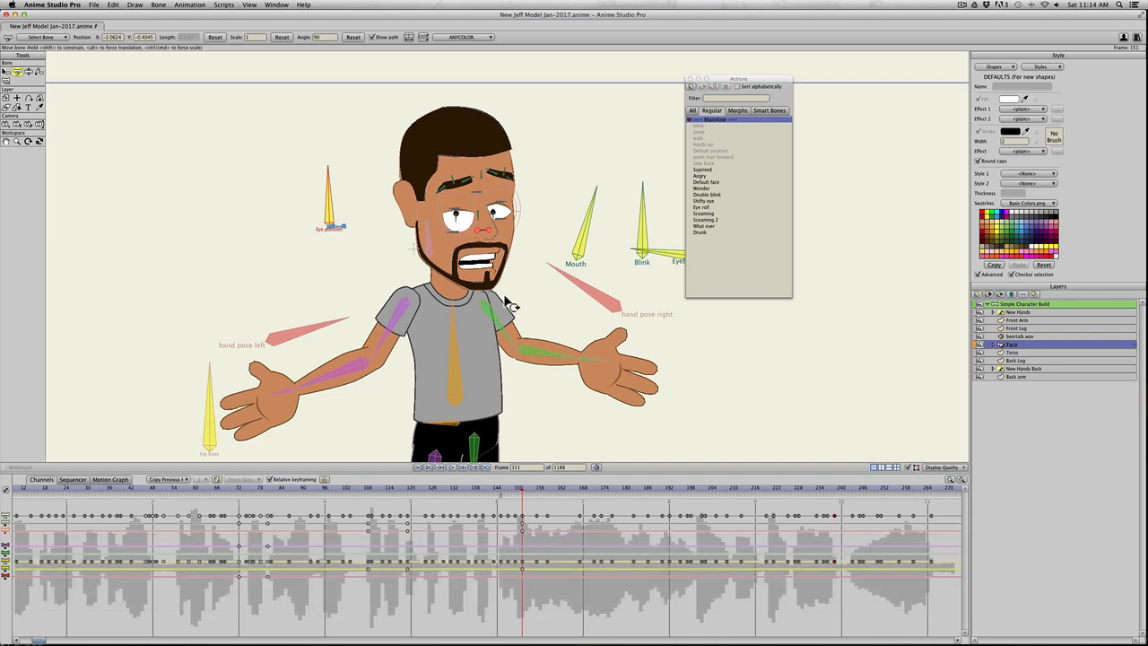
Step: Move the Eye position bone sideways to about X -1.796 at frame 156 to shift the character's gaze, and recheck the motion
{"action": "key", "text": "Right"}
{"action": "key", "text": "Right"}
{"action": "key", "text": "Right"}
{"action": "key", "text": "Right"}
{"action": "key", "text": "Right"}
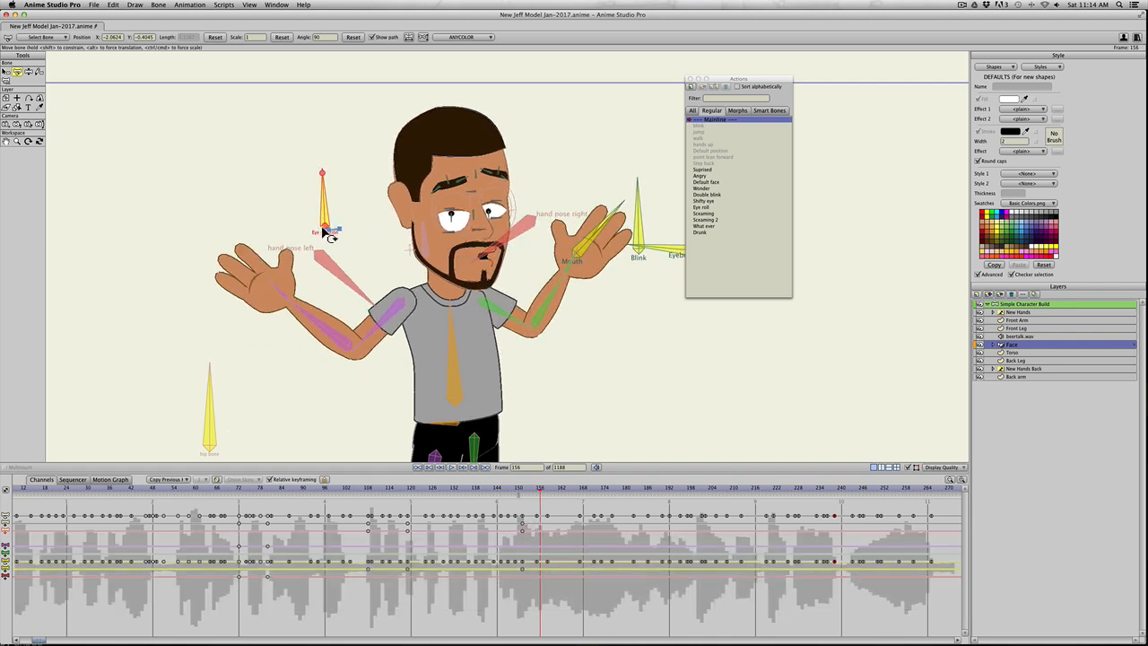
{"action": "left_click_drag", "start_coordinate": [331, 232], "coordinate": [344, 230]}
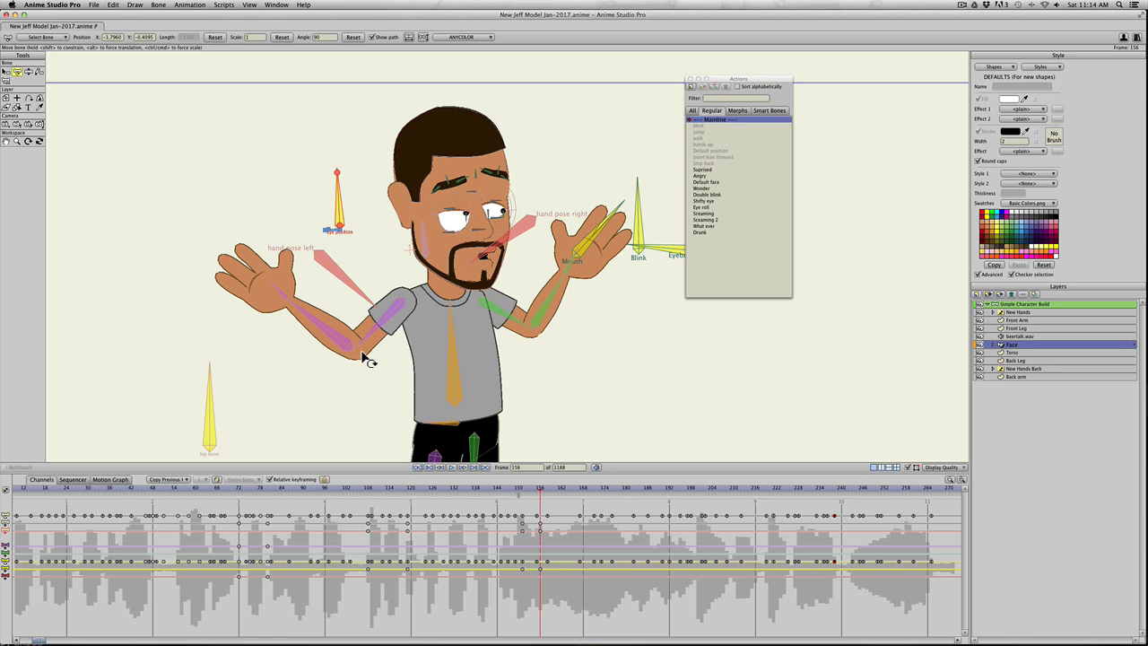
{"action": "left_click", "coordinate": [439, 490]}
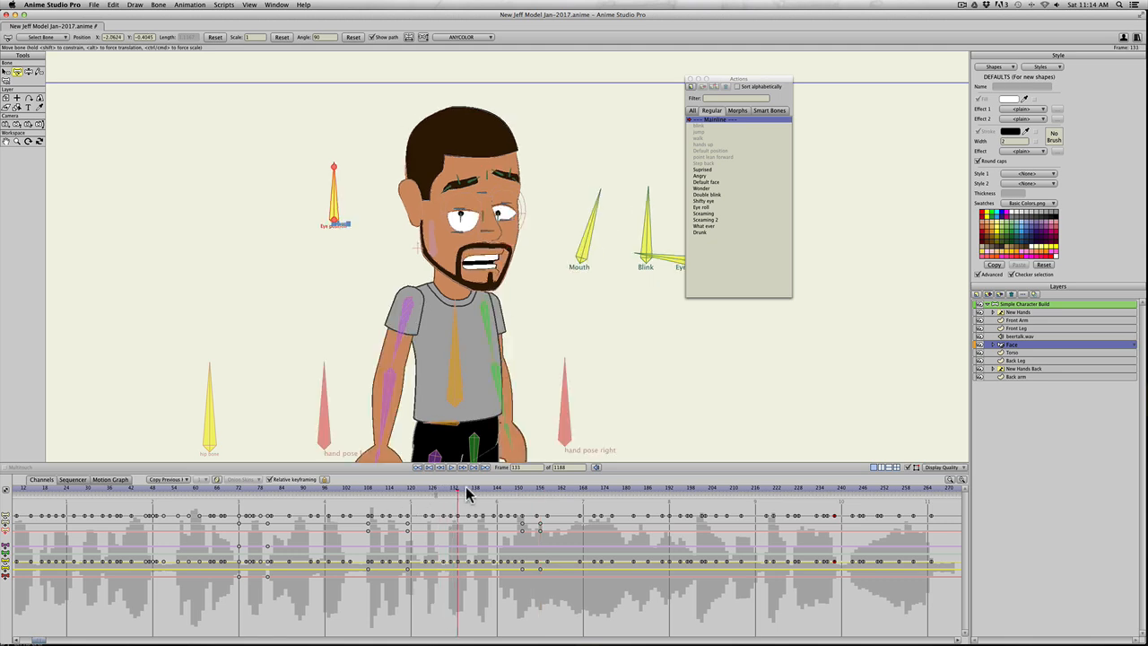
Step: Play back the hands-up and pointing gestures through about frame 234 to examine the facial expression
{"action": "left_click", "coordinate": [599, 490]}
{"action": "left_click_drag", "start_coordinate": [604, 490], "coordinate": [613, 490]}
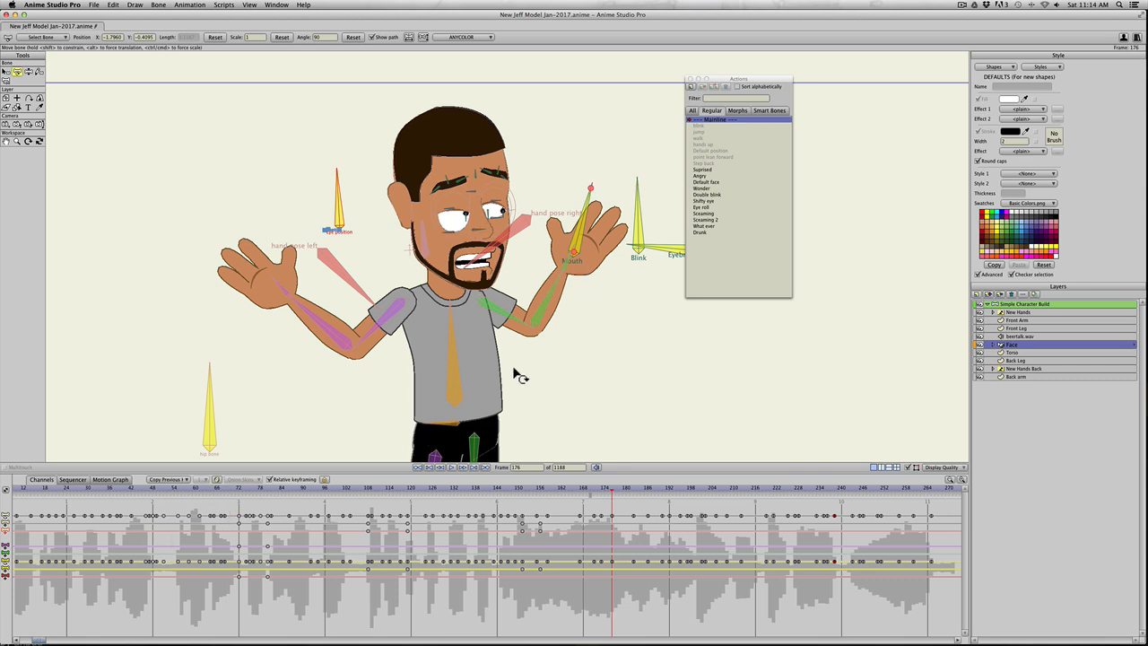
{"action": "left_click_drag", "start_coordinate": [613, 494], "coordinate": [773, 490]}
{"action": "key", "text": "space"}
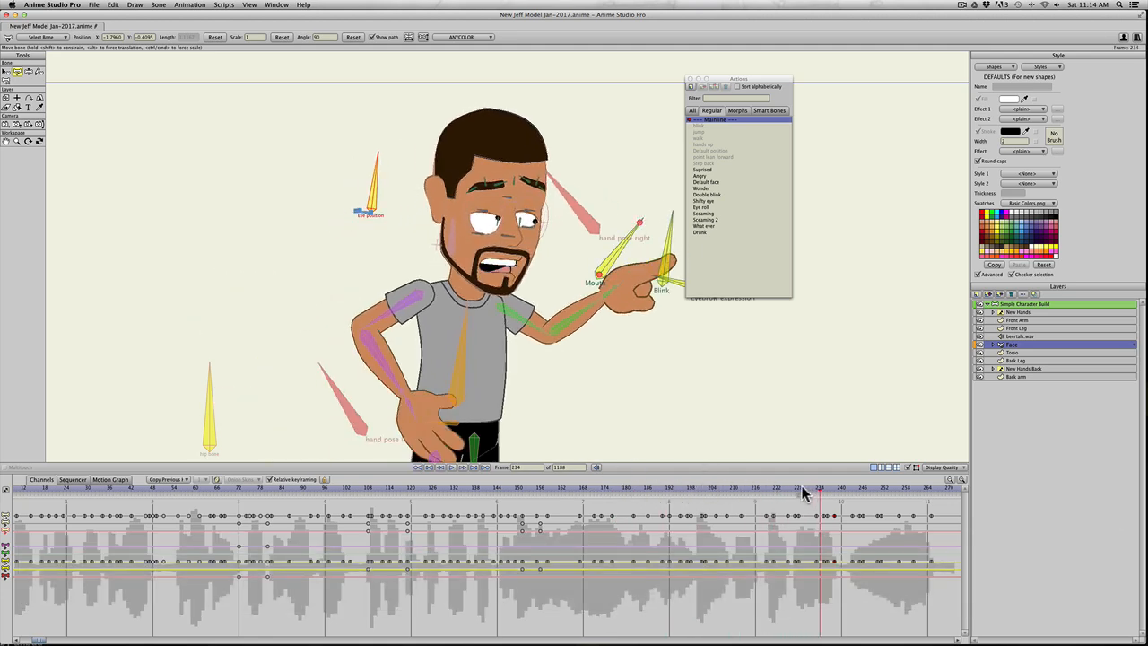
{"action": "left_click_drag", "start_coordinate": [804, 493], "coordinate": [643, 494]}
{"action": "key", "text": "space"}
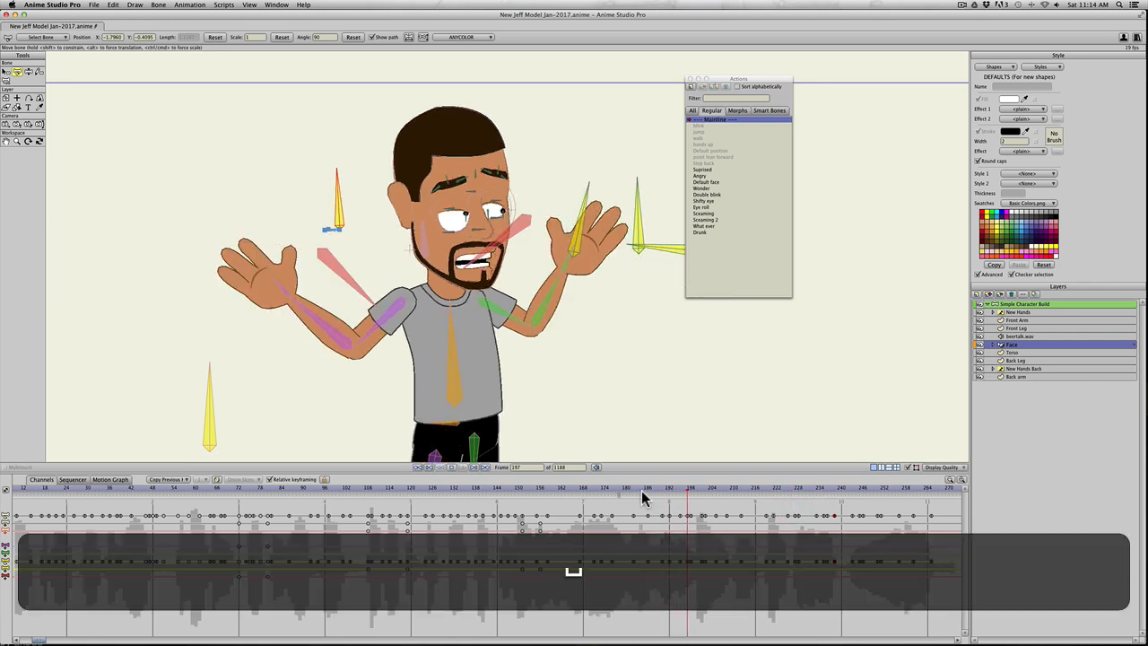
{"action": "key", "text": "space"}
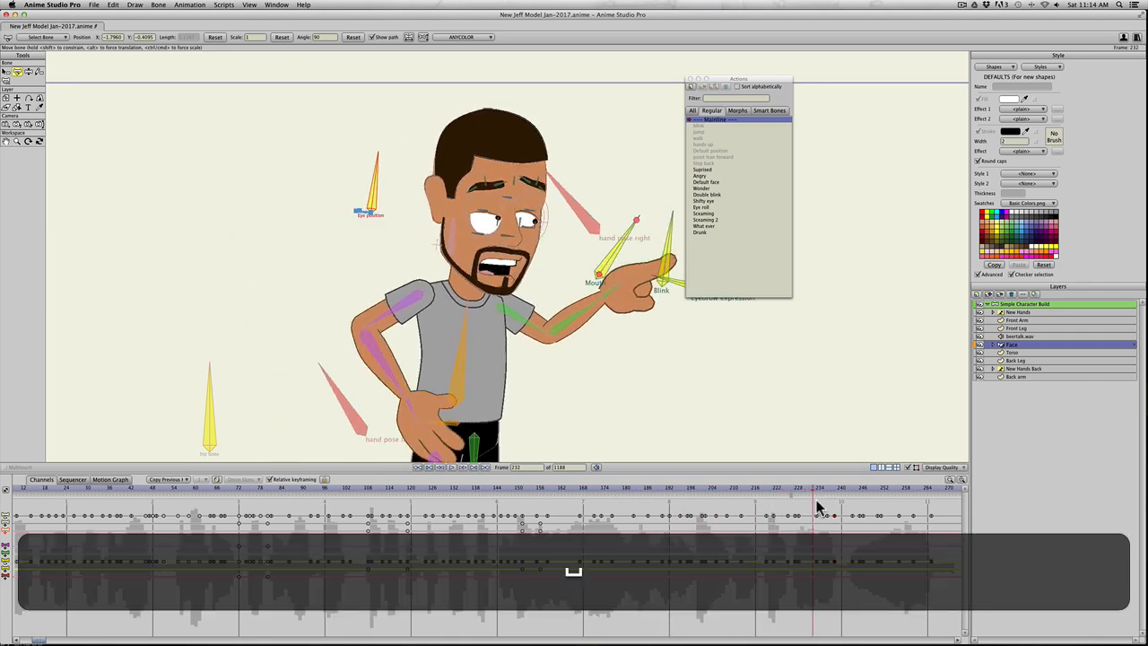
Step: Try inserting the Suprised action into the mainline at frame 218, and undo the insertion
{"action": "left_click_drag", "start_coordinate": [758, 492], "coordinate": [765, 496]}
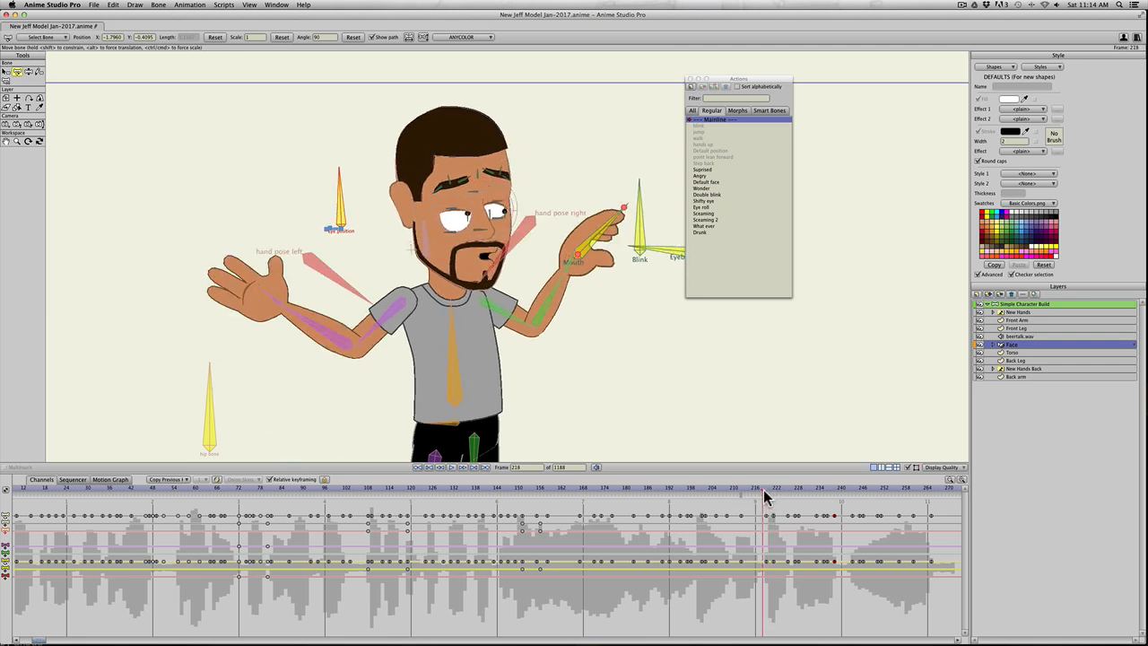
{"action": "left_click", "coordinate": [703, 170]}
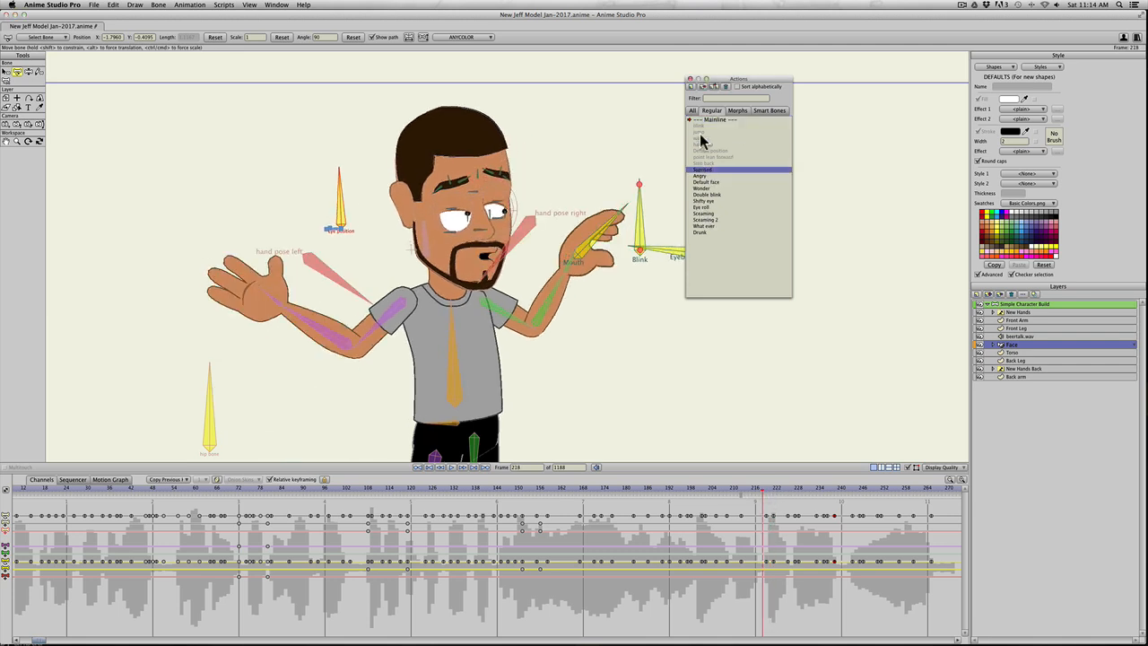
{"action": "left_click", "coordinate": [714, 87]}
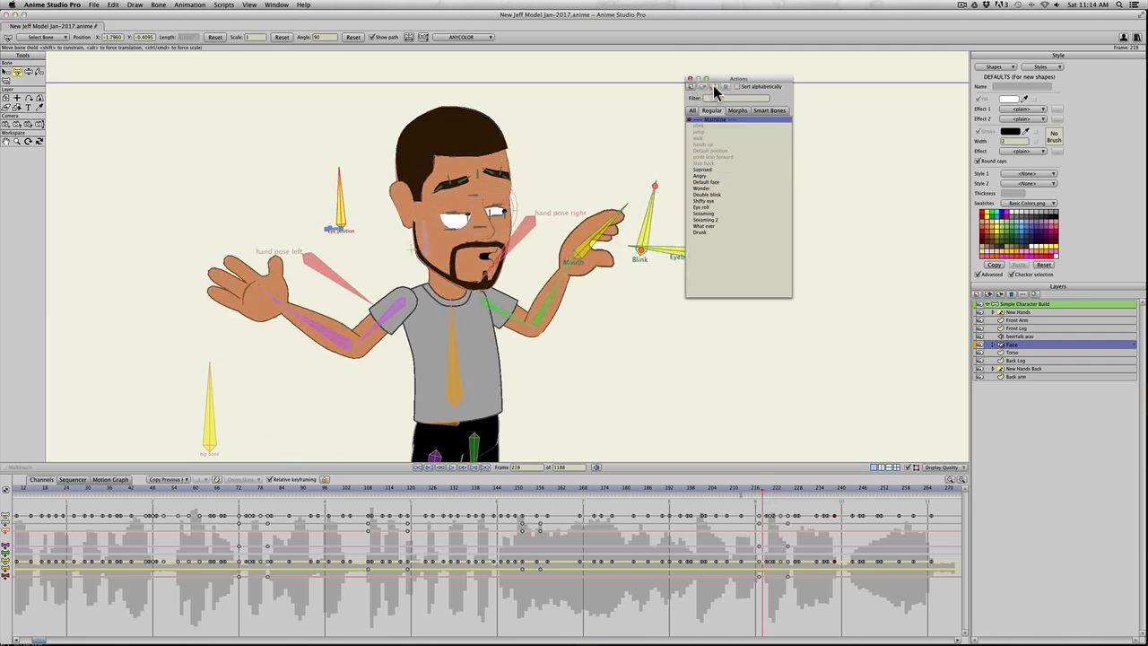
{"action": "left_click_drag", "start_coordinate": [762, 492], "coordinate": [725, 493]}
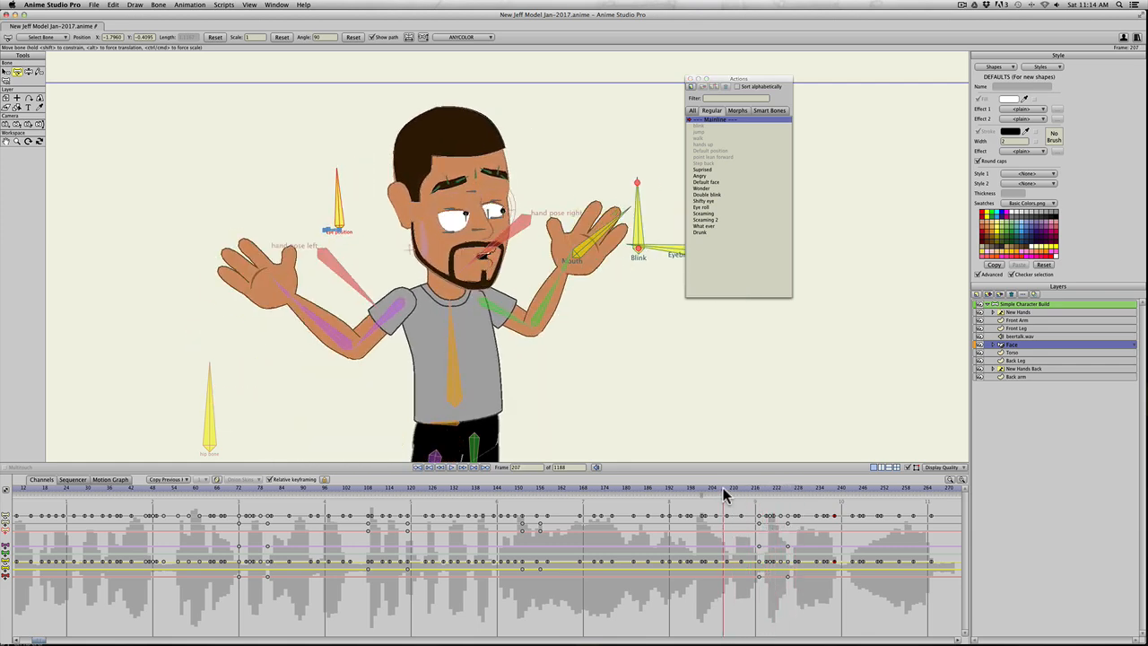
{"action": "key", "text": "super+z"}
Step: Select all the face bones and keyframe their current pose at frame 219
{"action": "left_click_drag", "start_coordinate": [721, 490], "coordinate": [763, 490]}
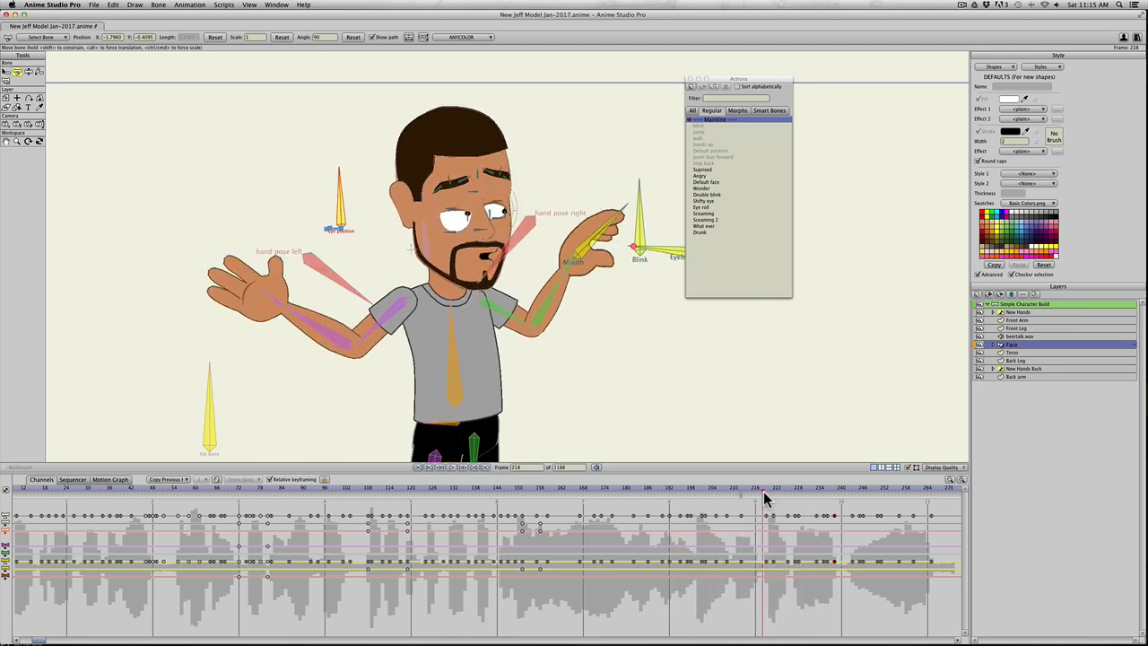
{"action": "key", "text": "t"}
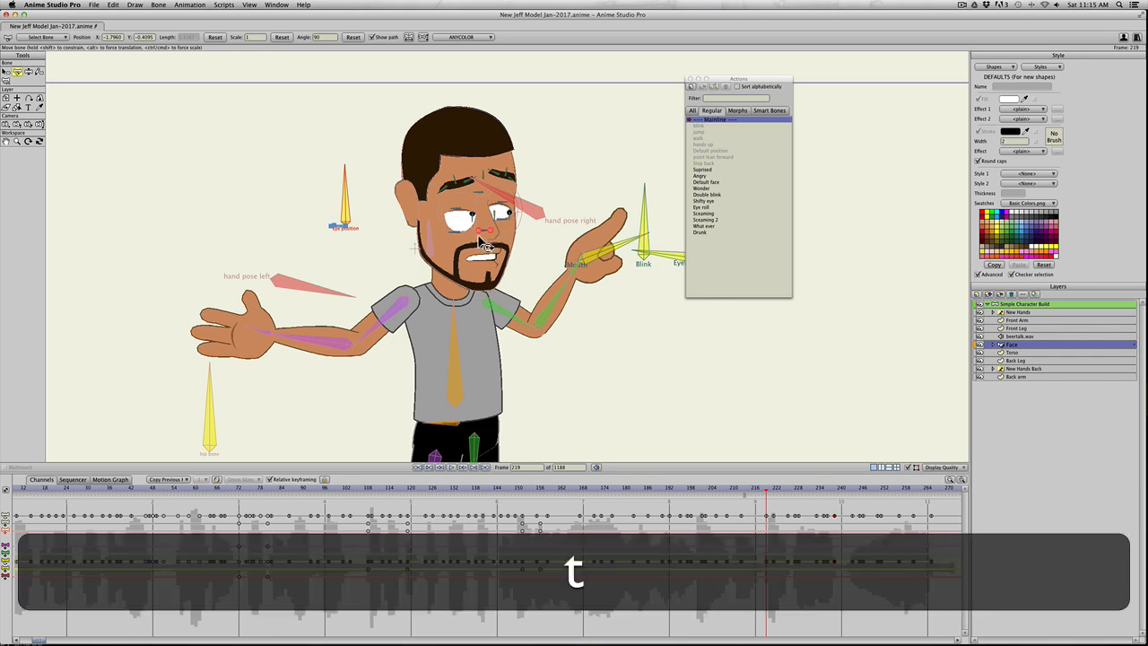
{"action": "key", "text": "super+a"}
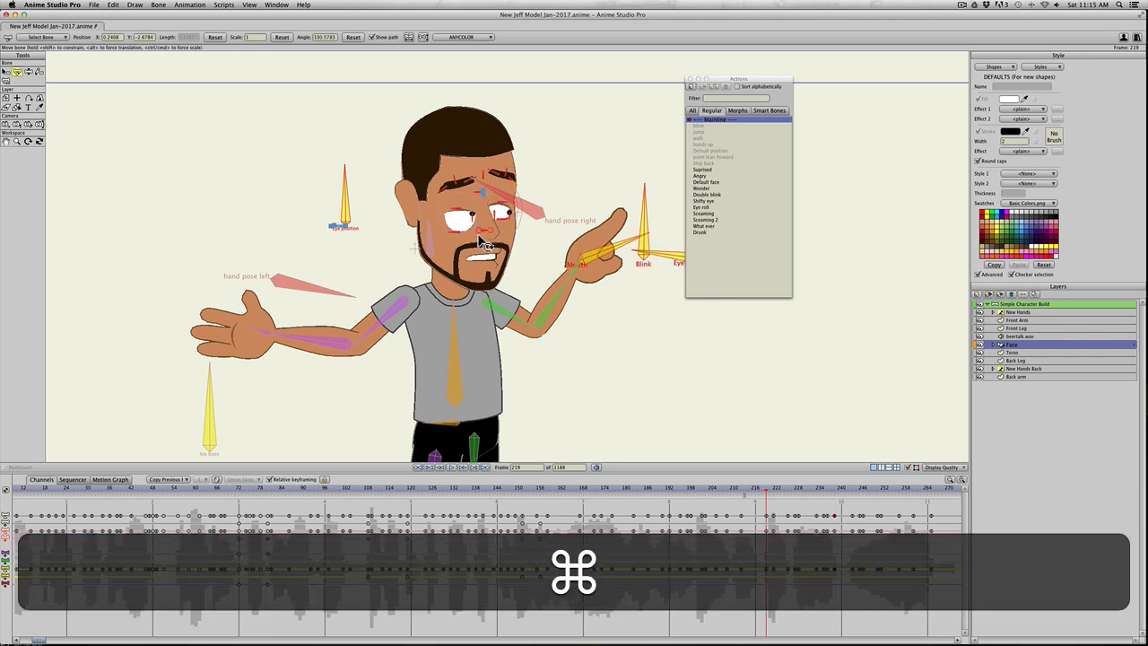
{"action": "key", "text": "super+f"}
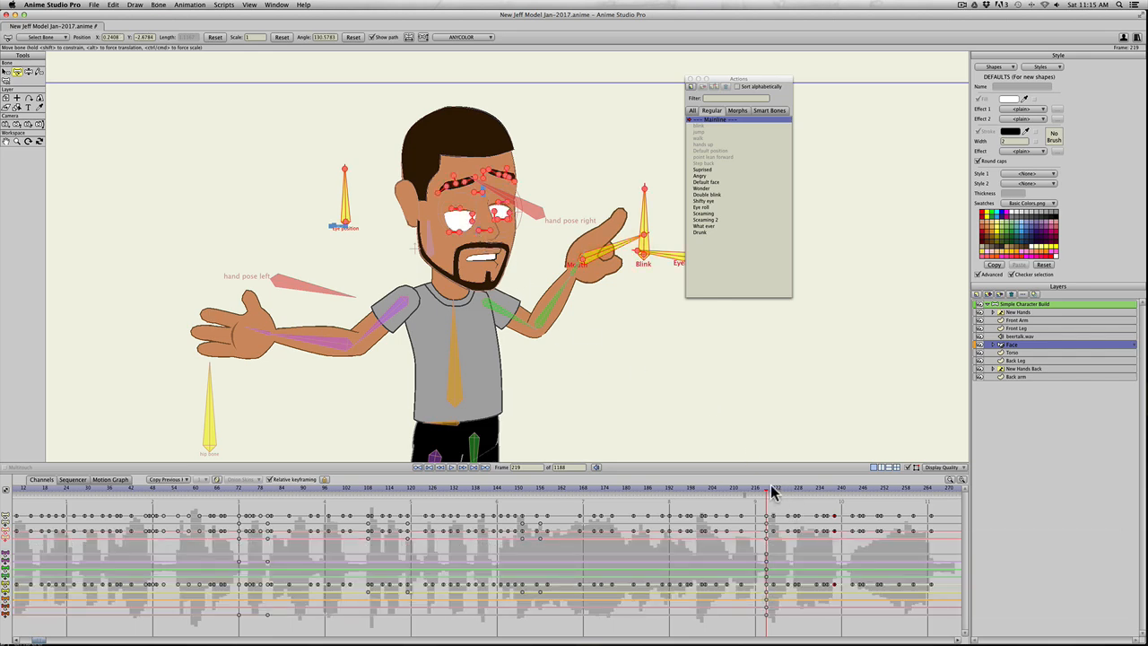
Step: Spread the upper and lower eyelid bones apart at frame 222 to open the eyes wide, and play back the reaction
{"action": "left_click", "coordinate": [776, 488]}
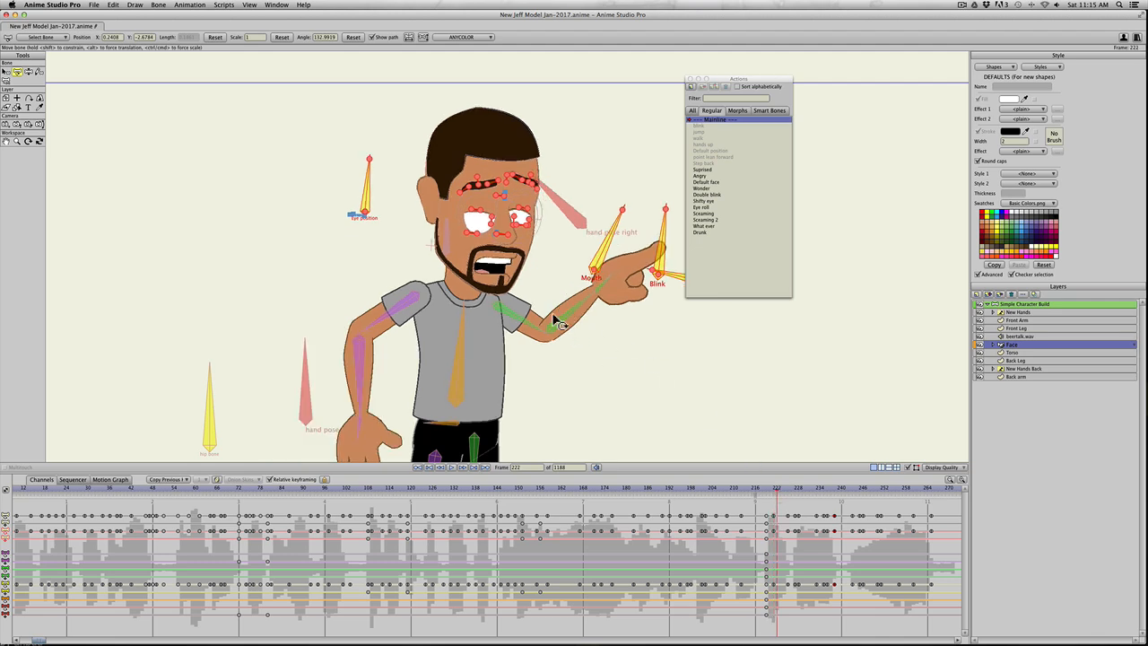
{"action": "key", "text": "v"}
{"action": "key", "text": "z"}
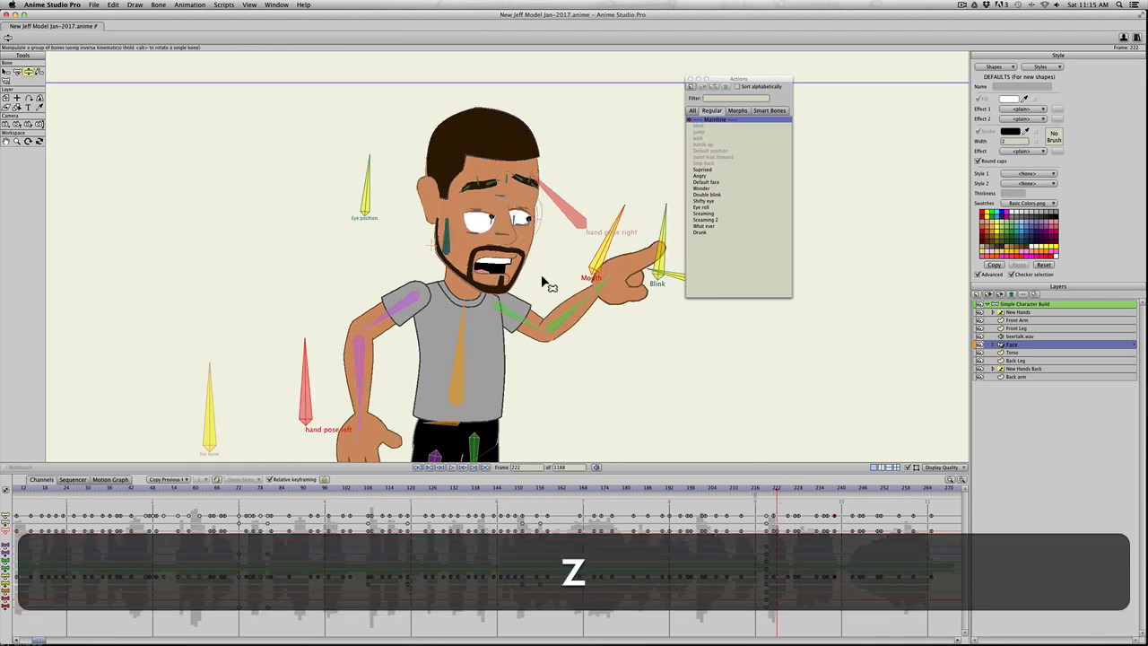
{"action": "key", "text": "t"}
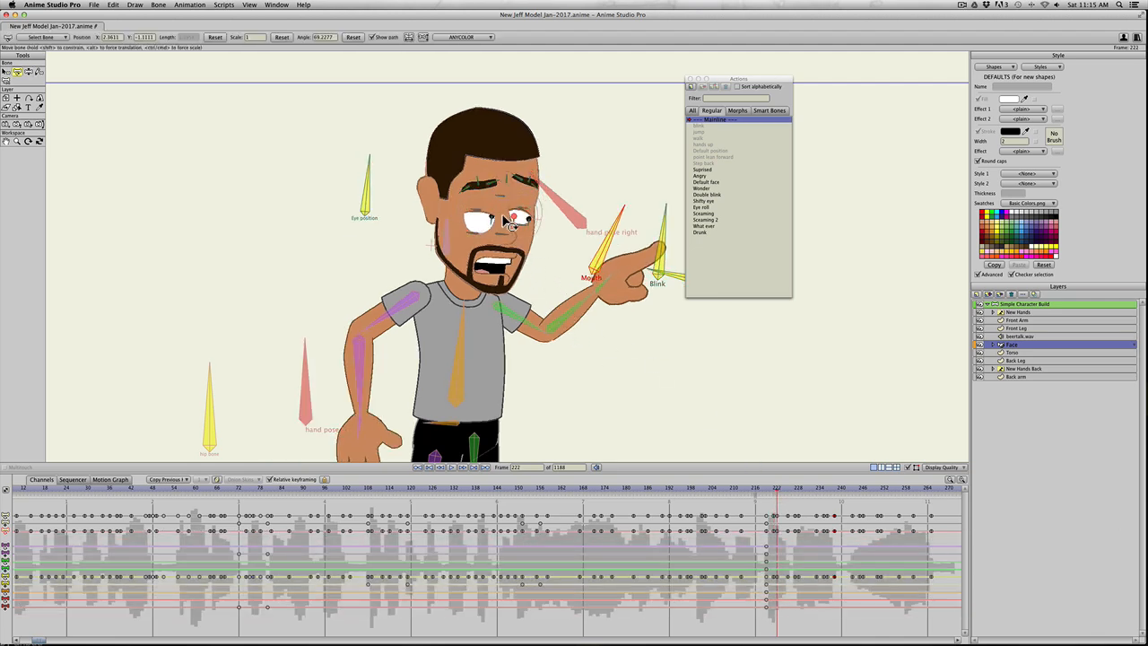
{"action": "left_click_drag", "start_coordinate": [489, 218], "coordinate": [522, 242]}
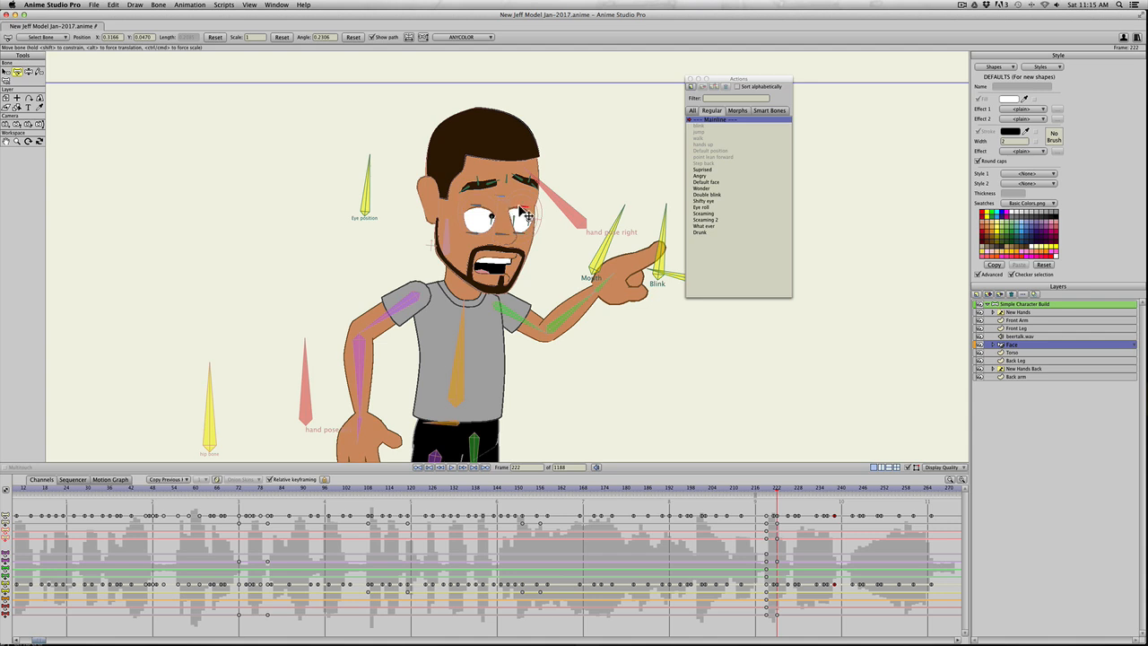
{"action": "left_click_drag", "start_coordinate": [524, 215], "coordinate": [511, 193]}
{"action": "key", "text": "space"}
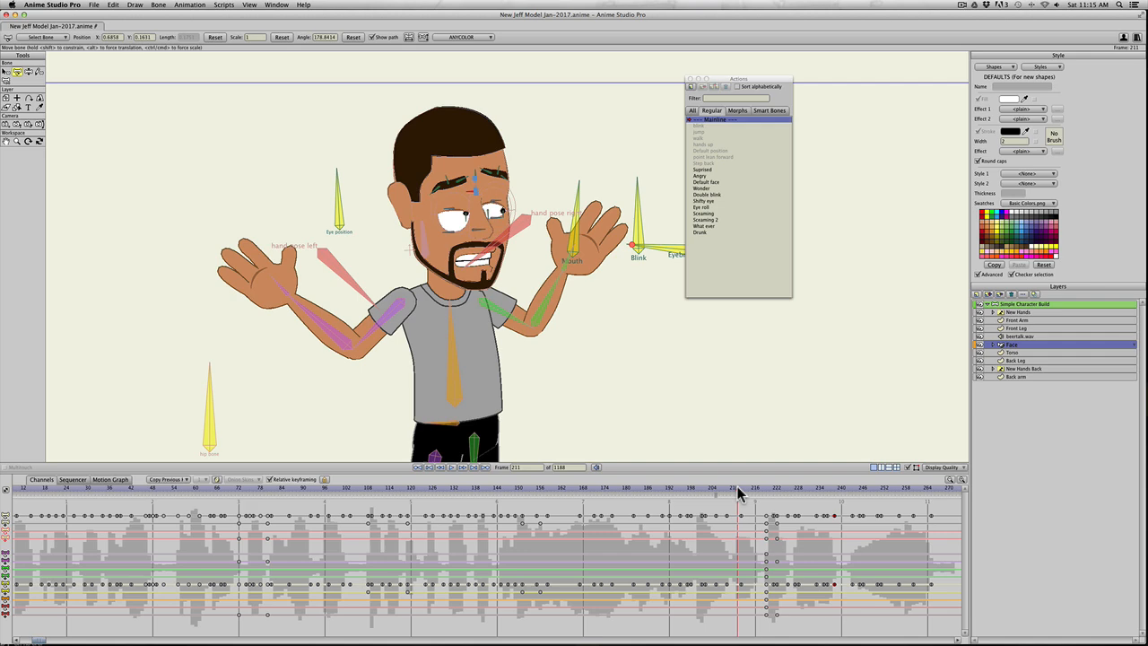
{"action": "key", "text": "space"}
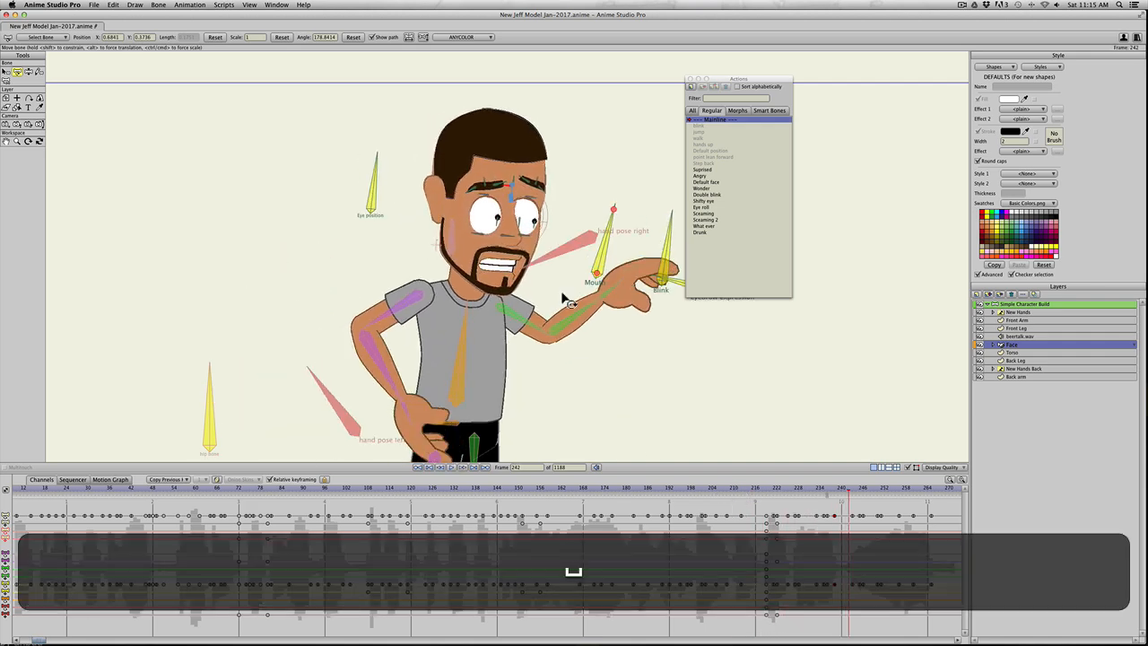
Step: Raise both eyebrows slightly at frame 222 using the control bone between them, discarding the attempt to tilt a single eyebrow
{"action": "scroll", "coordinate": [480, 247], "scroll_direction": "down", "scroll_amount": 5}
{"action": "scroll", "coordinate": [479, 244], "scroll_direction": "up", "scroll_amount": 1}
{"action": "scroll", "coordinate": [484, 249], "scroll_direction": "down", "scroll_amount": 1}
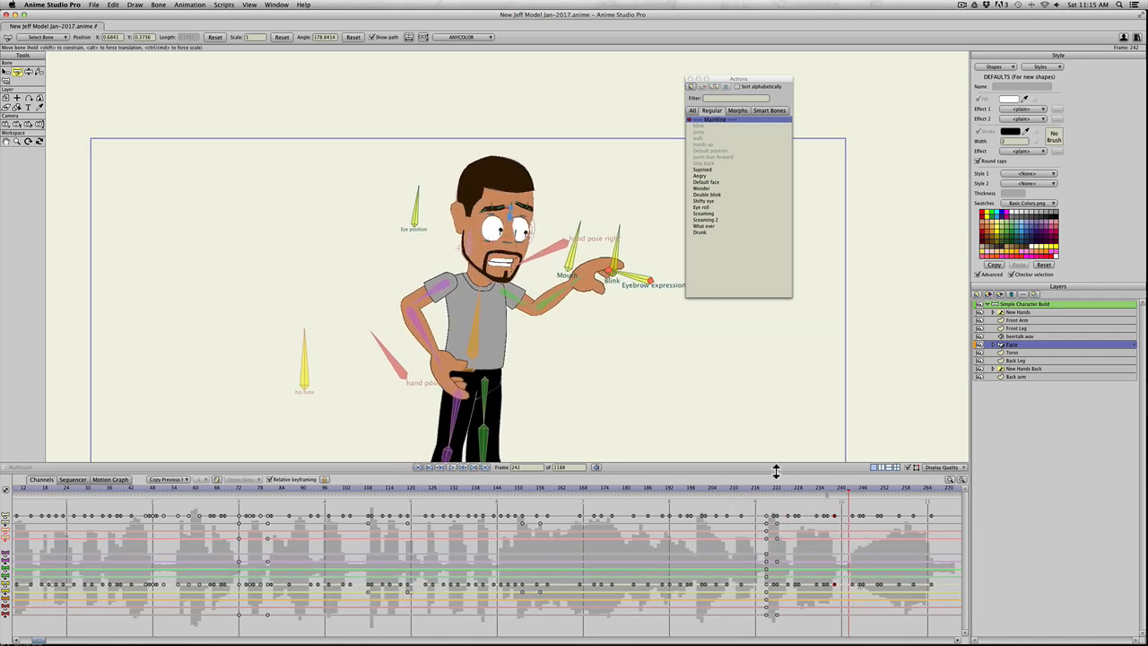
{"action": "left_click_drag", "start_coordinate": [762, 487], "coordinate": [778, 489]}
{"action": "scroll", "coordinate": [522, 259], "scroll_direction": "up", "scroll_amount": 5}
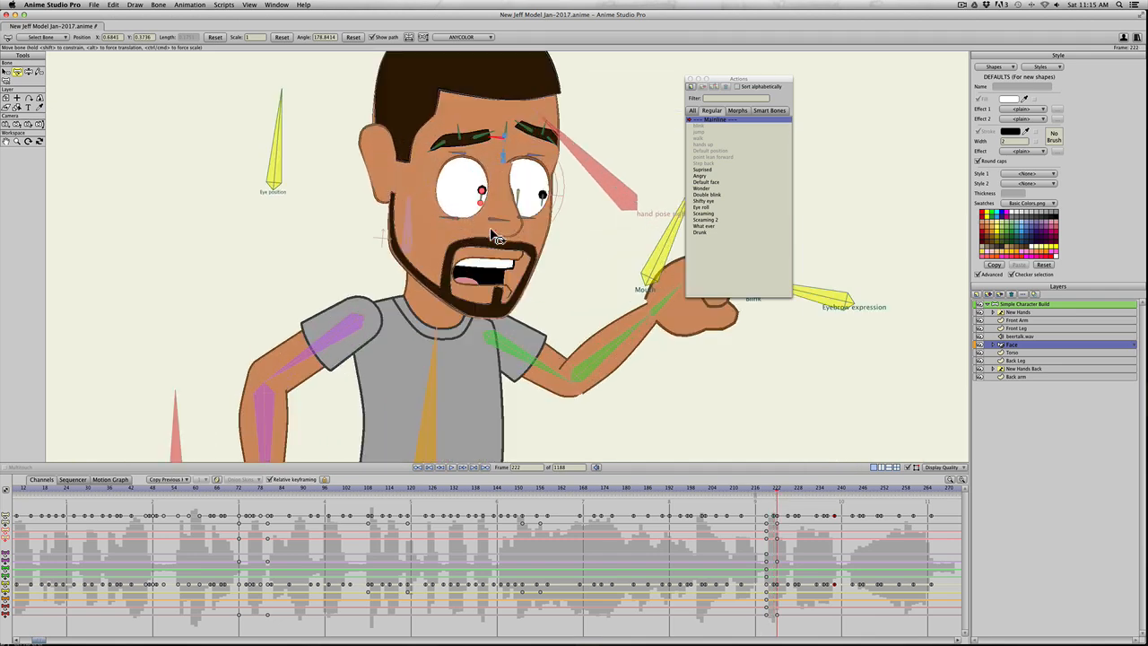
{"action": "left_click_drag", "start_coordinate": [460, 145], "coordinate": [467, 144]}
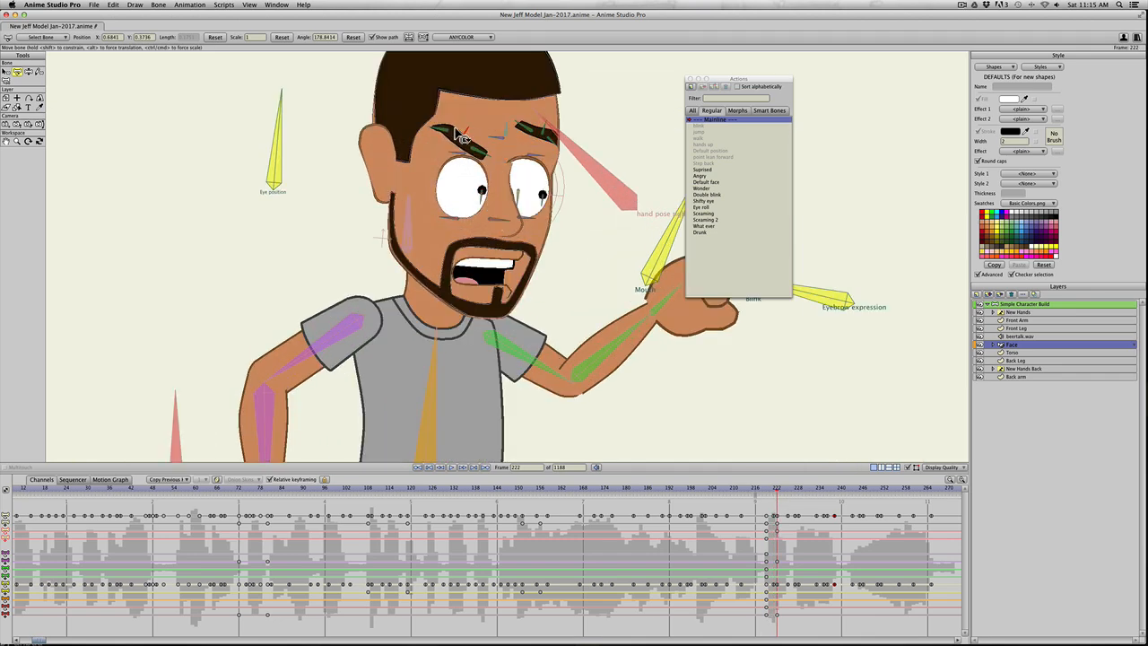
{"action": "key", "text": "super+z"}
{"action": "key", "text": "super+z"}
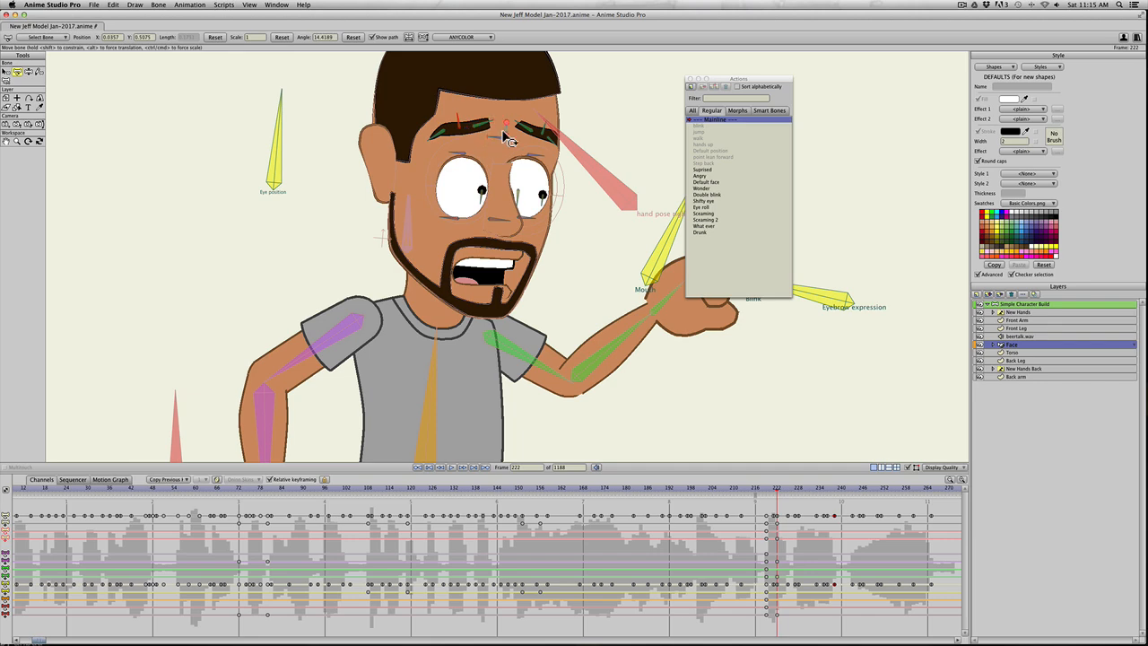
{"action": "key", "text": "t"}
{"action": "key", "text": "super+z"}
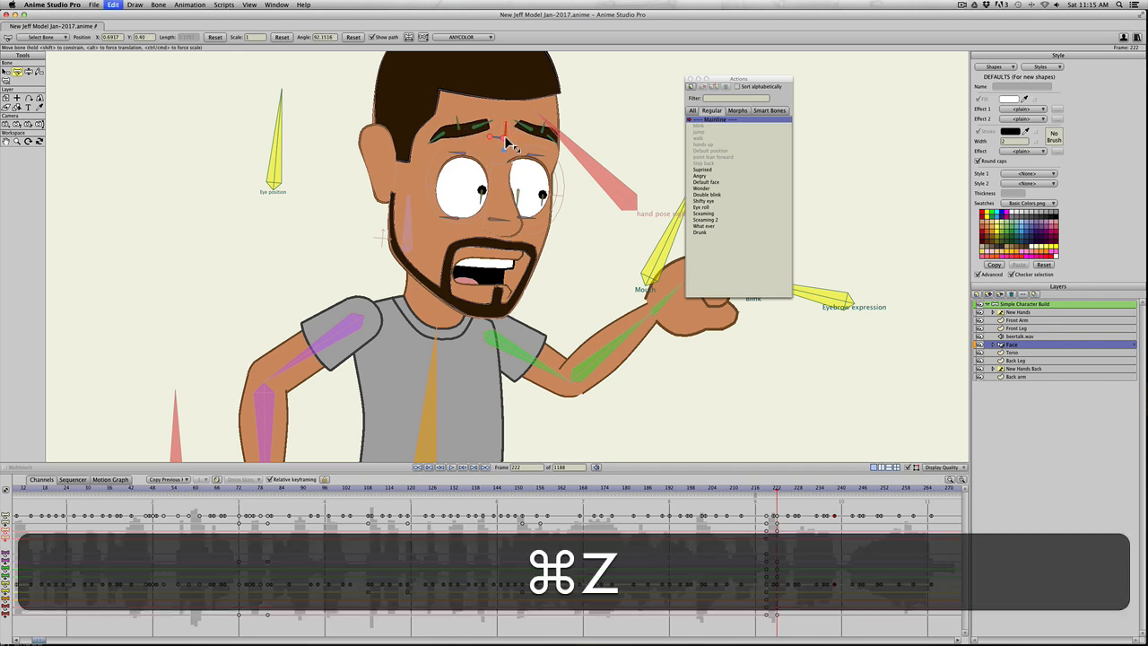
{"action": "key", "text": "super+t"}
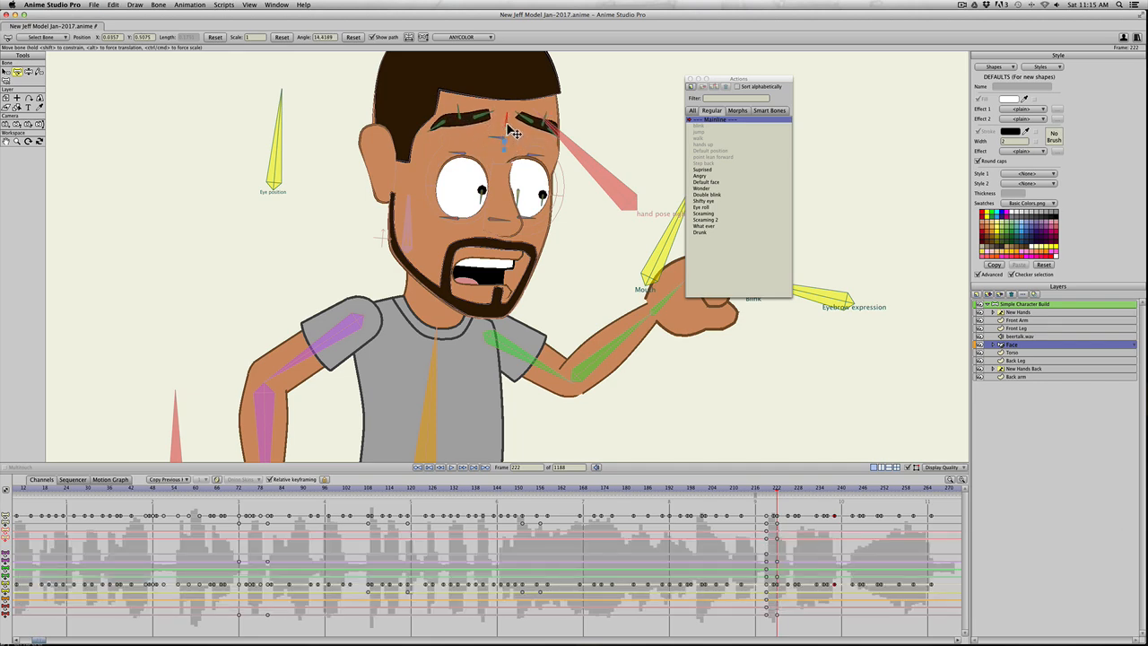
Step: Adjust the eyelid control bones at frame 225 and play back the wide-eyed reaction from about frame 204
{"action": "key", "text": "Right"}
{"action": "key", "text": "Right"}
{"action": "key", "text": "Right"}
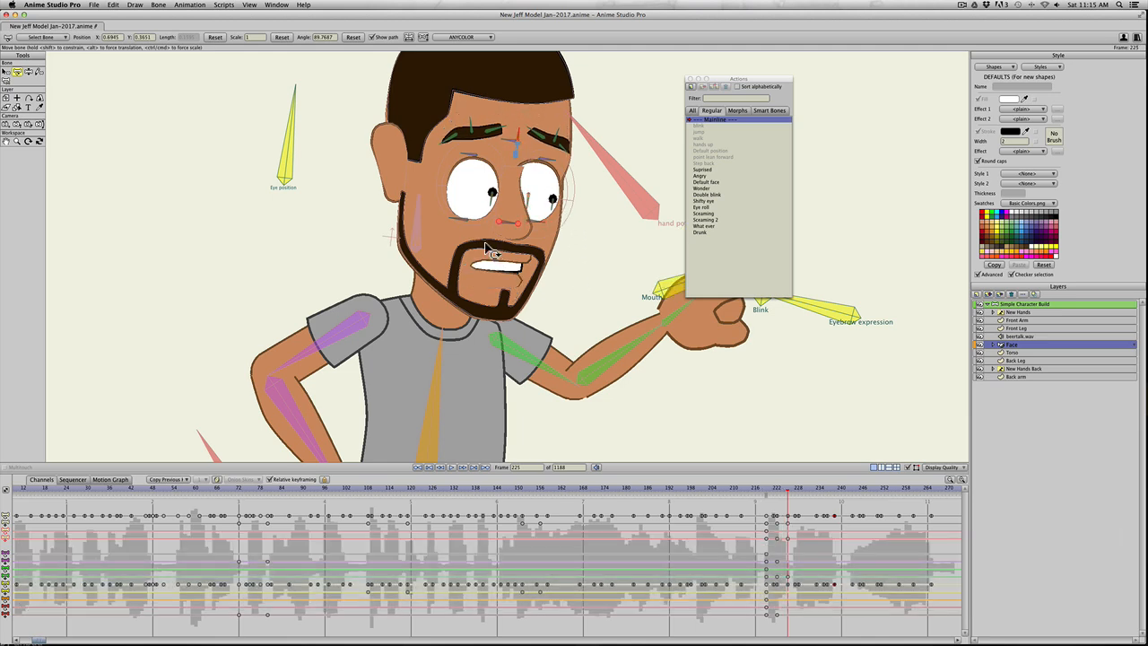
{"action": "key", "text": "super+r"}
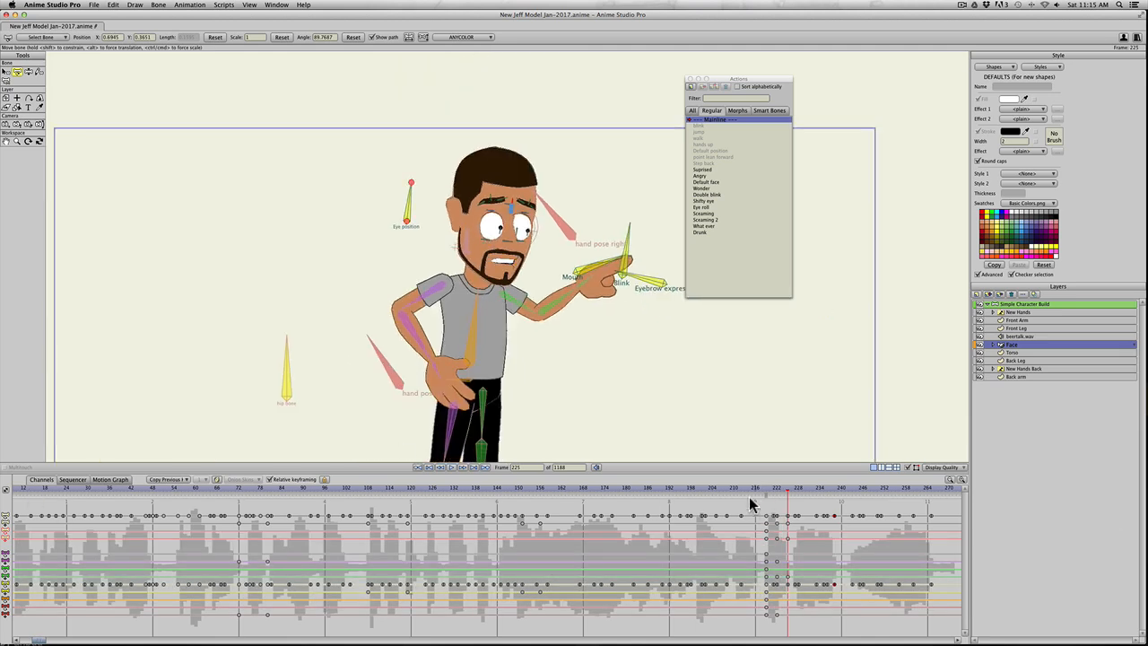
{"action": "left_click", "coordinate": [712, 492]}
{"action": "key", "text": "space"}
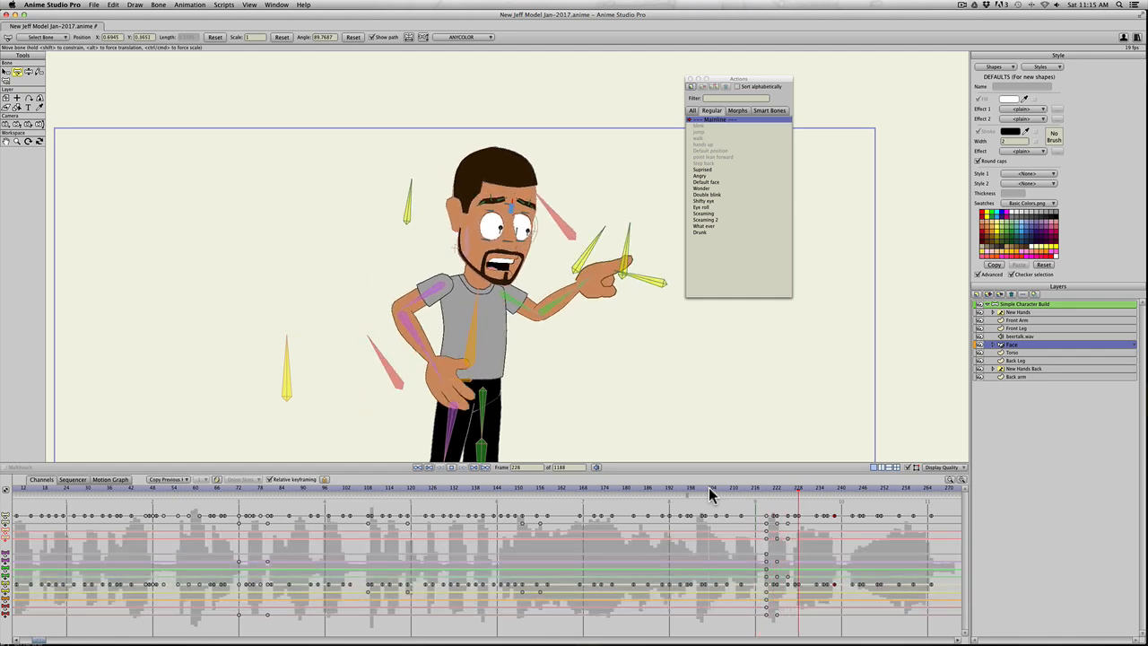
Step: Play back the hands-up gesture and insert the saved Screaming action on the Face layer at frame 249
{"action": "key", "text": "space"}
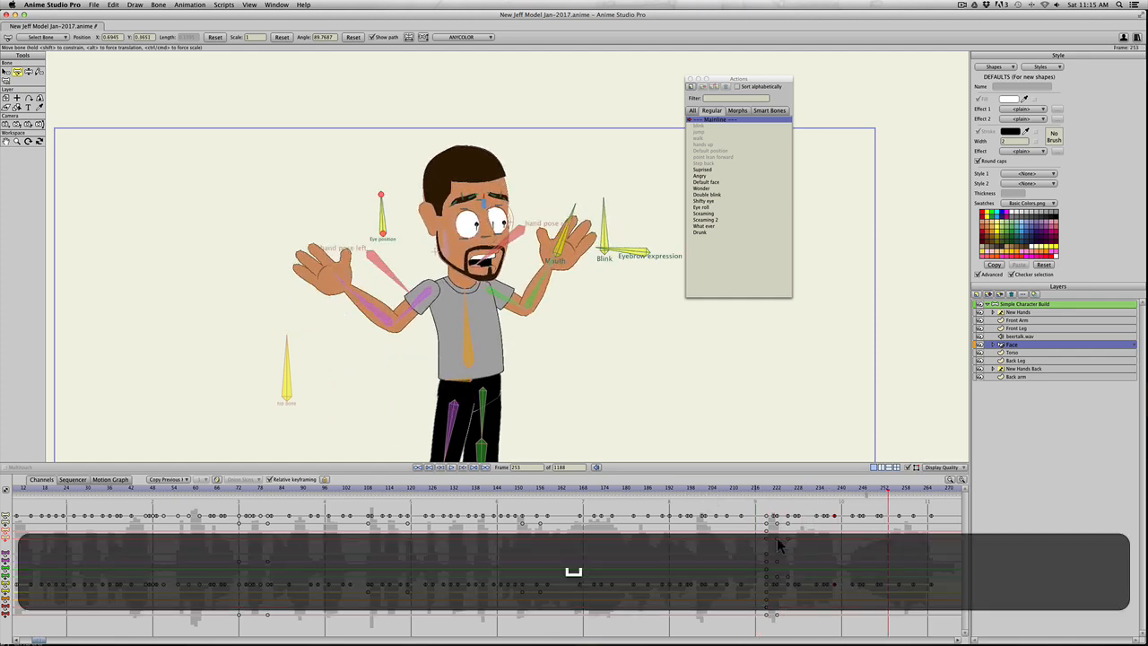
{"action": "mouse_move", "coordinate": [873, 490]}
{"action": "left_mouse_down"}
{"action": "mouse_move", "coordinate": [913, 496]}
{"action": "mouse_move", "coordinate": [873, 494]}
{"action": "left_mouse_up"}
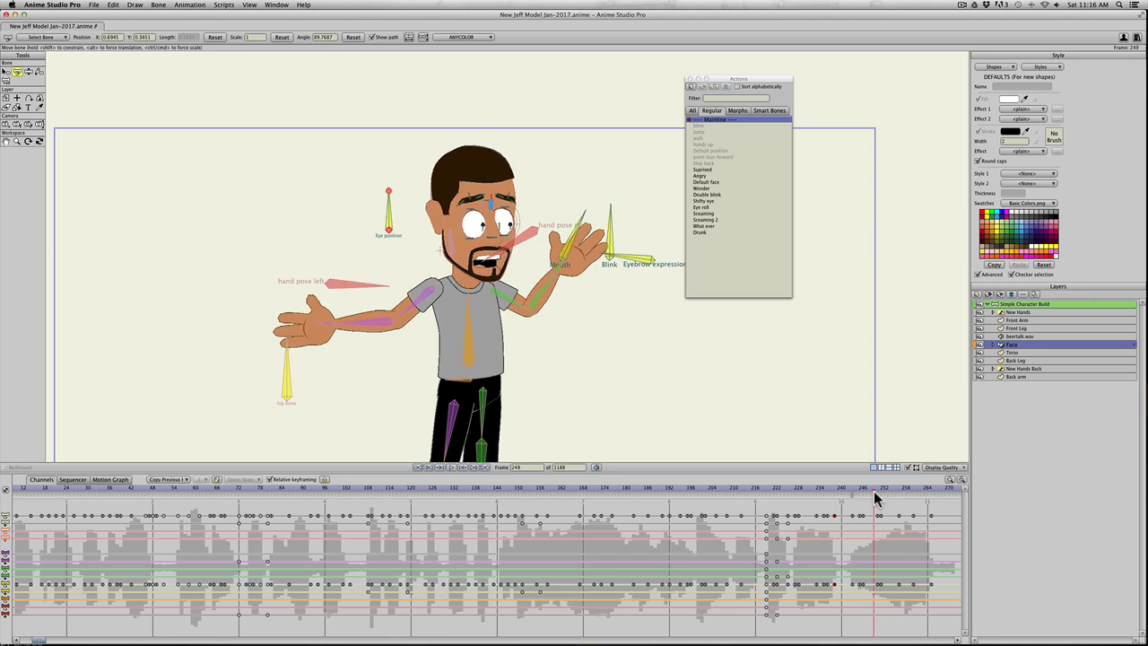
{"action": "left_click", "coordinate": [700, 214]}
{"action": "left_click", "coordinate": [715, 87]}
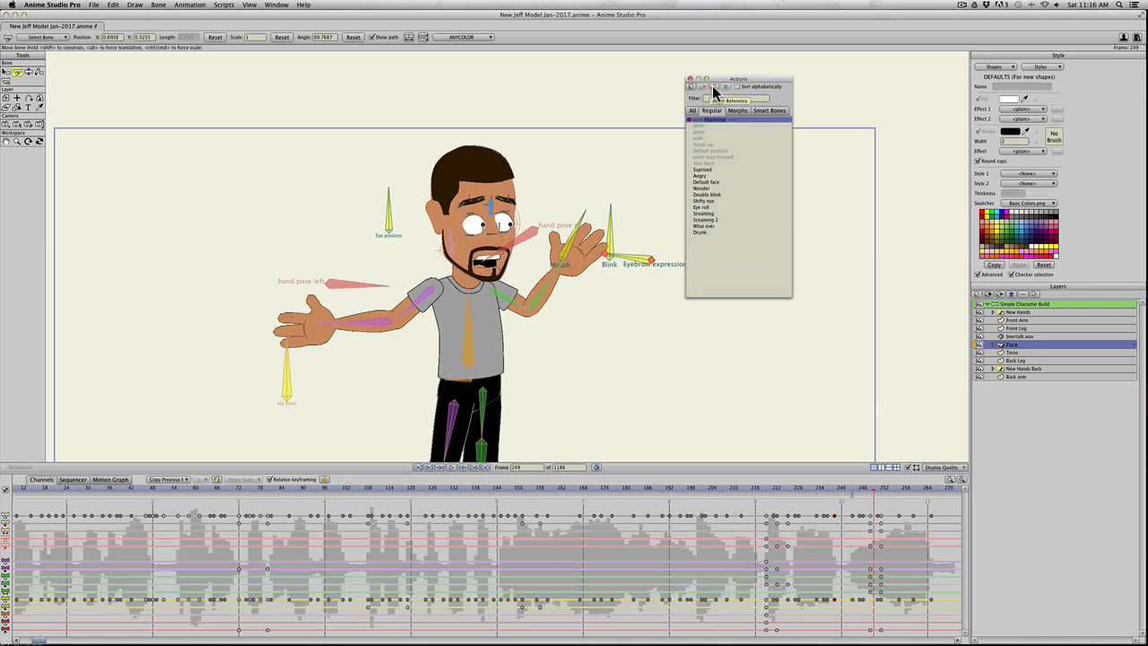
Step: Reposition the eyelid control bones at frame 254 to partly open the eyes, and play back from about frame 204
{"action": "left_click_drag", "start_coordinate": [866, 492], "coordinate": [890, 499]}
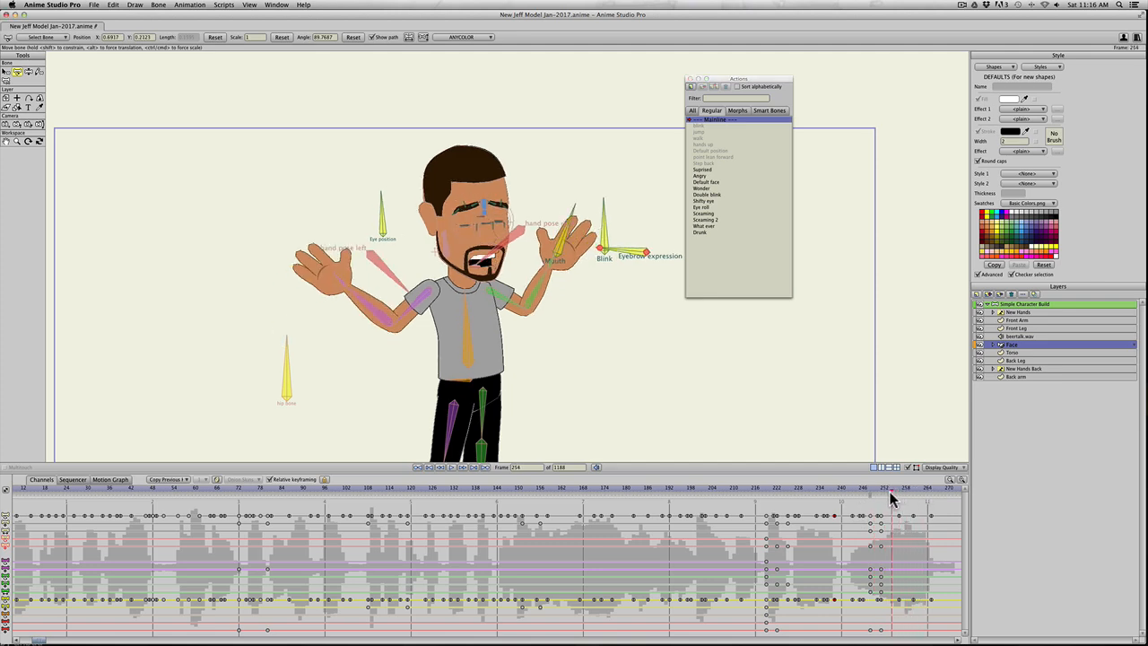
{"action": "scroll", "coordinate": [521, 328], "scroll_direction": "up", "scroll_amount": 8}
{"action": "key", "text": "space"}
{"action": "left_click_drag", "start_coordinate": [471, 254], "coordinate": [483, 345]}
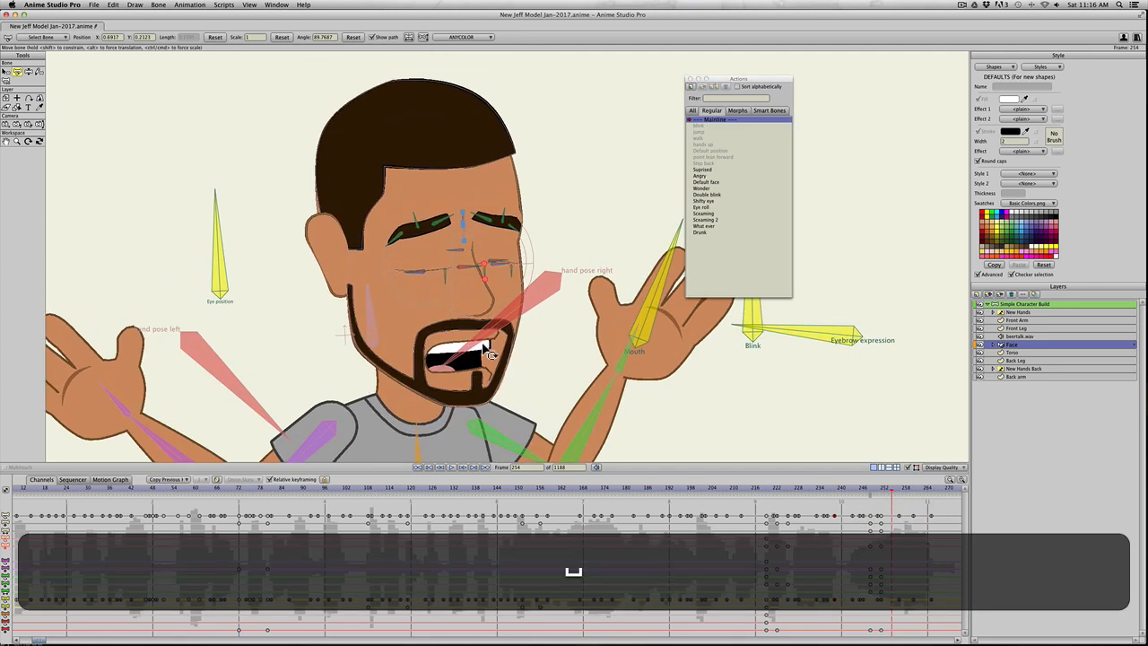
{"action": "key", "text": "t"}
{"action": "left_click_drag", "start_coordinate": [471, 289], "coordinate": [497, 263]}
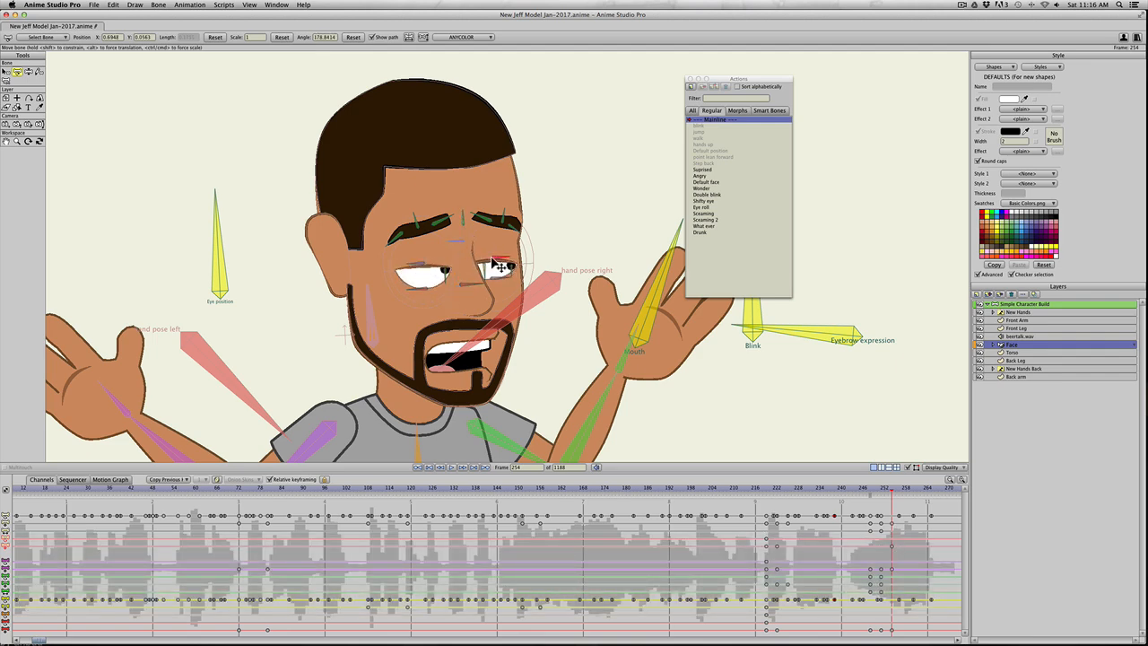
{"action": "left_click", "coordinate": [744, 488]}
{"action": "key", "text": "space"}
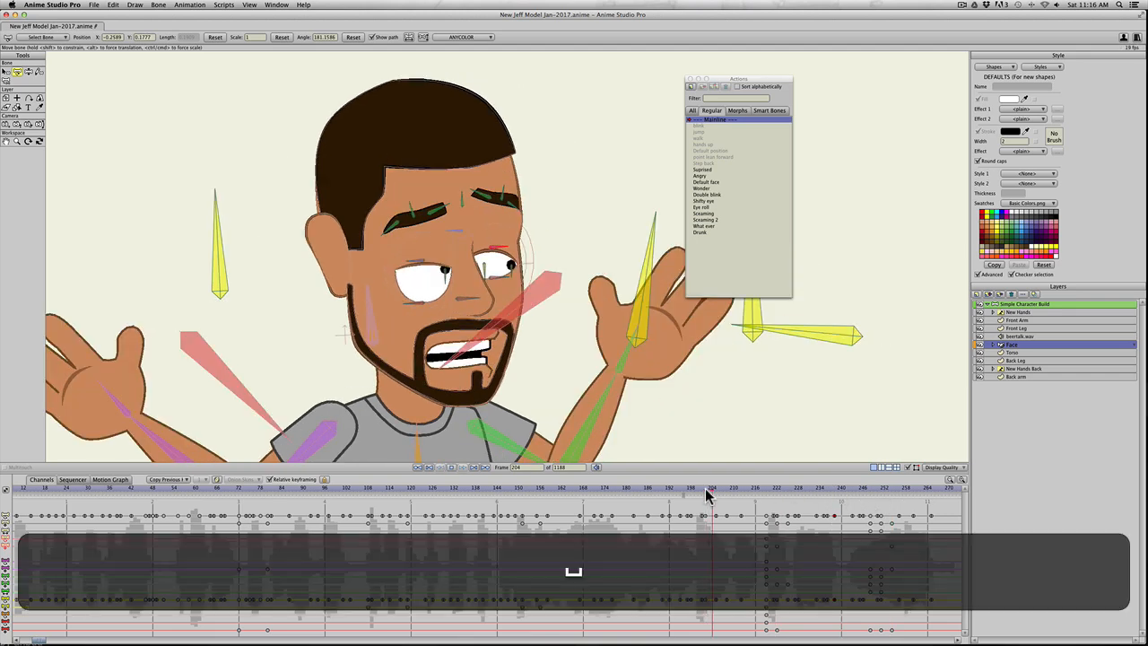
{"action": "scroll", "coordinate": [521, 401], "scroll_direction": "down", "scroll_amount": 5}
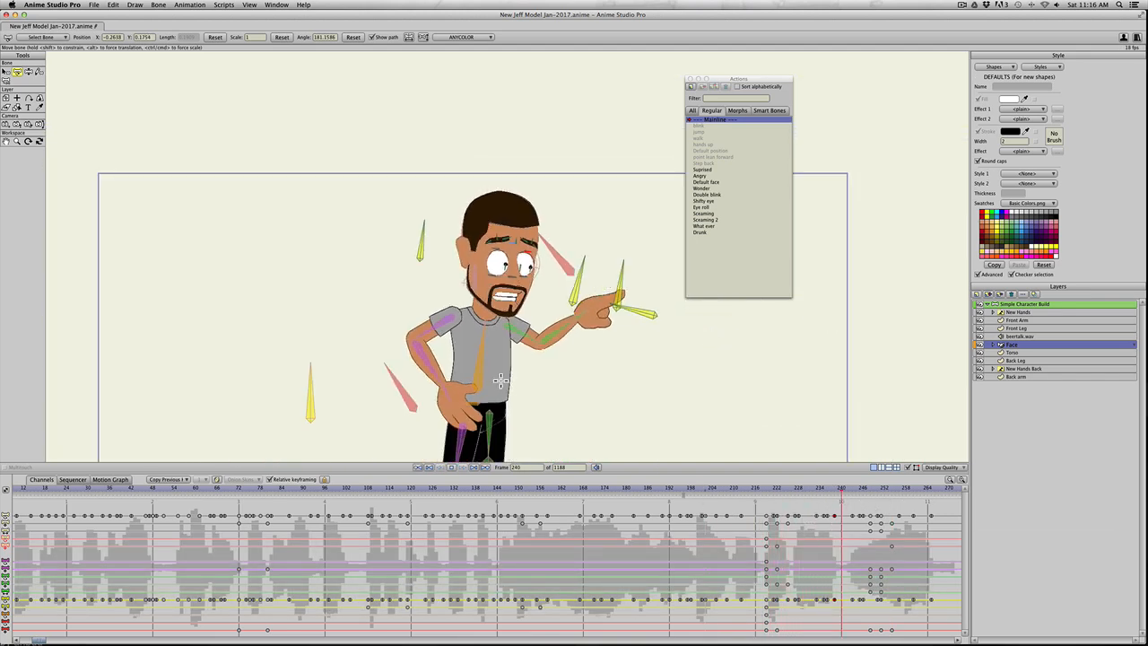
{"action": "key", "text": "space"}
{"action": "scroll", "coordinate": [495, 394], "scroll_direction": "down", "scroll_amount": 4}
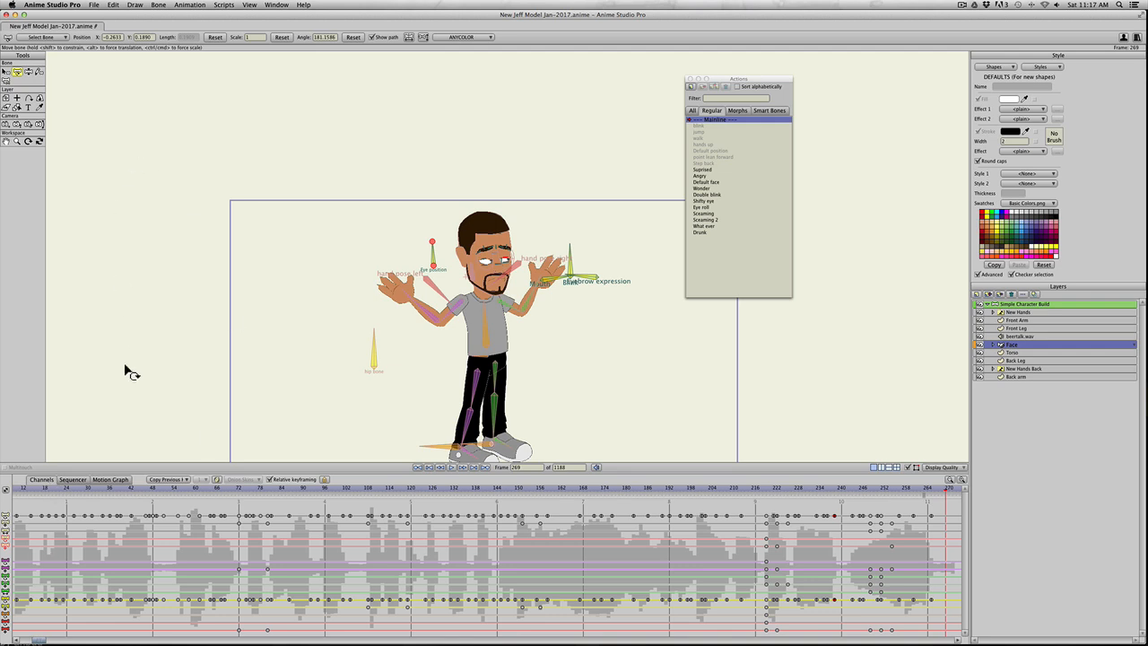
Step: Clear the animation from the whole document and check the emptied timeline from its start
{"action": "left_click", "coordinate": [190, 5]}
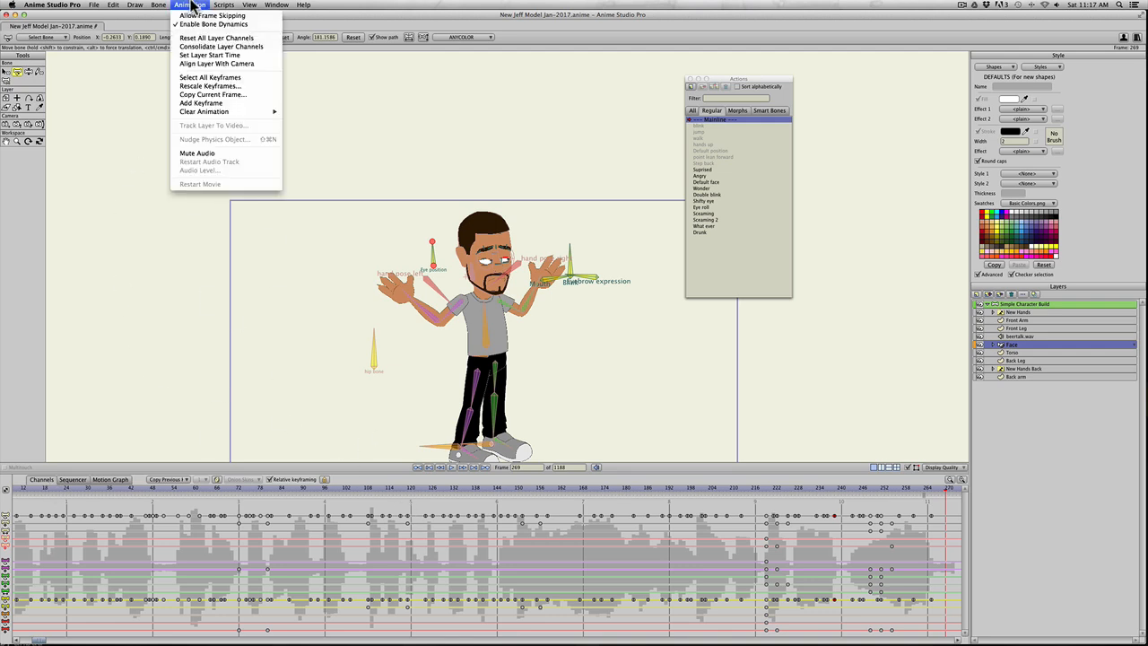
{"action": "mouse_move", "coordinate": [222, 114]}
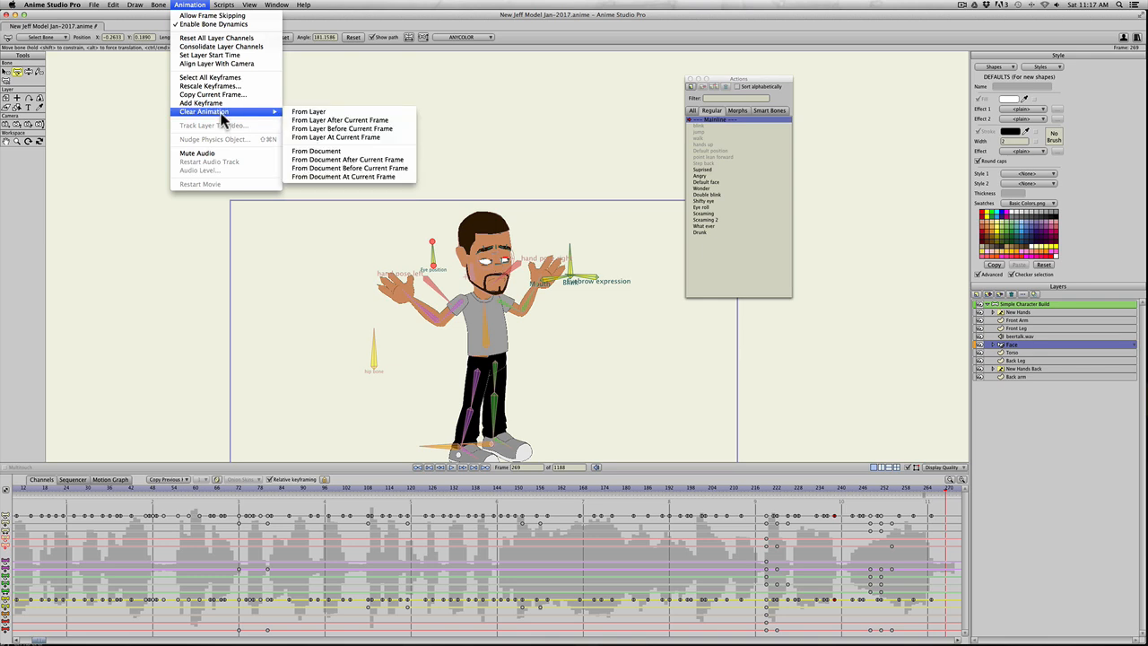
{"action": "left_click", "coordinate": [339, 150]}
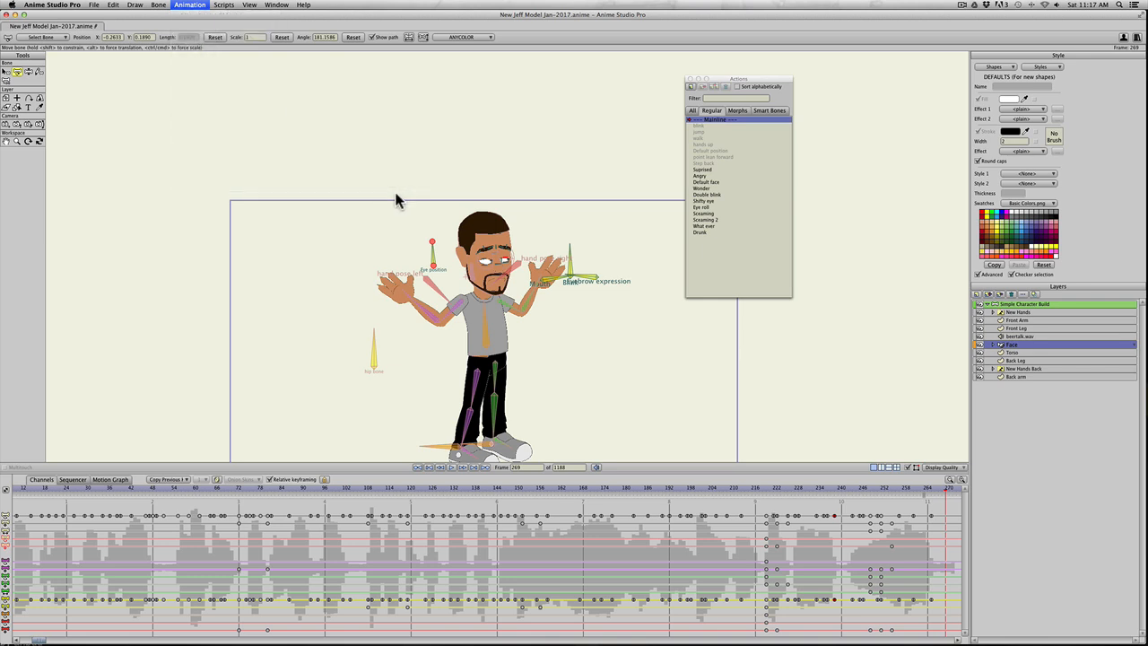
{"action": "left_click", "coordinate": [16, 489]}
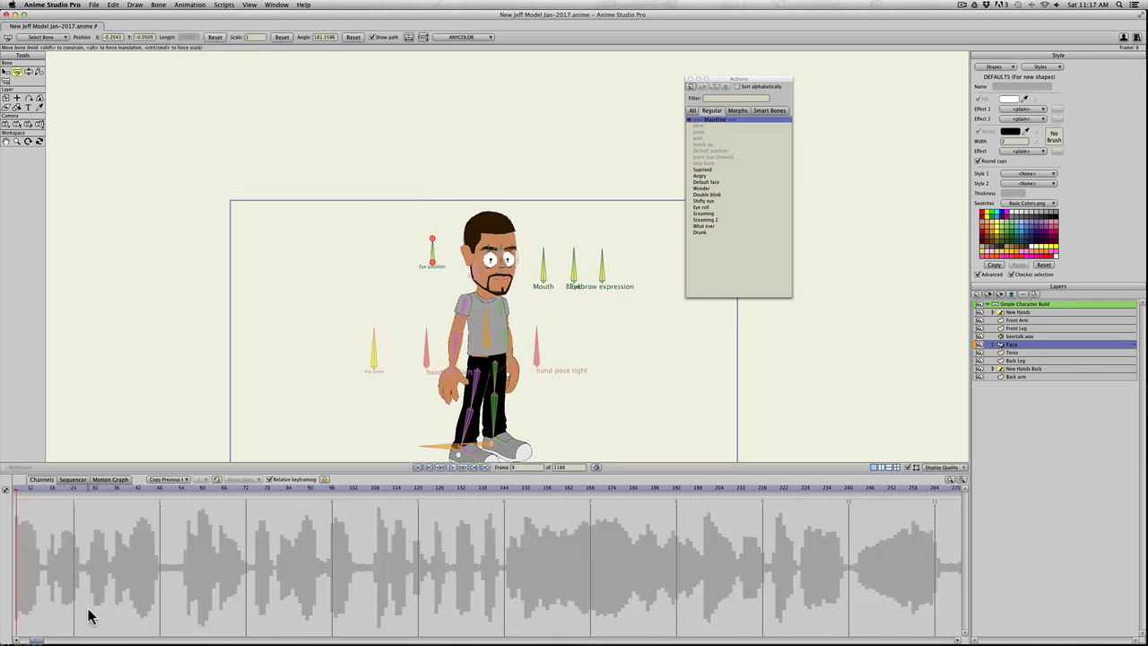
{"action": "scroll", "coordinate": [41, 640], "scroll_direction": "left", "scroll_amount": 2}
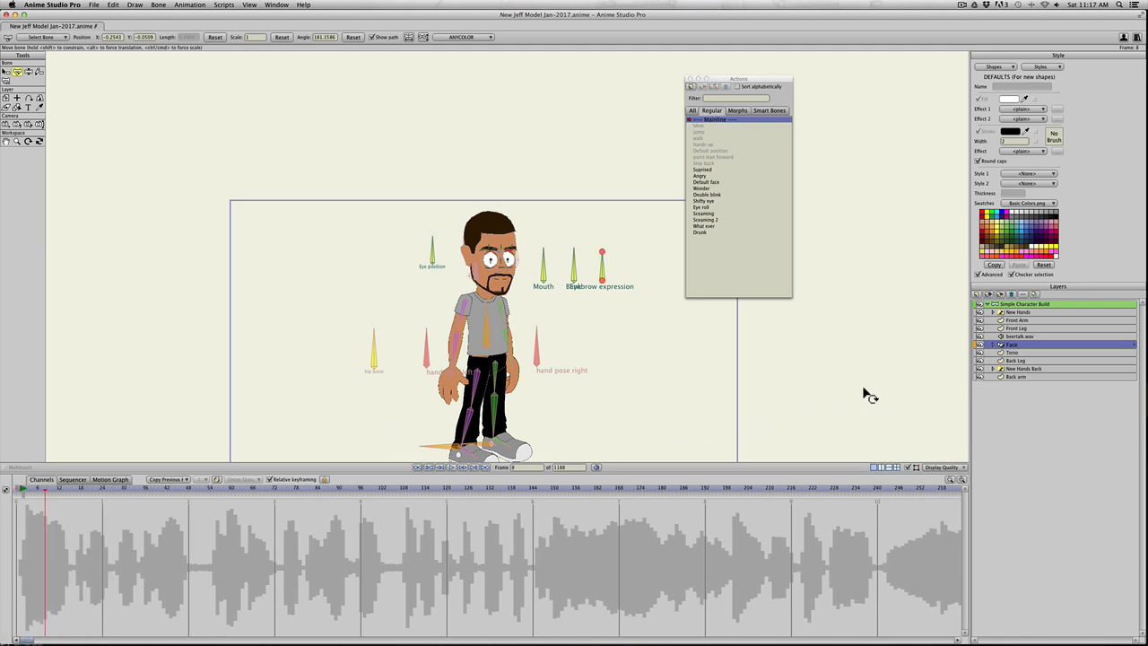
Step: Delete the beertalk.wav audio layer, scrub the timeline to frame 66 and frame the whole character in view
{"action": "left_click", "coordinate": [1032, 336]}
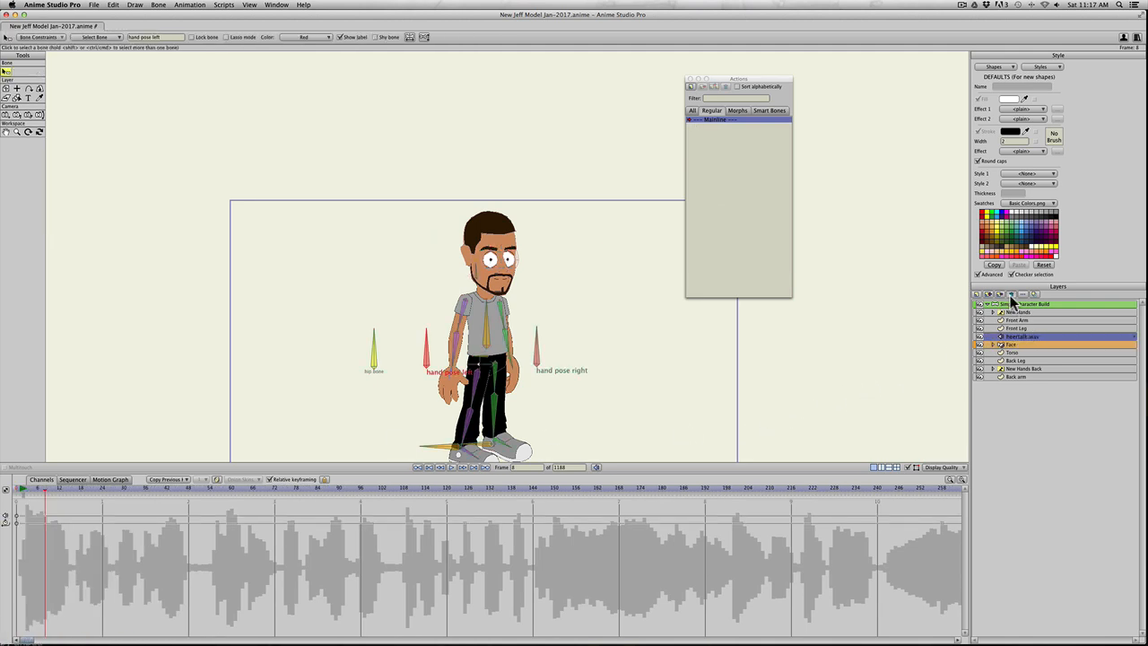
{"action": "left_click", "coordinate": [1010, 296]}
{"action": "left_click_drag", "start_coordinate": [38, 487], "coordinate": [260, 499]}
{"action": "scroll", "coordinate": [269, 415], "scroll_direction": "down", "scroll_amount": 3}
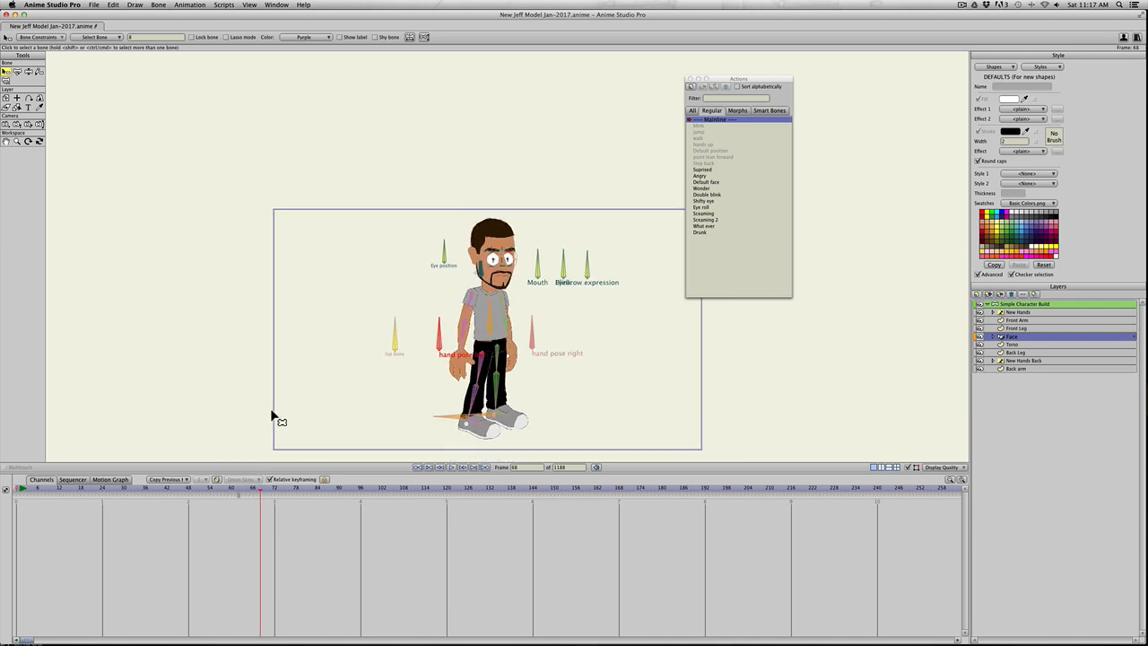
{"action": "key", "text": "space"}
{"action": "left_click_drag", "start_coordinate": [297, 402], "coordinate": [261, 334]}
{"action": "scroll", "coordinate": [320, 337], "scroll_direction": "up", "scroll_amount": 3}
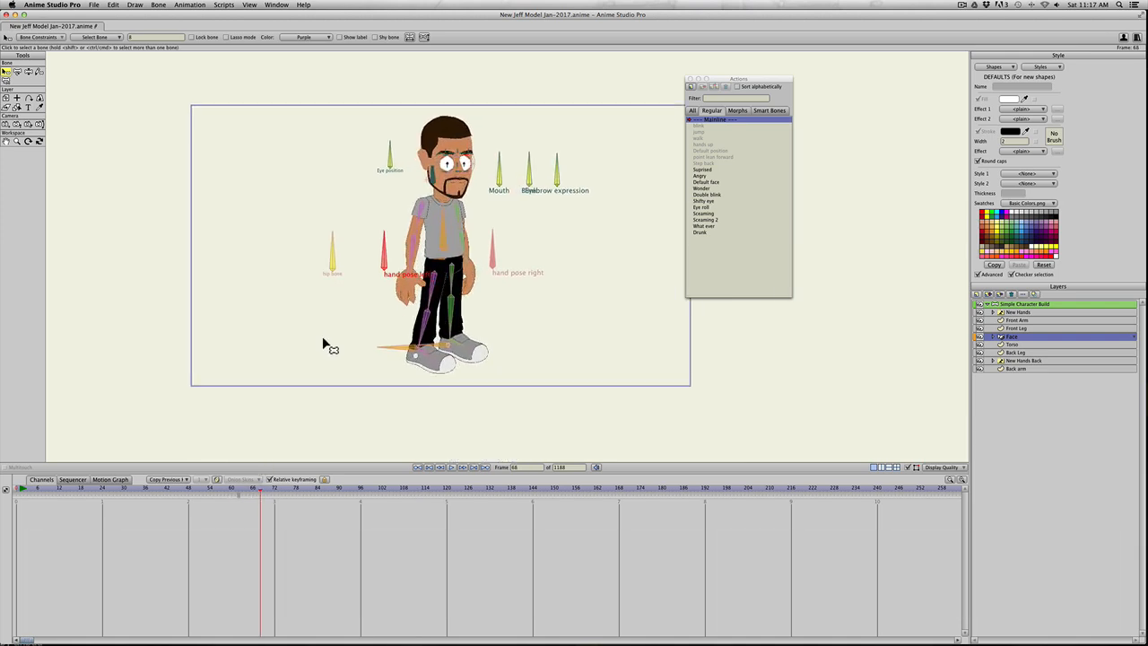
{"action": "scroll", "coordinate": [180, 369], "scroll_direction": "down", "scroll_amount": 2}
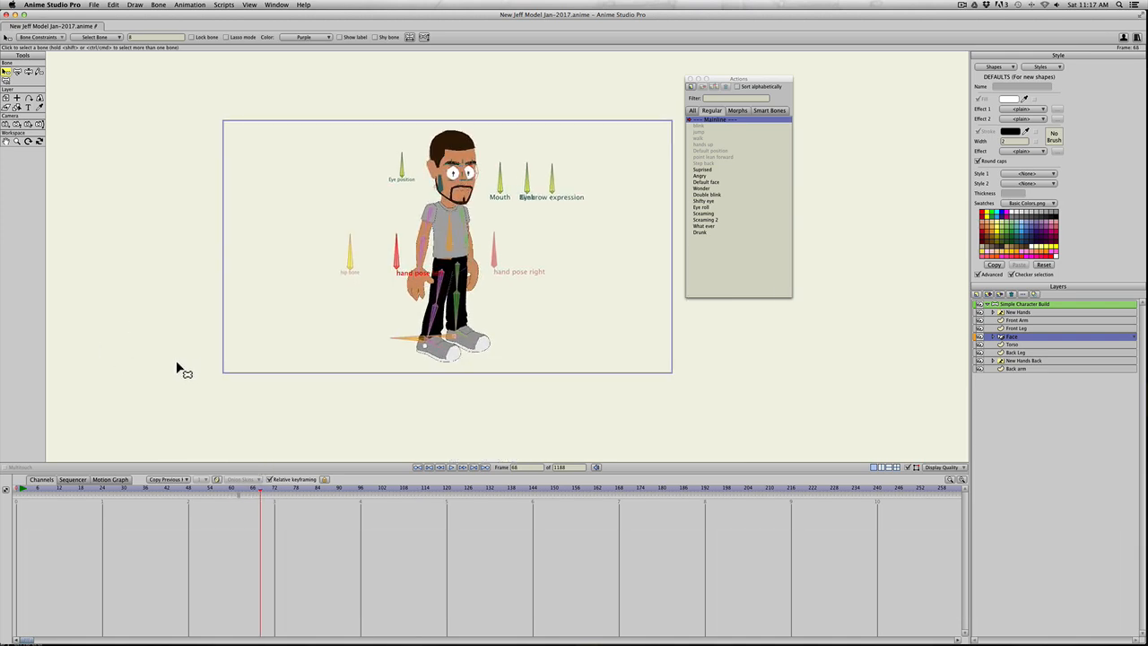
{"action": "scroll", "coordinate": [200, 335], "scroll_direction": "up", "scroll_amount": 3}
{"action": "key", "text": "space"}
{"action": "left_click_drag", "start_coordinate": [200, 335], "coordinate": [210, 369]}
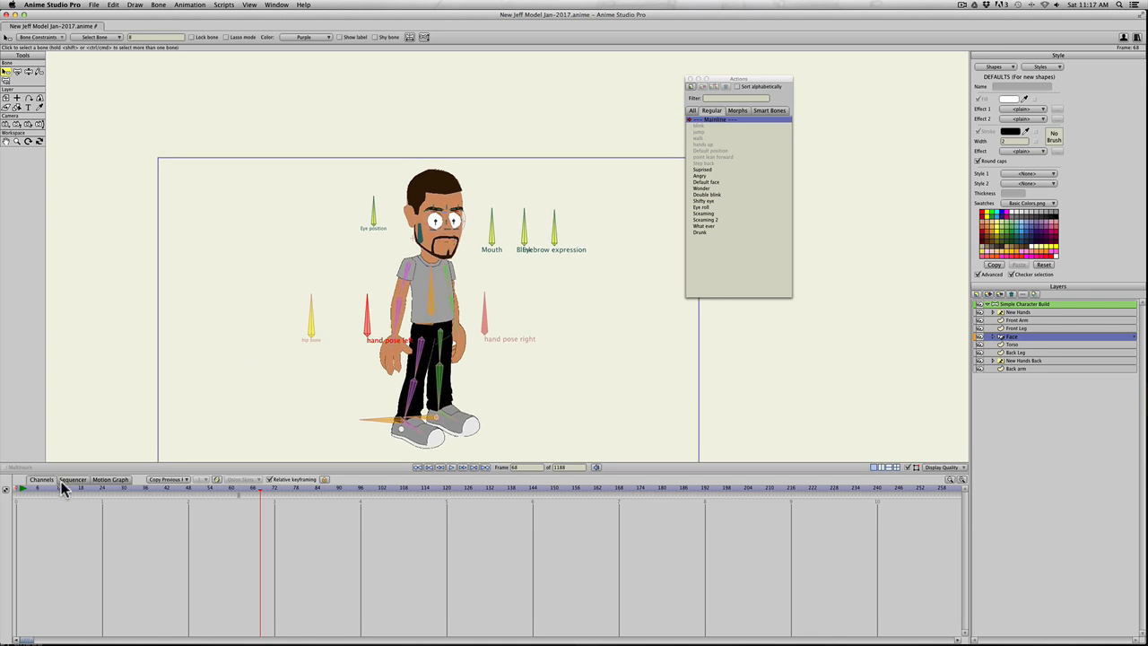
Step: Open the Step back action of the Simple Character Build layer, scrub through its first frames and return to the mainline
{"action": "left_click", "coordinate": [45, 489]}
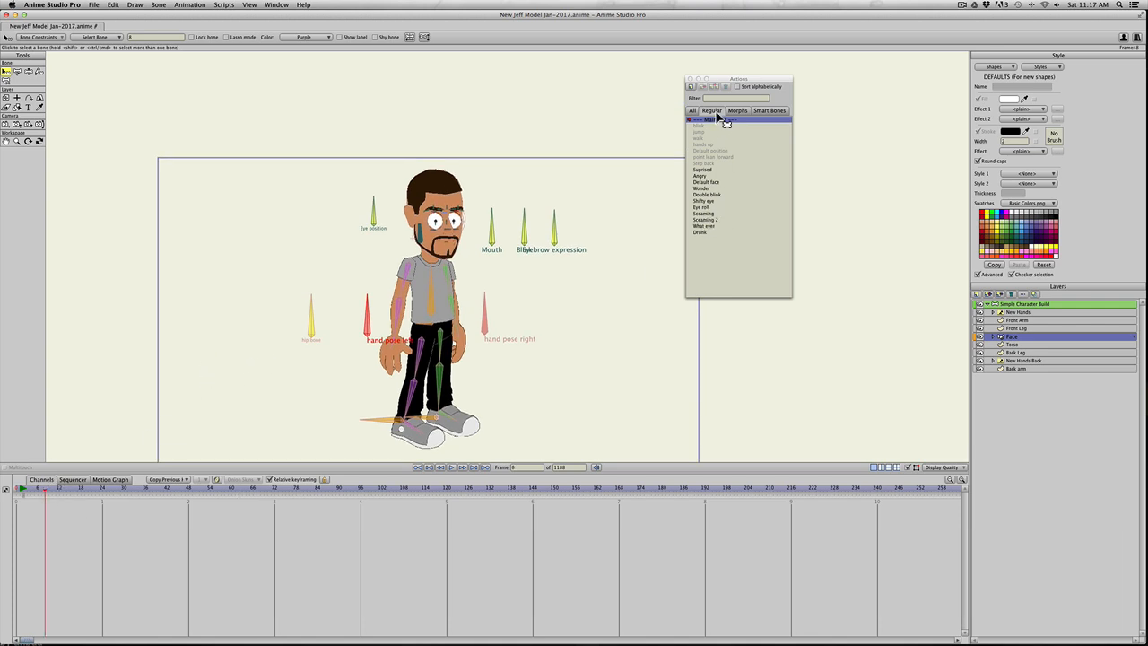
{"action": "left_click", "coordinate": [1022, 304]}
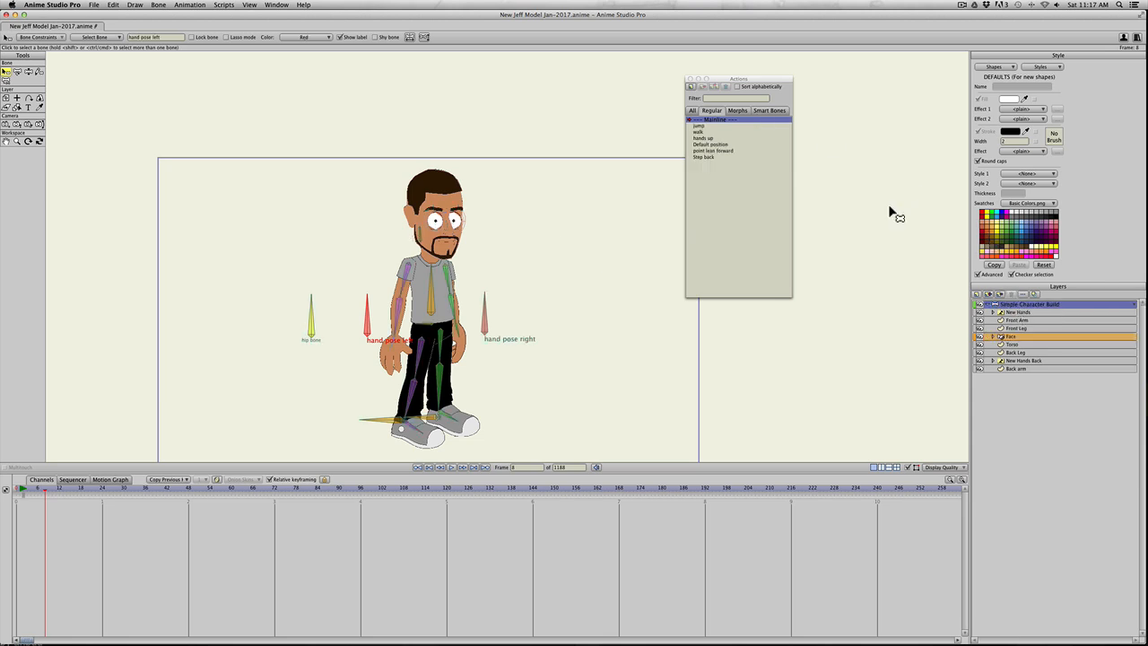
{"action": "double_click", "coordinate": [701, 157]}
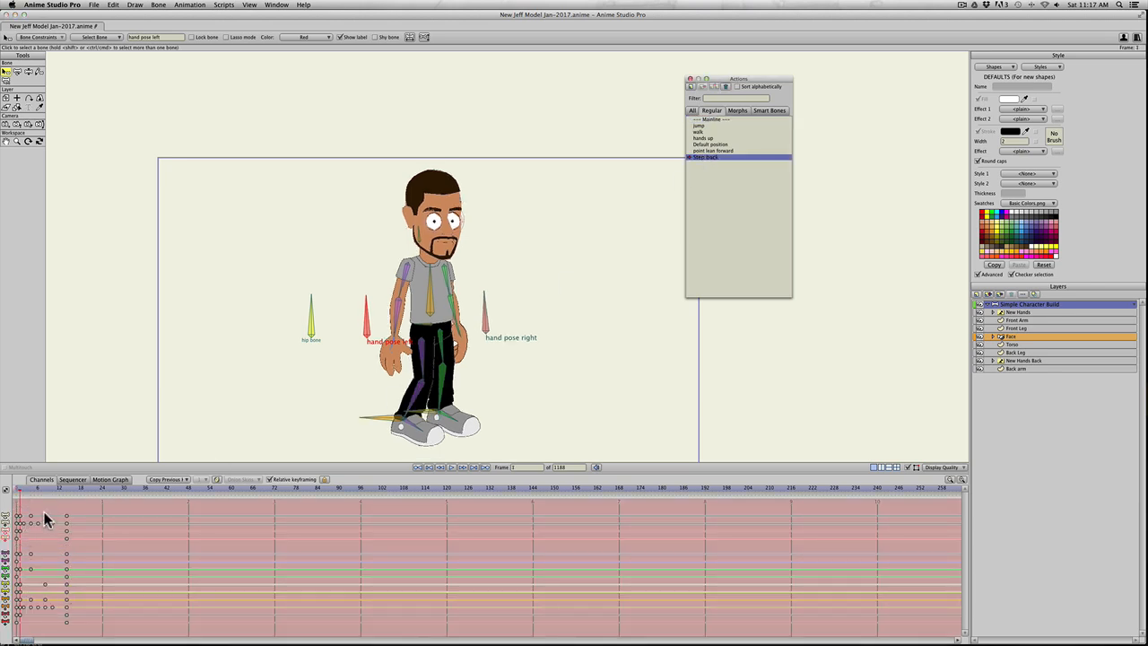
{"action": "left_click", "coordinate": [21, 490]}
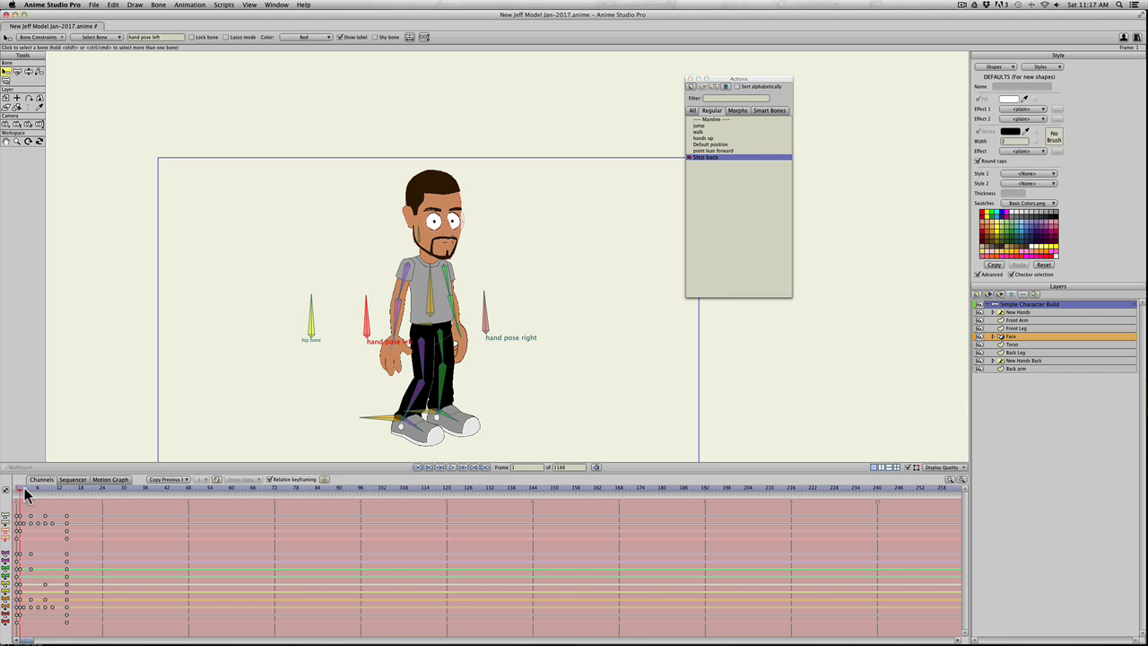
{"action": "mouse_move", "coordinate": [24, 490]}
{"action": "left_mouse_down"}
{"action": "mouse_move", "coordinate": [81, 490]}
{"action": "mouse_move", "coordinate": [45, 490]}
{"action": "left_mouse_up"}
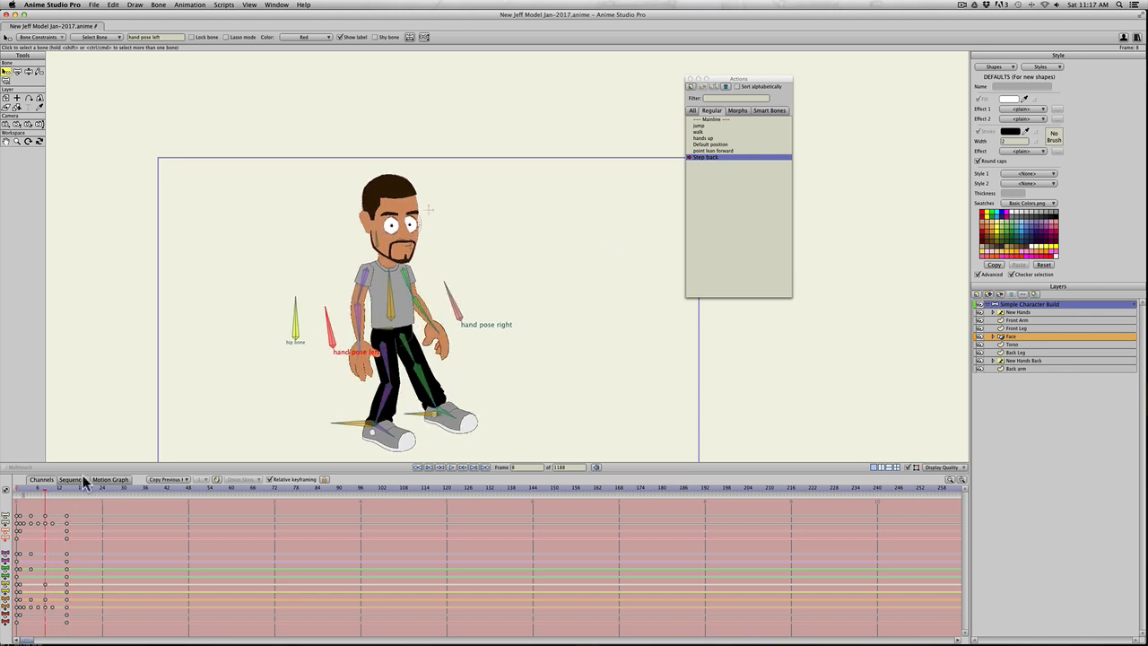
{"action": "double_click", "coordinate": [711, 119]}
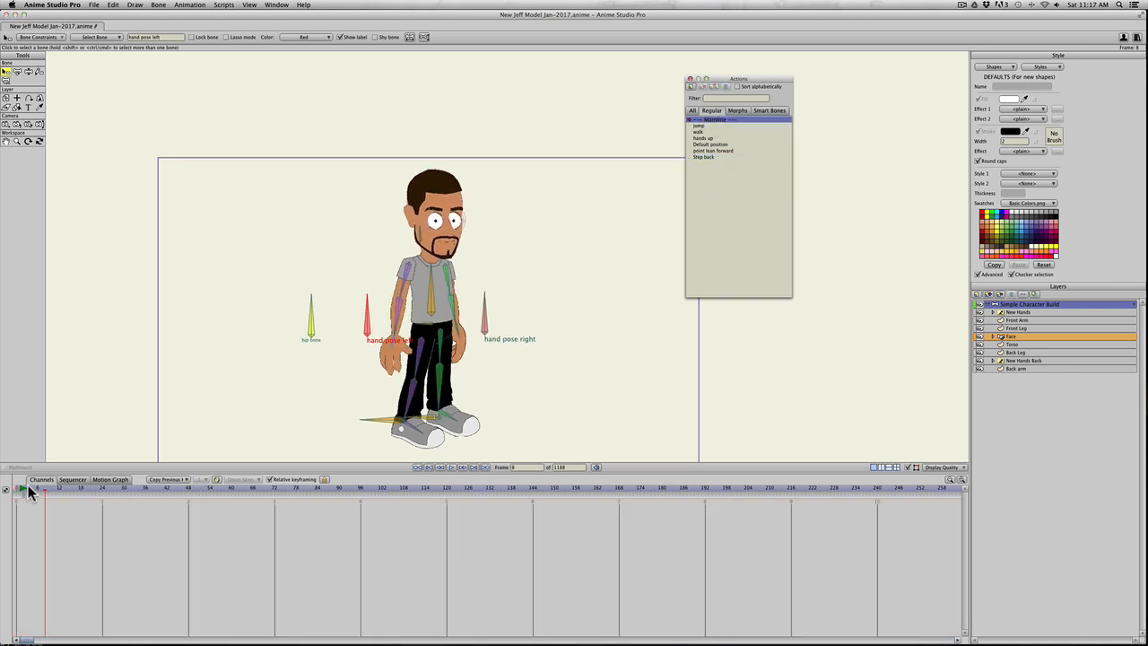
Step: Undo the audio layer deletion and the document-wide clearing of the animation
{"action": "mouse_move", "coordinate": [29, 492]}
{"action": "left_mouse_down"}
{"action": "mouse_move", "coordinate": [69, 489]}
{"action": "mouse_move", "coordinate": [52, 489]}
{"action": "left_mouse_up"}
{"action": "key", "text": "super+z"}
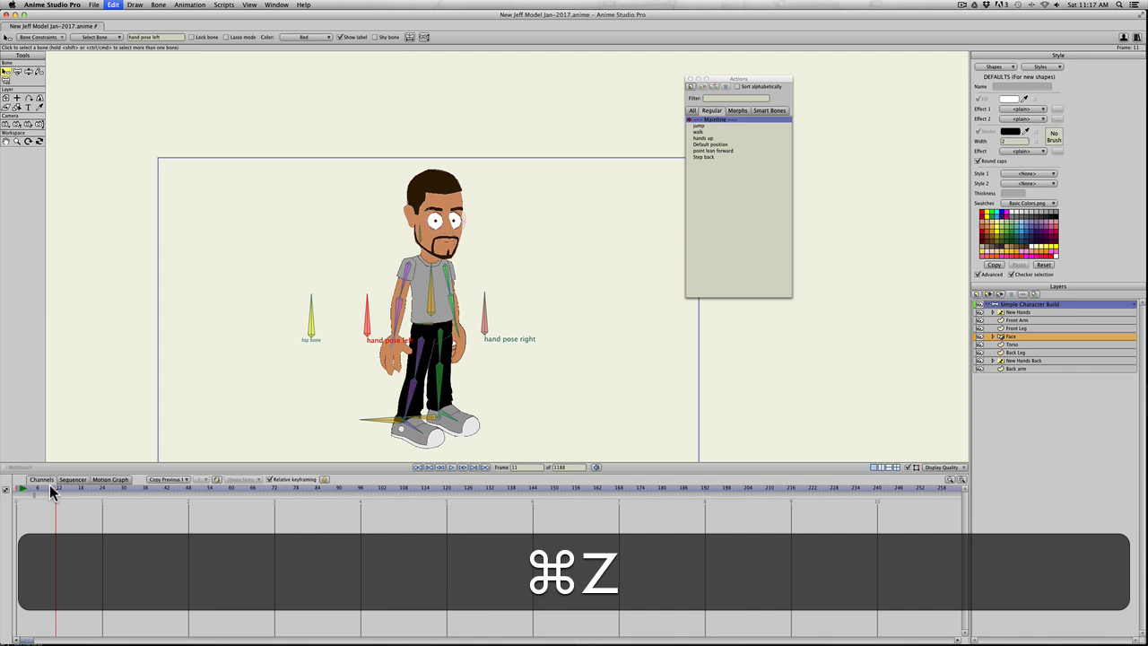
{"action": "key", "text": "super+z"}
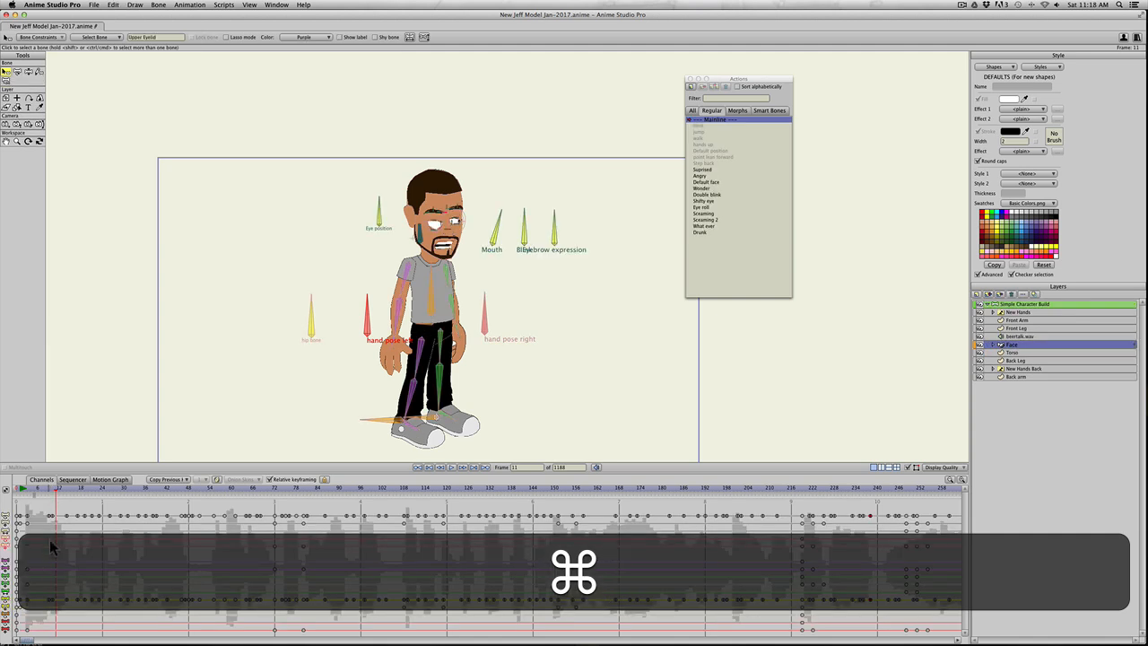
Step: Insert the saved Step back action on the Simple Character Build layer at frame 82
{"action": "left_click_drag", "start_coordinate": [41, 493], "coordinate": [311, 503]}
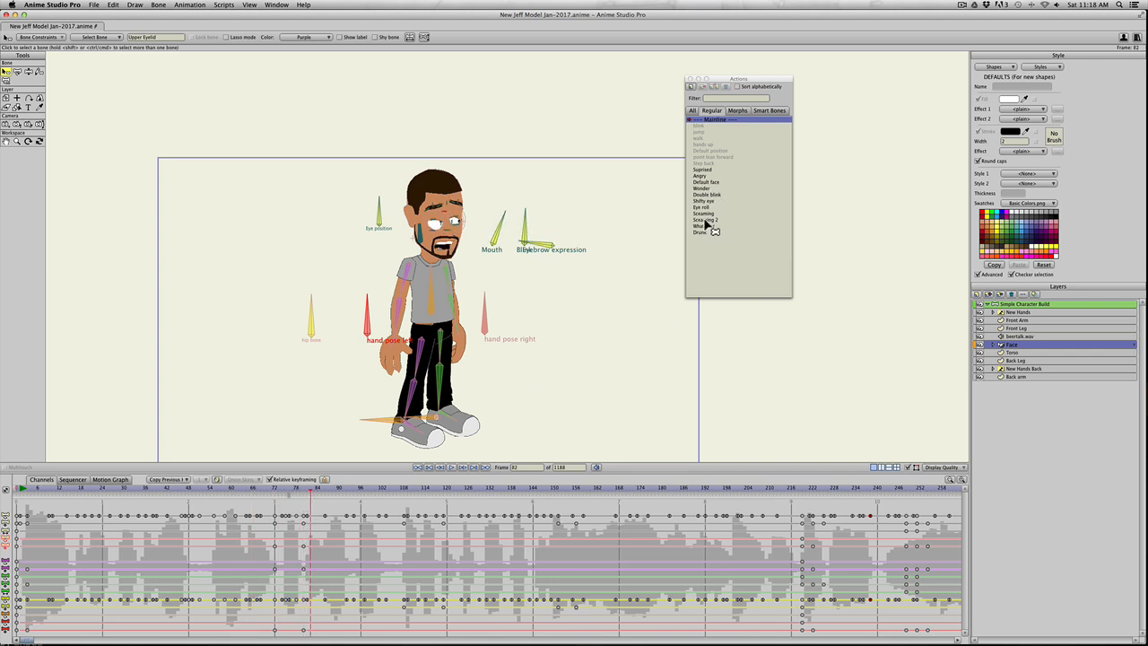
{"action": "left_click", "coordinate": [1006, 309]}
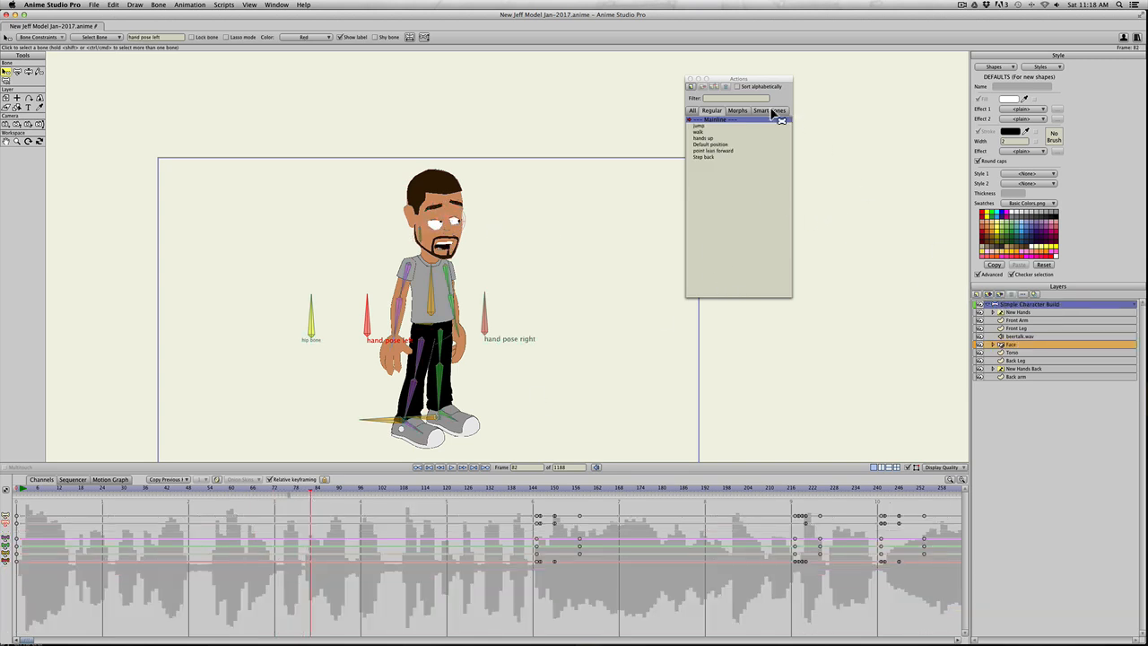
{"action": "left_click", "coordinate": [706, 158]}
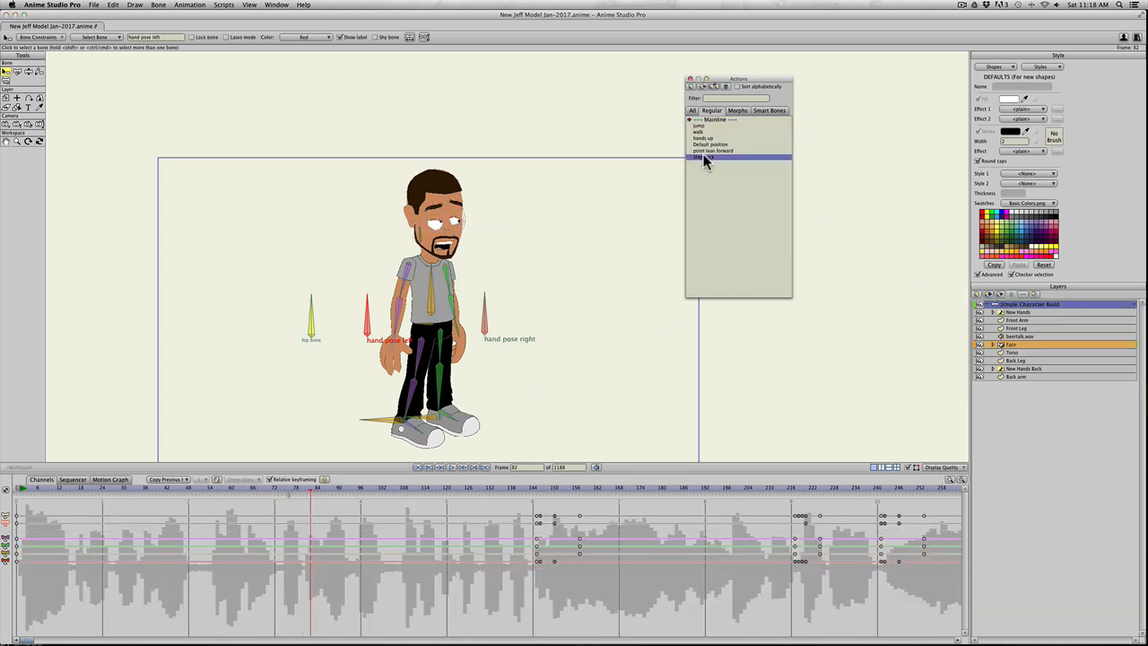
{"action": "left_click", "coordinate": [715, 90]}
Step: Play back the step-back movement from about frame 70 and again from slightly earlier, and return to frame 82
{"action": "left_click", "coordinate": [271, 490]}
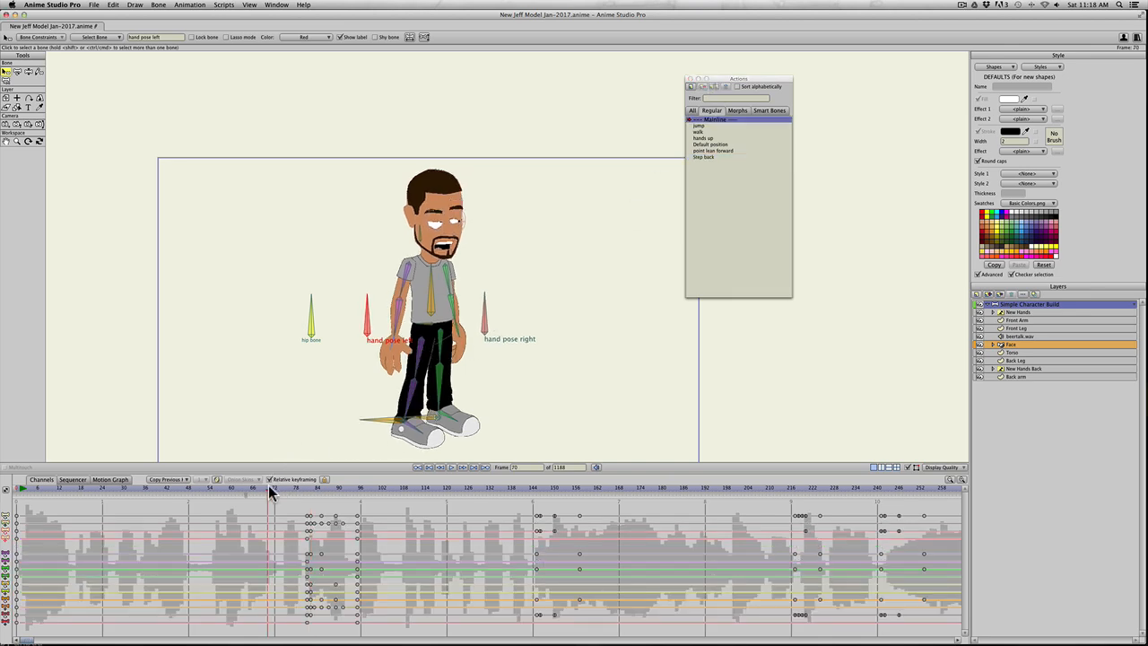
{"action": "key", "text": "space"}
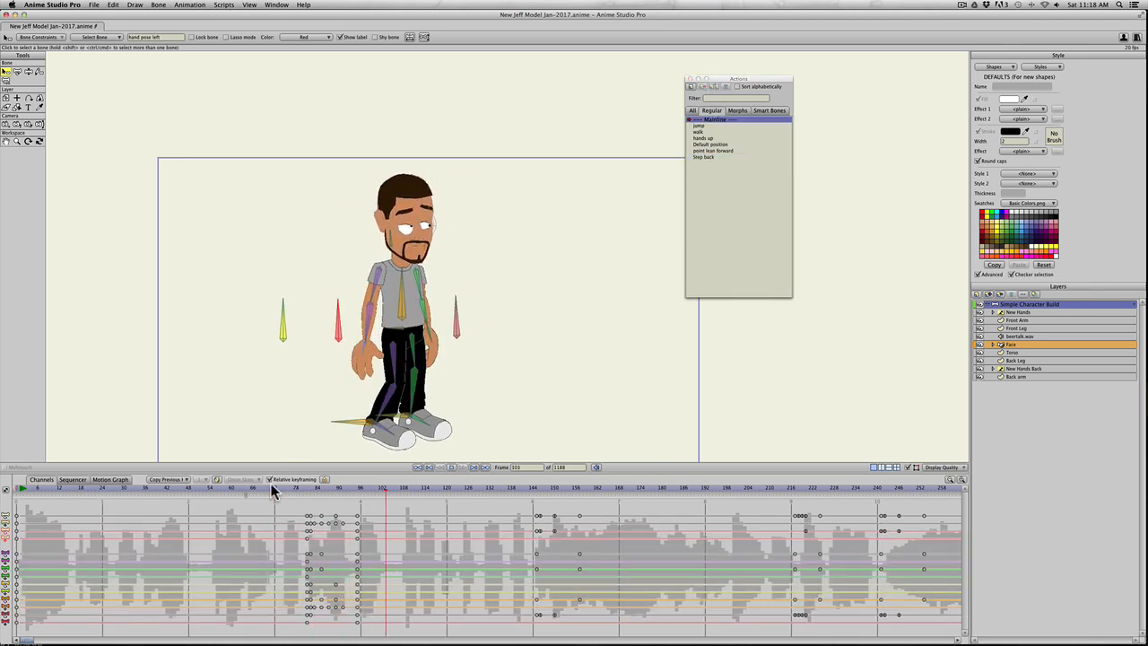
{"action": "key", "text": "space"}
{"action": "left_click_drag", "start_coordinate": [287, 489], "coordinate": [255, 488]}
{"action": "key", "text": "space"}
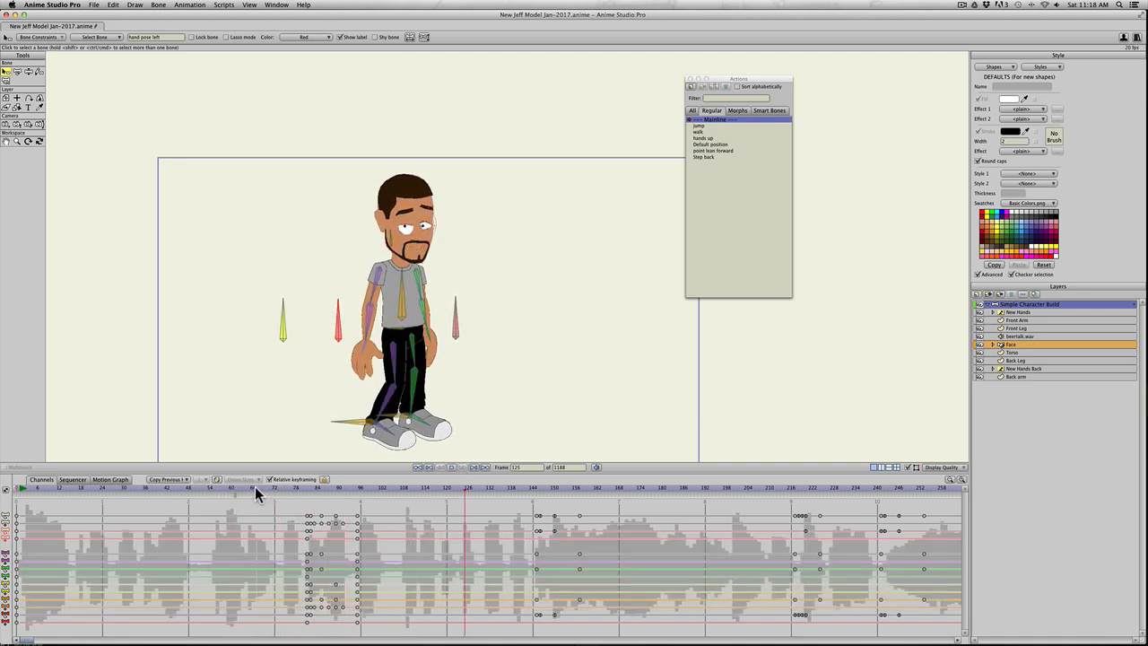
{"action": "key", "text": "space"}
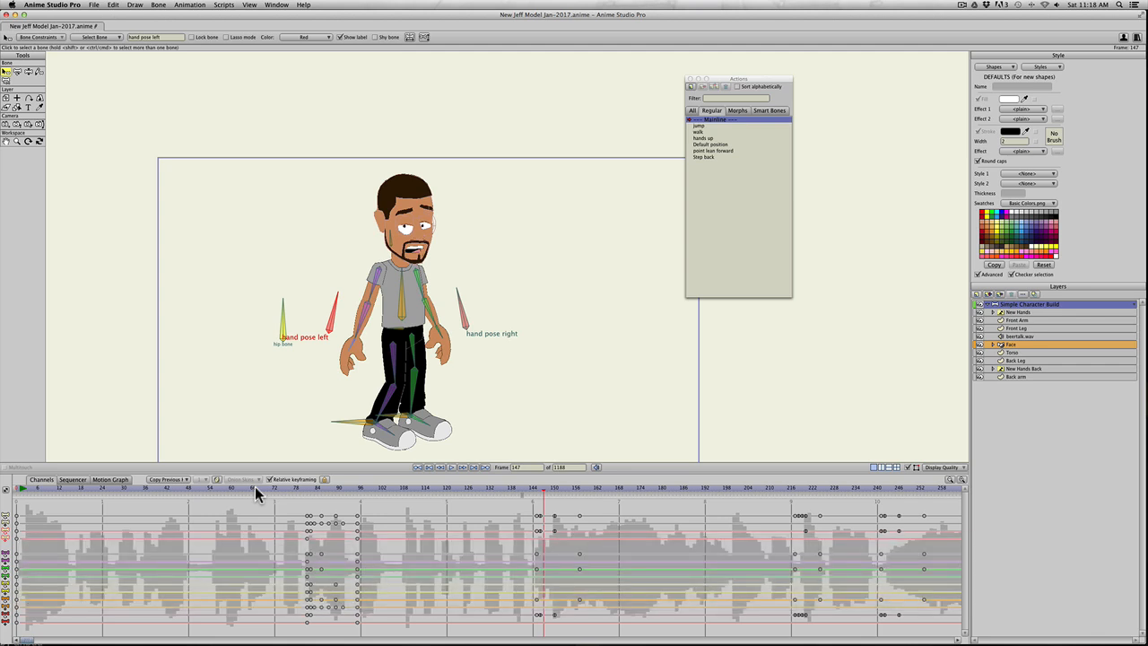
{"action": "mouse_move", "coordinate": [297, 485]}
{"action": "left_mouse_down"}
{"action": "mouse_move", "coordinate": [366, 497]}
{"action": "mouse_move", "coordinate": [308, 505]}
{"action": "mouse_move", "coordinate": [312, 493]}
{"action": "left_mouse_up"}
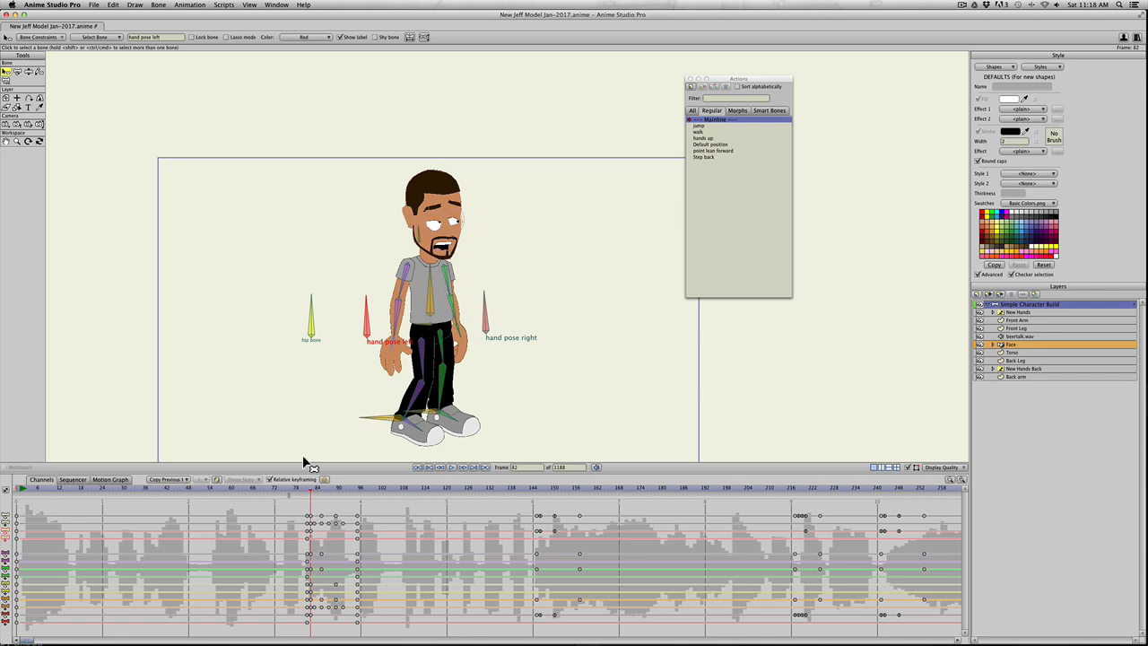
Step: Insert a copy of the Step back action on the Simple Character Build layer at frame 125
{"action": "mouse_move", "coordinate": [296, 490]}
{"action": "left_mouse_down"}
{"action": "mouse_move", "coordinate": [274, 490]}
{"action": "mouse_move", "coordinate": [359, 487]}
{"action": "mouse_move", "coordinate": [309, 500]}
{"action": "left_mouse_up"}
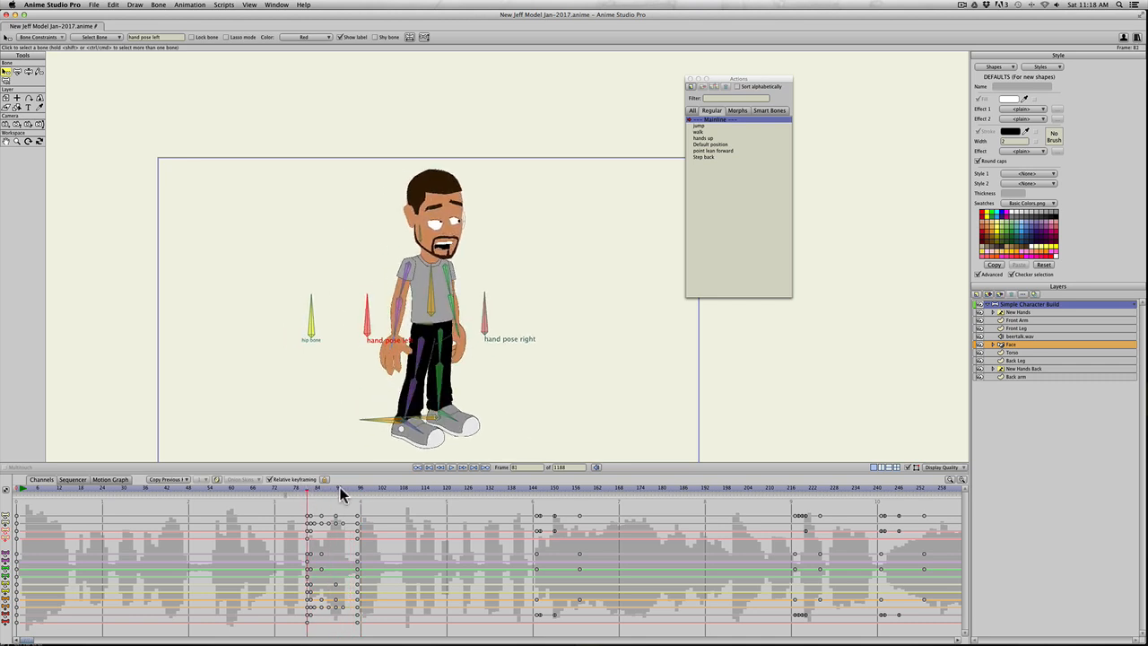
{"action": "left_click_drag", "start_coordinate": [414, 487], "coordinate": [465, 486]}
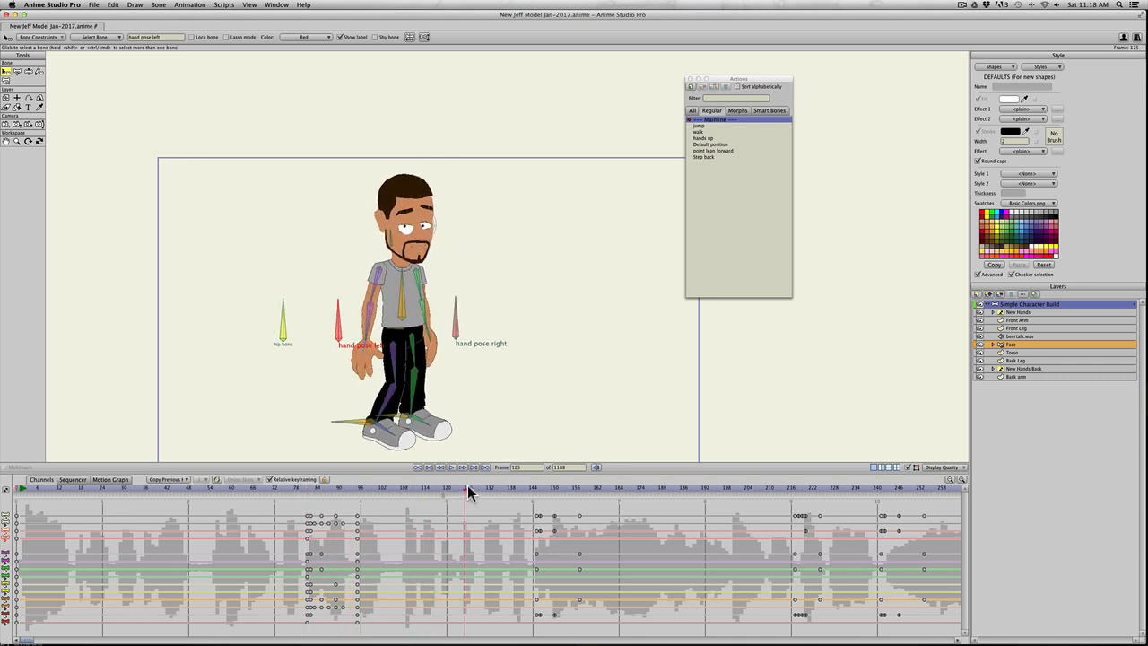
{"action": "left_click", "coordinate": [705, 157]}
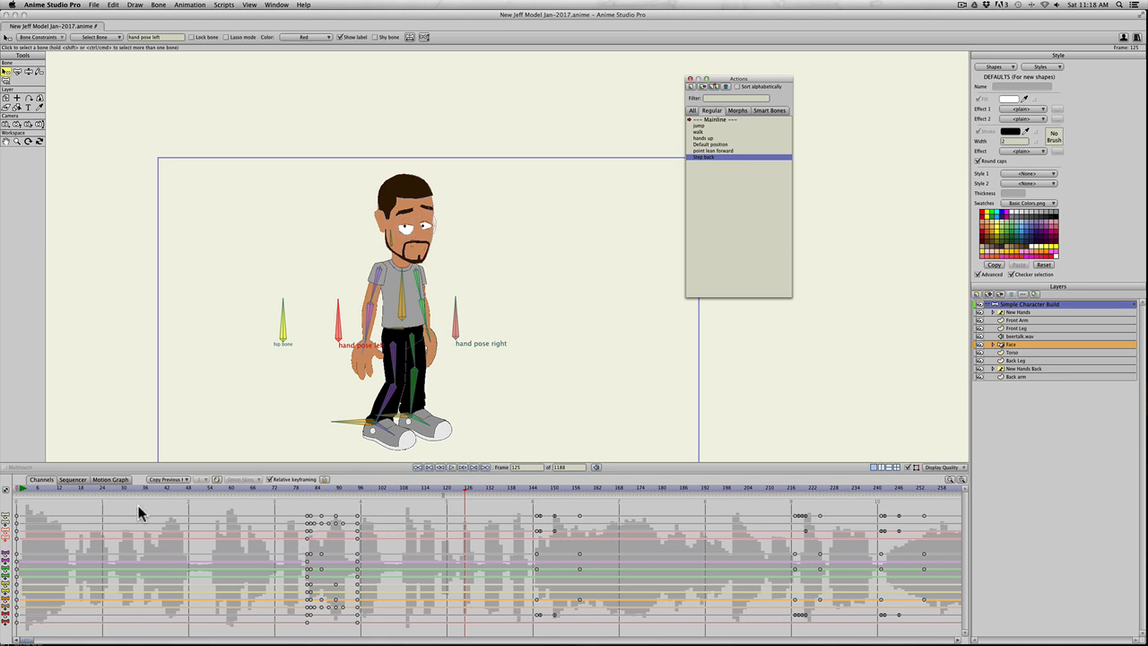
{"action": "left_click", "coordinate": [714, 86]}
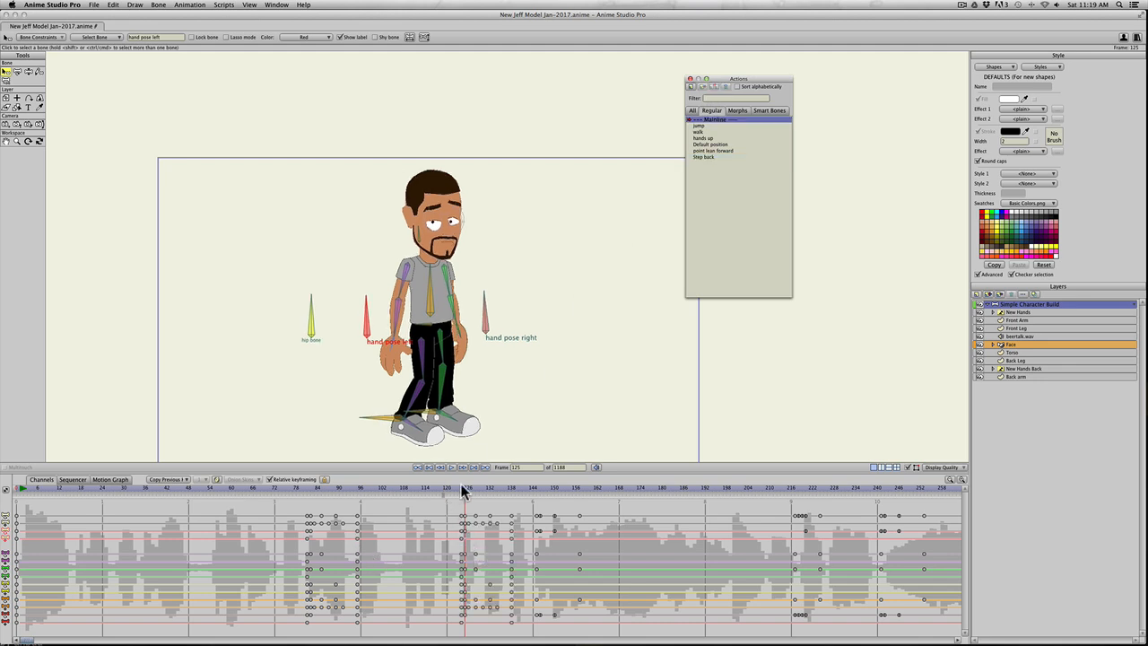
Step: Play back both step-back movements twice, starting each time from about frame 78
{"action": "left_click_drag", "start_coordinate": [462, 486], "coordinate": [297, 487]}
{"action": "key", "text": "space"}
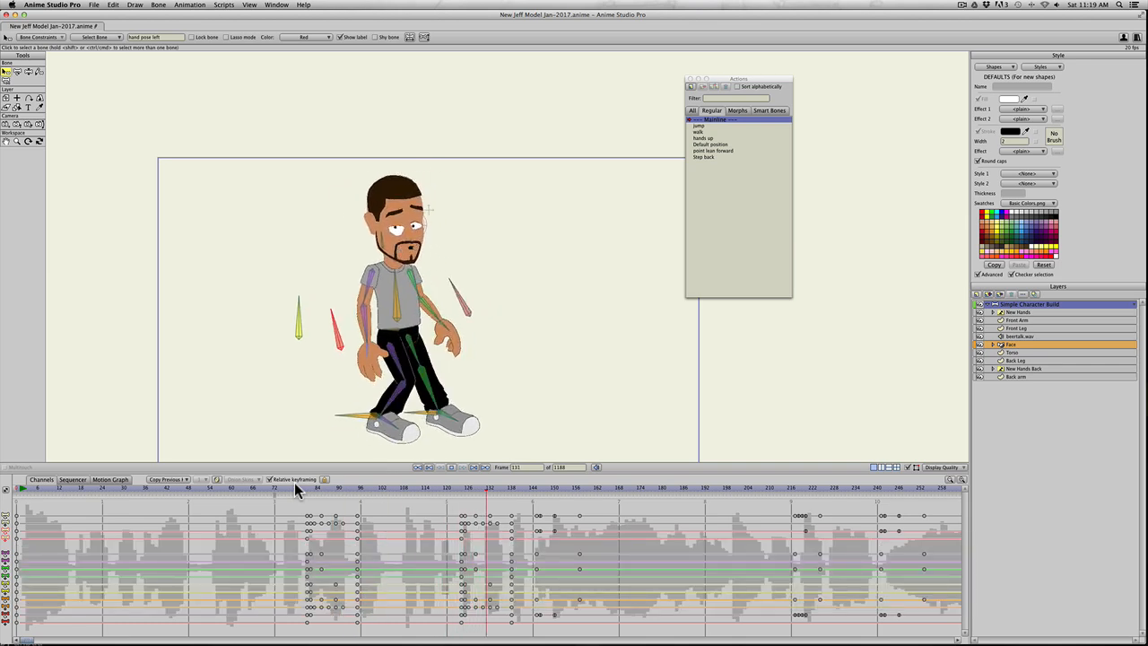
{"action": "key", "text": "space"}
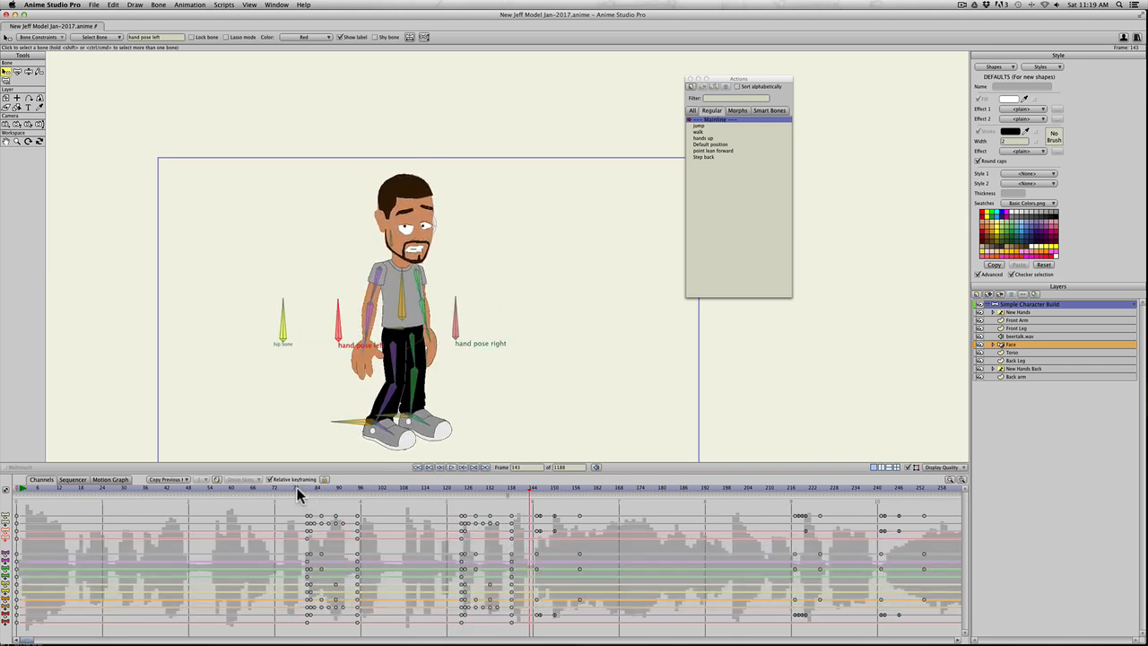
{"action": "left_click", "coordinate": [297, 487]}
{"action": "key", "text": "space"}
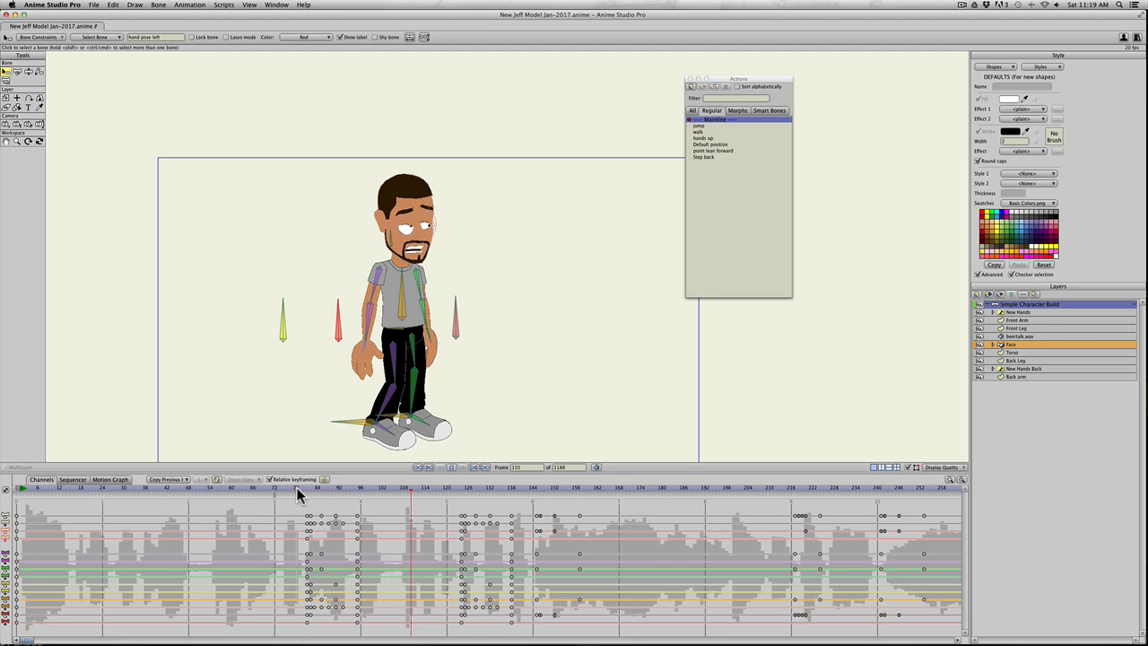
{"action": "key", "text": "space"}
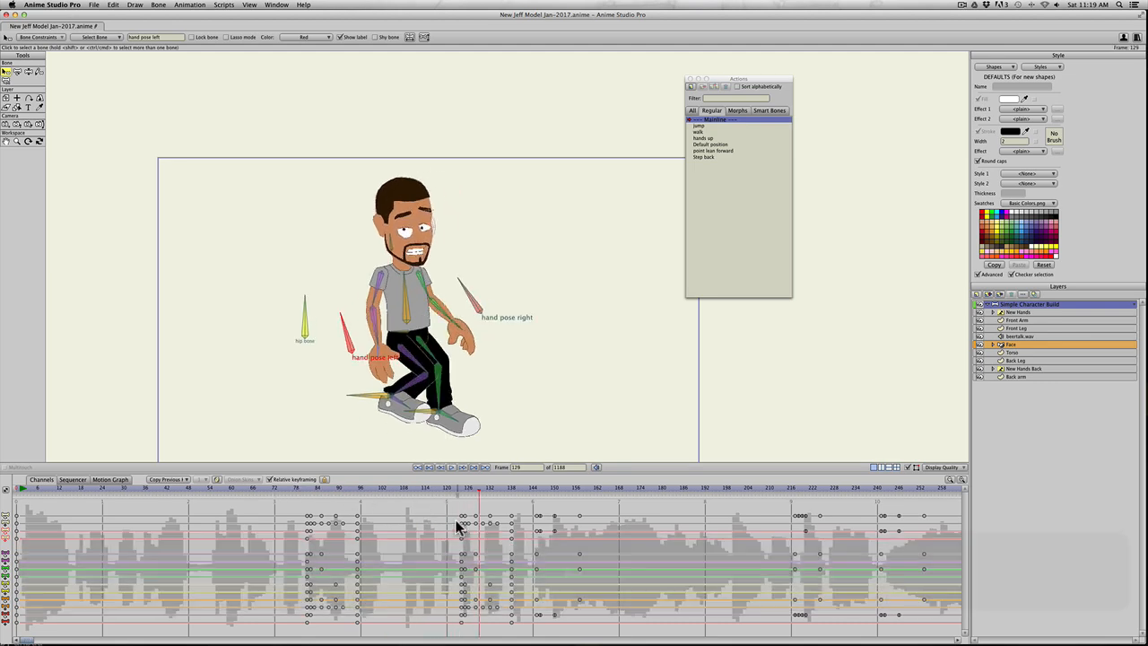
Step: Undo the Step back insertion at frame 125, and try shifting the whole character layer at frame 81 before undoing the shift
{"action": "key", "text": "super+z"}
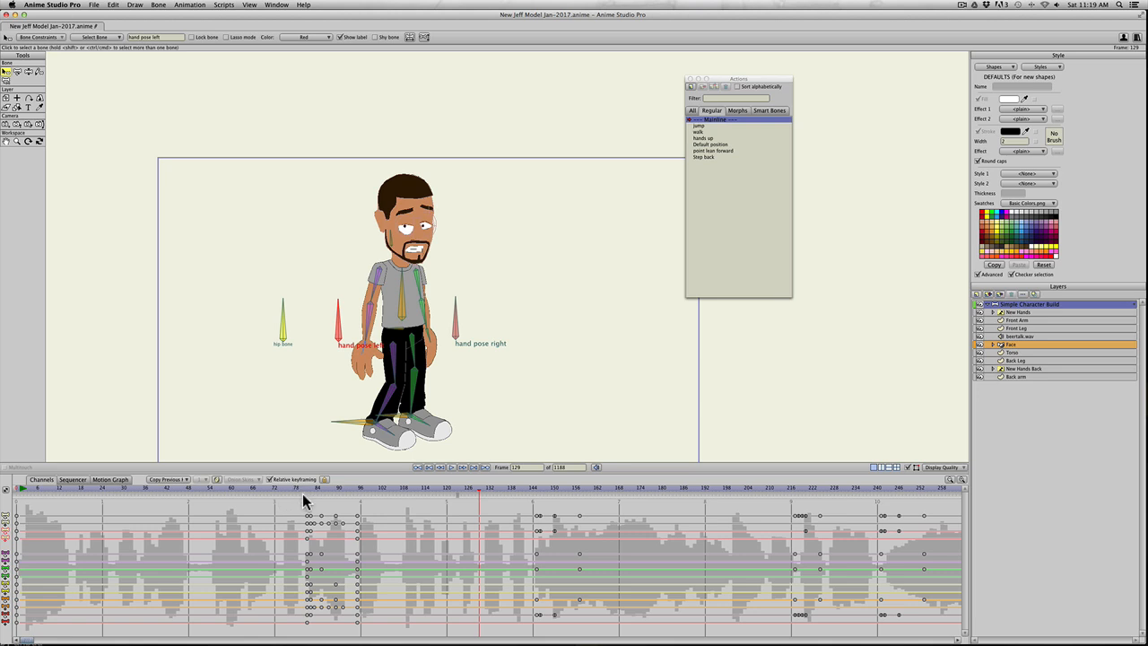
{"action": "mouse_move", "coordinate": [300, 490]}
{"action": "left_mouse_down"}
{"action": "mouse_move", "coordinate": [364, 492]}
{"action": "mouse_move", "coordinate": [293, 485]}
{"action": "left_mouse_up"}
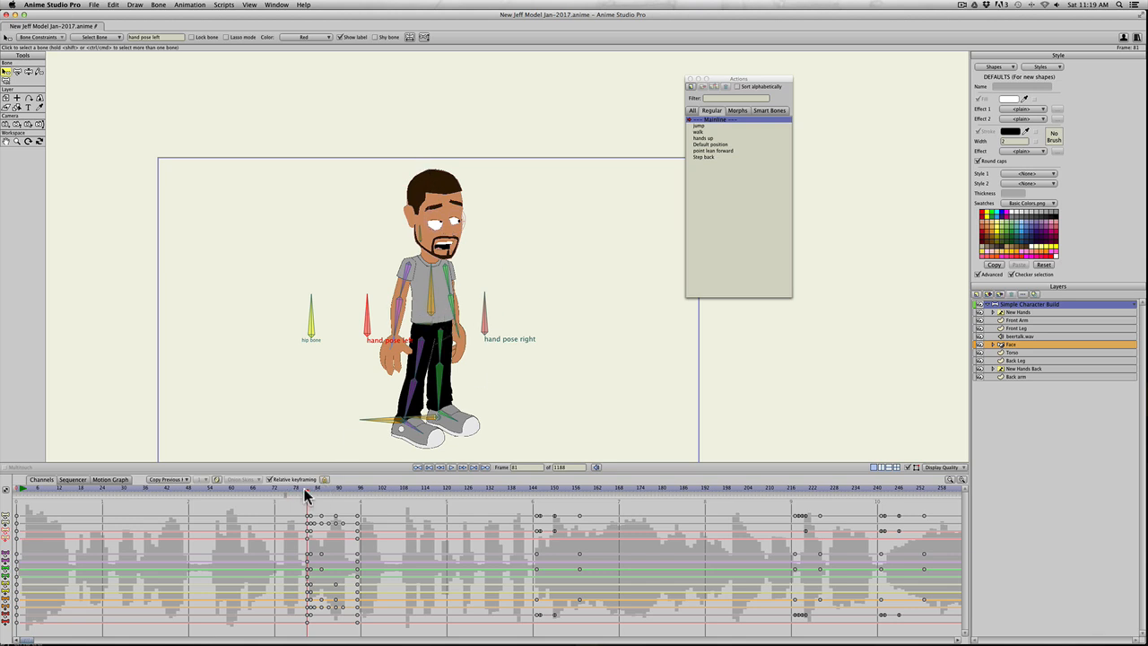
{"action": "left_click", "coordinate": [6, 98]}
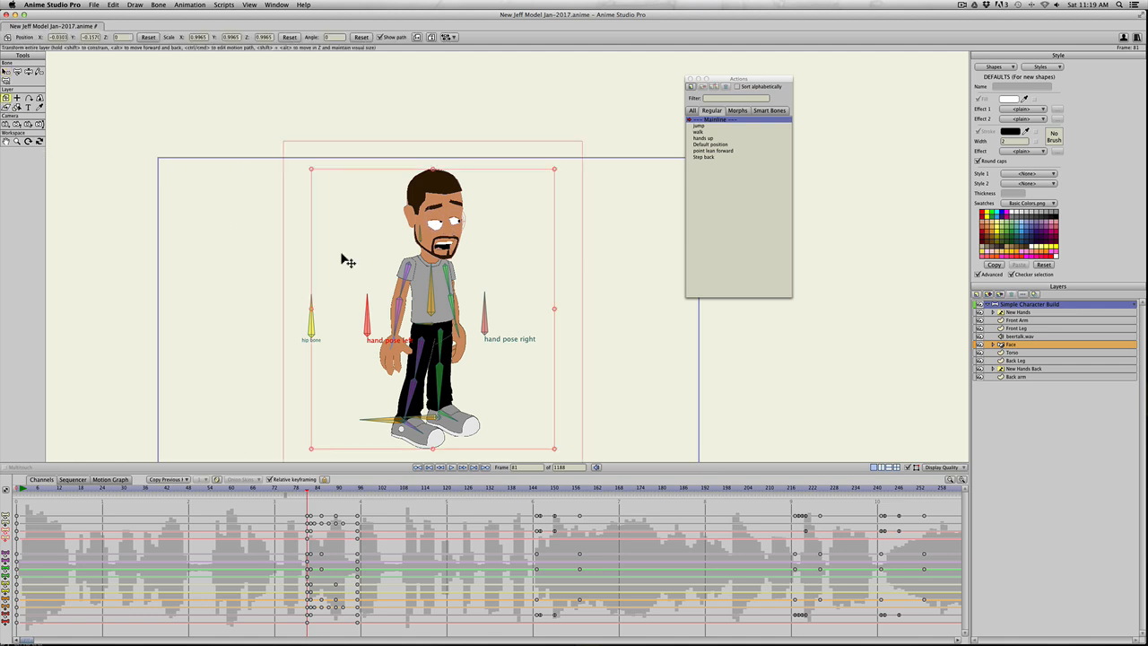
{"action": "left_click_drag", "start_coordinate": [400, 275], "coordinate": [371, 280]}
{"action": "key", "text": "shift+super+z"}
{"action": "key", "text": "super+z"}
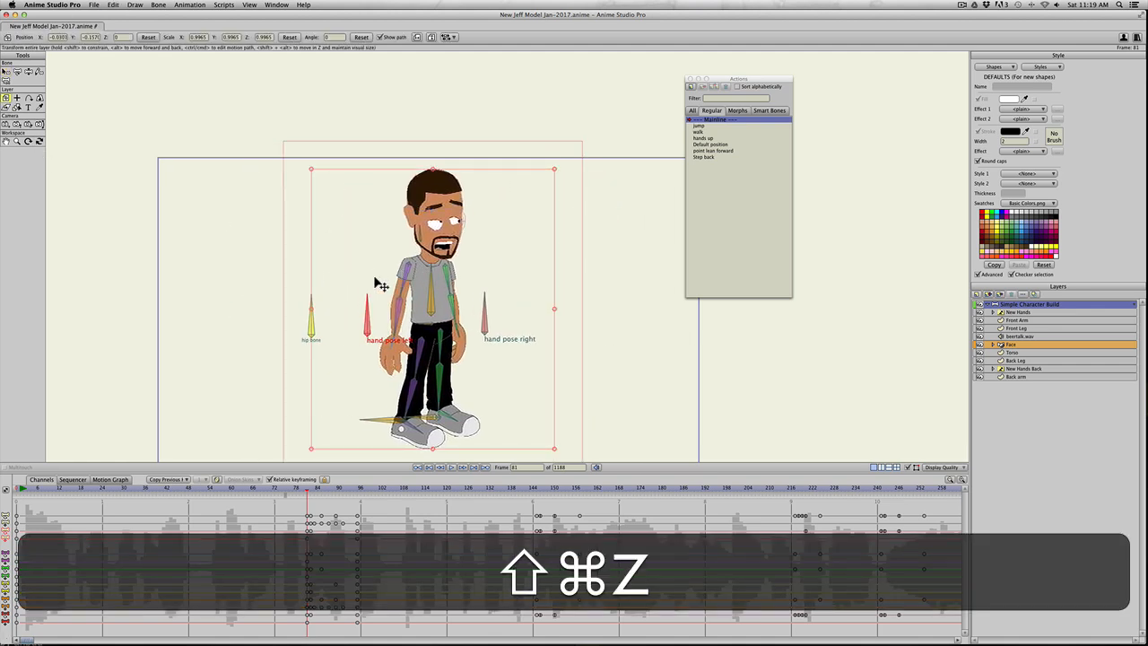
Step: Scrub through the step-back movement, undo its insertion at frame 82 and set the playhead to frame 71
{"action": "left_click", "coordinate": [346, 491]}
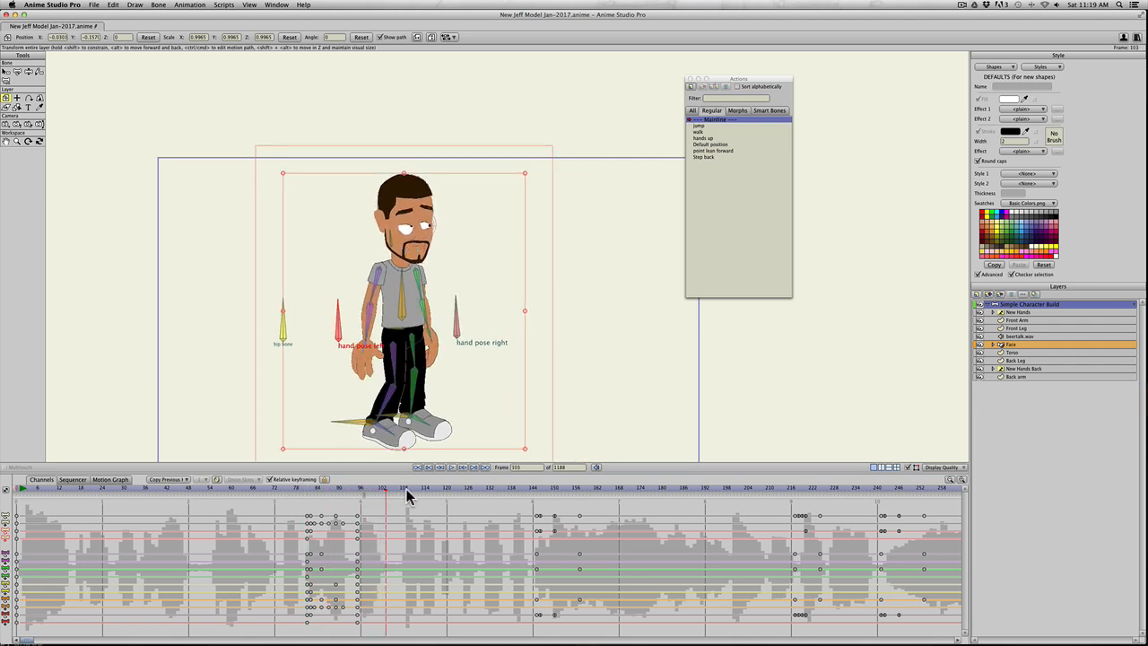
{"action": "left_click", "coordinate": [283, 491]}
{"action": "mouse_move", "coordinate": [286, 488]}
{"action": "left_mouse_down"}
{"action": "mouse_move", "coordinate": [309, 489]}
{"action": "mouse_move", "coordinate": [263, 488]}
{"action": "left_mouse_up"}
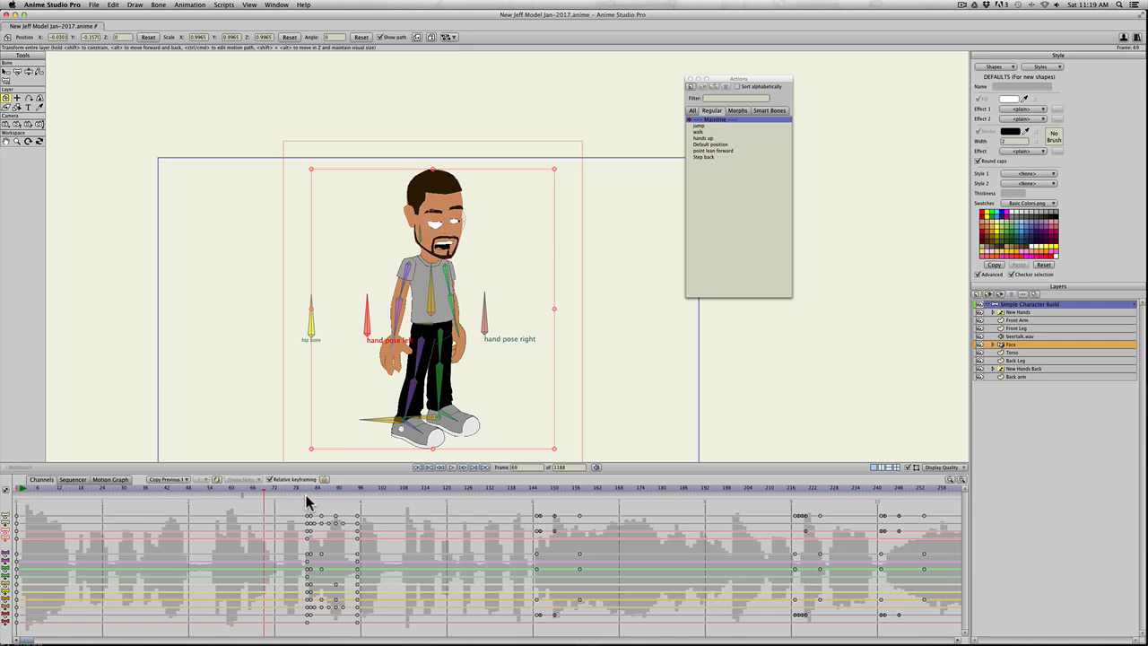
{"action": "key", "text": "super+z"}
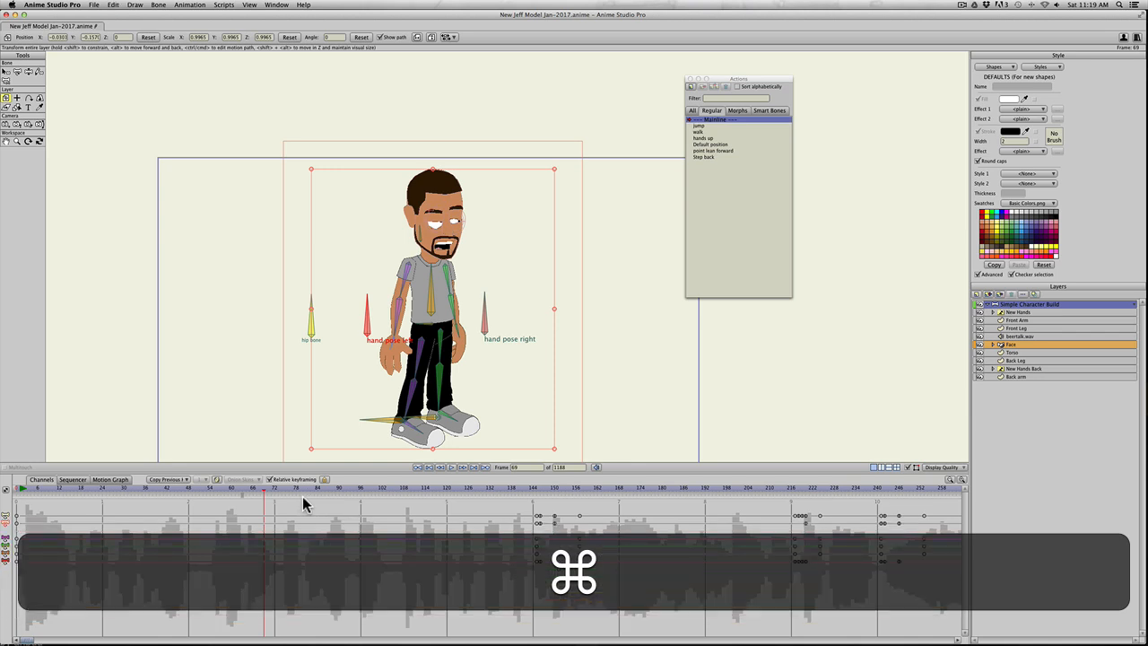
{"action": "left_click_drag", "start_coordinate": [172, 489], "coordinate": [275, 493]}
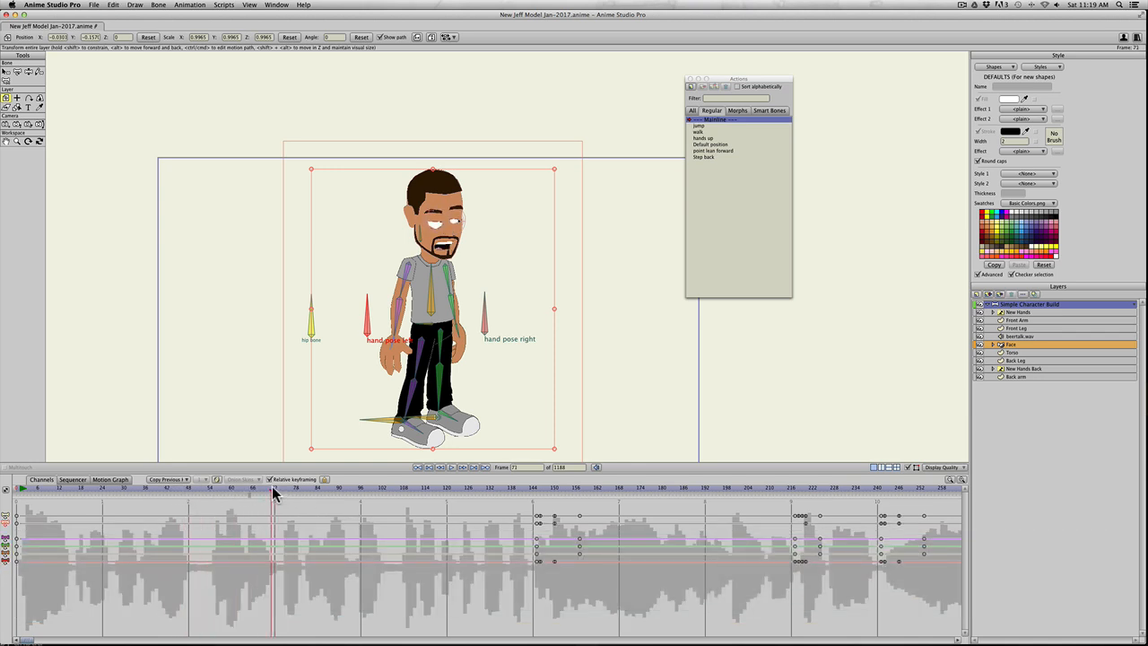
Step: Try to lean the torso backward at frame 6 of the Step back action, and undo the changes
{"action": "double_click", "coordinate": [706, 157]}
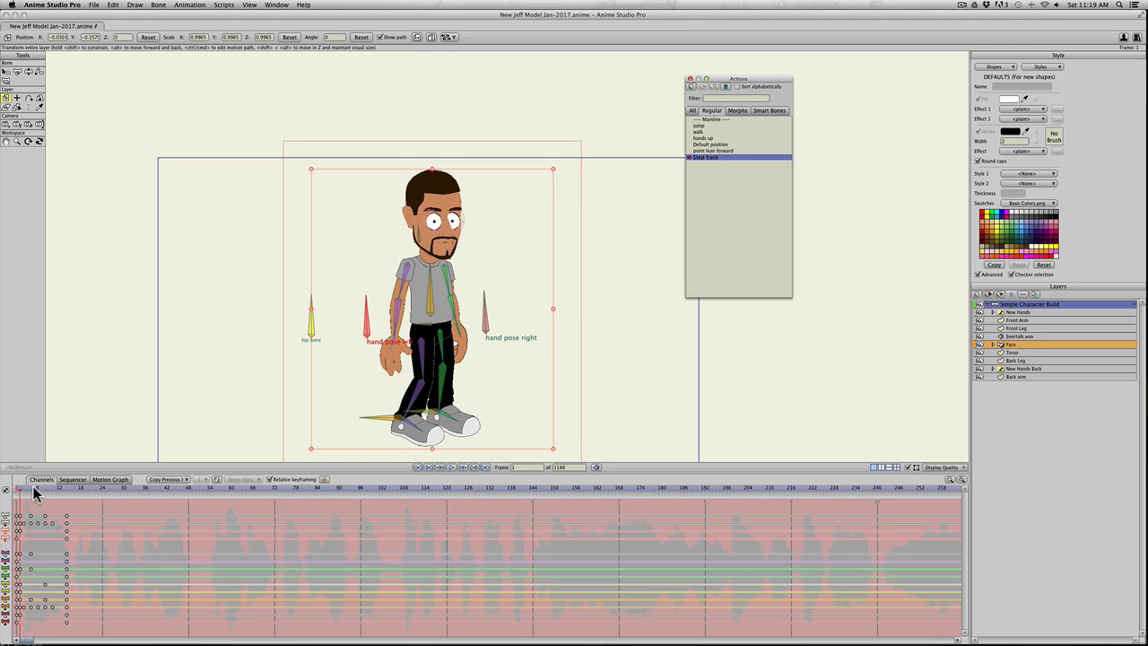
{"action": "left_click_drag", "start_coordinate": [35, 493], "coordinate": [38, 493]}
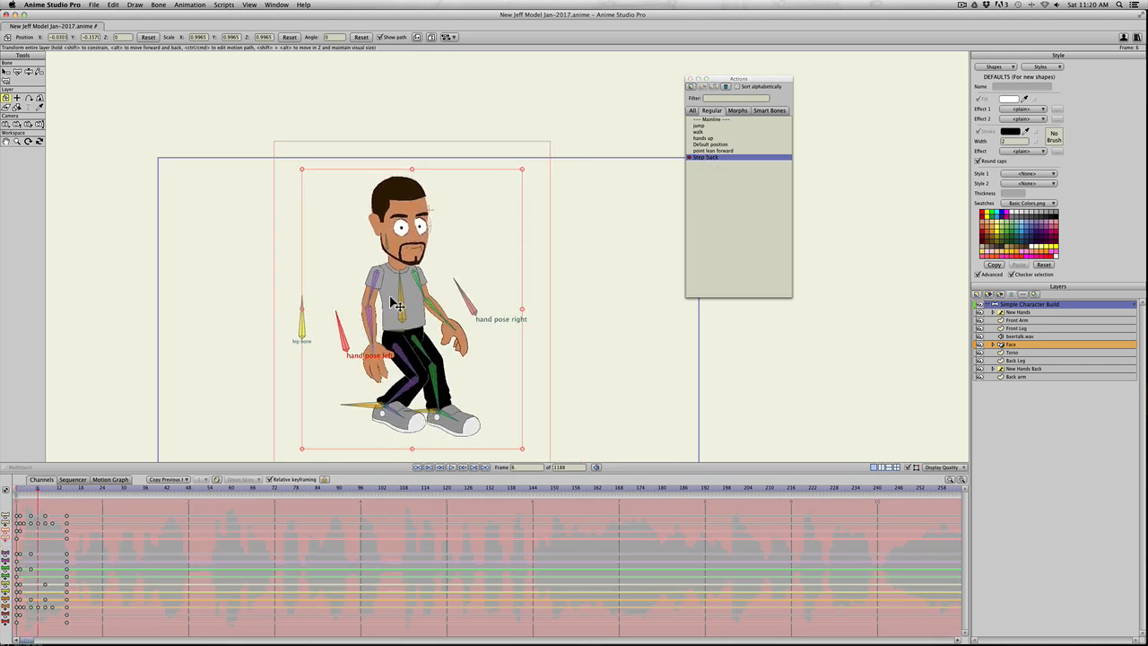
{"action": "mouse_move", "coordinate": [400, 294]}
{"action": "left_mouse_down"}
{"action": "mouse_move", "coordinate": [384, 293]}
{"action": "mouse_move", "coordinate": [388, 309]}
{"action": "left_mouse_up"}
{"action": "key", "text": "super+z"}
{"action": "key", "text": "z"}
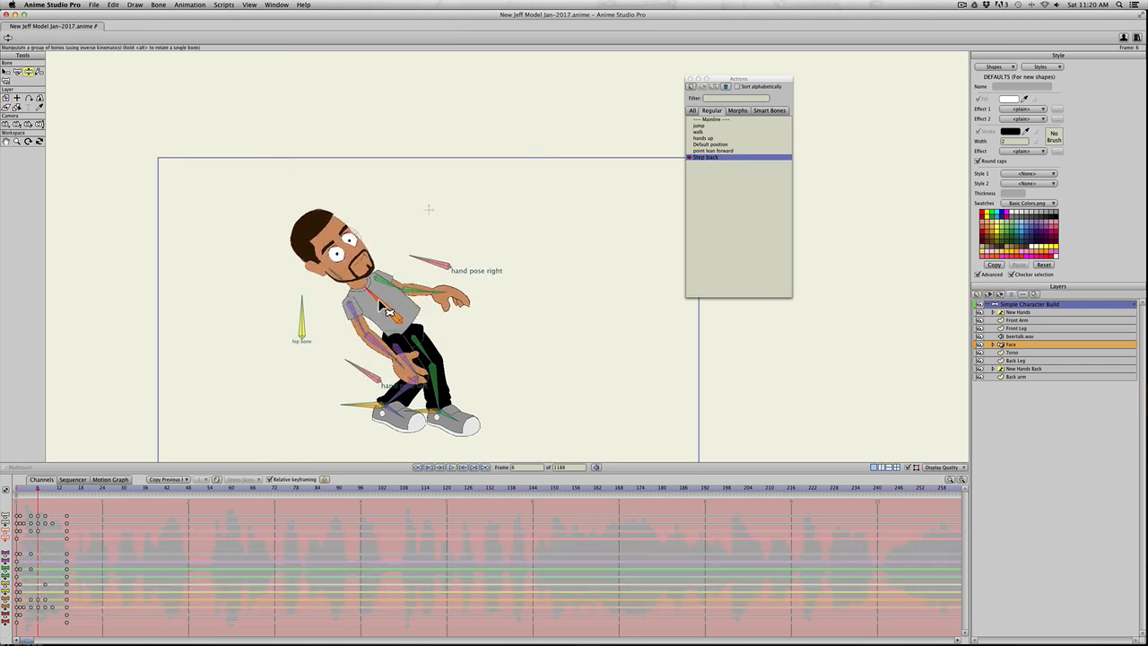
{"action": "key", "text": "super+z"}
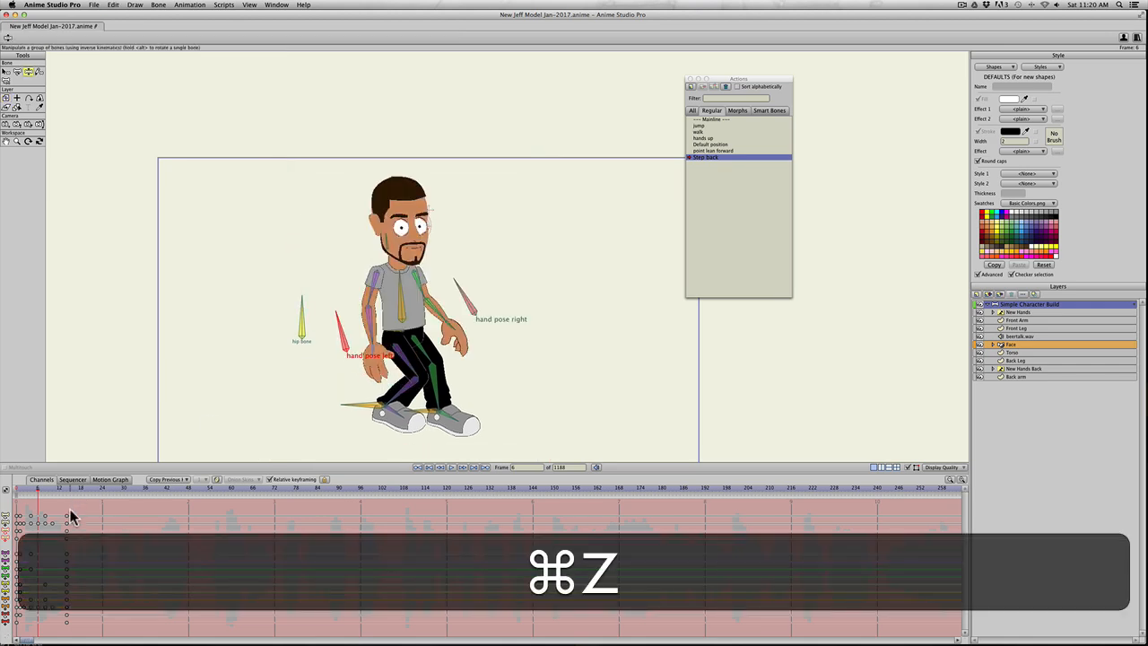
Step: Return to the mainline and insert the Step back action as a linked reference at frame 27
{"action": "left_click", "coordinate": [711, 119]}
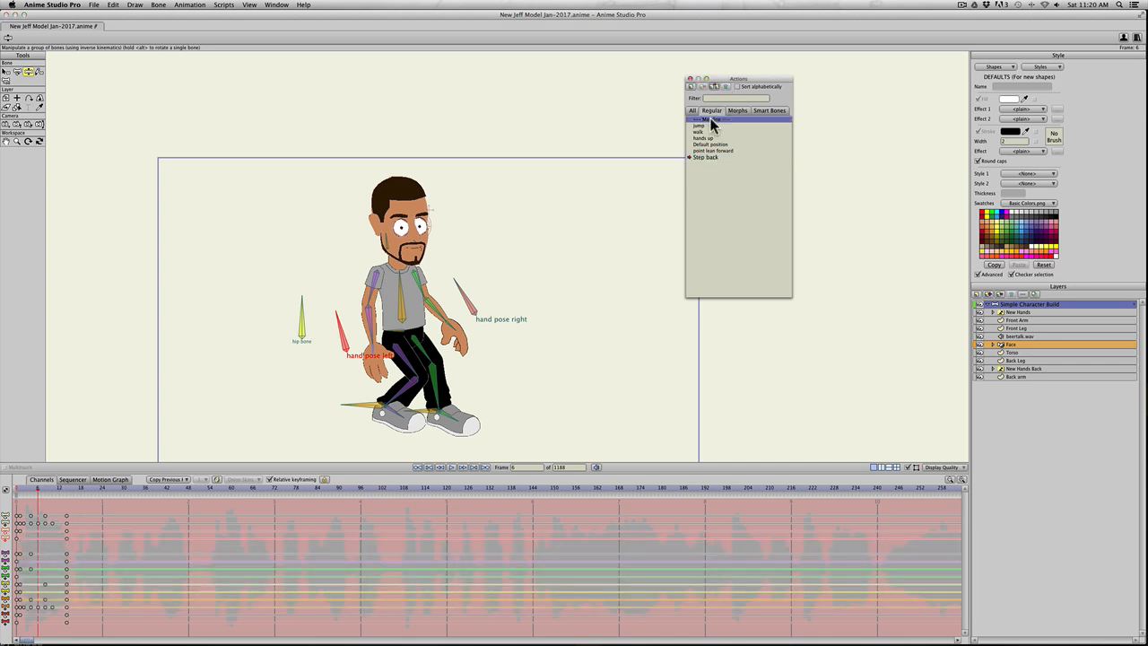
{"action": "left_click", "coordinate": [114, 491]}
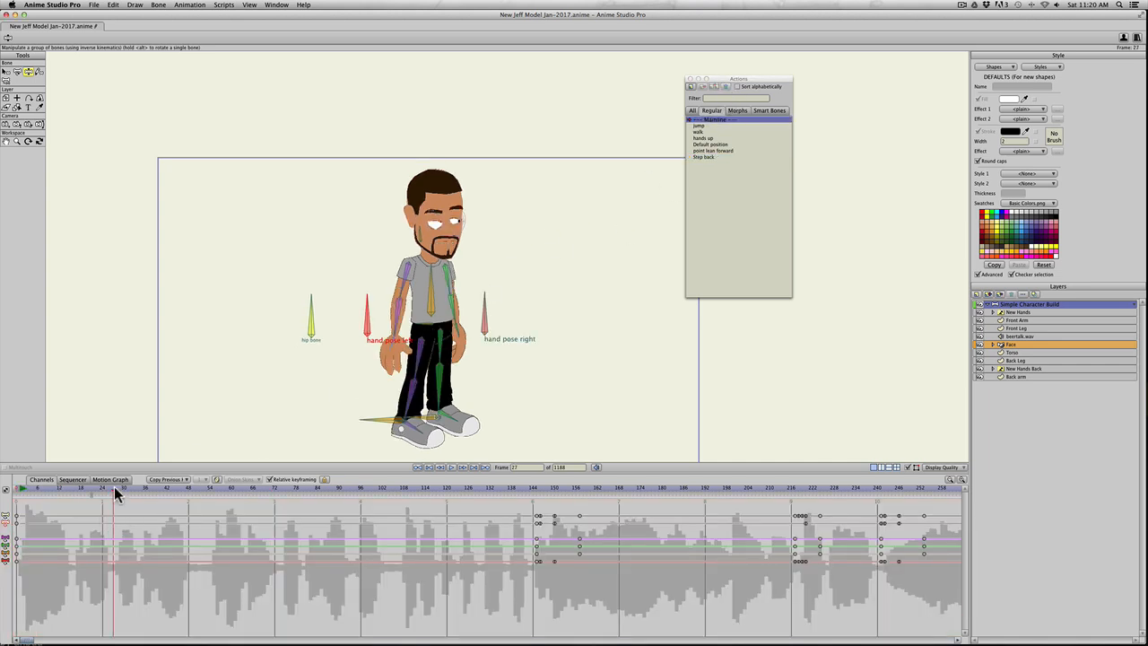
{"action": "left_click_drag", "start_coordinate": [703, 157], "coordinate": [704, 155]}
{"action": "left_click", "coordinate": [703, 158]}
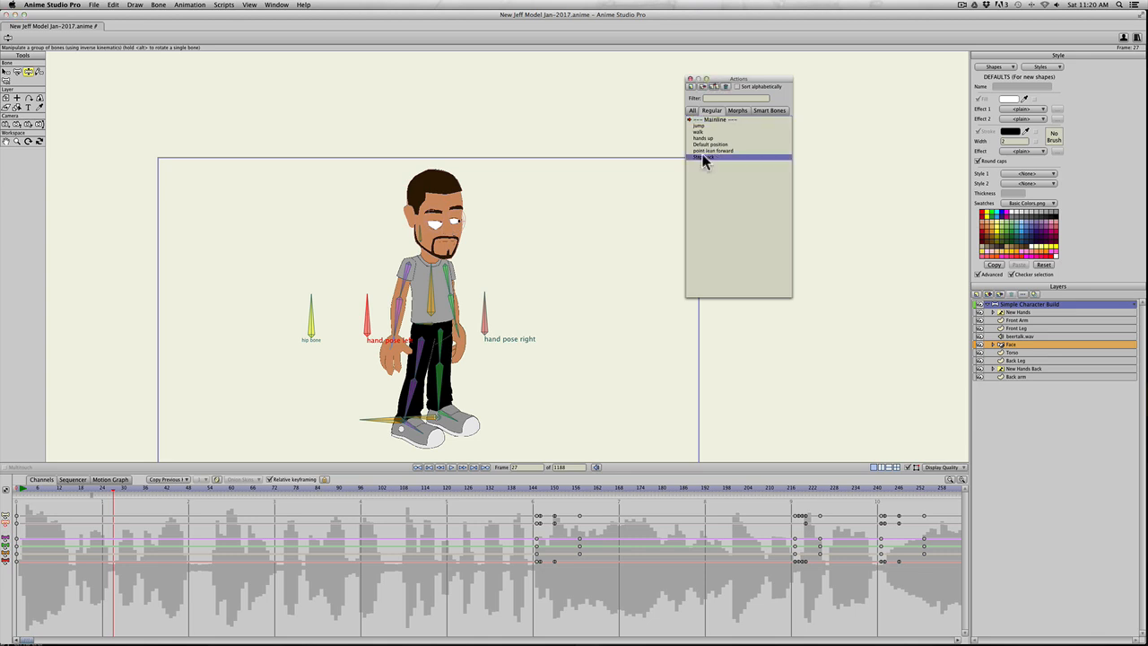
{"action": "left_click", "coordinate": [703, 85]}
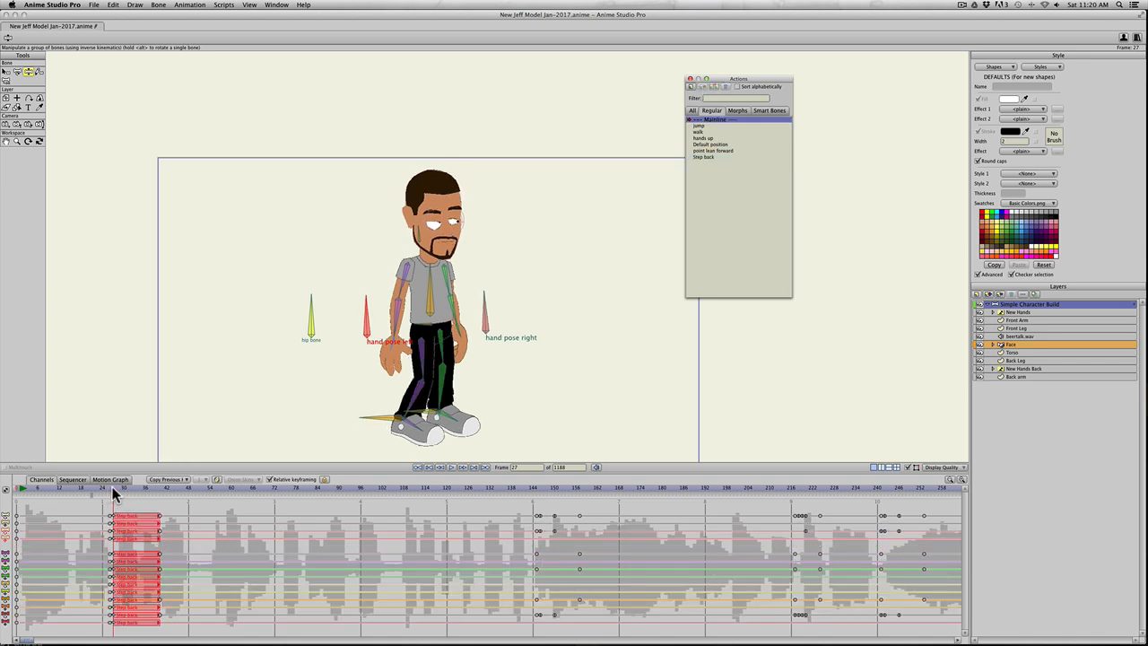
Step: Insert the Step back action as copied keyframes at frame 52, and scrub the referenced movement to frame 33
{"action": "left_click", "coordinate": [201, 489]}
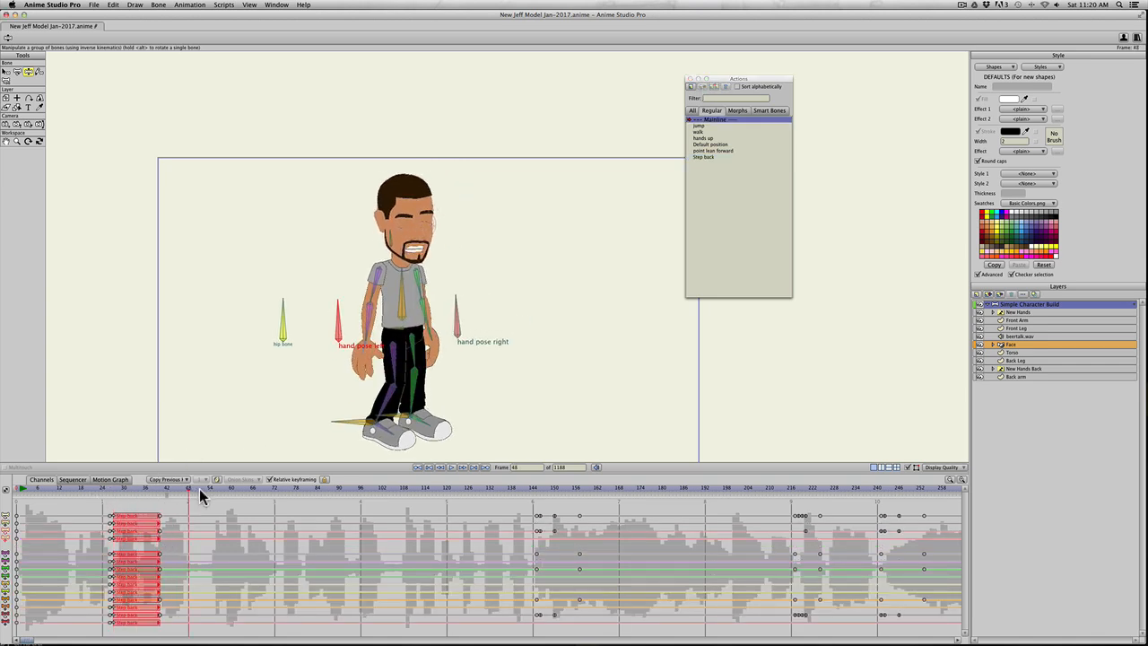
{"action": "left_click", "coordinate": [709, 158]}
{"action": "left_click", "coordinate": [717, 86]}
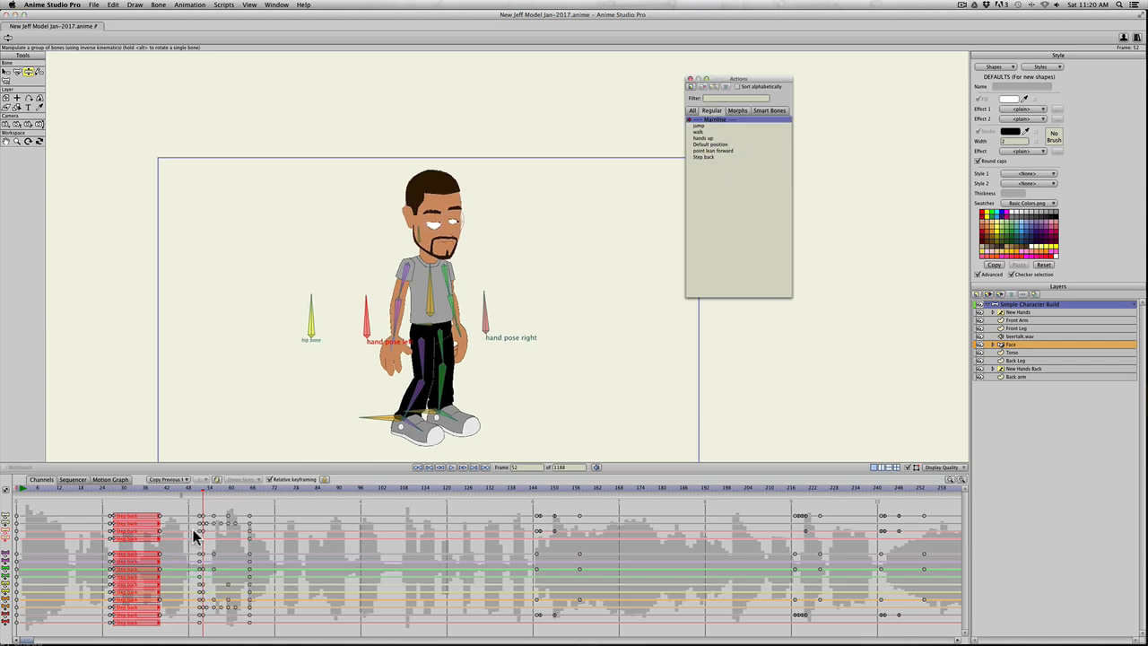
{"action": "left_click_drag", "start_coordinate": [98, 489], "coordinate": [135, 494]}
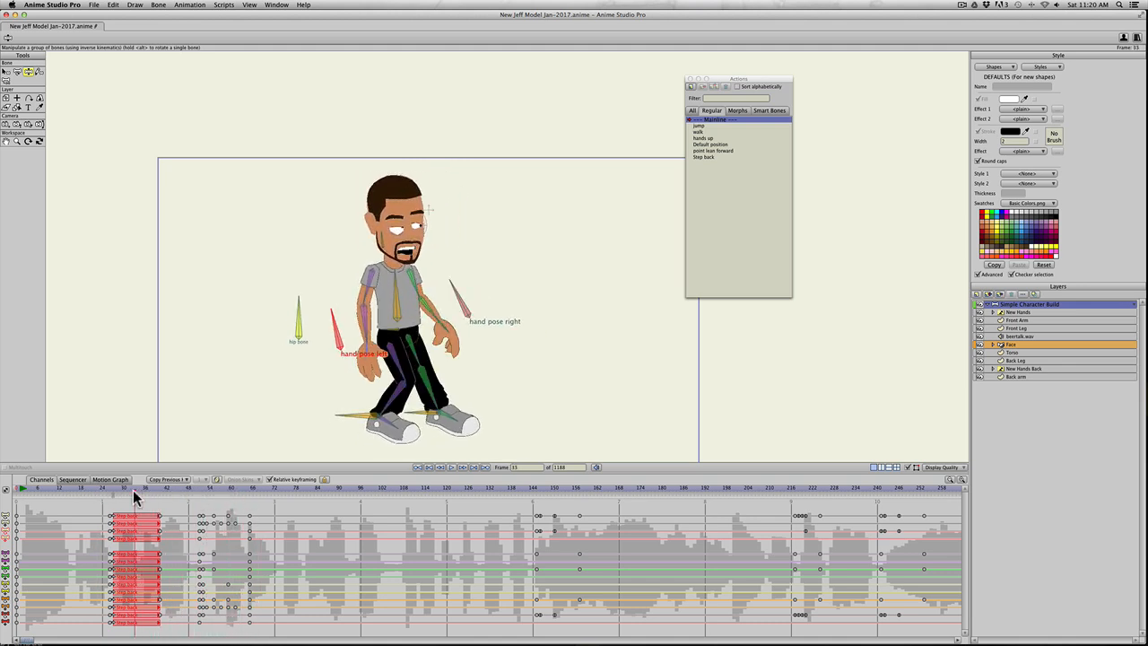
Step: At frame 6 of the Step back action, lean the torso forward with both arms reaching ahead, and return to the mainline
{"action": "double_click", "coordinate": [700, 157]}
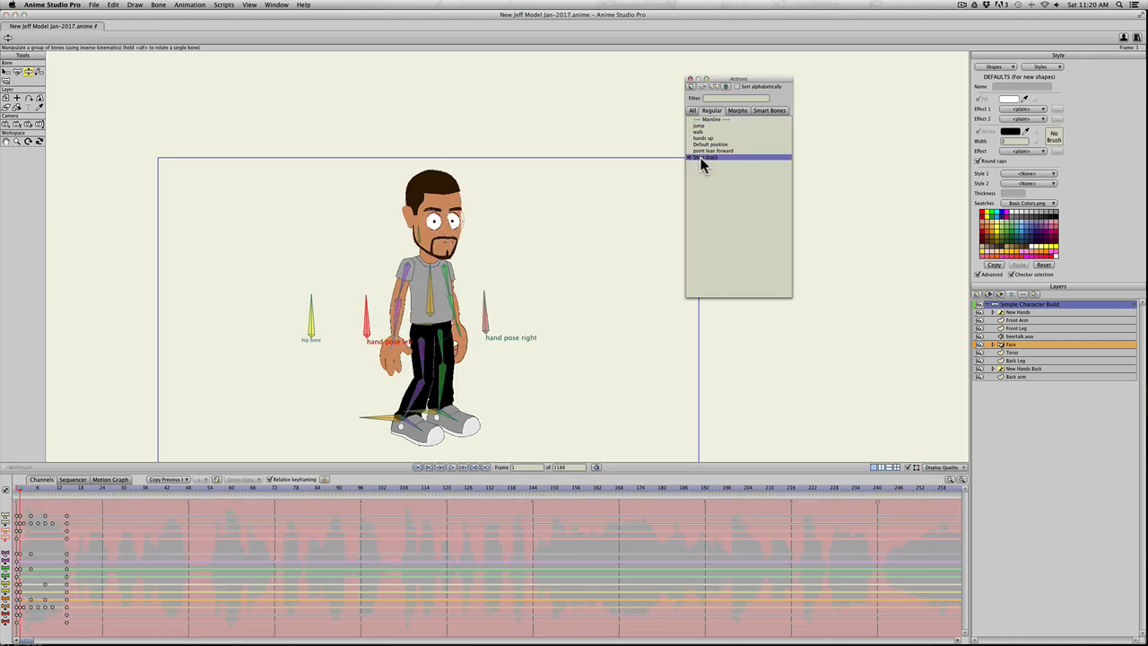
{"action": "left_click", "coordinate": [36, 489]}
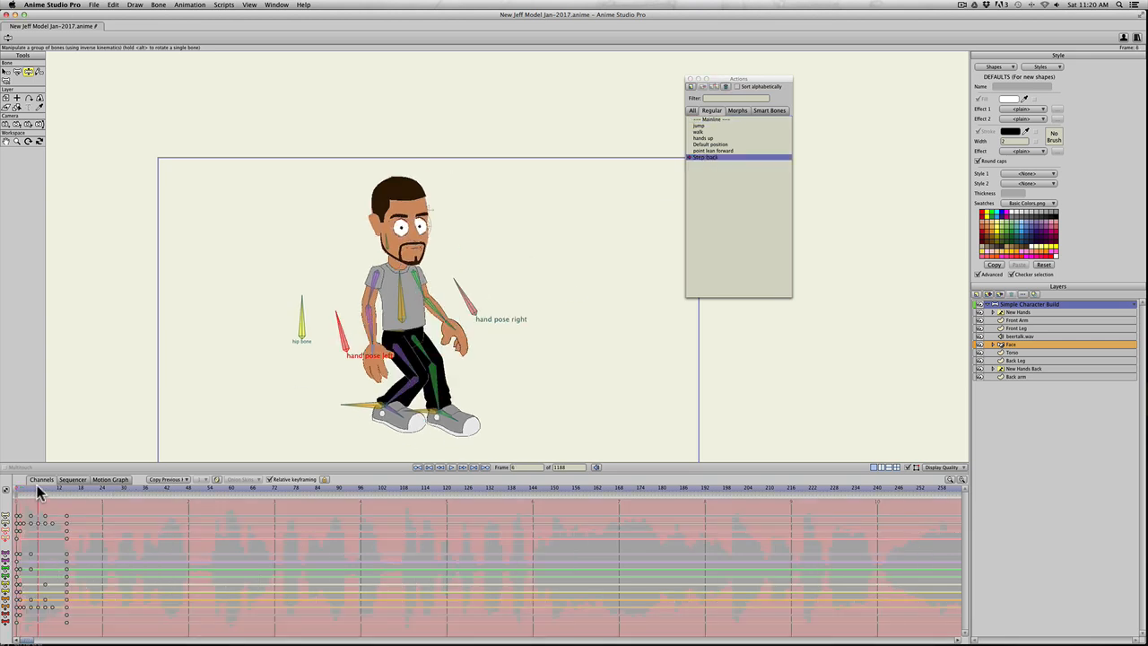
{"action": "key", "text": "z"}
{"action": "left_click_drag", "start_coordinate": [393, 312], "coordinate": [500, 308]}
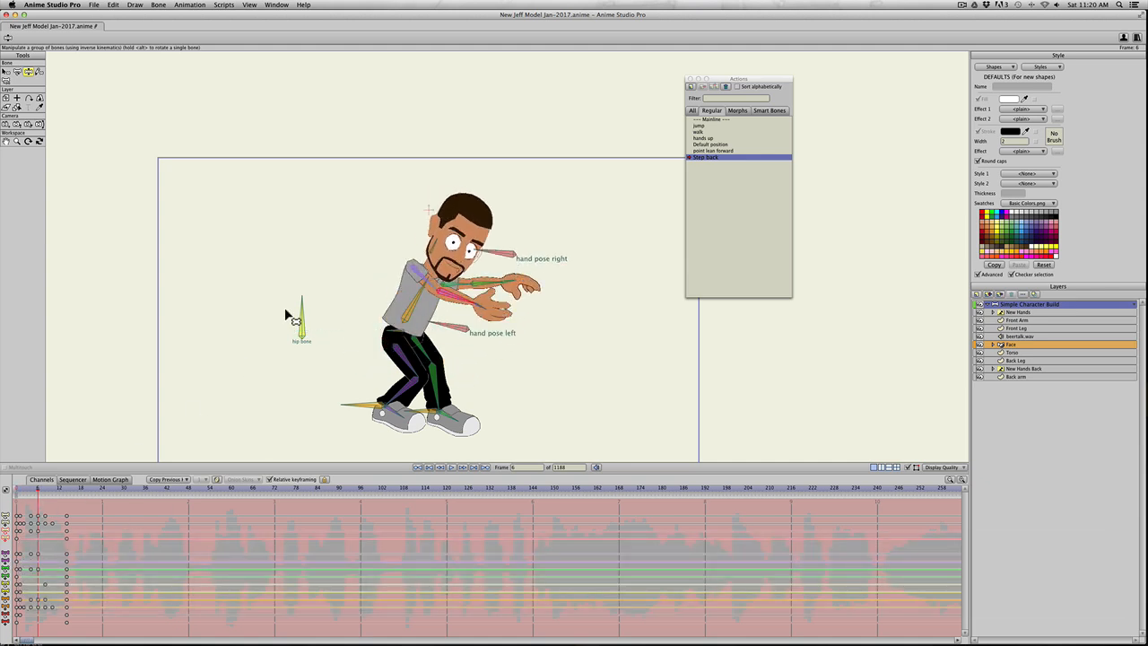
{"action": "double_click", "coordinate": [712, 119]}
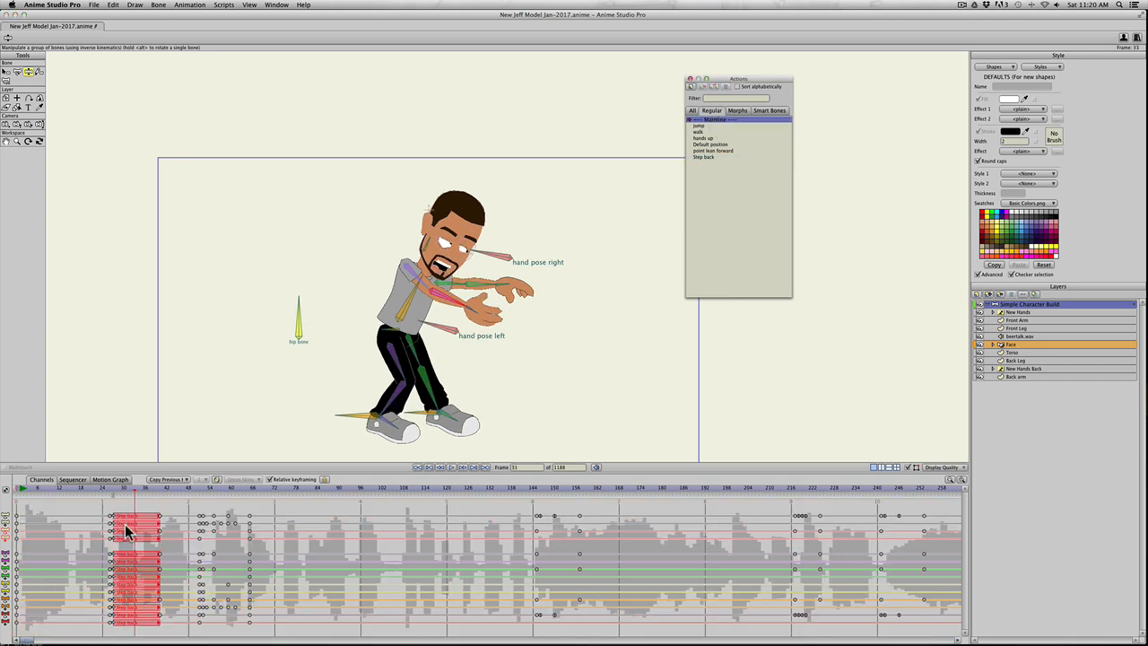
Step: Scrub from about frame 20 to 46 across the referenced action, and play back through the copied one
{"action": "left_click", "coordinate": [88, 491]}
{"action": "left_click_drag", "start_coordinate": [87, 492], "coordinate": [187, 491]}
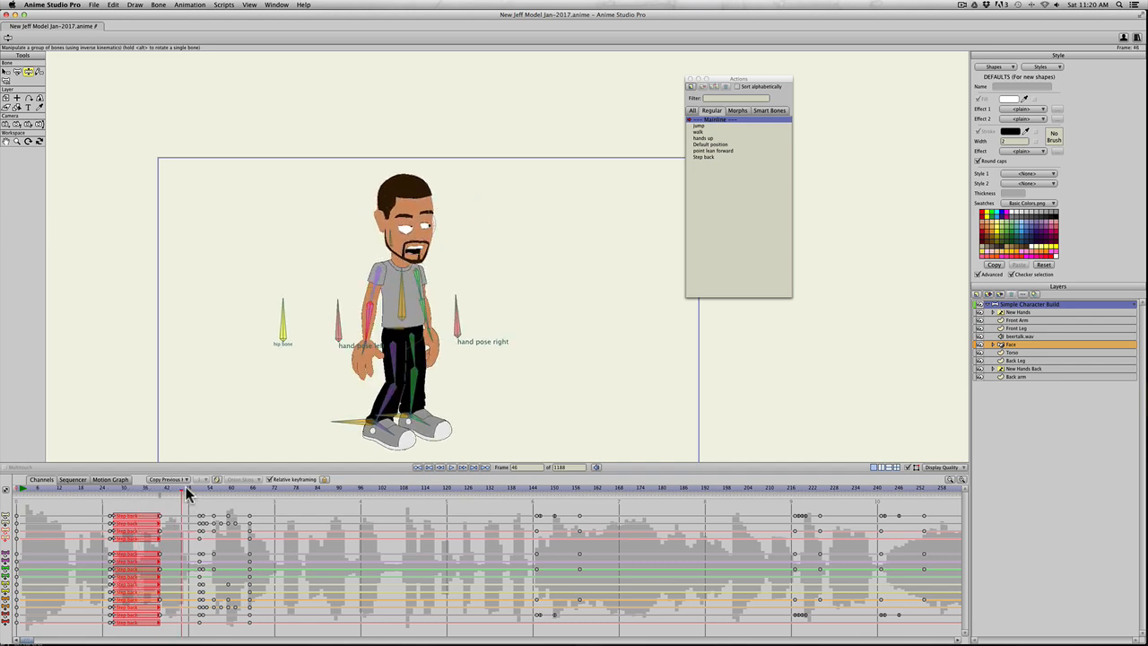
{"action": "key", "text": "space"}
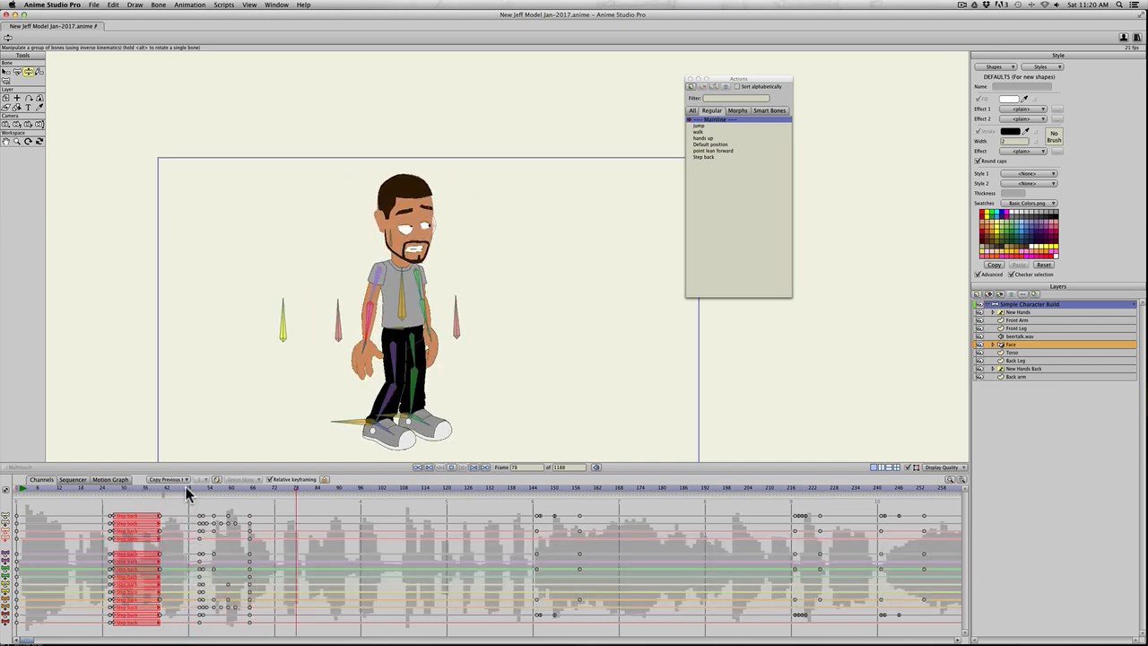
{"action": "key", "text": "space"}
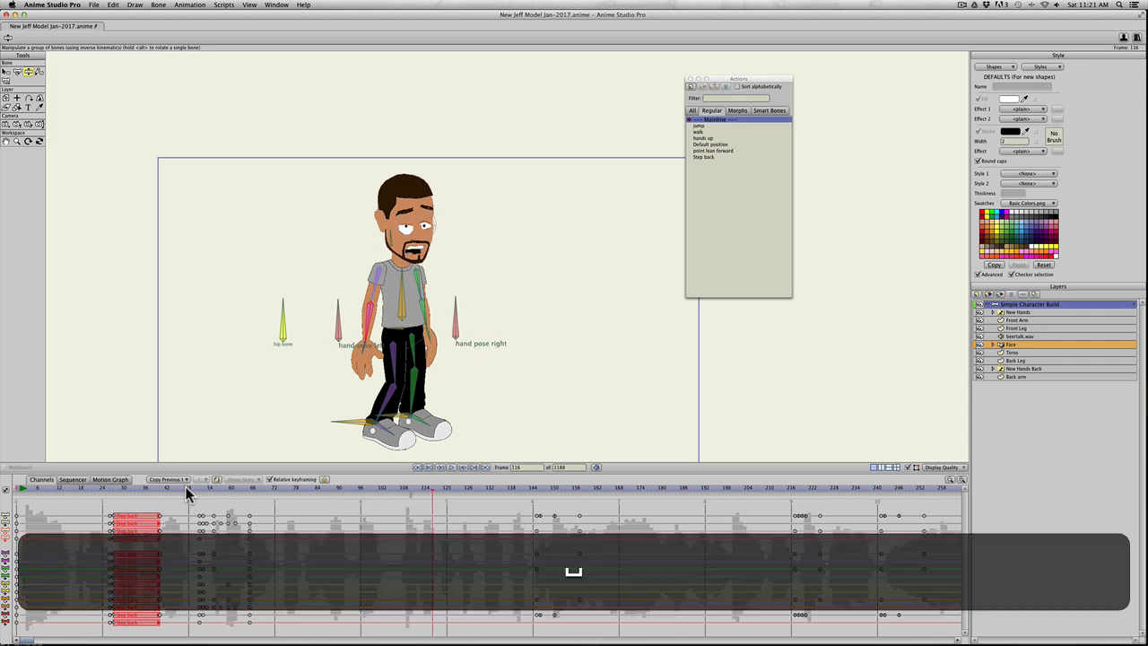